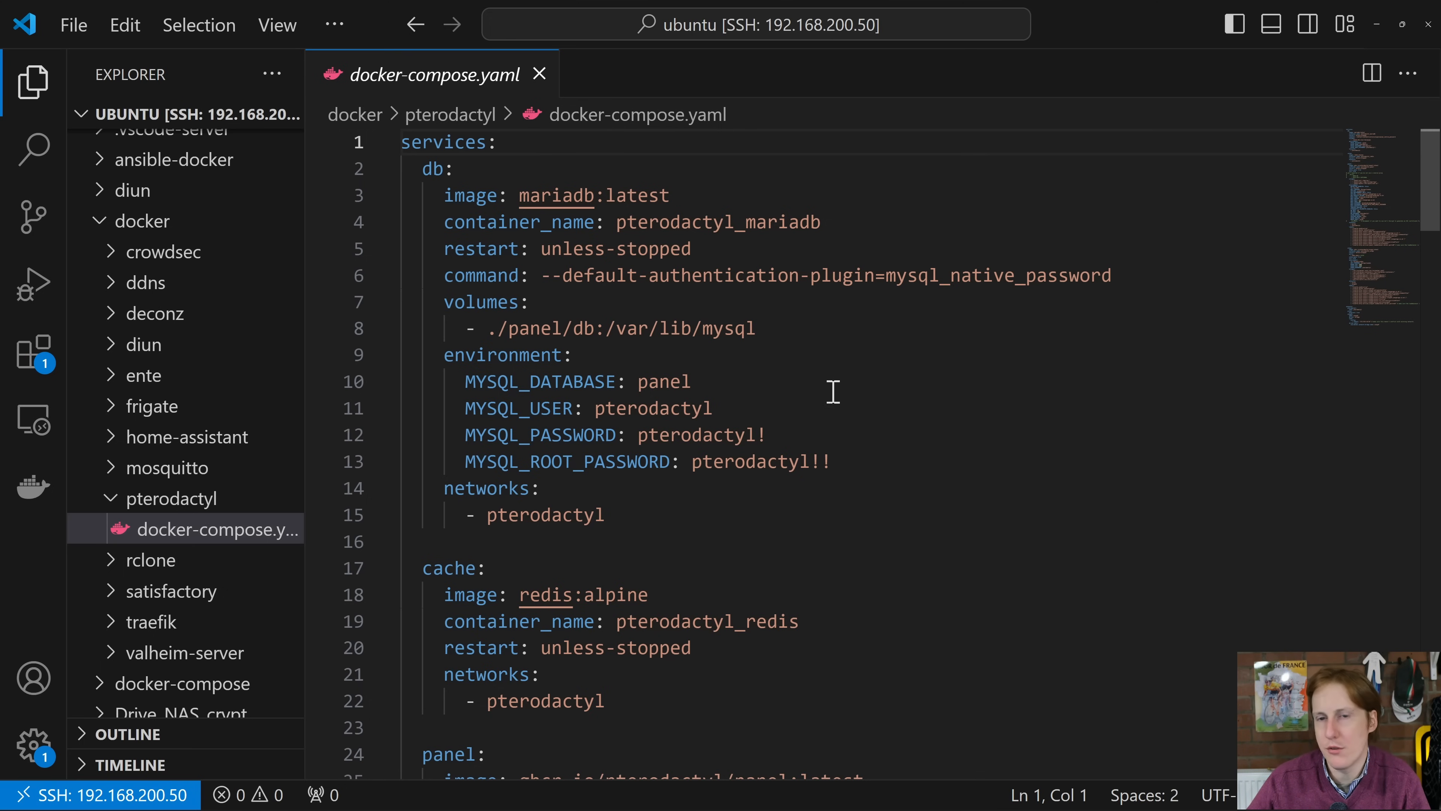
Skim through the Pterodactyl docker-compose.yaml to get an overview of the db, cache, panel and wings services
scroll(868, 483, "down", 2)
scroll(868, 483, "down", 1)
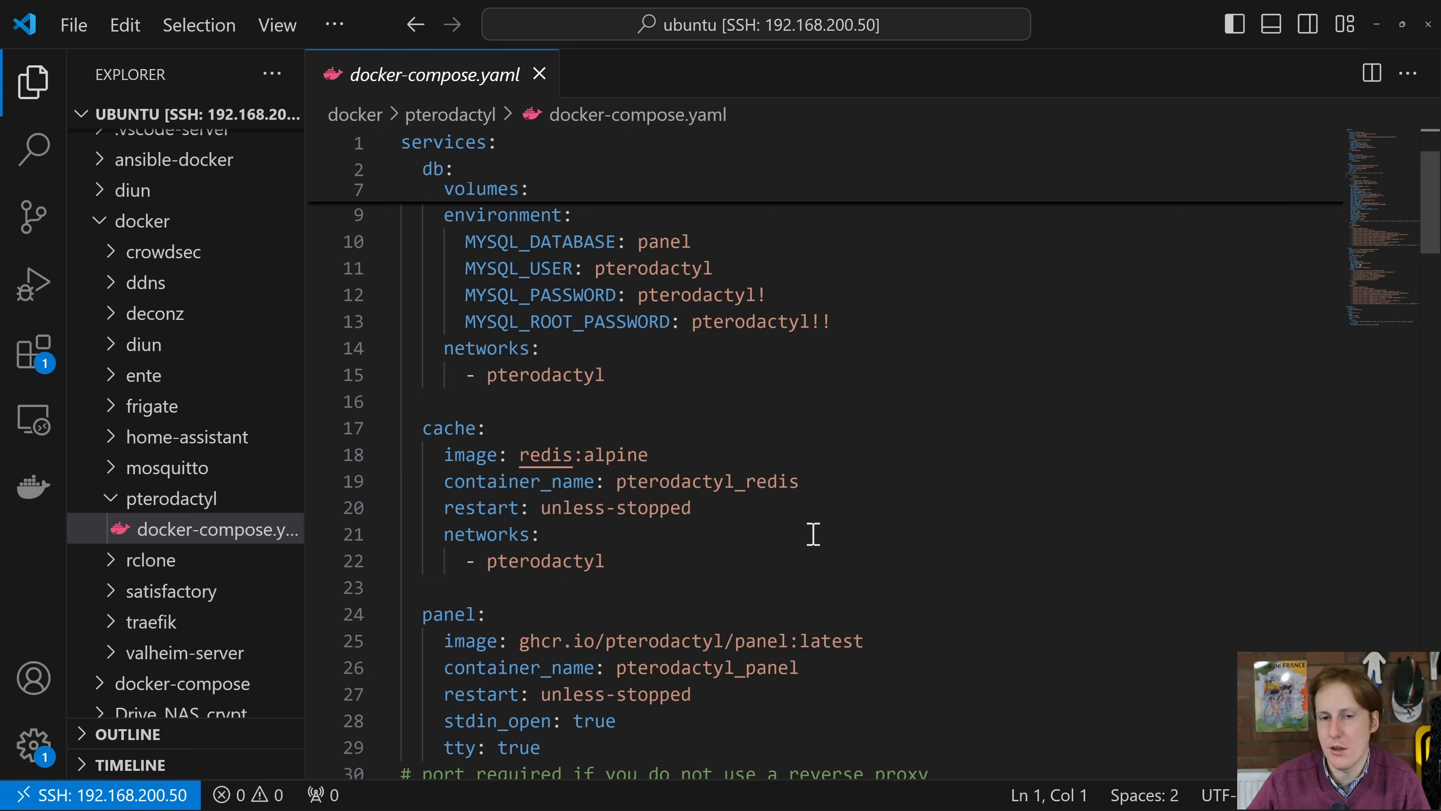
scroll(817, 528, "down", 4)
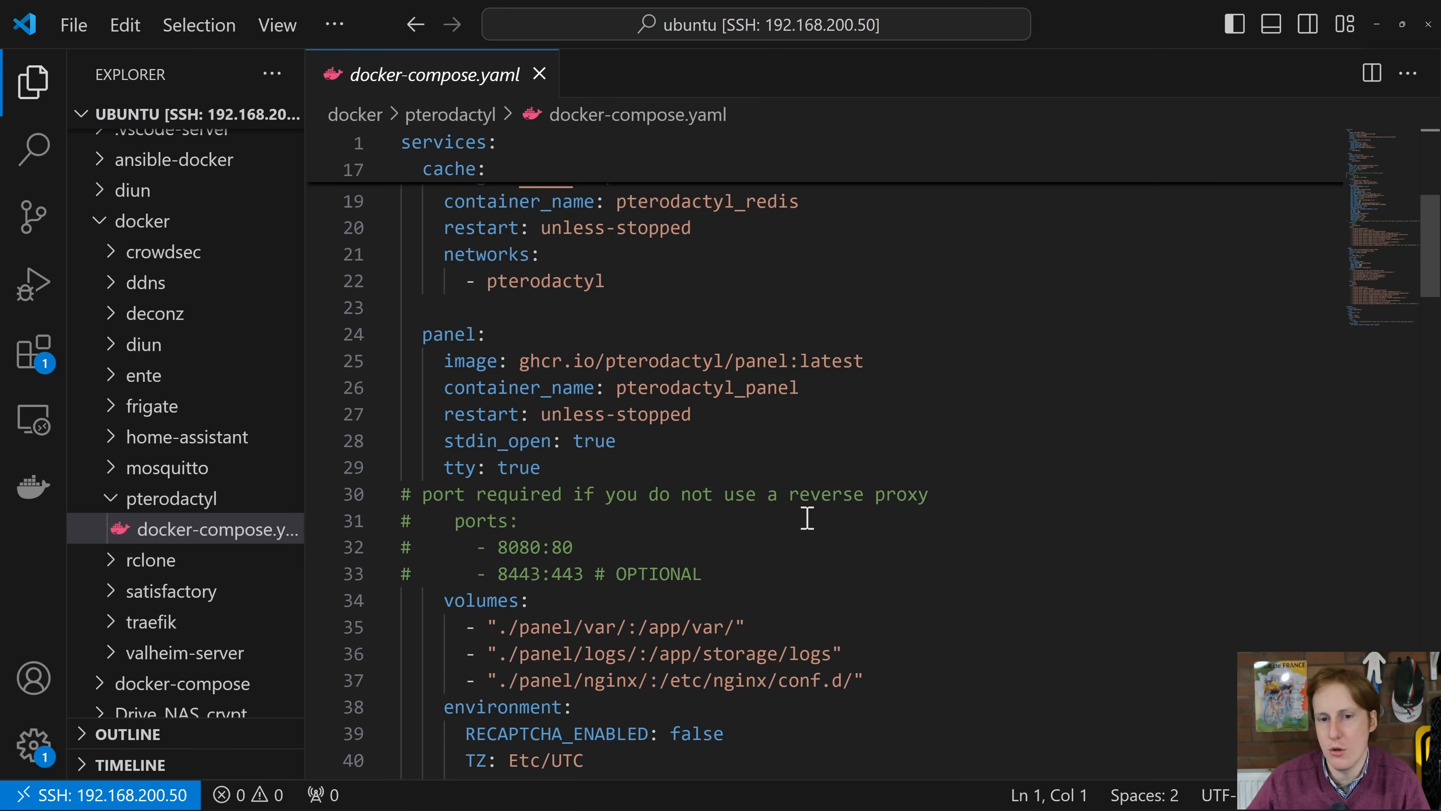
scroll(808, 516, "down", 3)
scroll(807, 516, "down", 11)
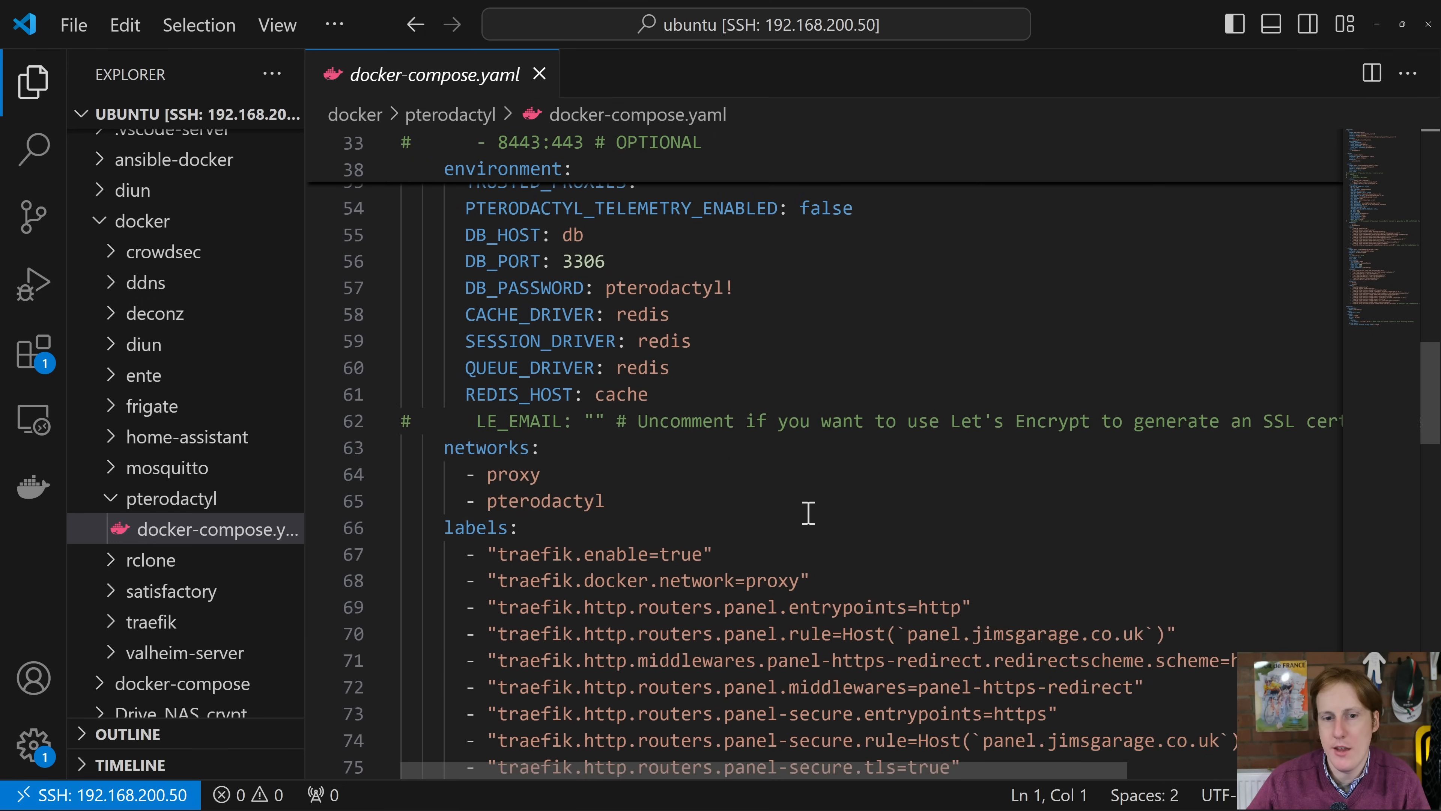
scroll(807, 514, "down", 6)
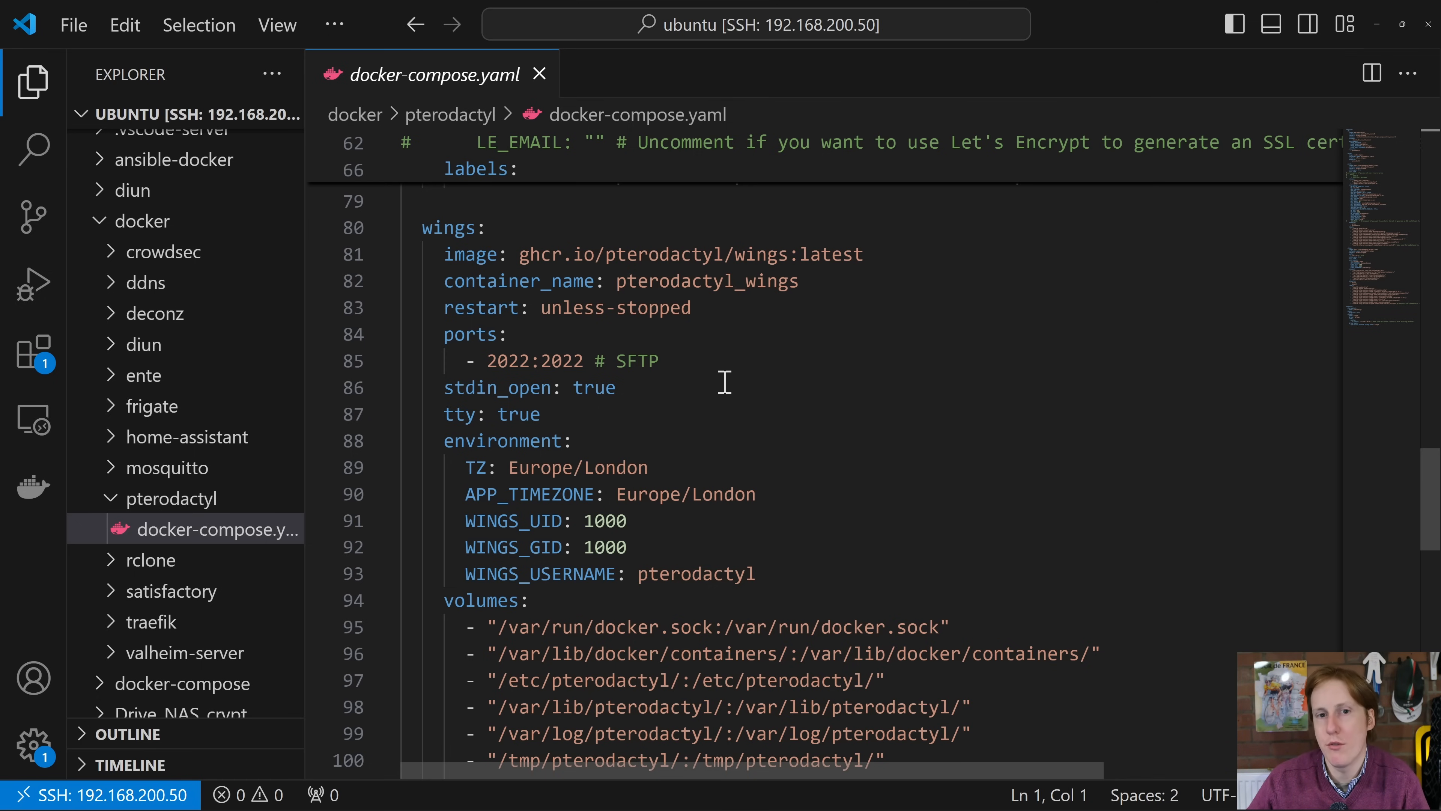
scroll(725, 382, "down", 13)
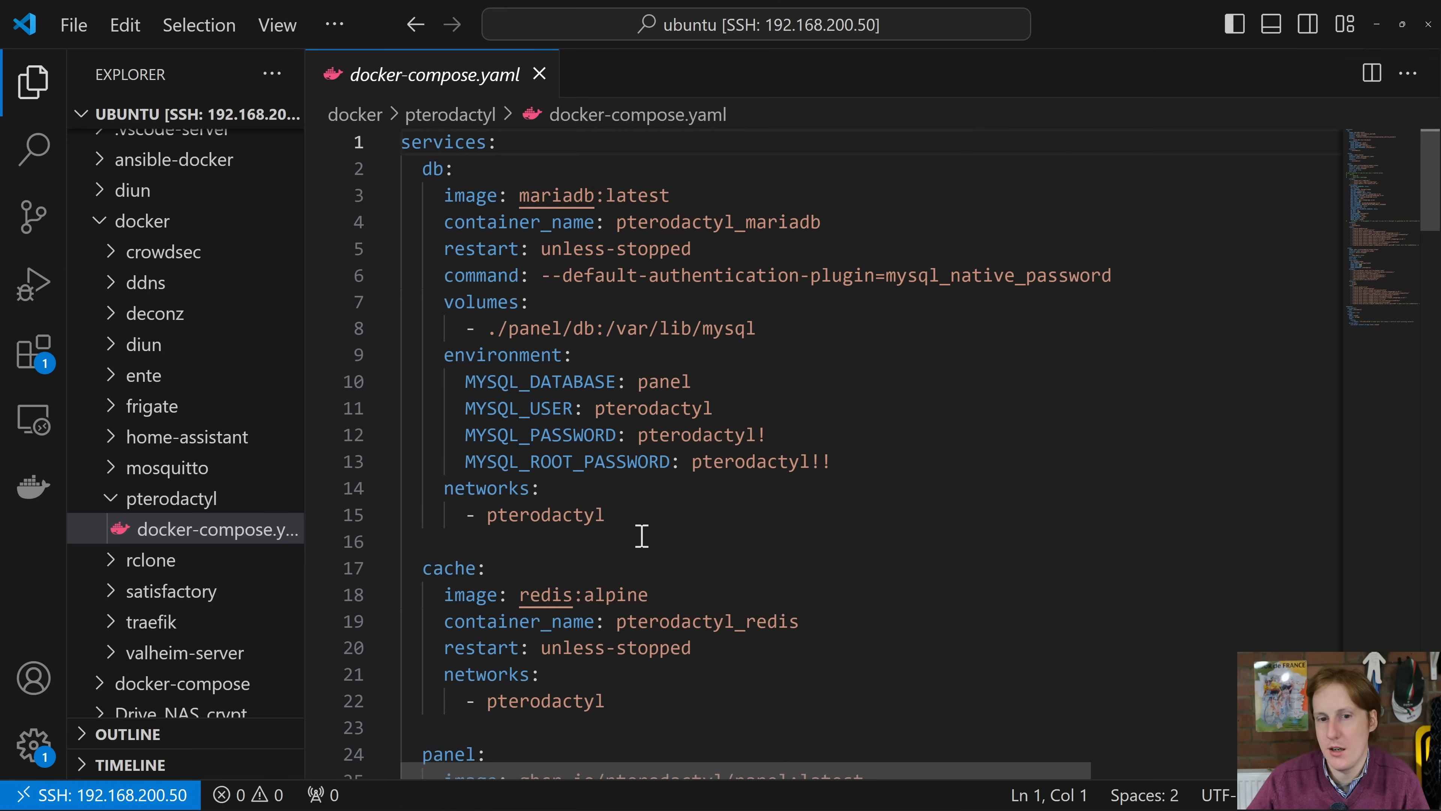
Review the cache service and the panel service's image settings, highlighting the commented-out port mappings for use without a reverse proxy
scroll(646, 556, "down", 2)
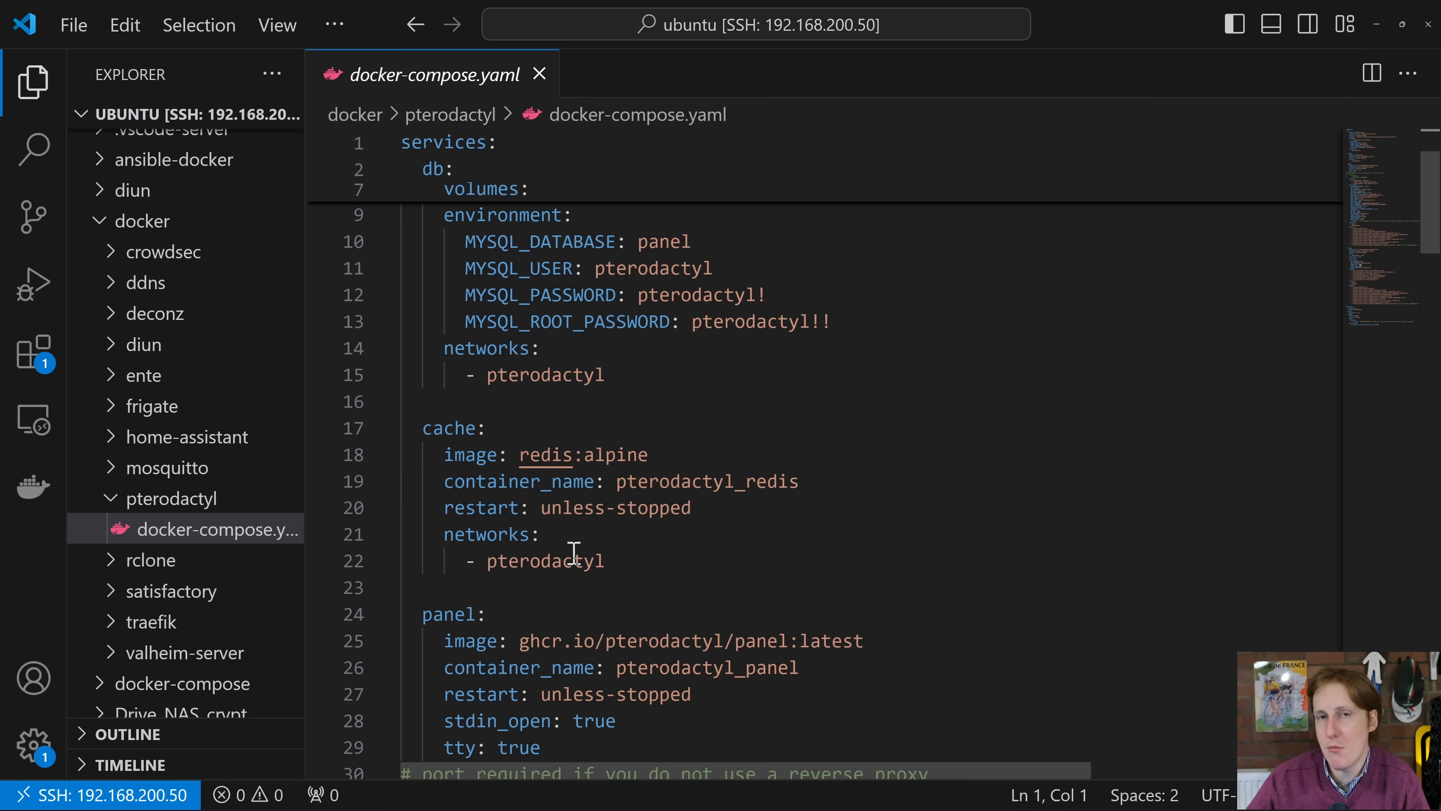
scroll(574, 552, "down", 5)
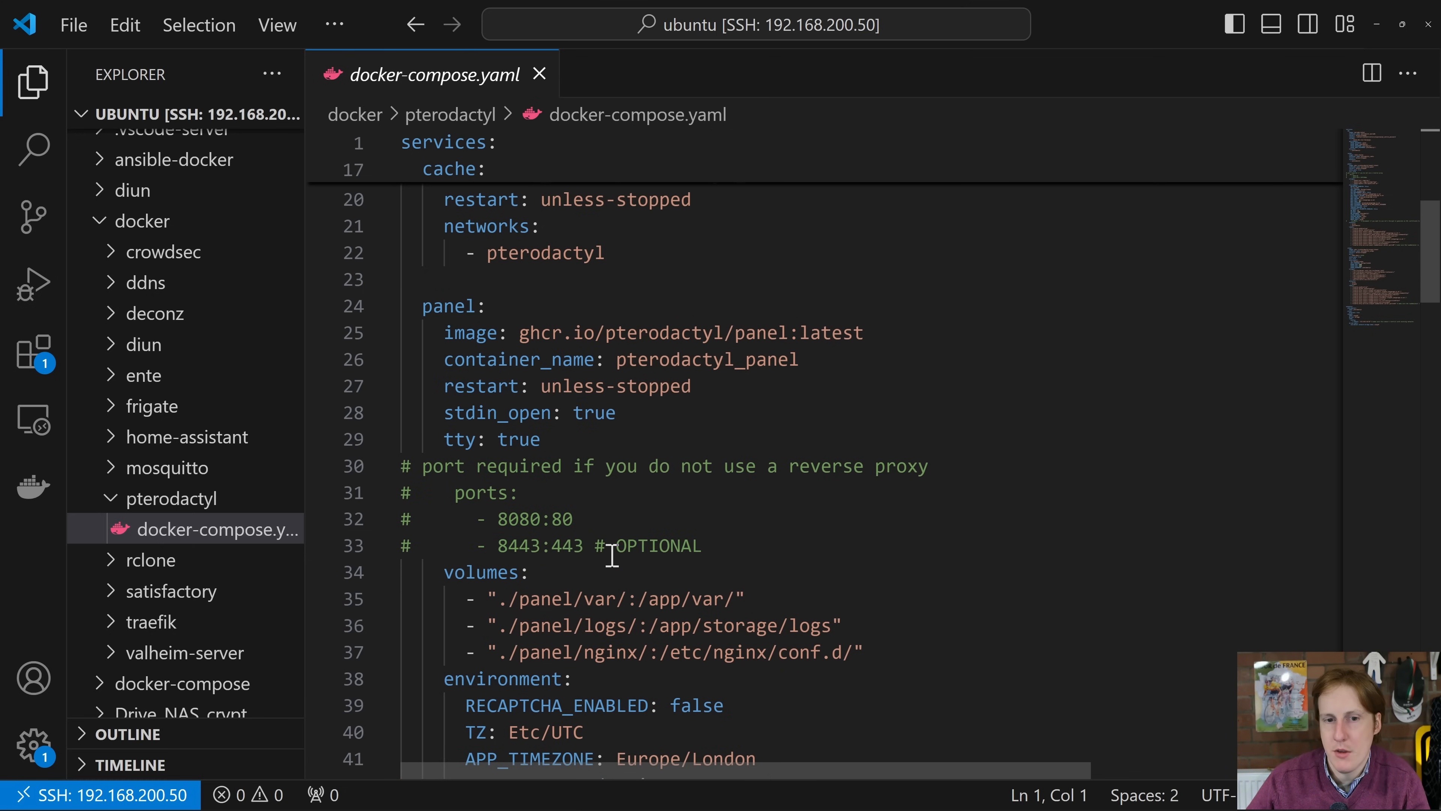
scroll(605, 553, "down", 1)
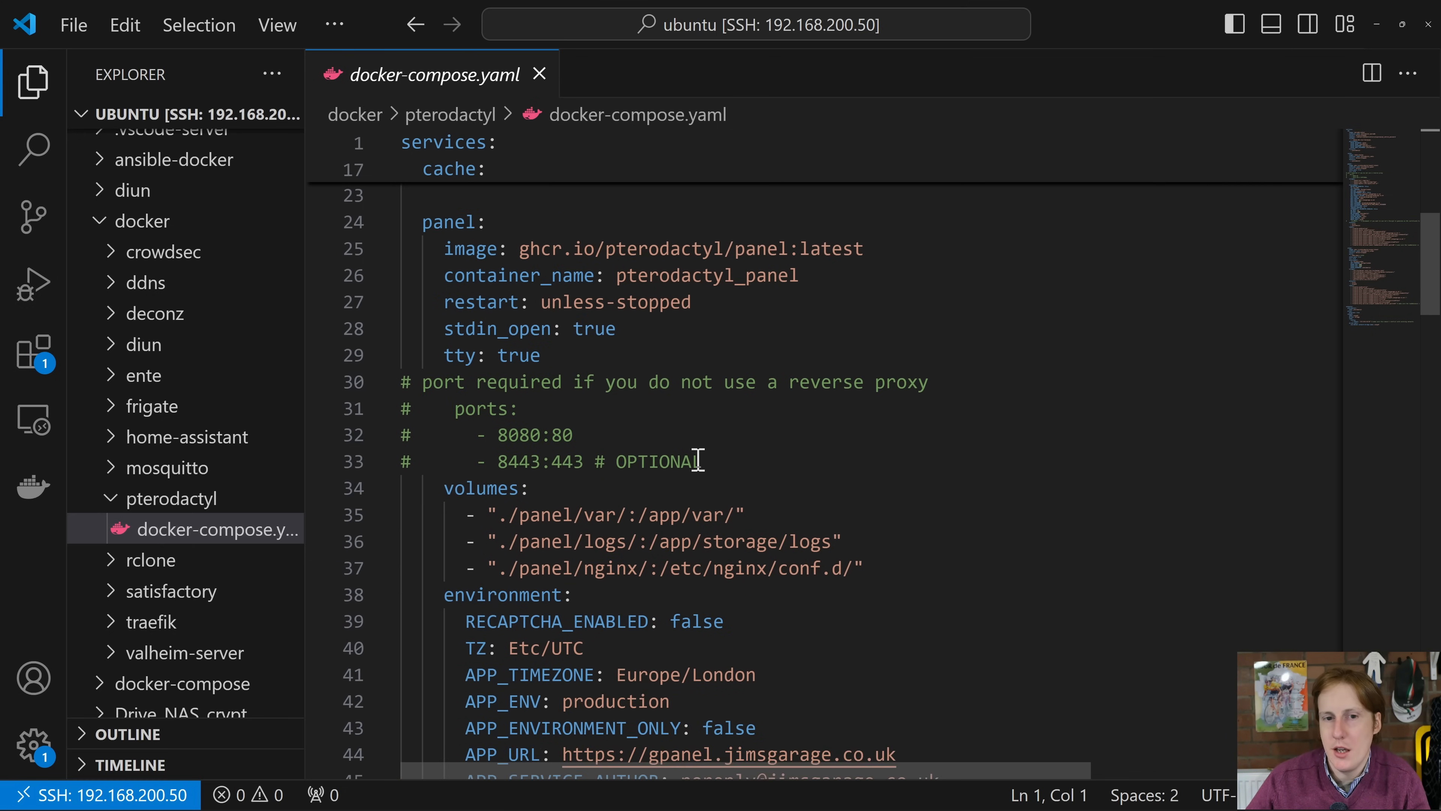
left_click_drag(714, 460, 380, 388)
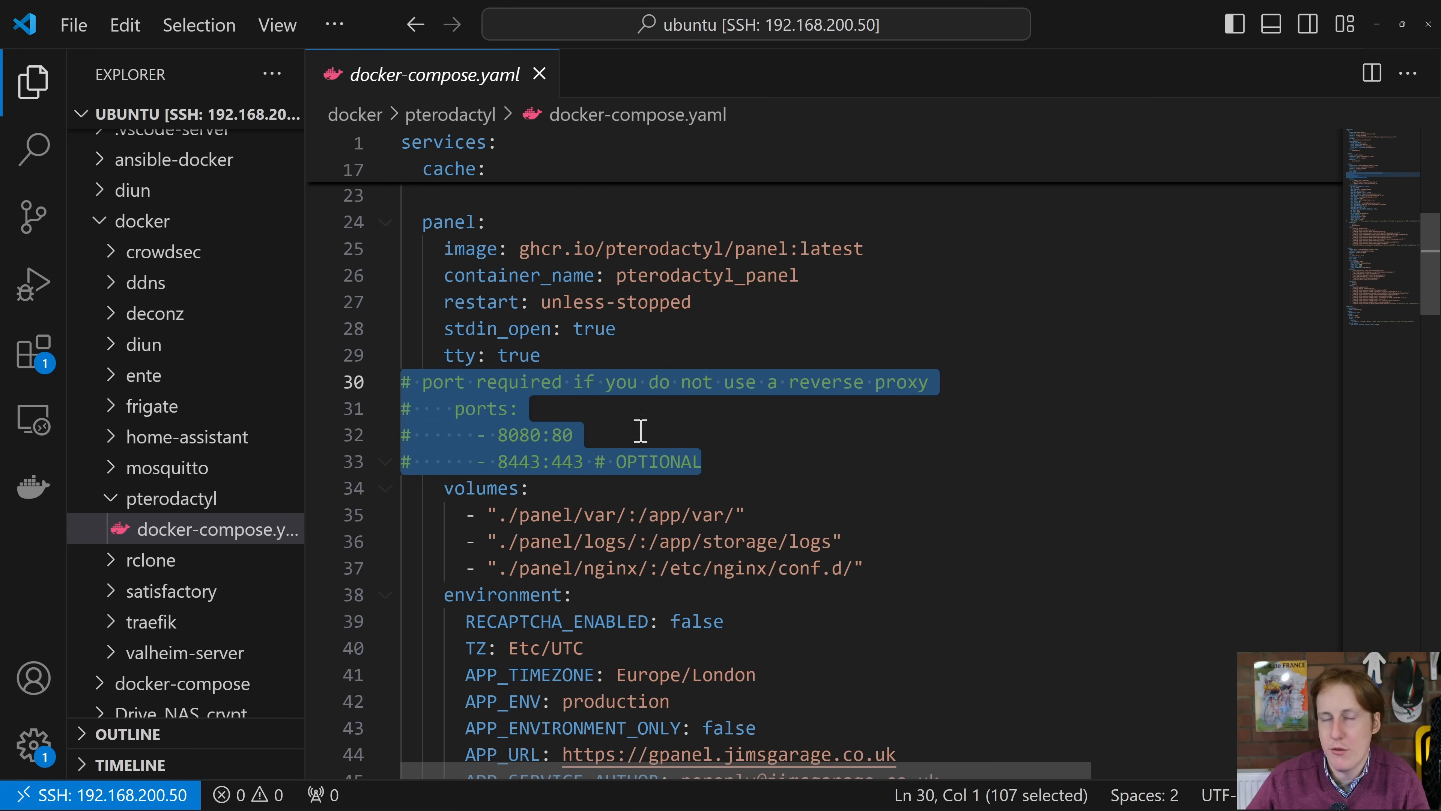
left_click(733, 454)
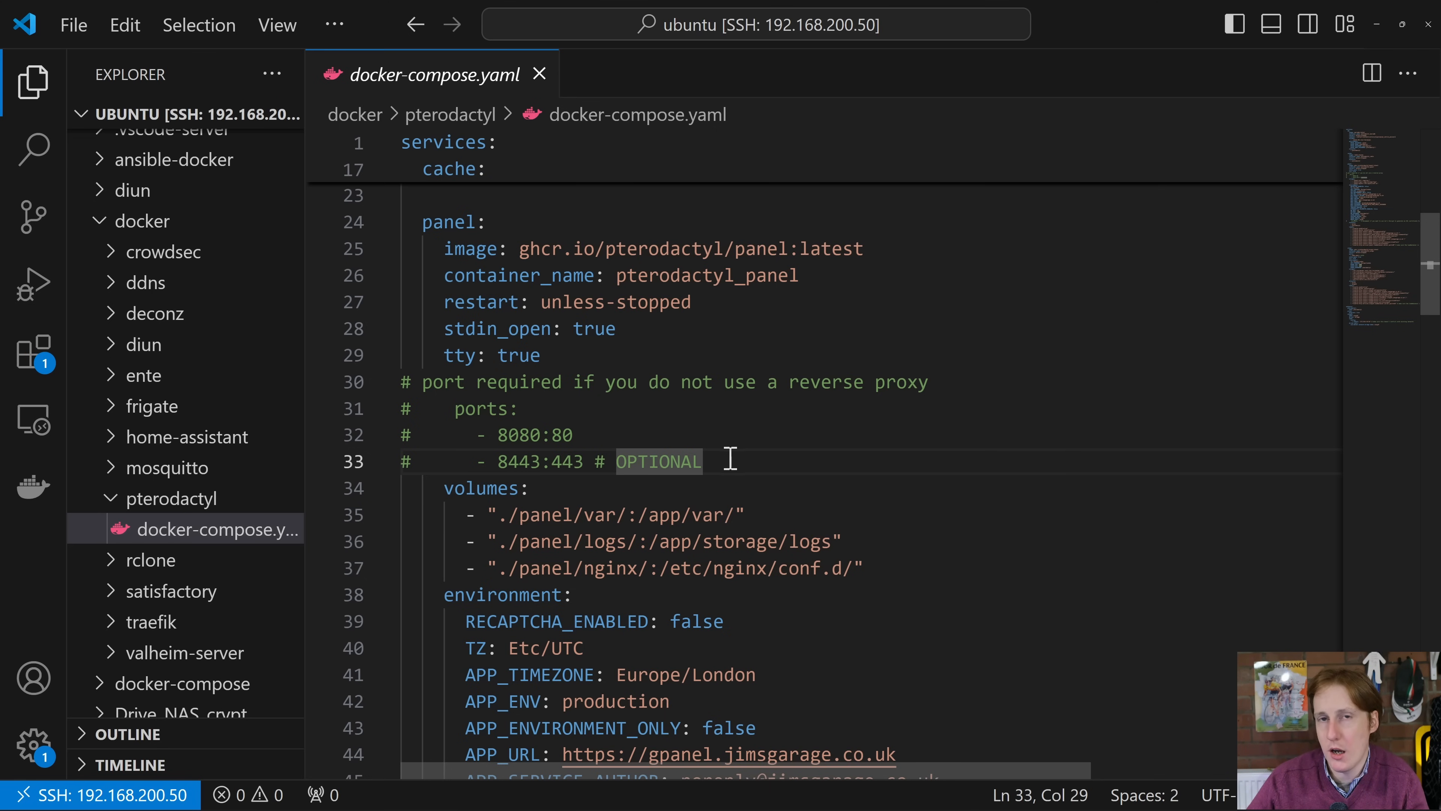
Examine the panel service's volumes and environment variables, including APP_URL, the mail settings and the database and Redis settings
scroll(583, 457, "down", 2)
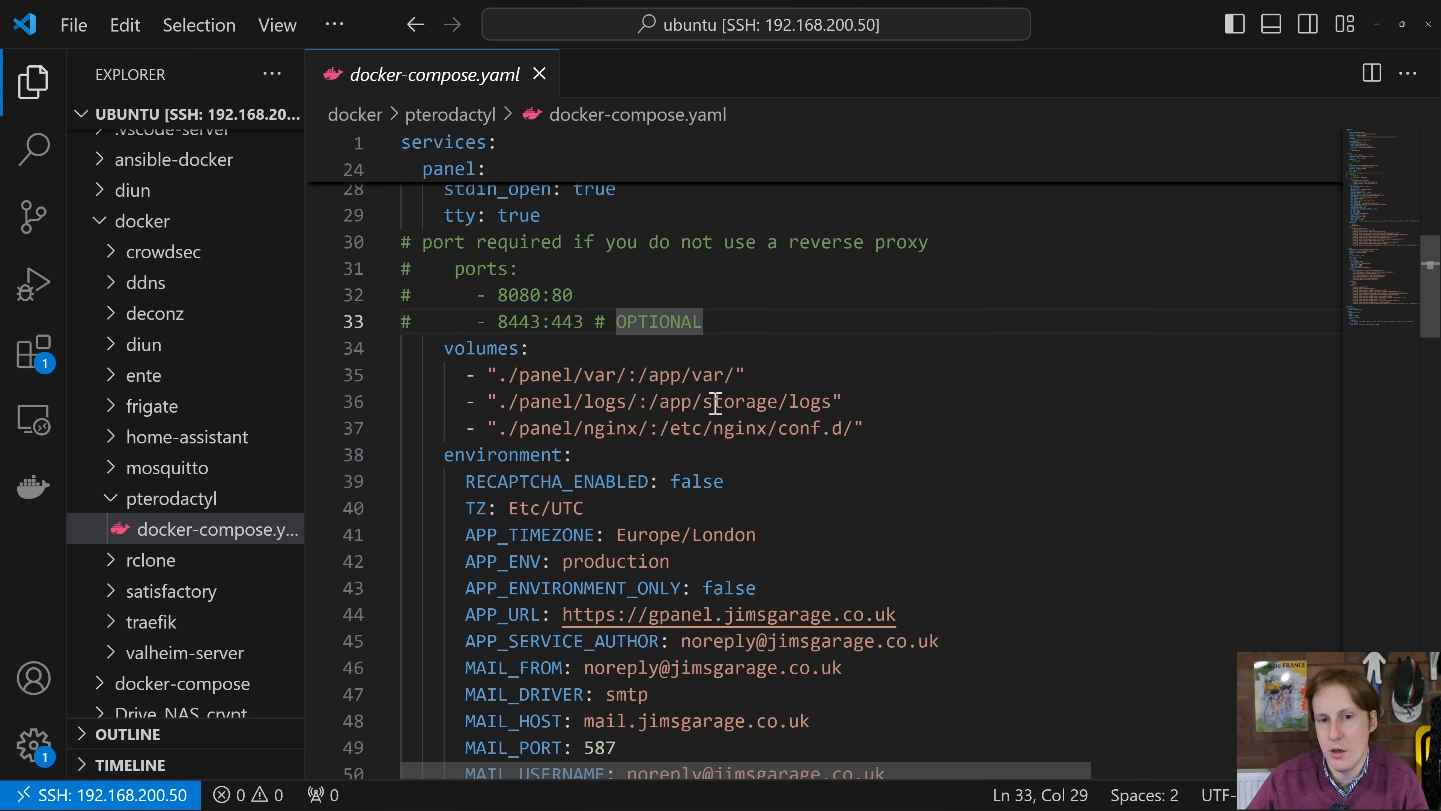
scroll(735, 440, "down", 2)
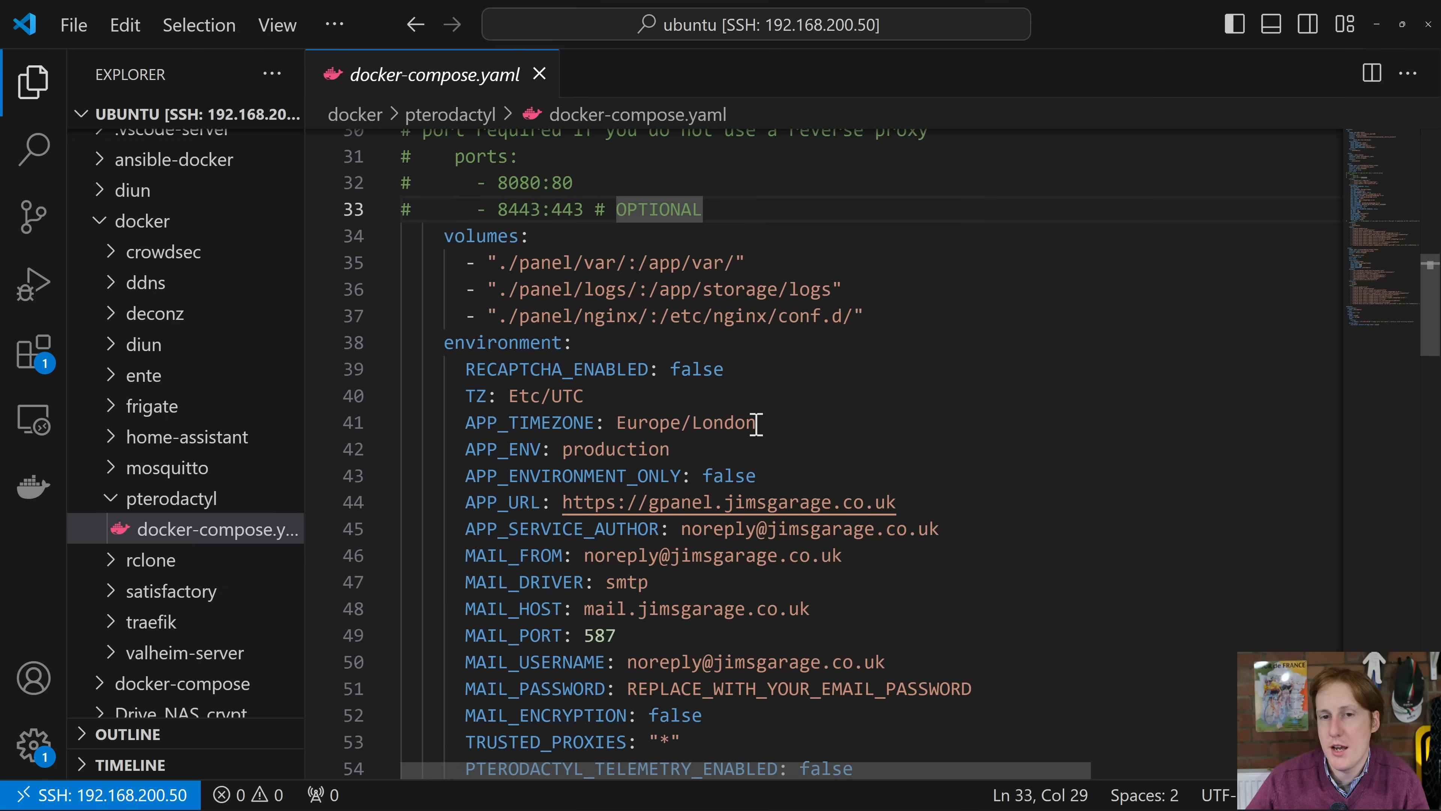
left_click_drag(563, 502, 901, 502)
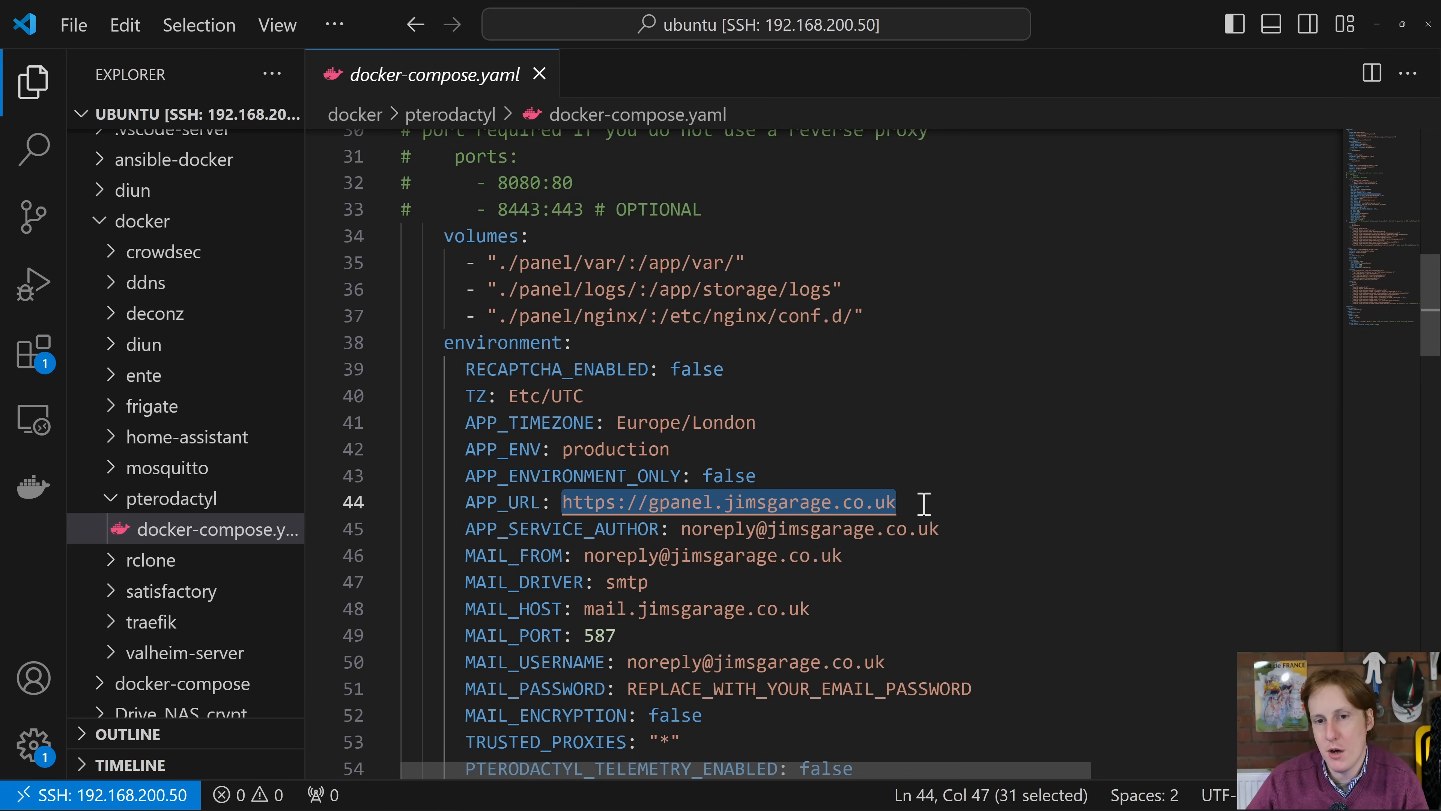
scroll(922, 503, "down", 2)
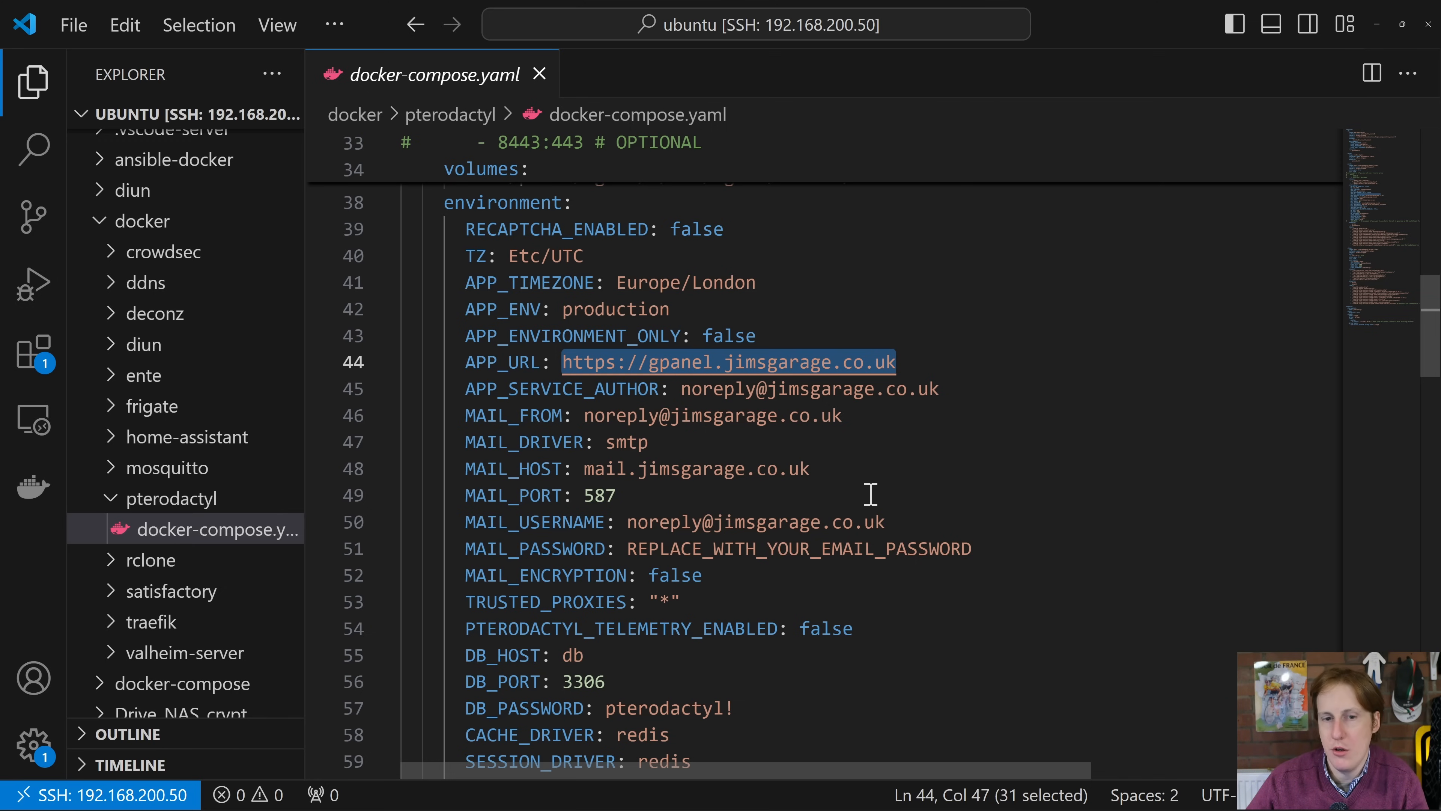
scroll(871, 494, "down", 2)
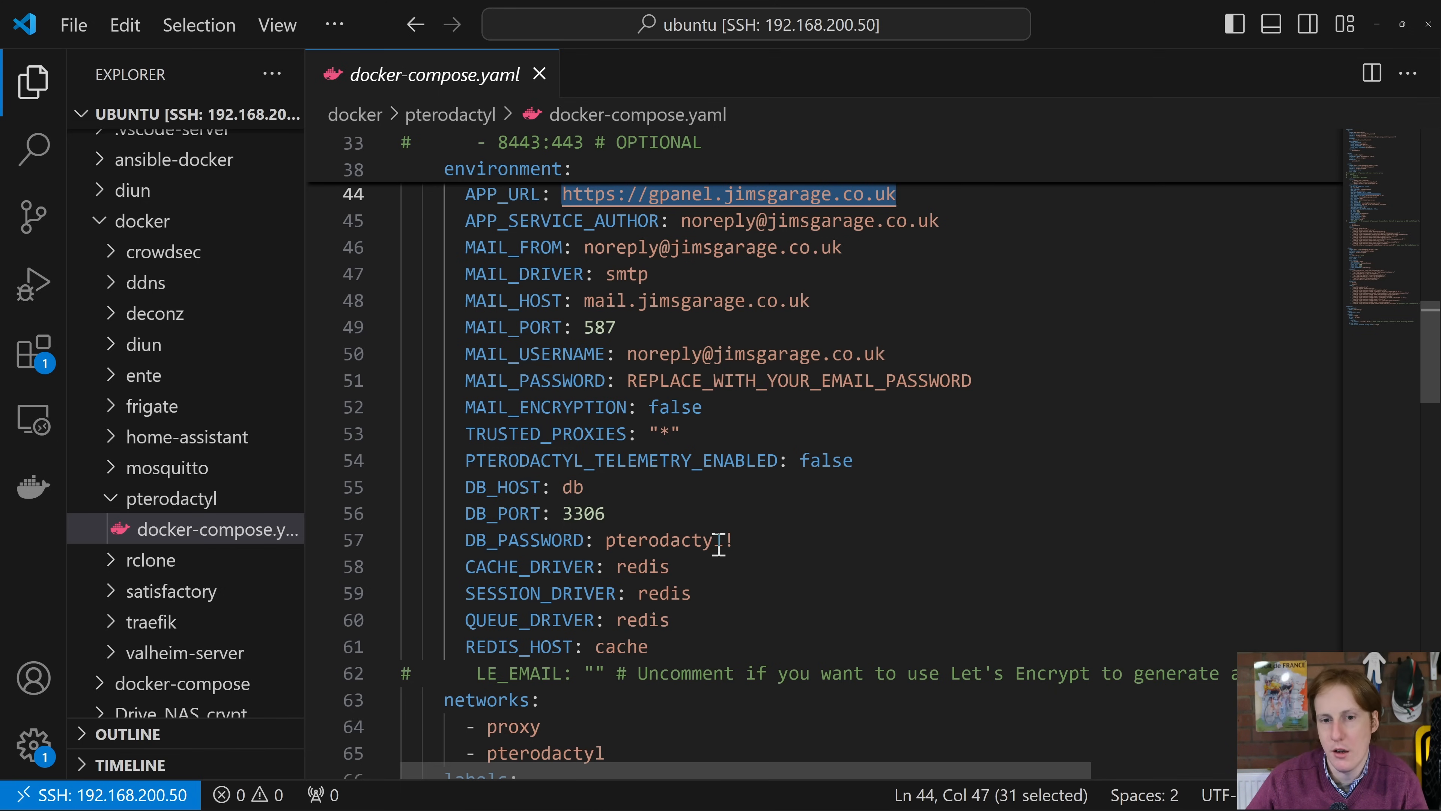
scroll(745, 590, "down", 1)
scroll(745, 590, "down", 2)
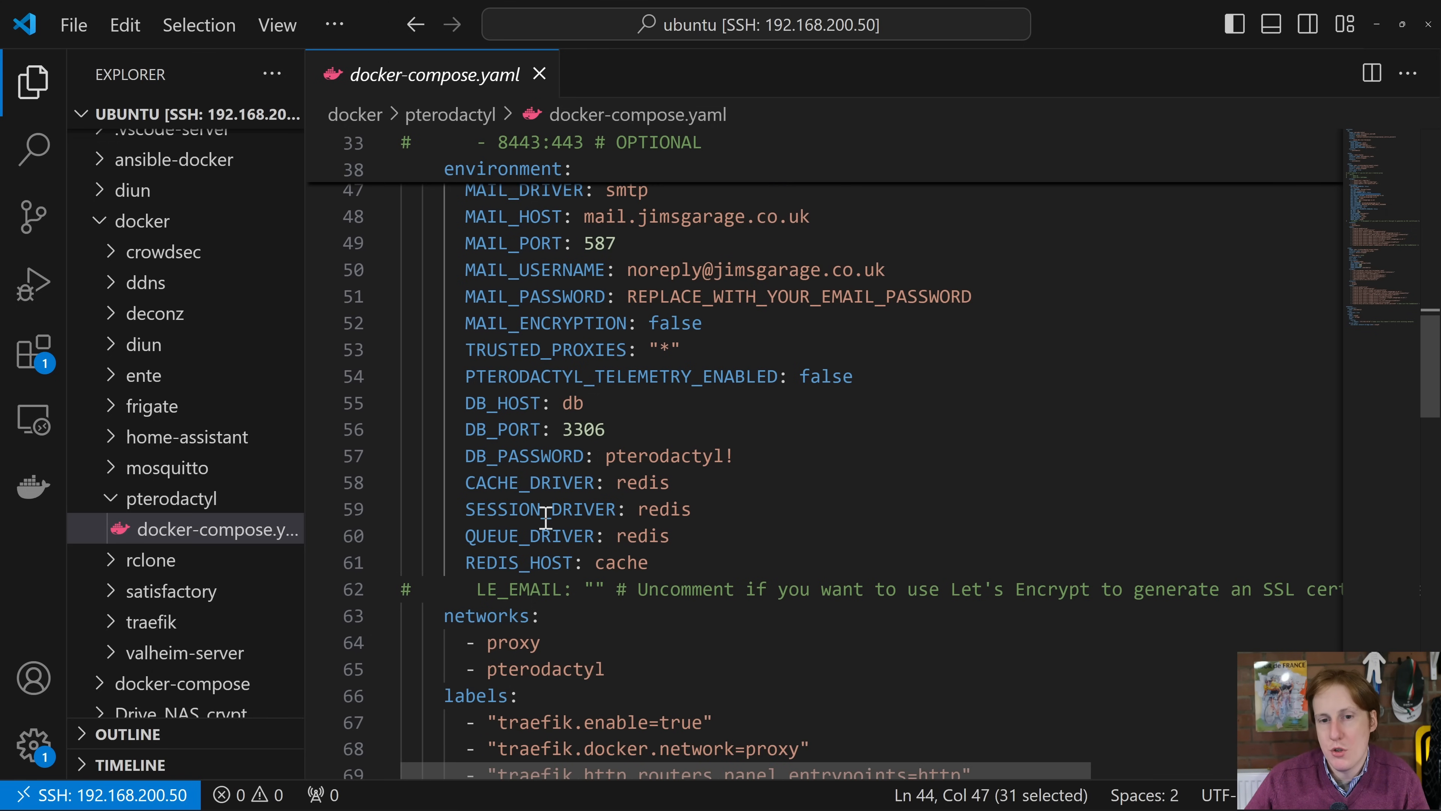
Examine the panel service's networks and Traefik labels, highlighting the pterodactyl network and the load balancer server port
scroll(535, 517, "down", 5)
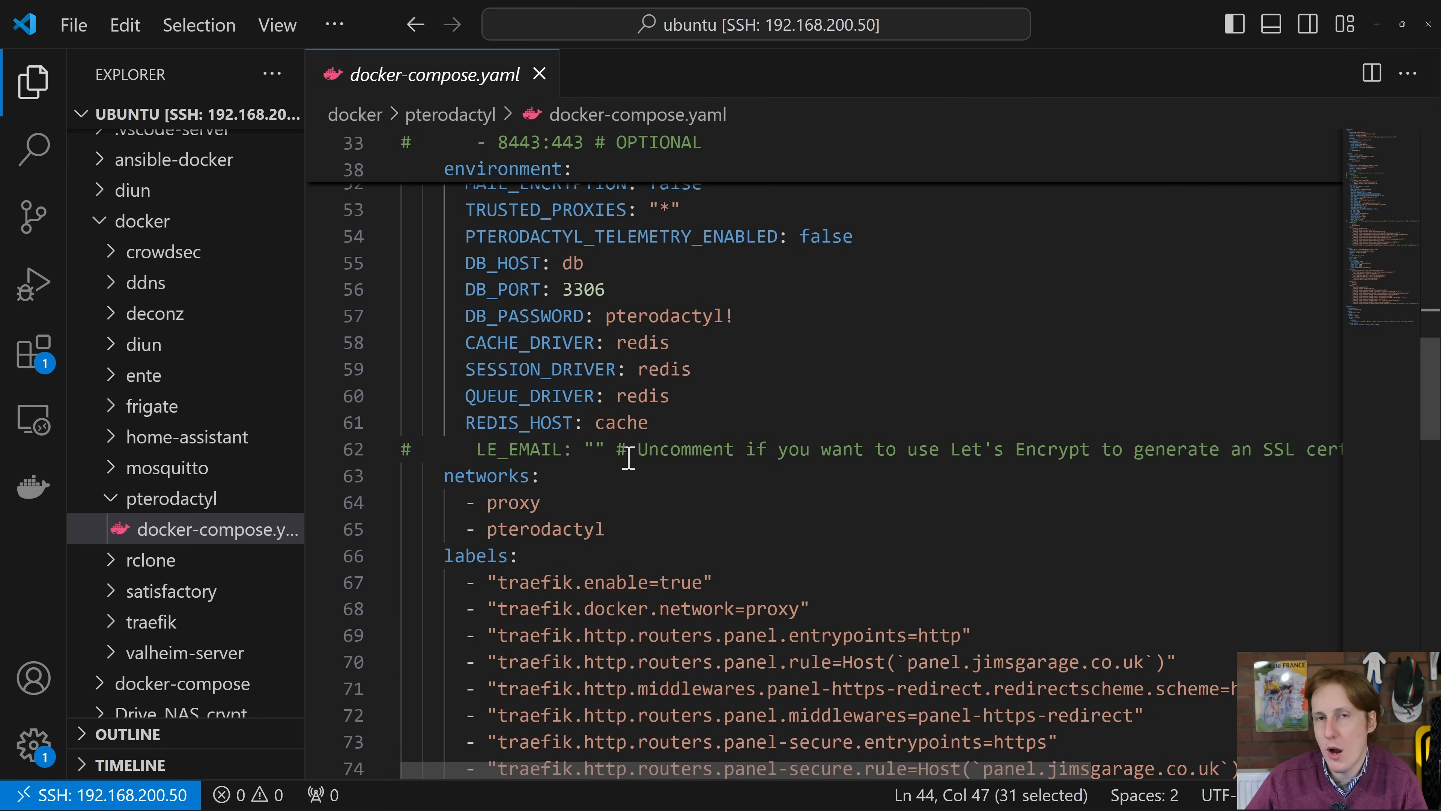
left_click_drag(489, 580, 844, 663)
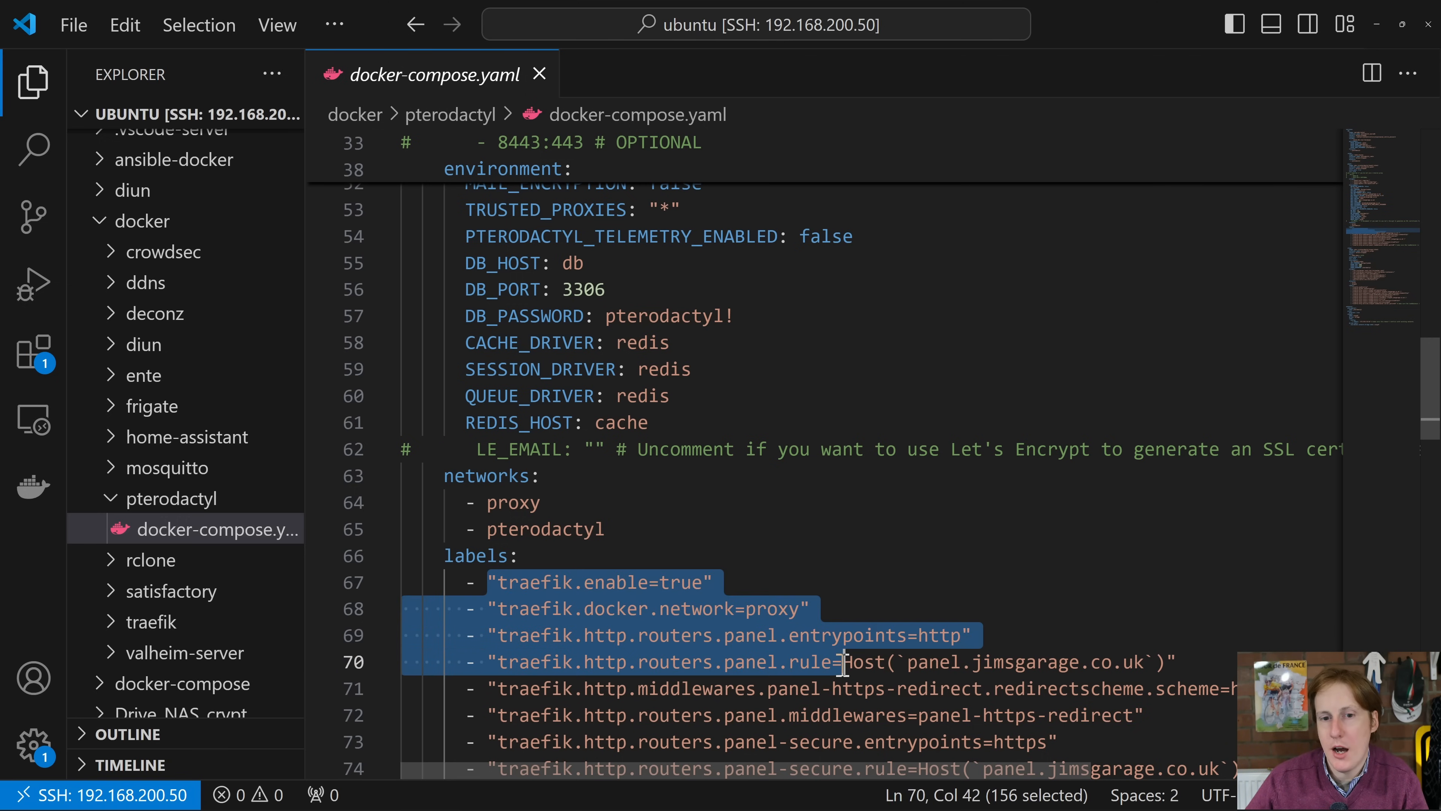
left_click(808, 512)
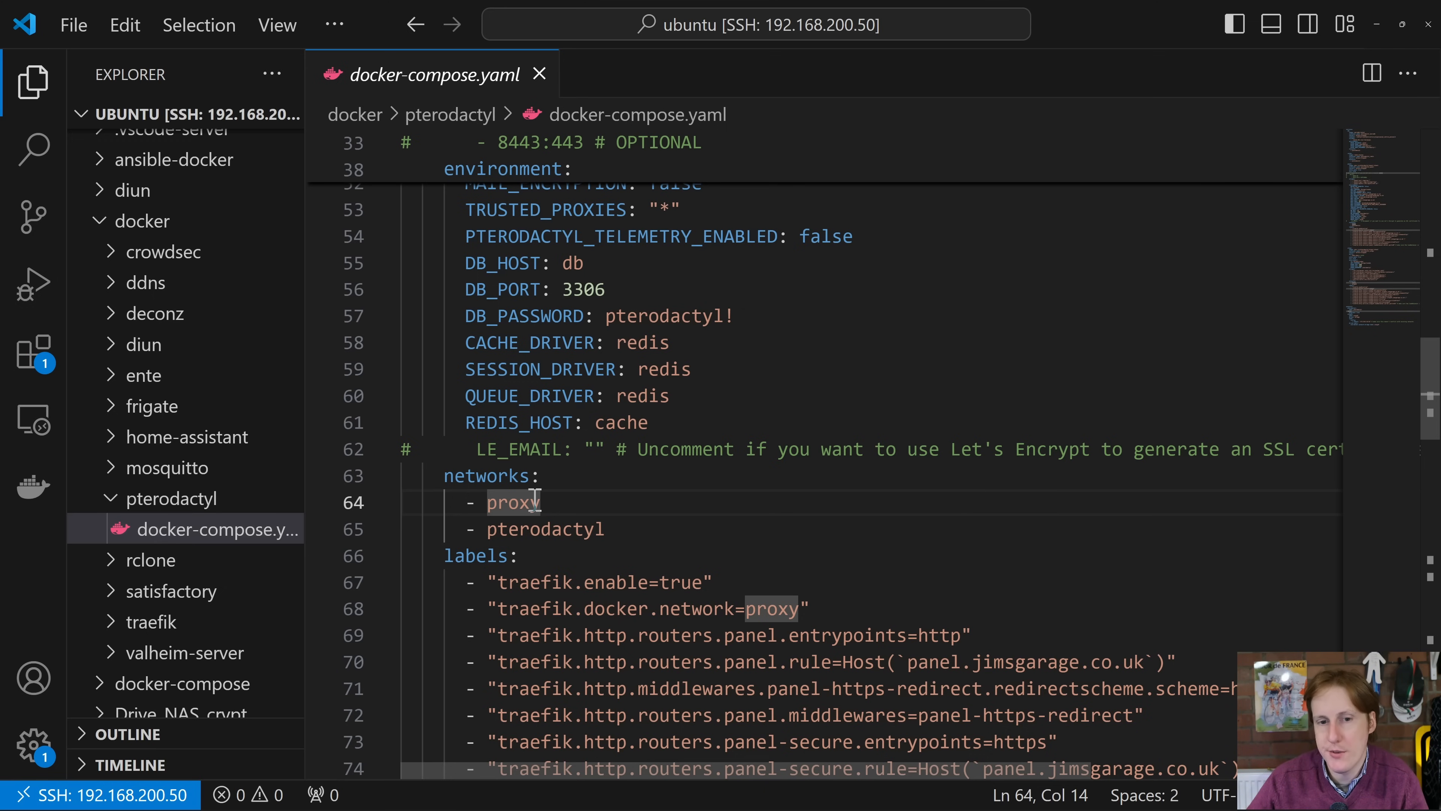
left_click_drag(488, 533, 607, 532)
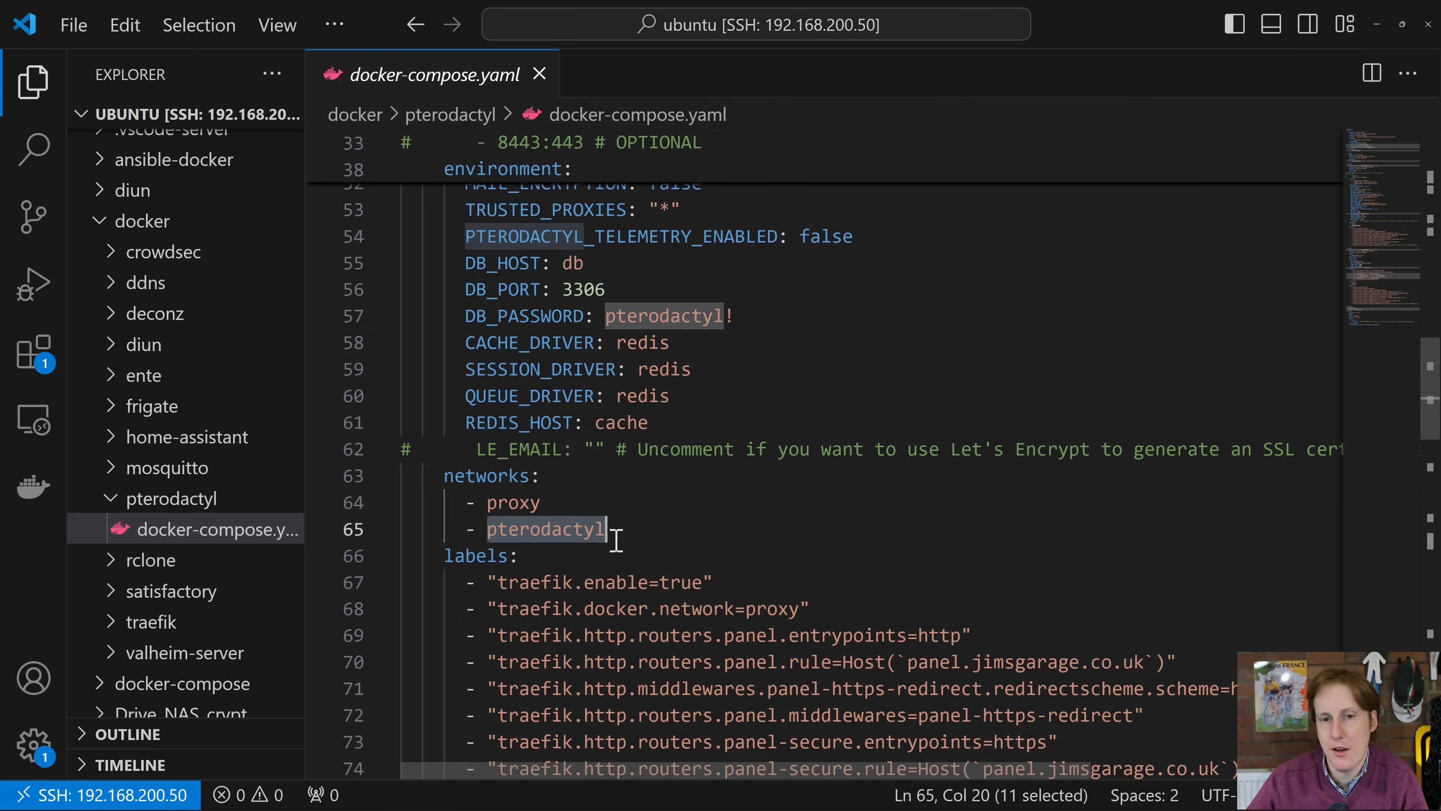
left_click(653, 539)
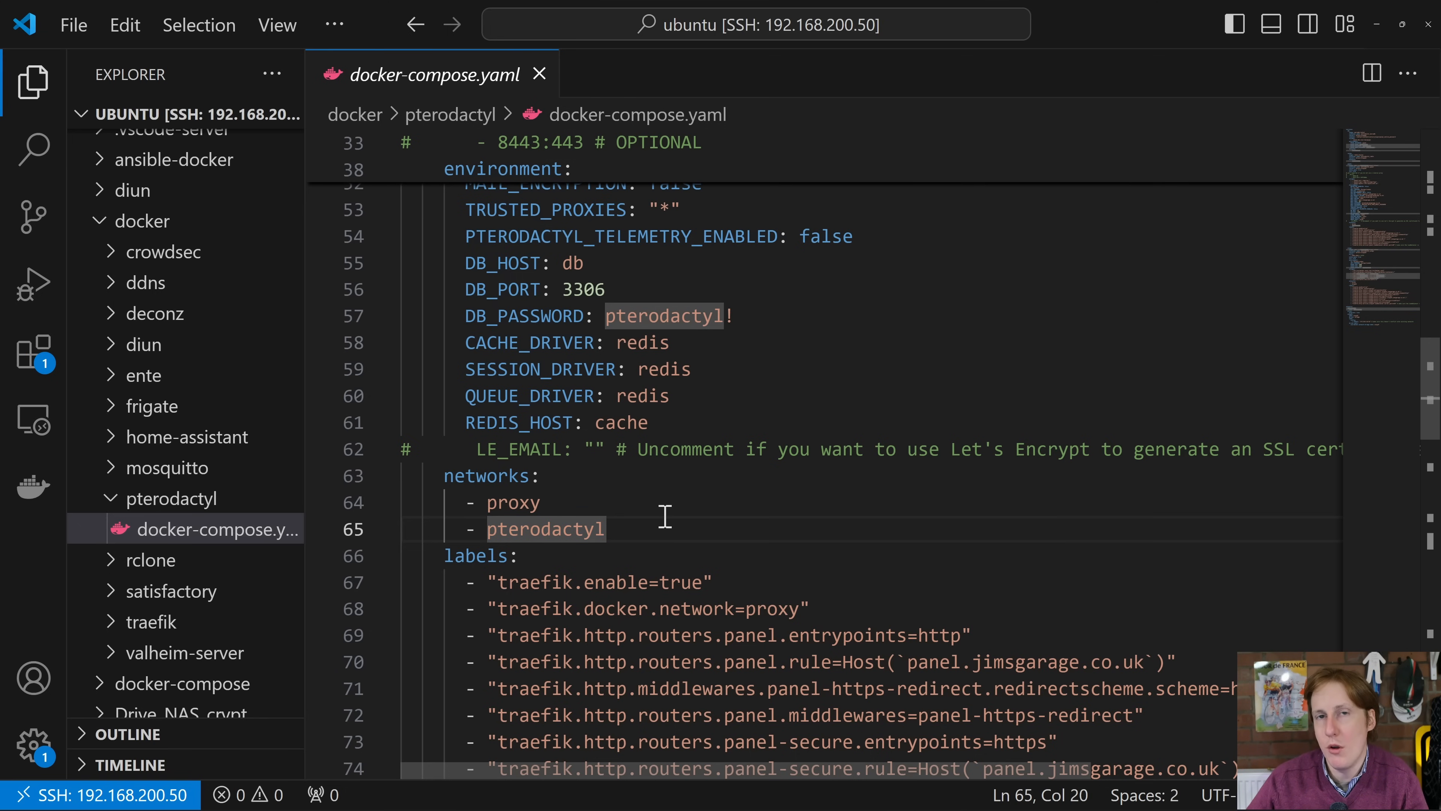
scroll(669, 531, "down", 3)
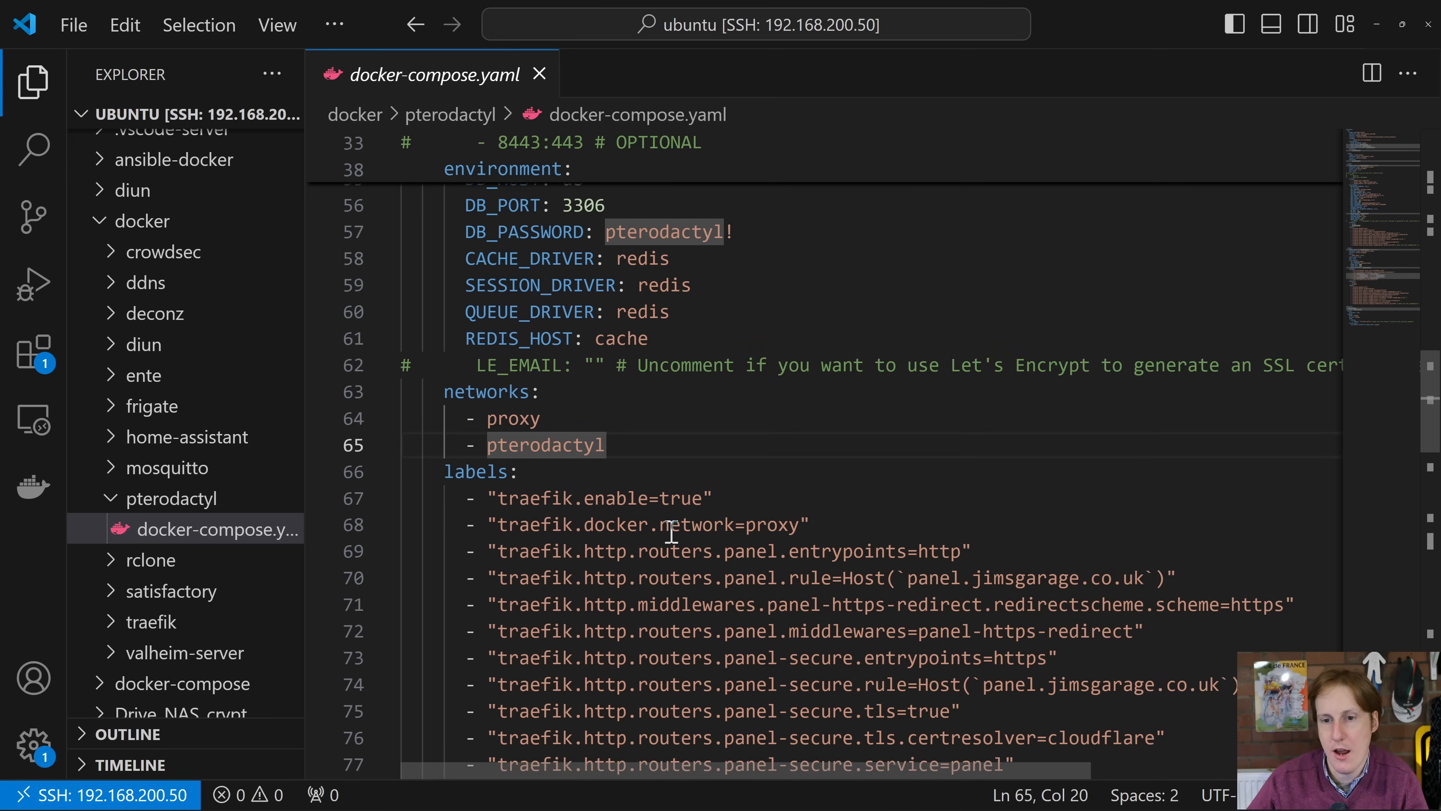
scroll(673, 527, "down", 1)
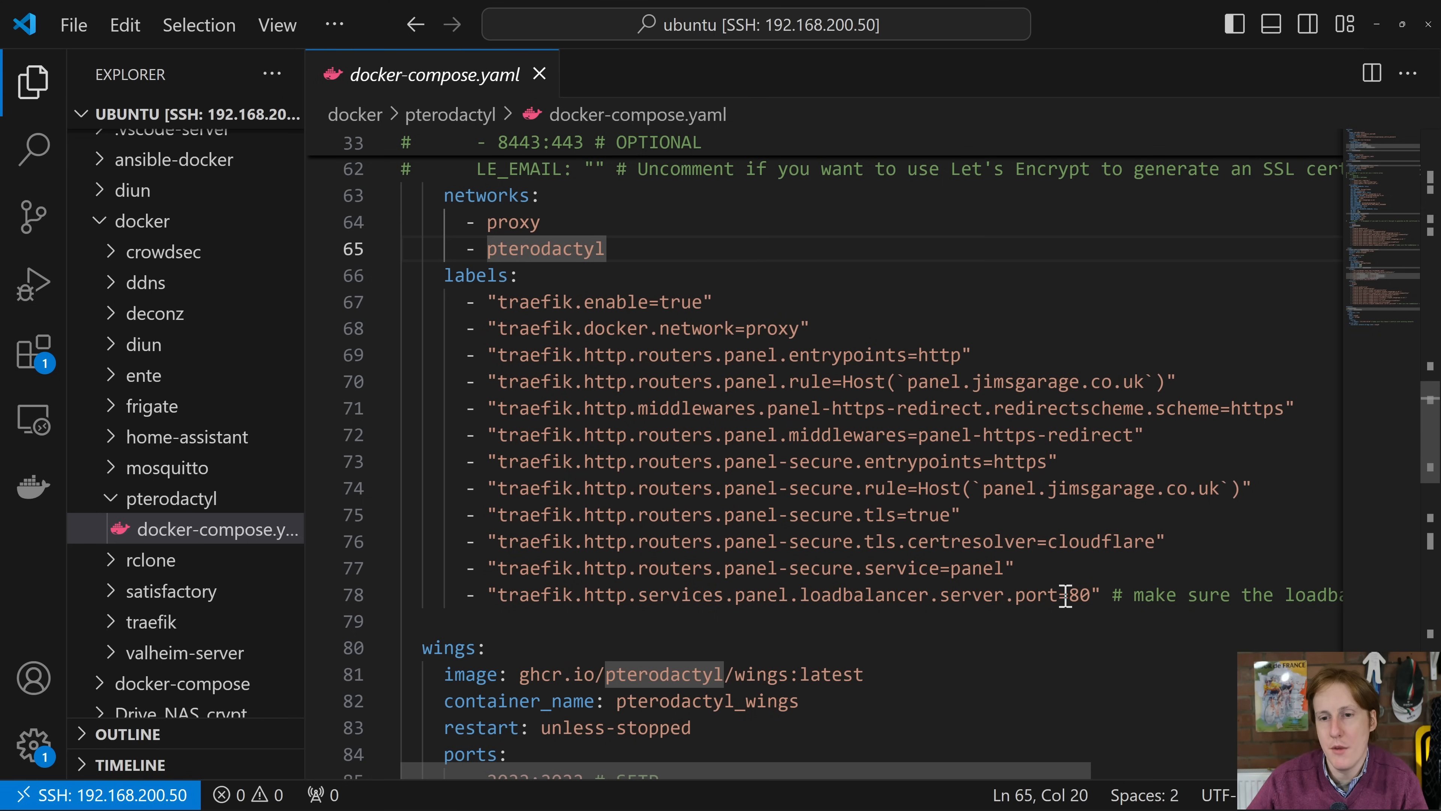
double_click(1079, 594)
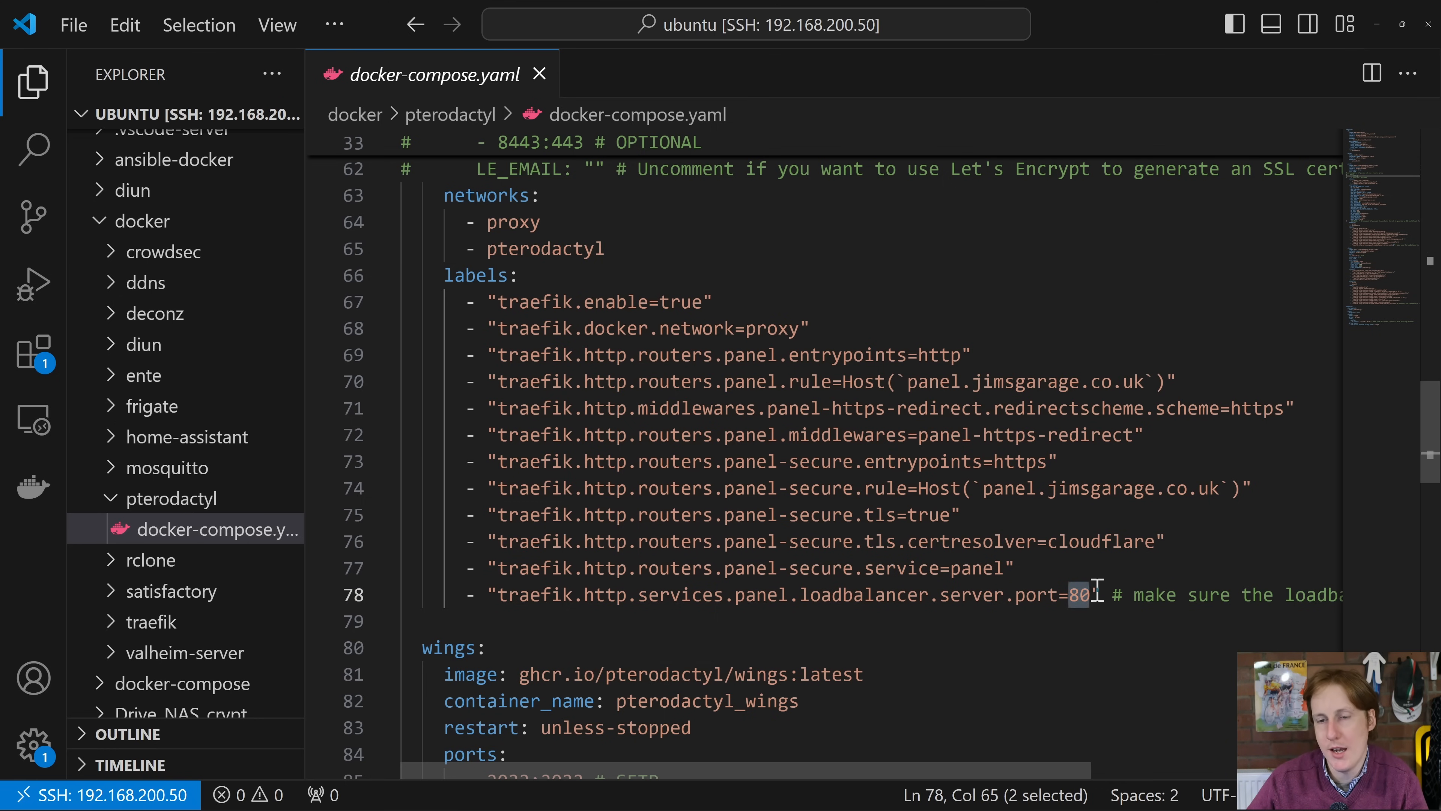
Review the wings service's image, SFTP port mapping and environment variables
scroll(672, 502, "down", 2)
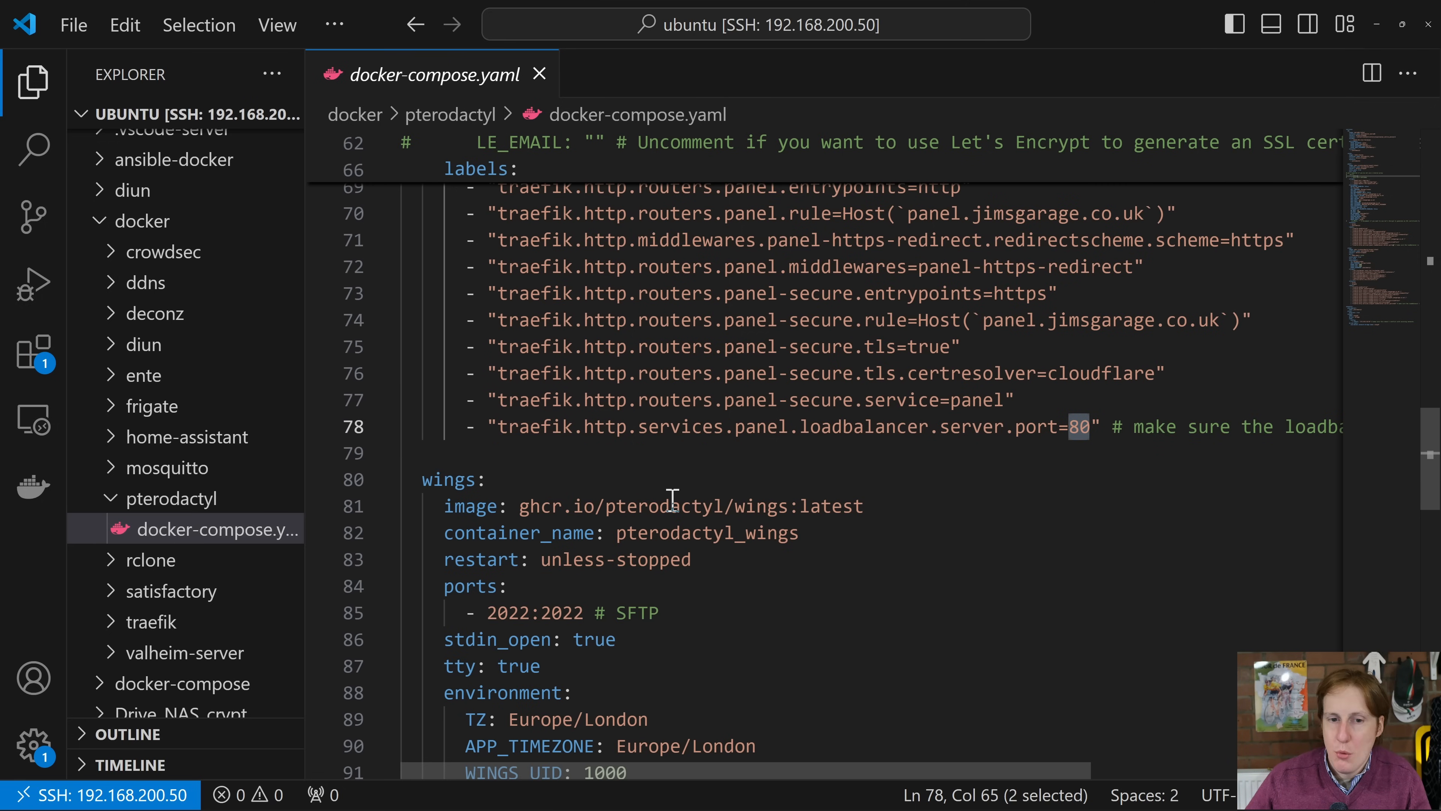
scroll(674, 502, "down", 2)
scroll(691, 514, "down", 2)
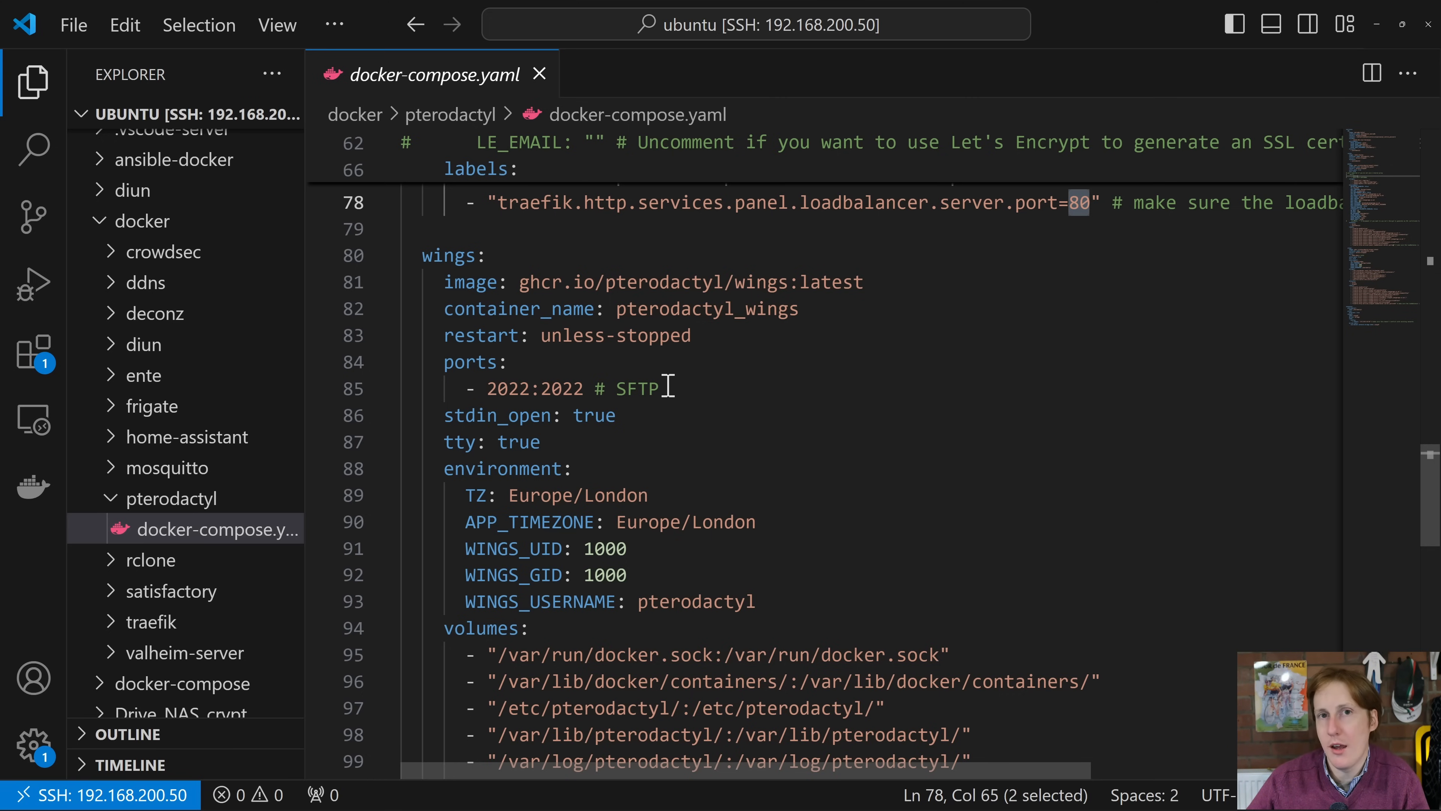
scroll(709, 415, "down", 2)
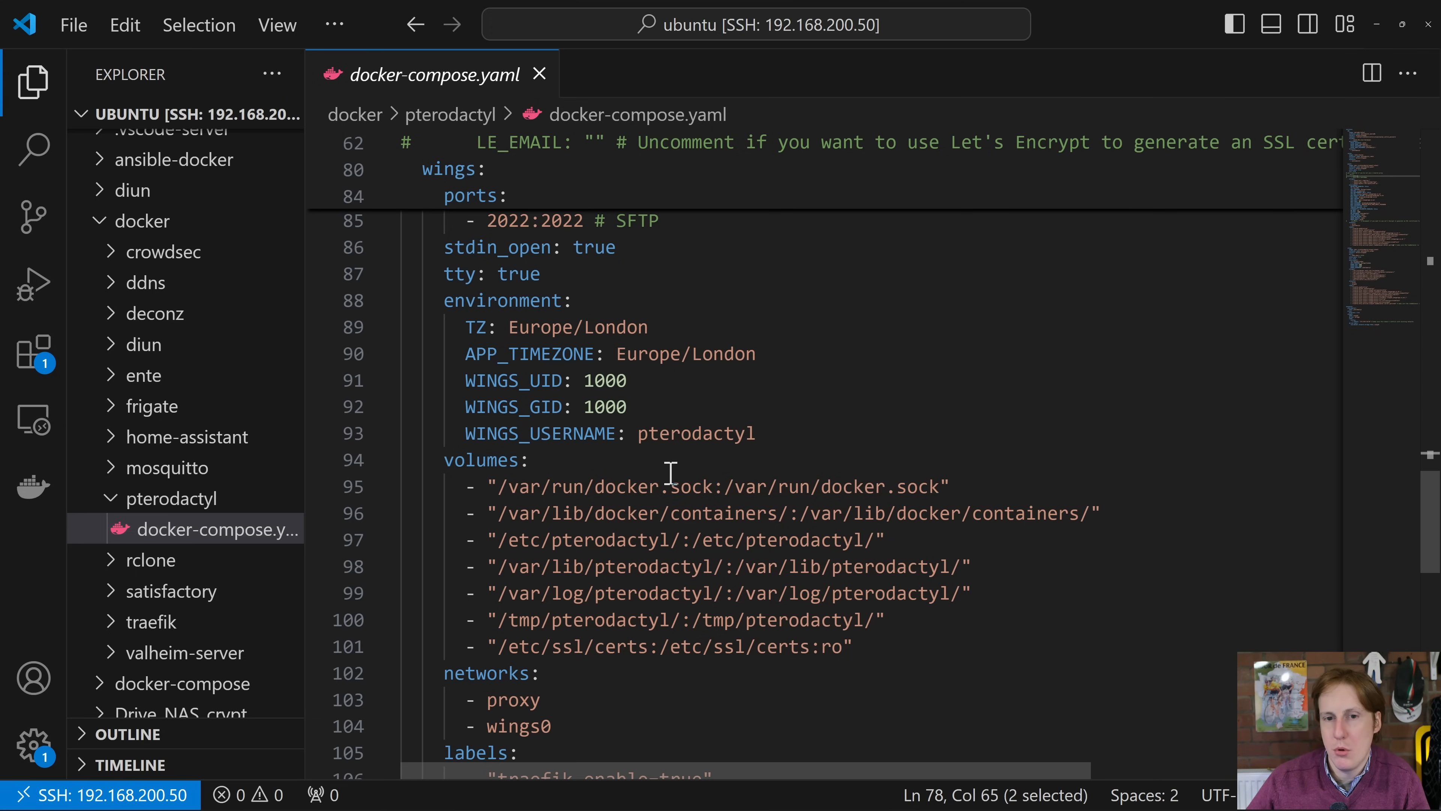
Examine the wings service's volume mounts one by one, from the Docker socket and containers folder to the Pterodactyl and SSL certificate paths
left_click_drag(499, 485, 944, 486)
left_click(972, 488)
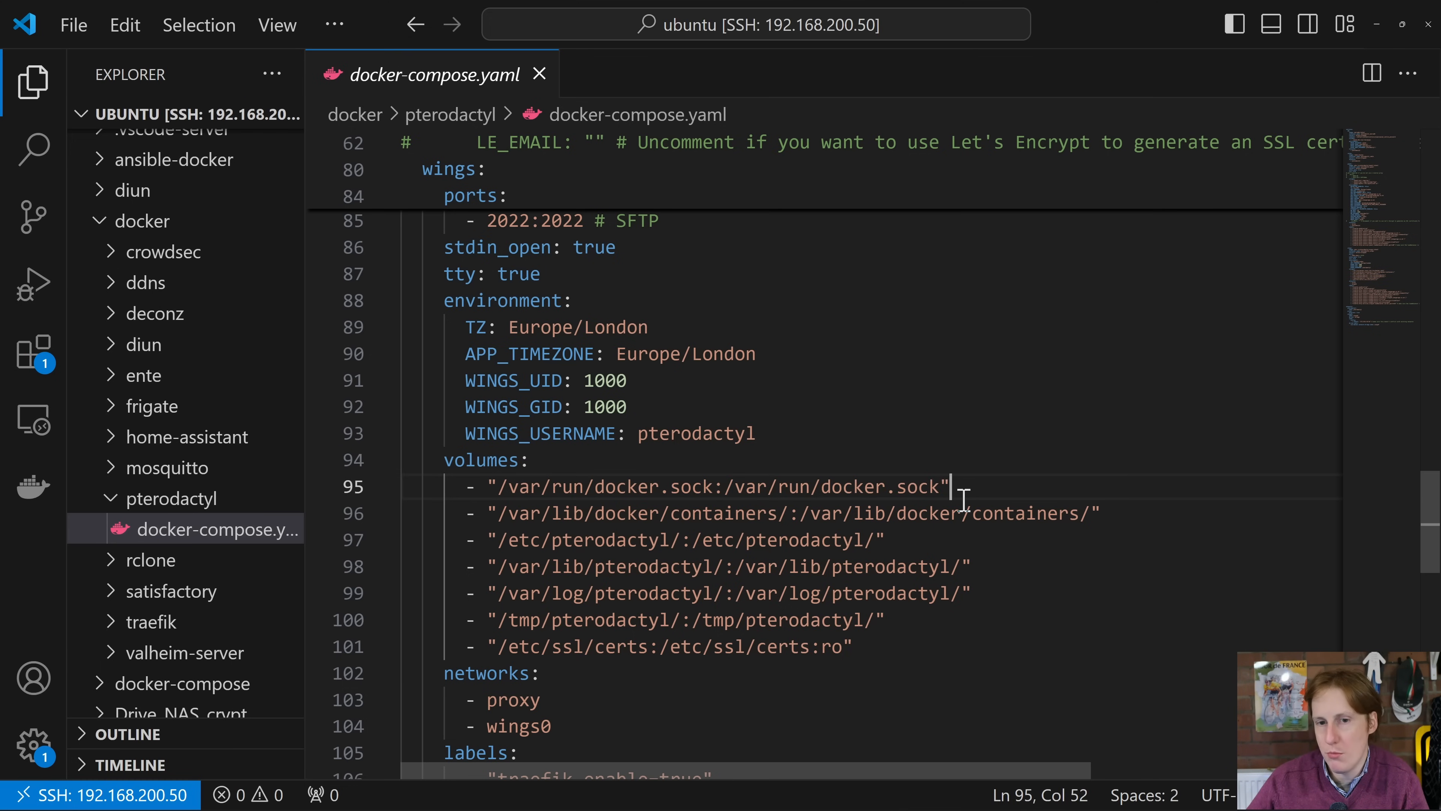
left_click_drag(508, 514, 784, 517)
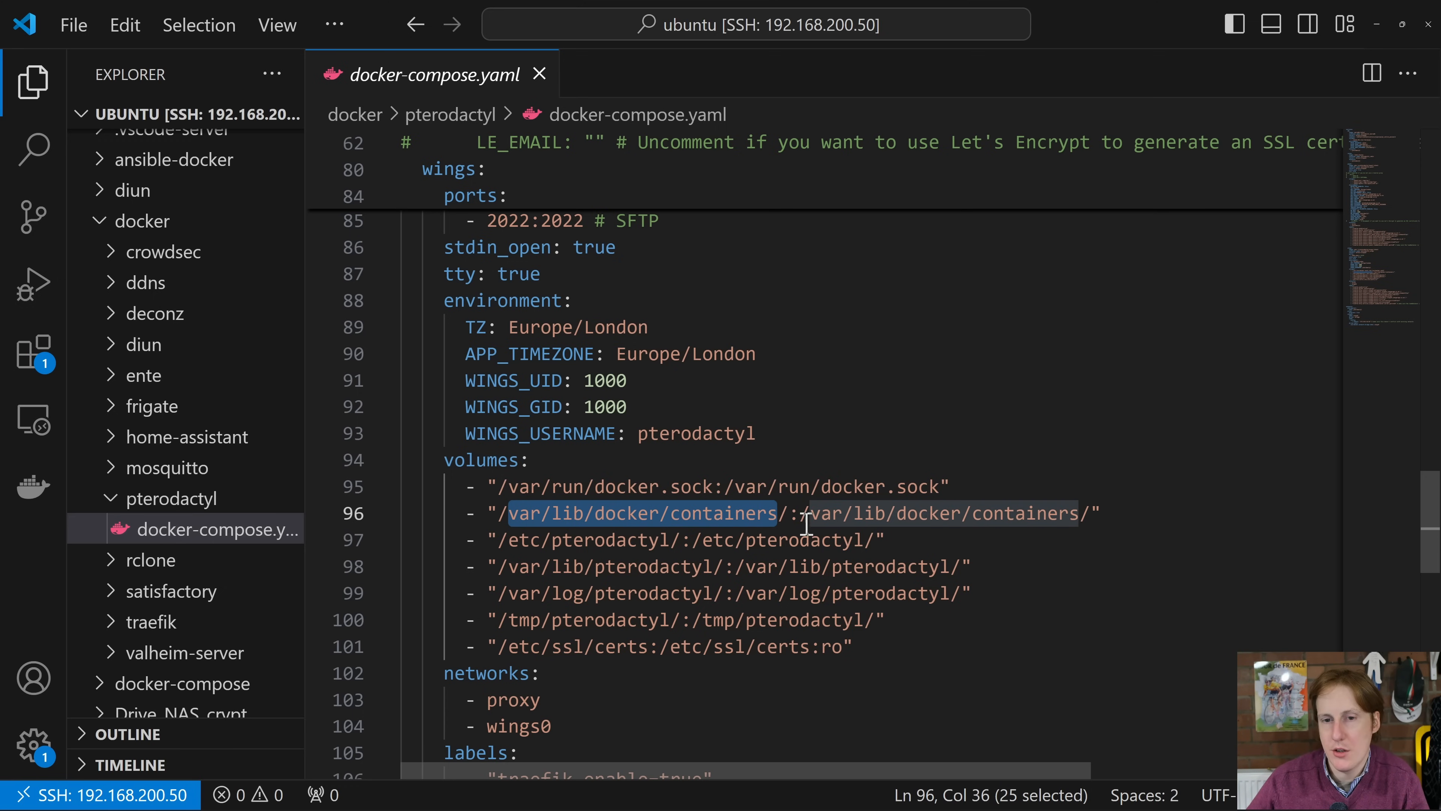
left_click(1150, 513)
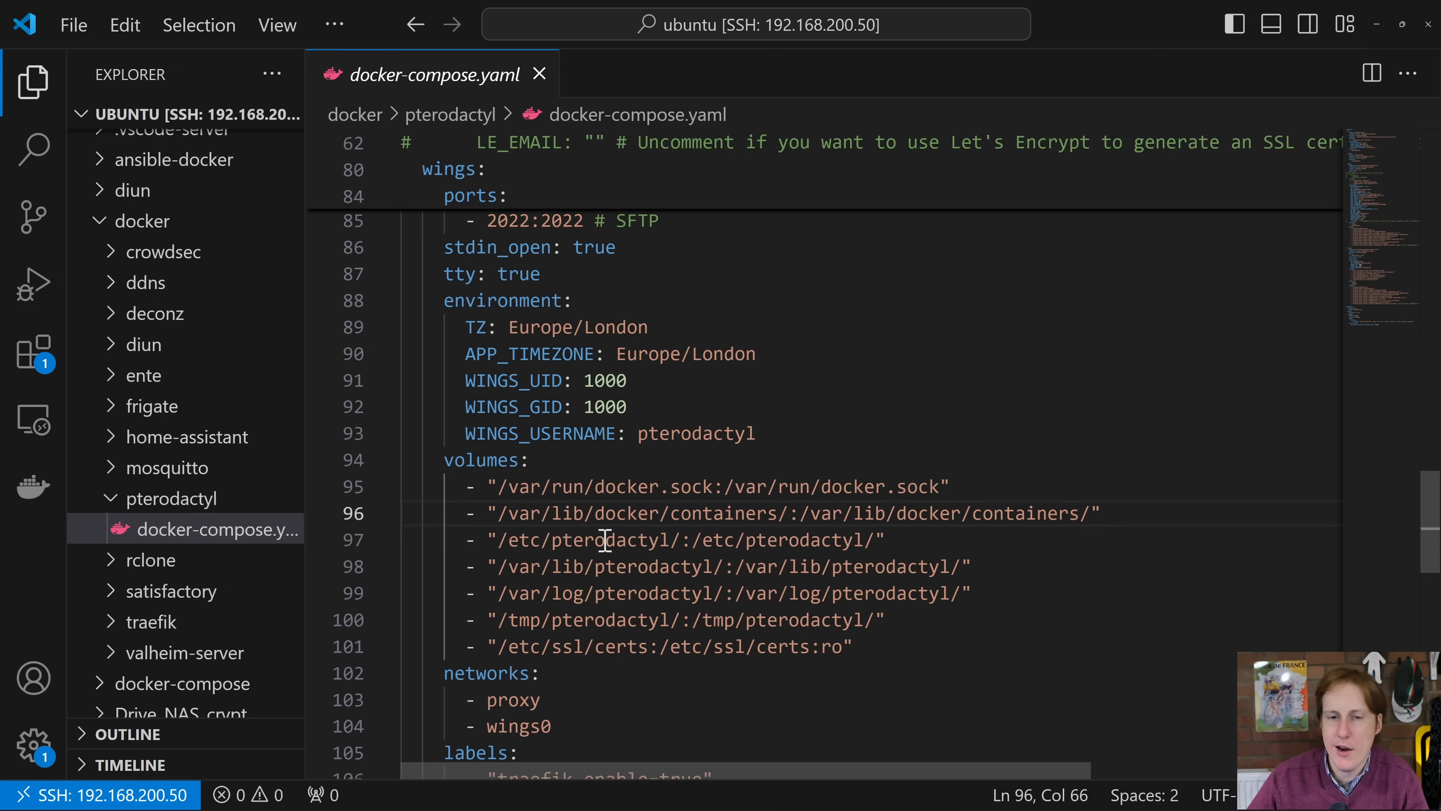
left_click_drag(703, 539, 873, 547)
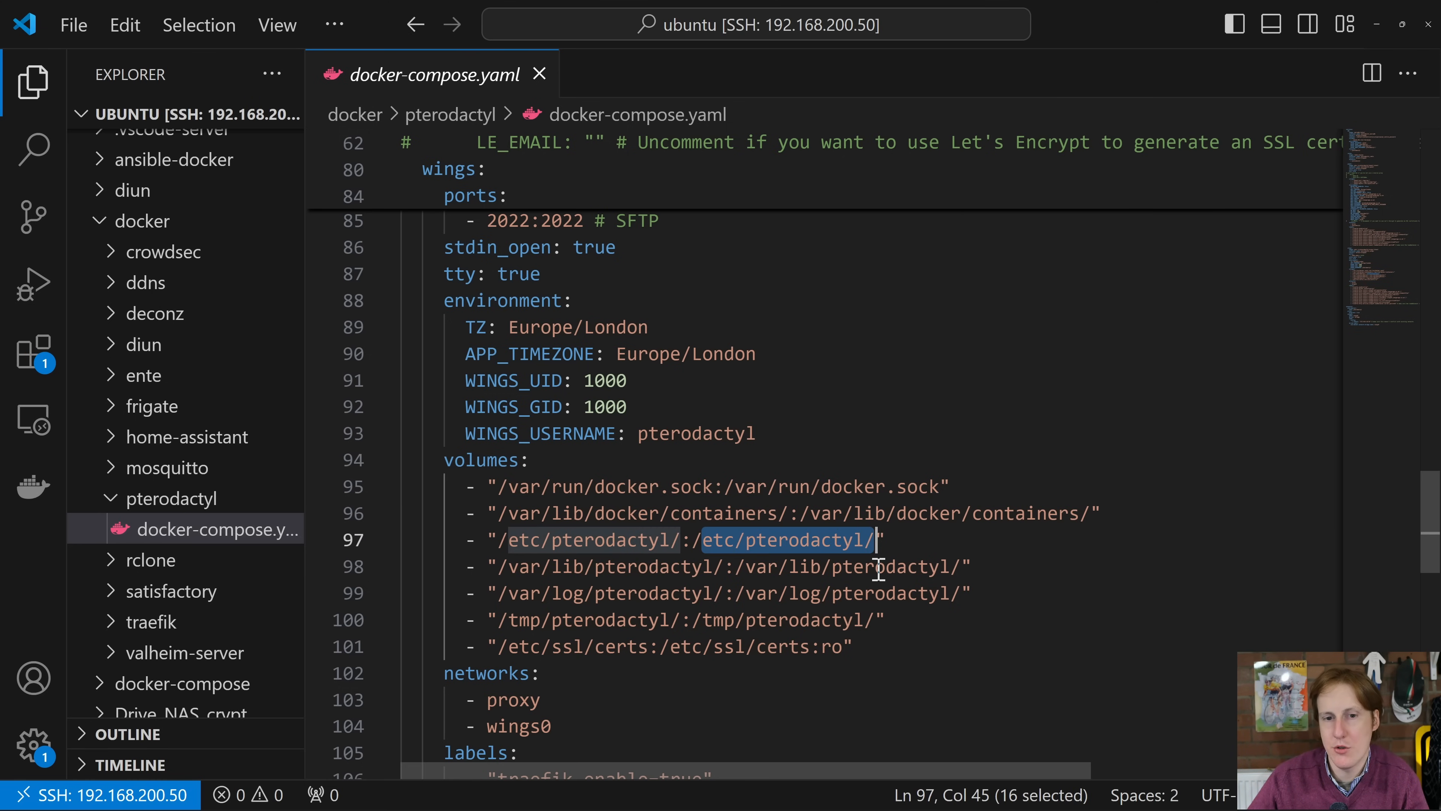
left_click_drag(522, 567, 714, 568)
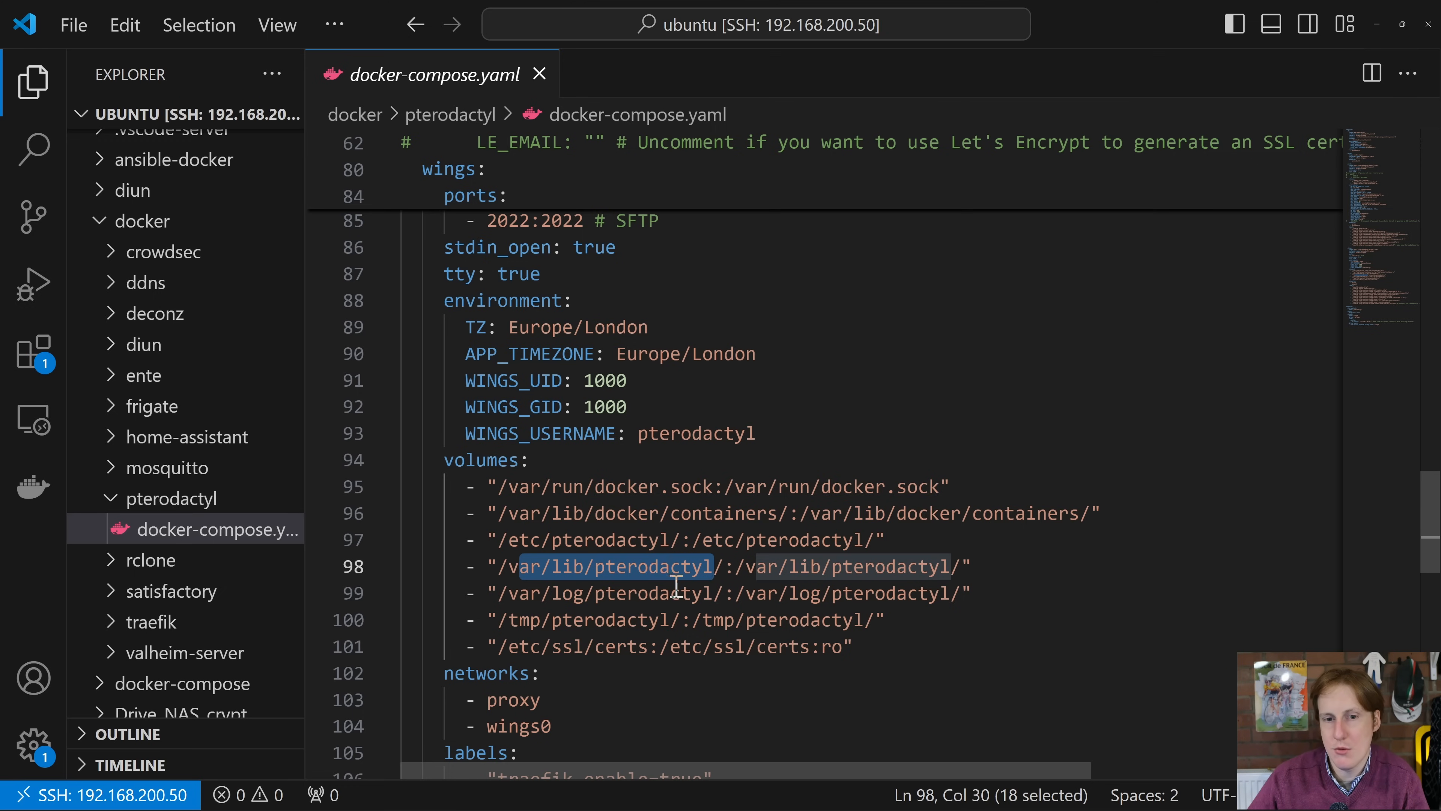
left_click(580, 593)
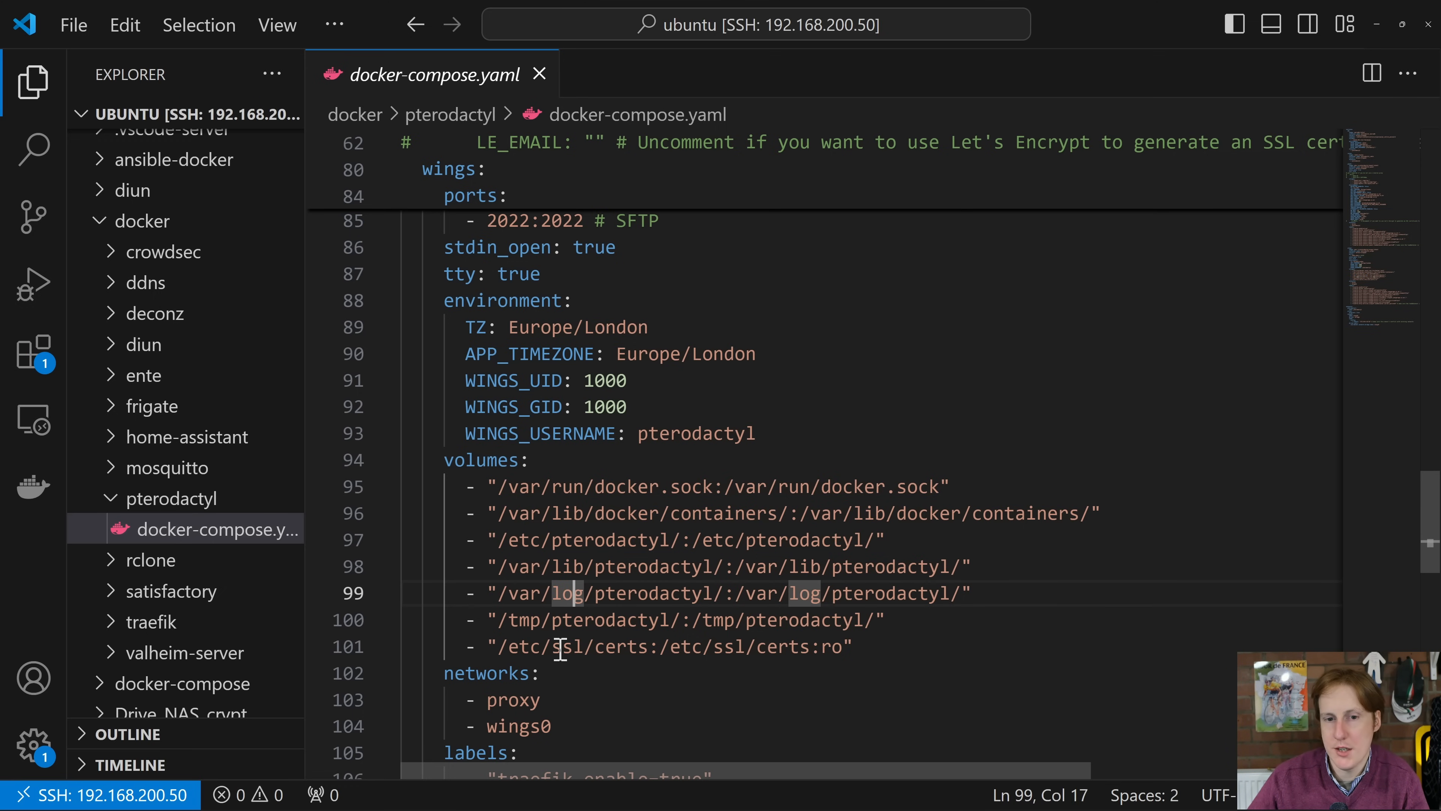
left_click_drag(497, 647, 671, 647)
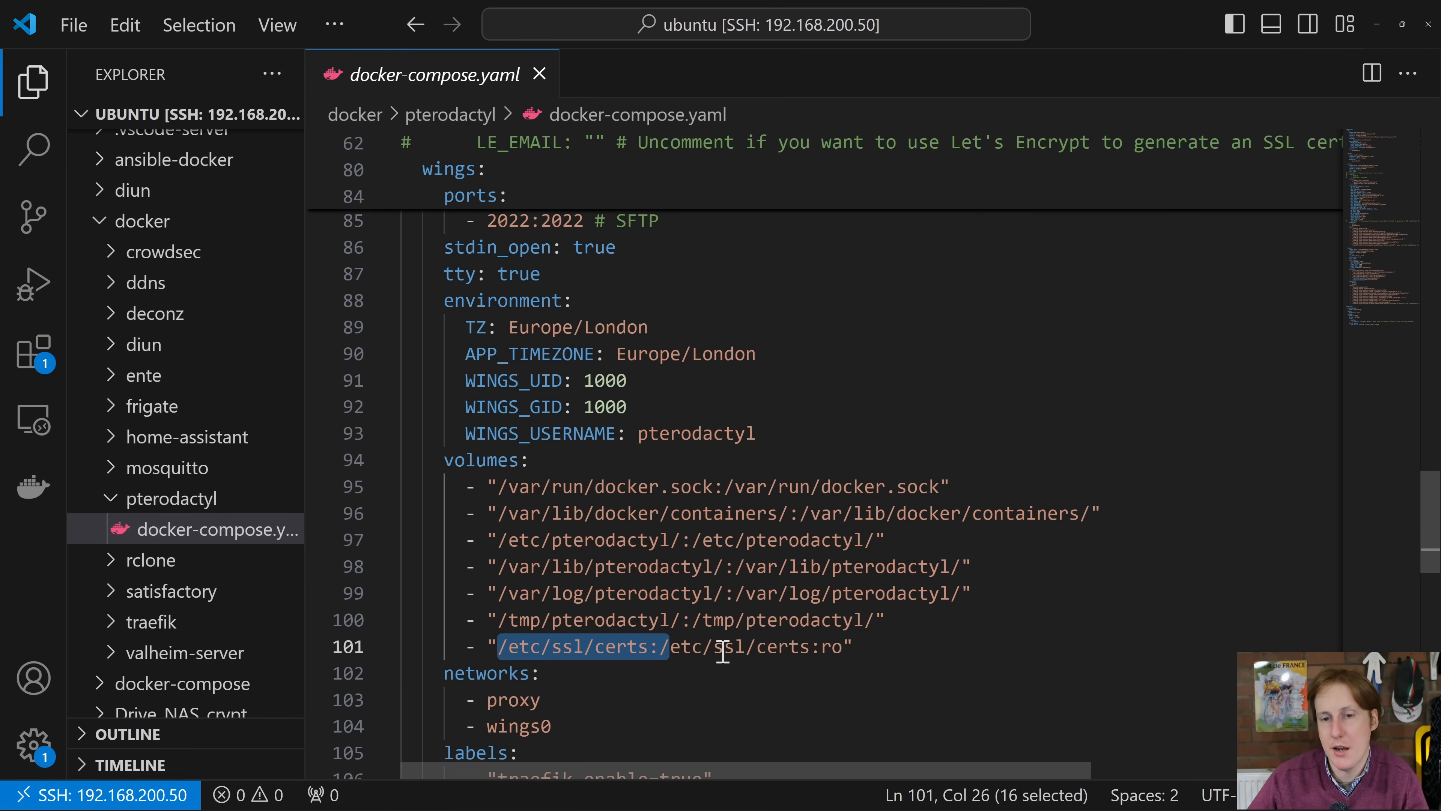
scroll(723, 646, "down", 3)
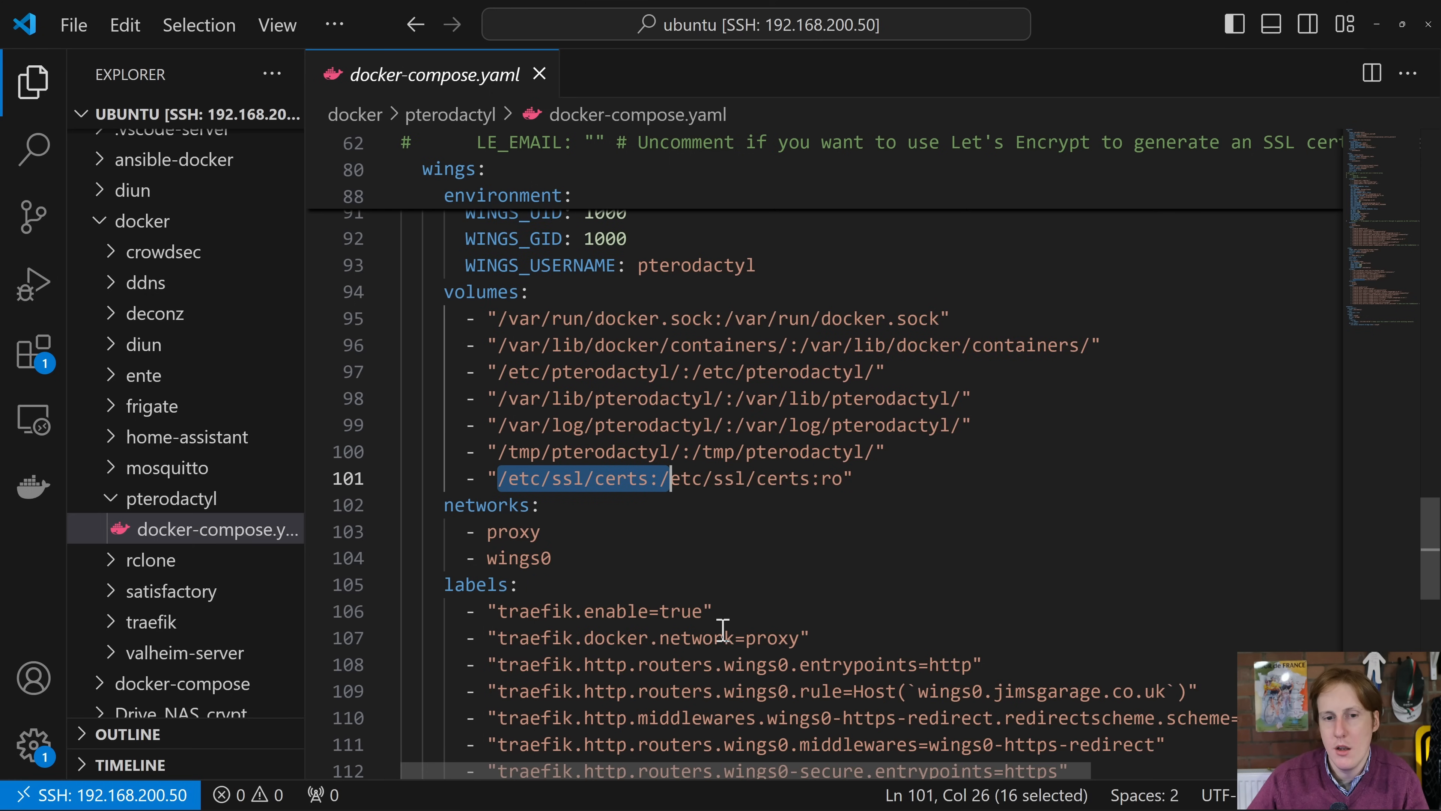
Examine the wings service's proxy and wings0 networks and its Traefik labels, highlighting the load balancer server port 443
left_click(502, 449)
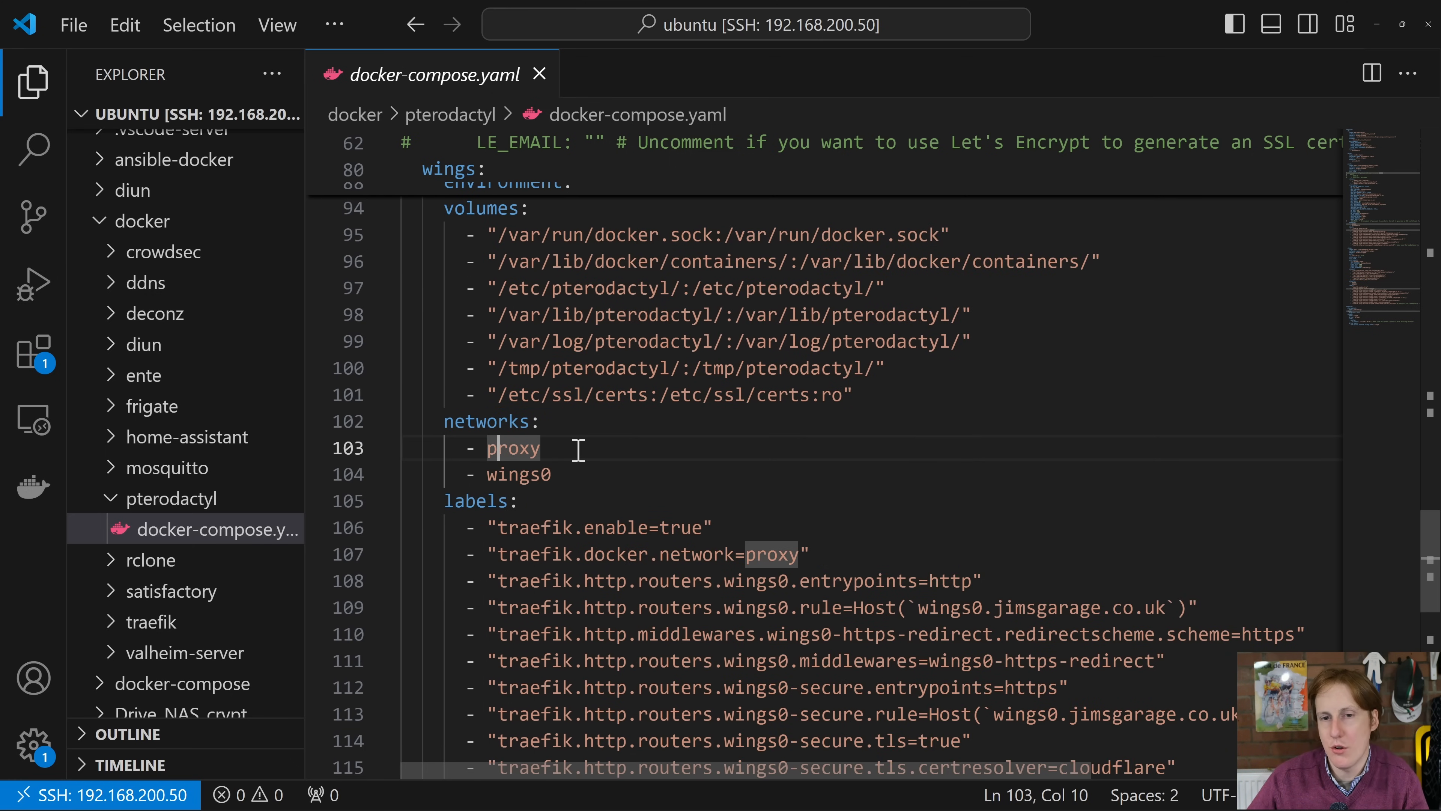
left_click(575, 476)
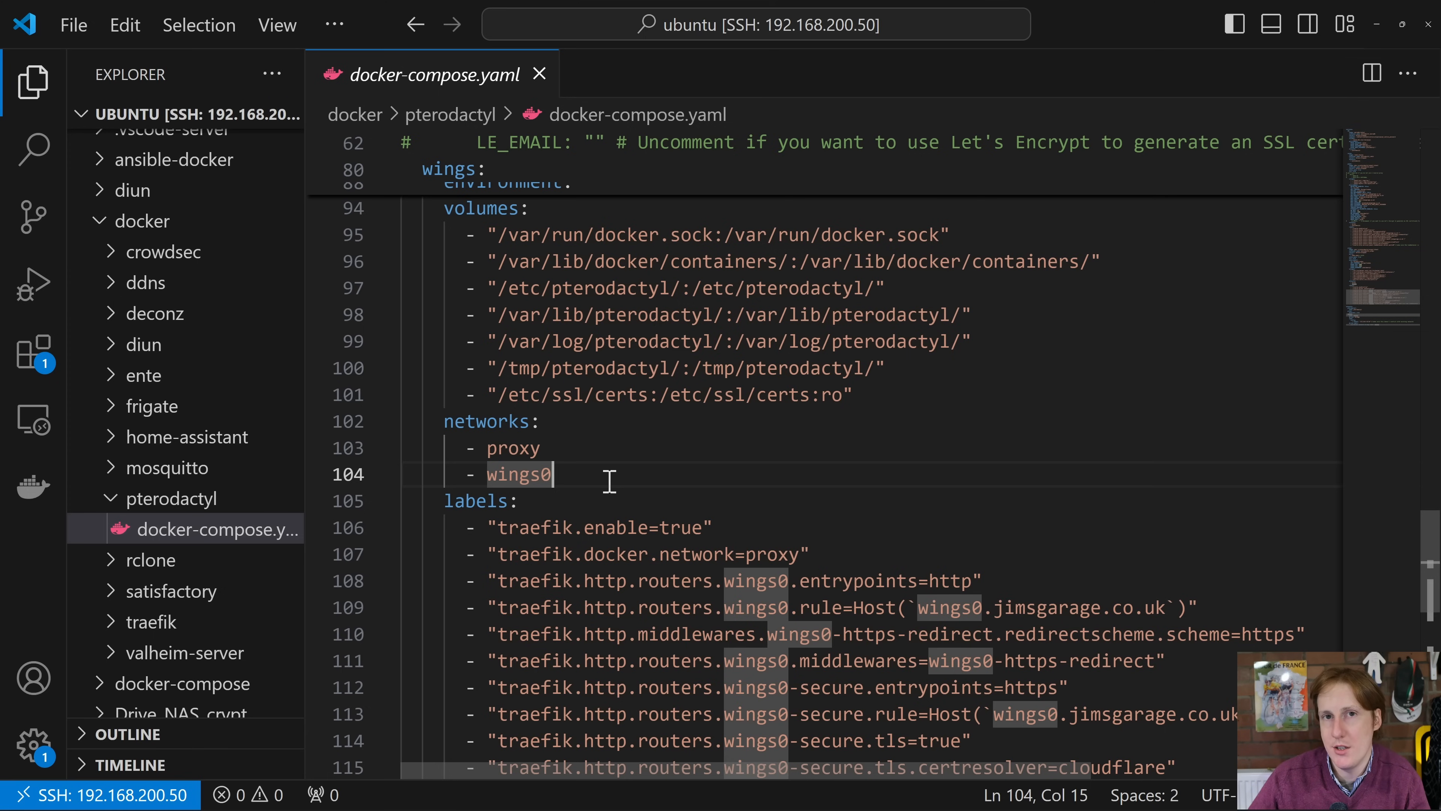
scroll(609, 481, "down", 3)
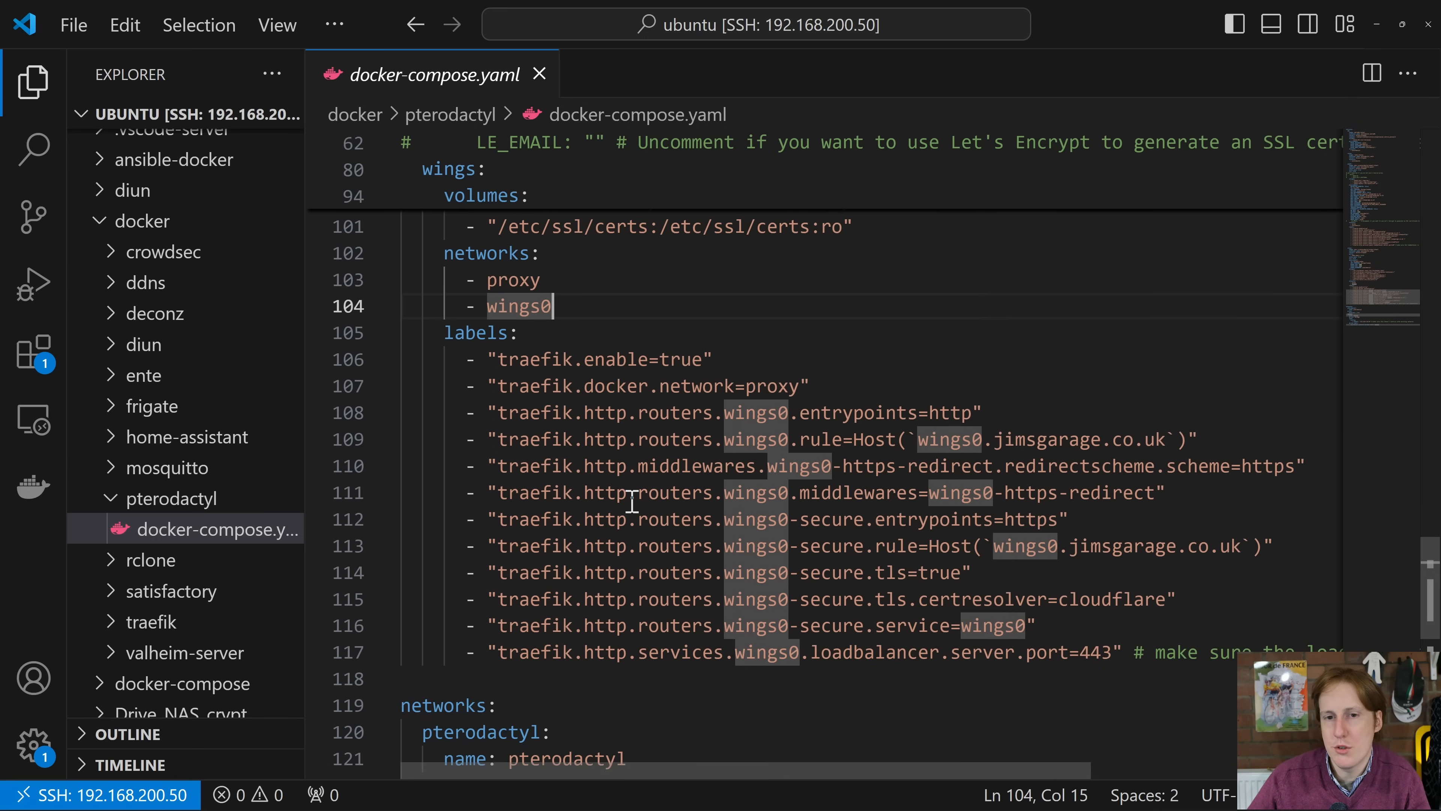
scroll(633, 500, "down", 1)
scroll(633, 501, "down", 1)
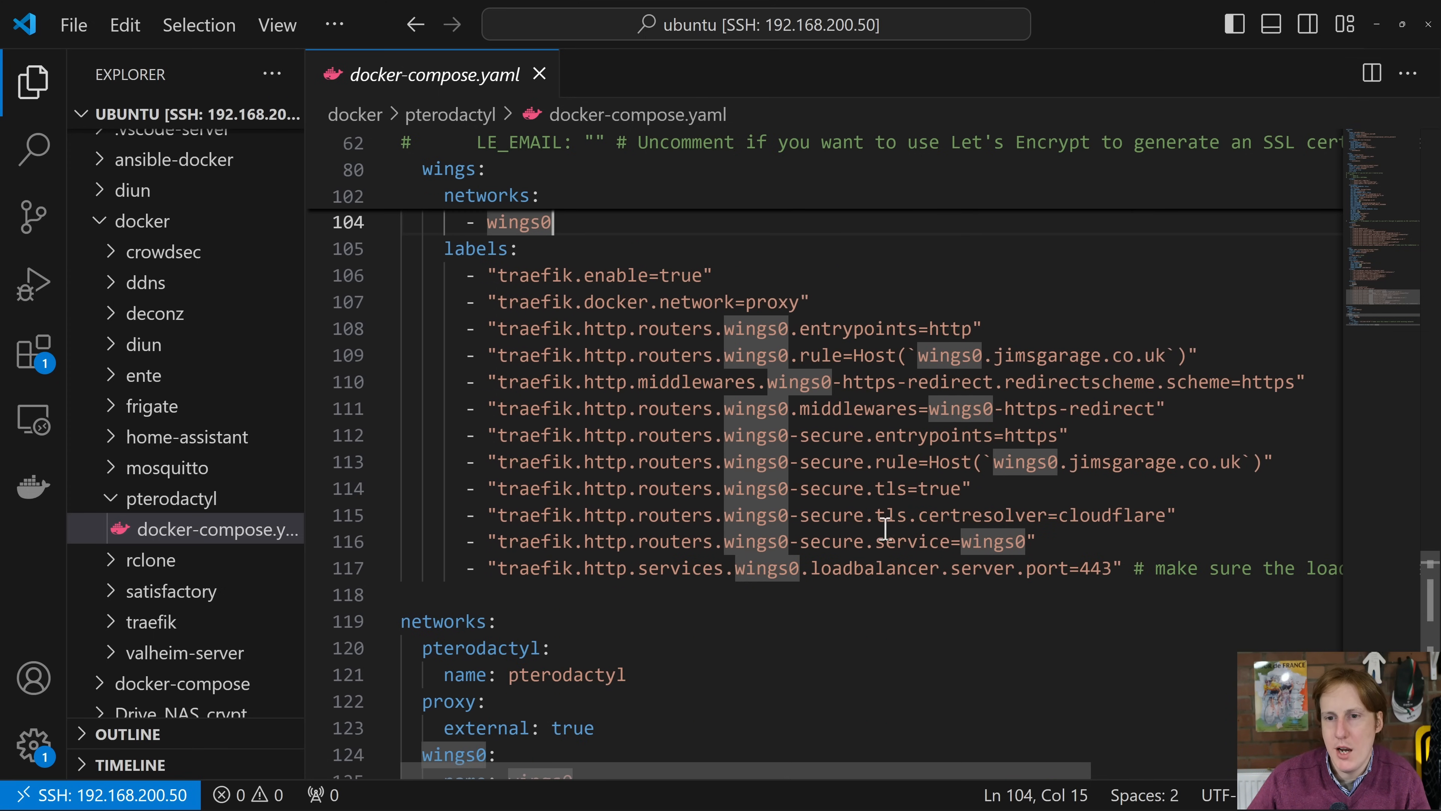
left_click_drag(1080, 568, 1113, 570)
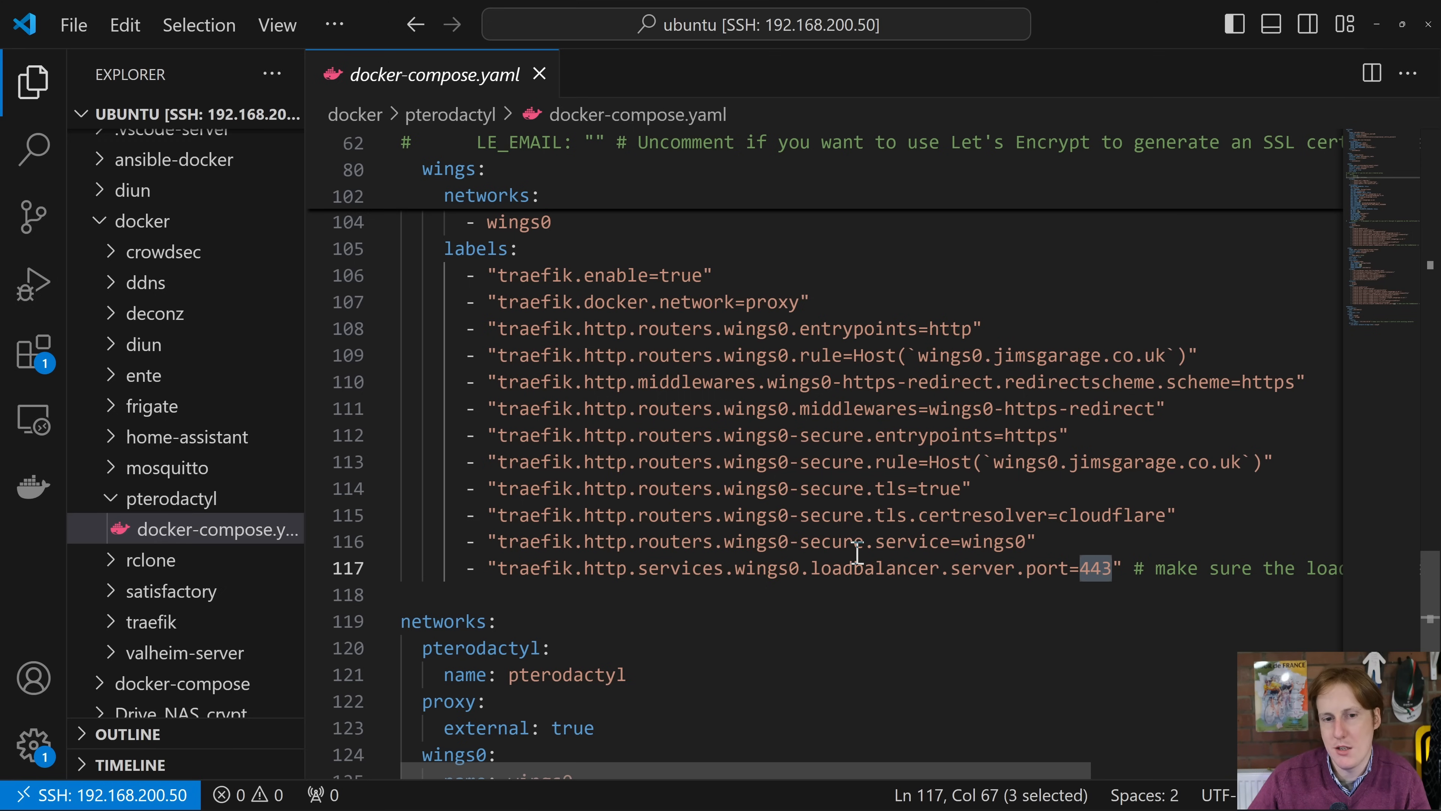
Review the top-level networks section of the compose file and highlight the wings0 subnet value
scroll(857, 560, "down", 3)
scroll(620, 504, "down", 1)
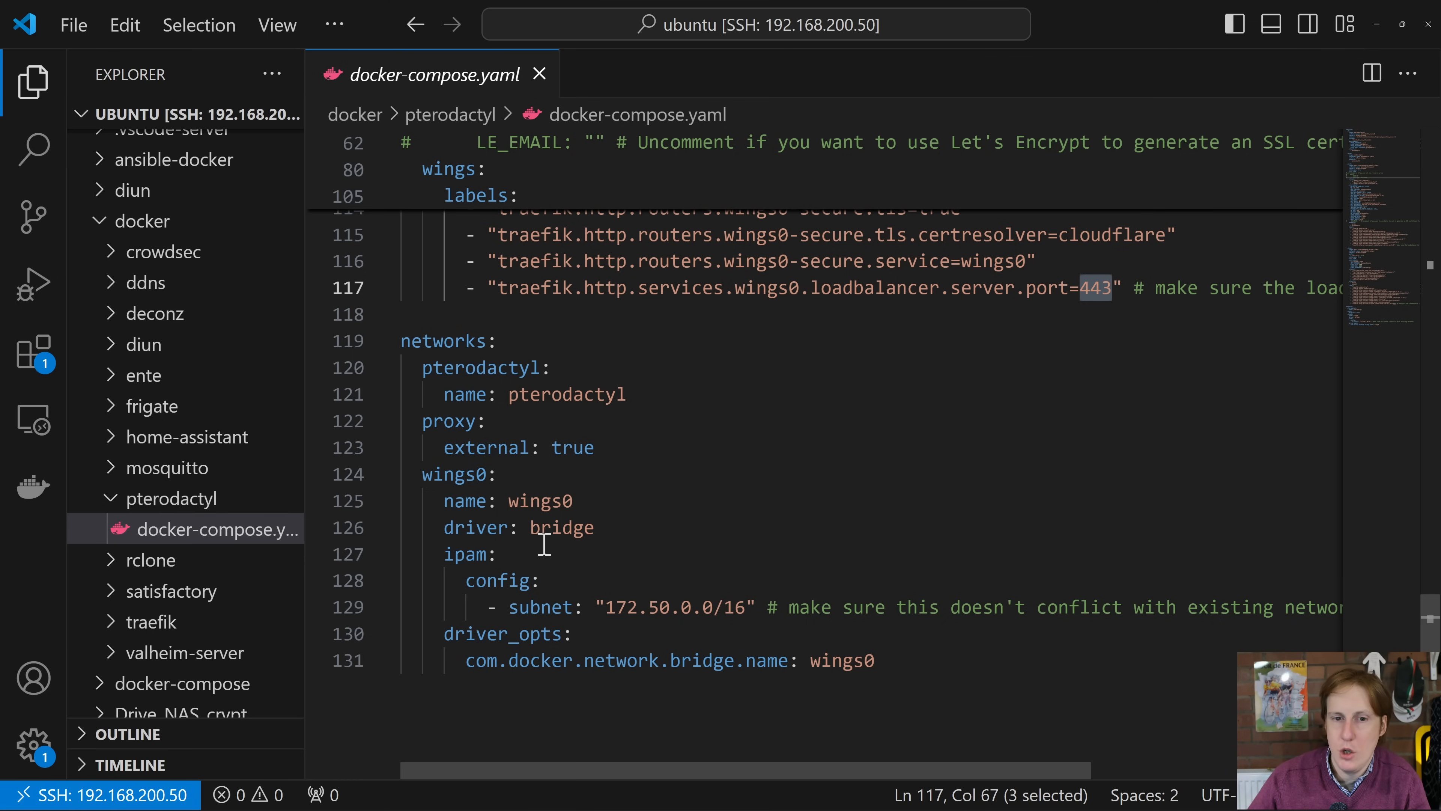
left_click_drag(603, 606, 752, 620)
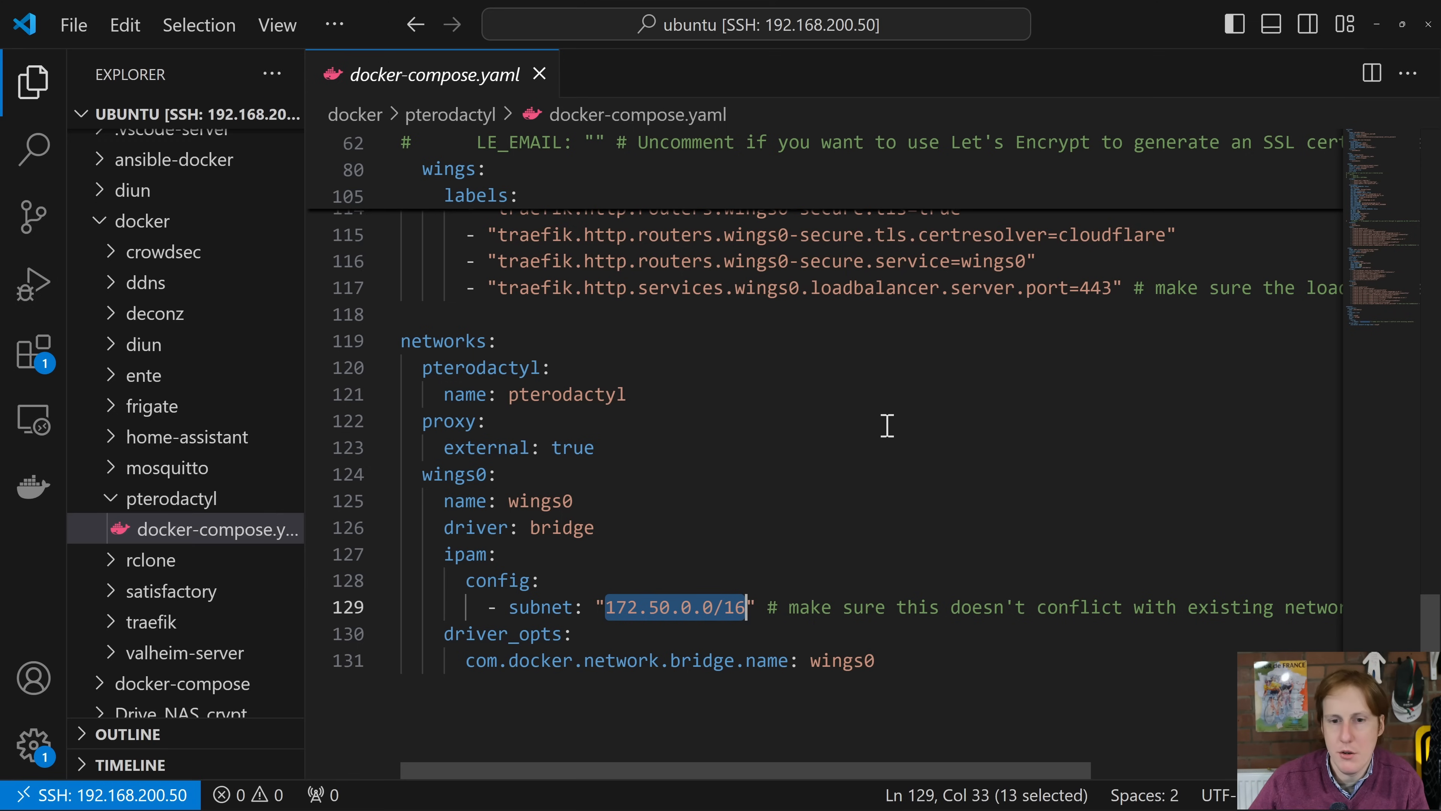
Switch to Portainer and view the local environment's network list to compare existing IPv4 subnets with the wings0 subnet
key("alt+Tab")
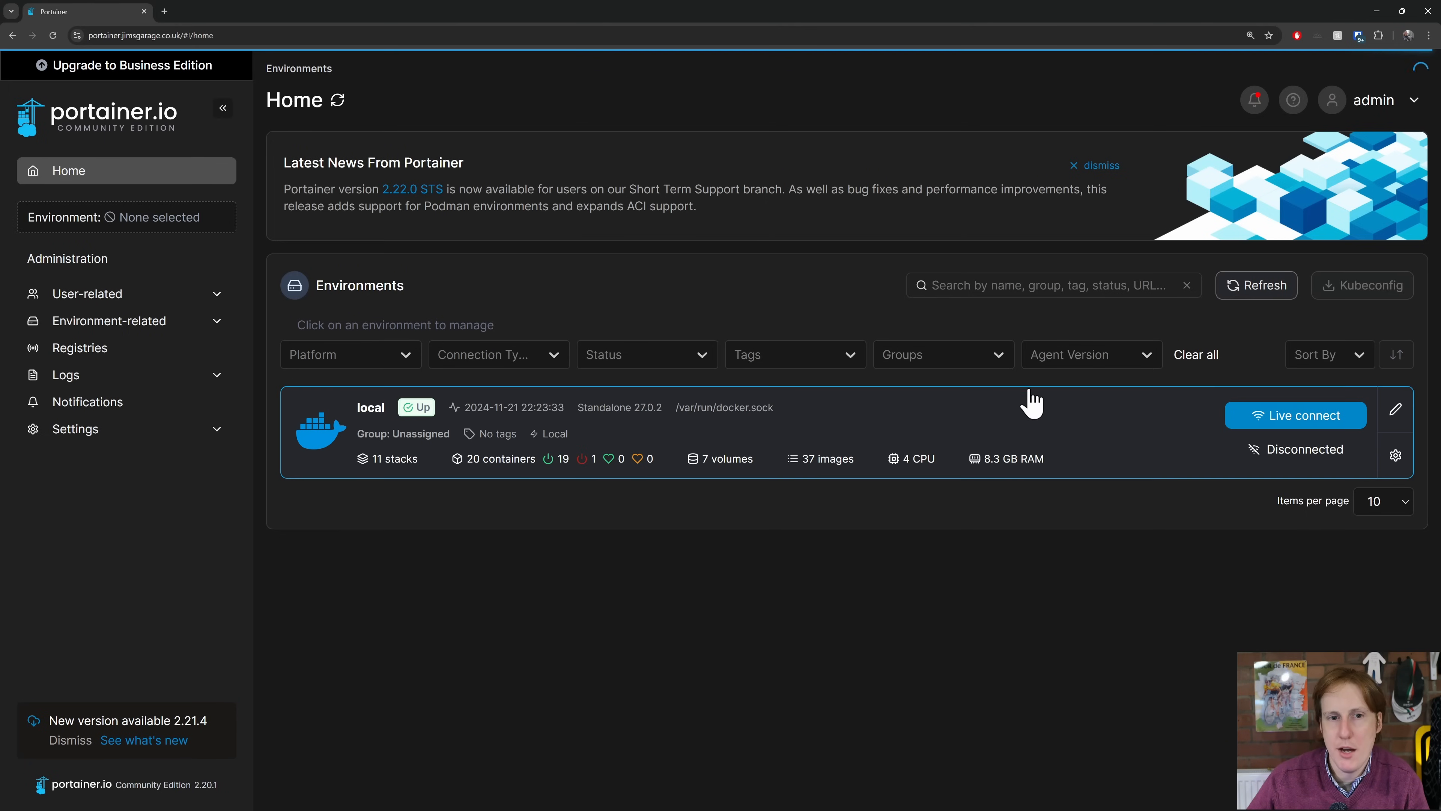
left_click(579, 404)
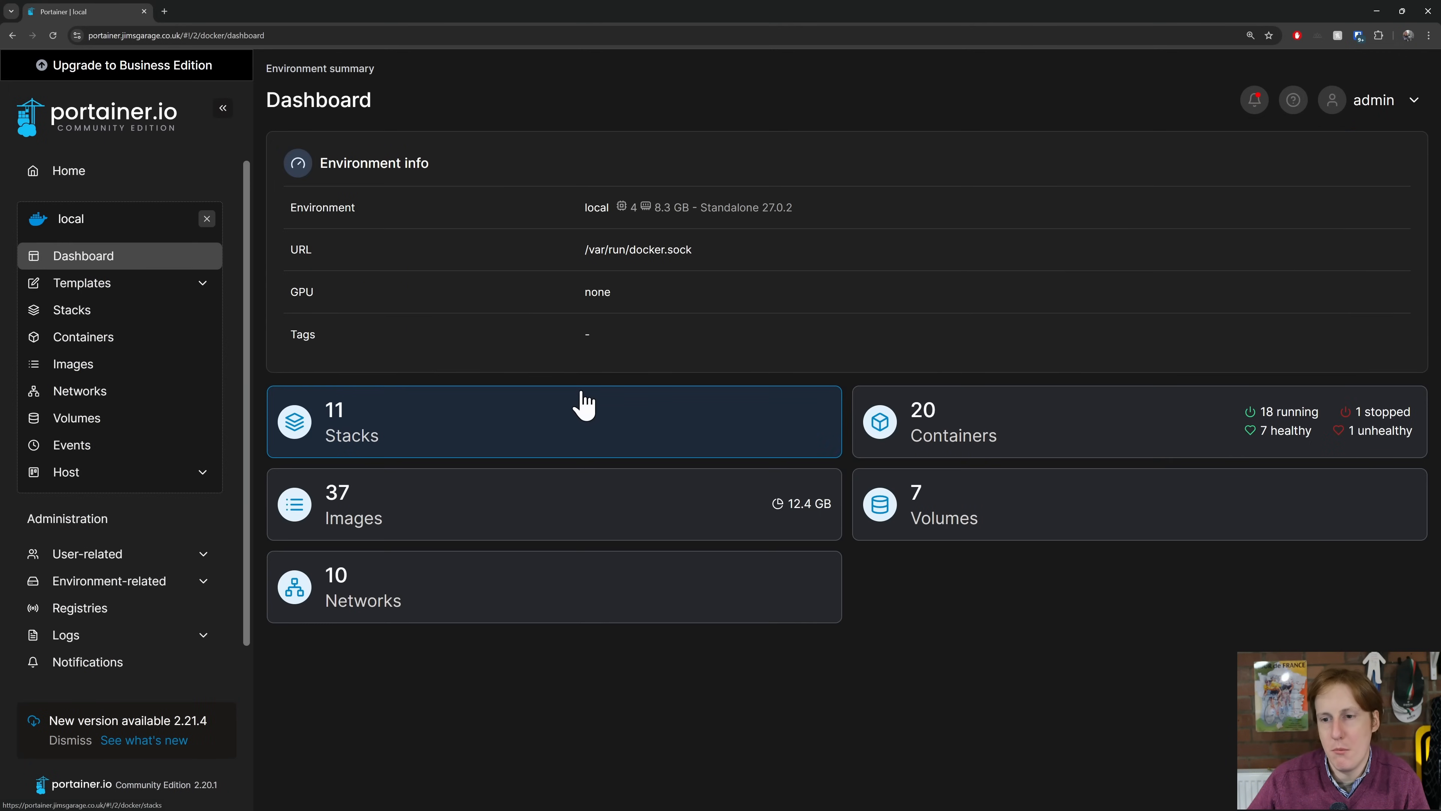
left_click(102, 391)
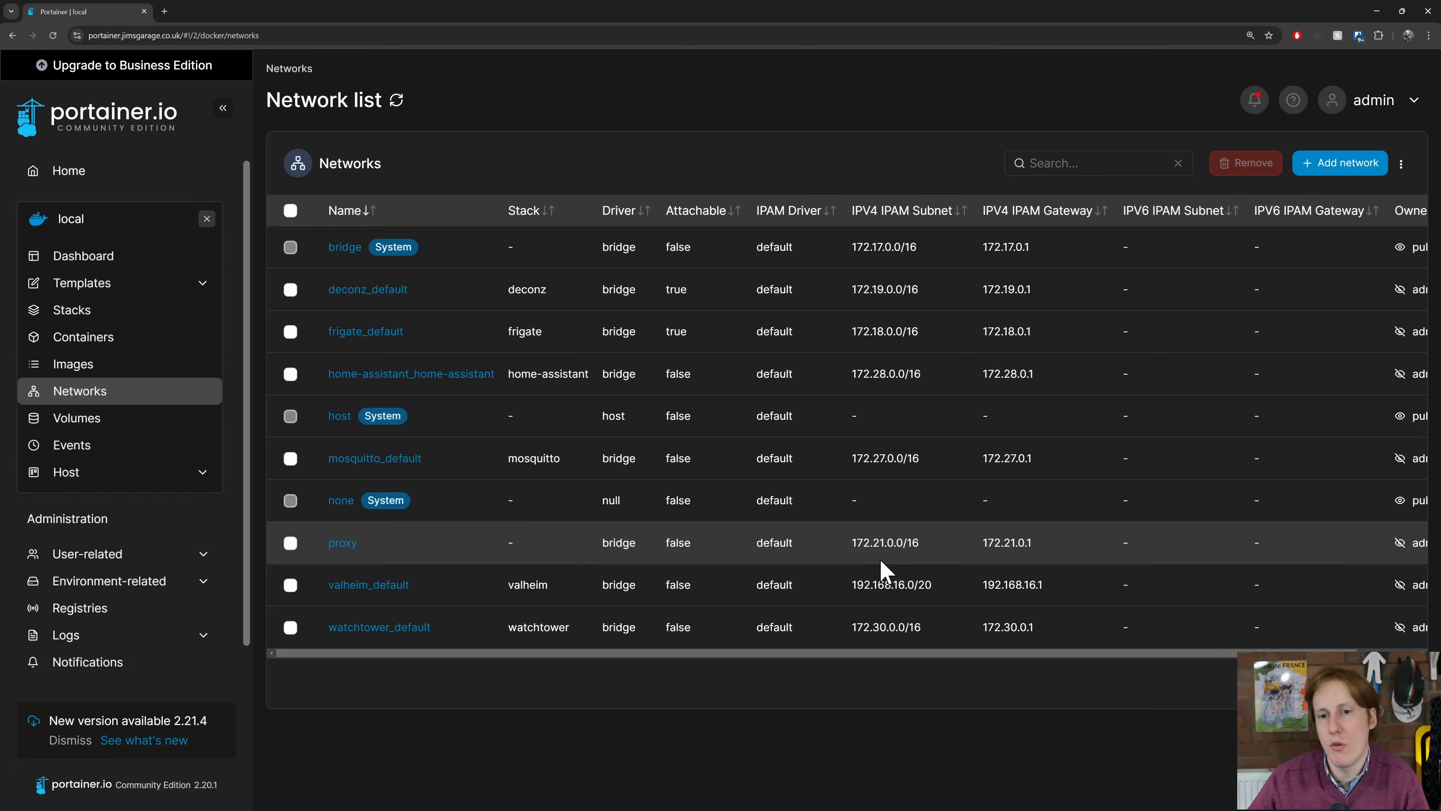
Return to VS Code and list the files of the docker/pterodactyl folder in a terminal
key("alt+Tab")
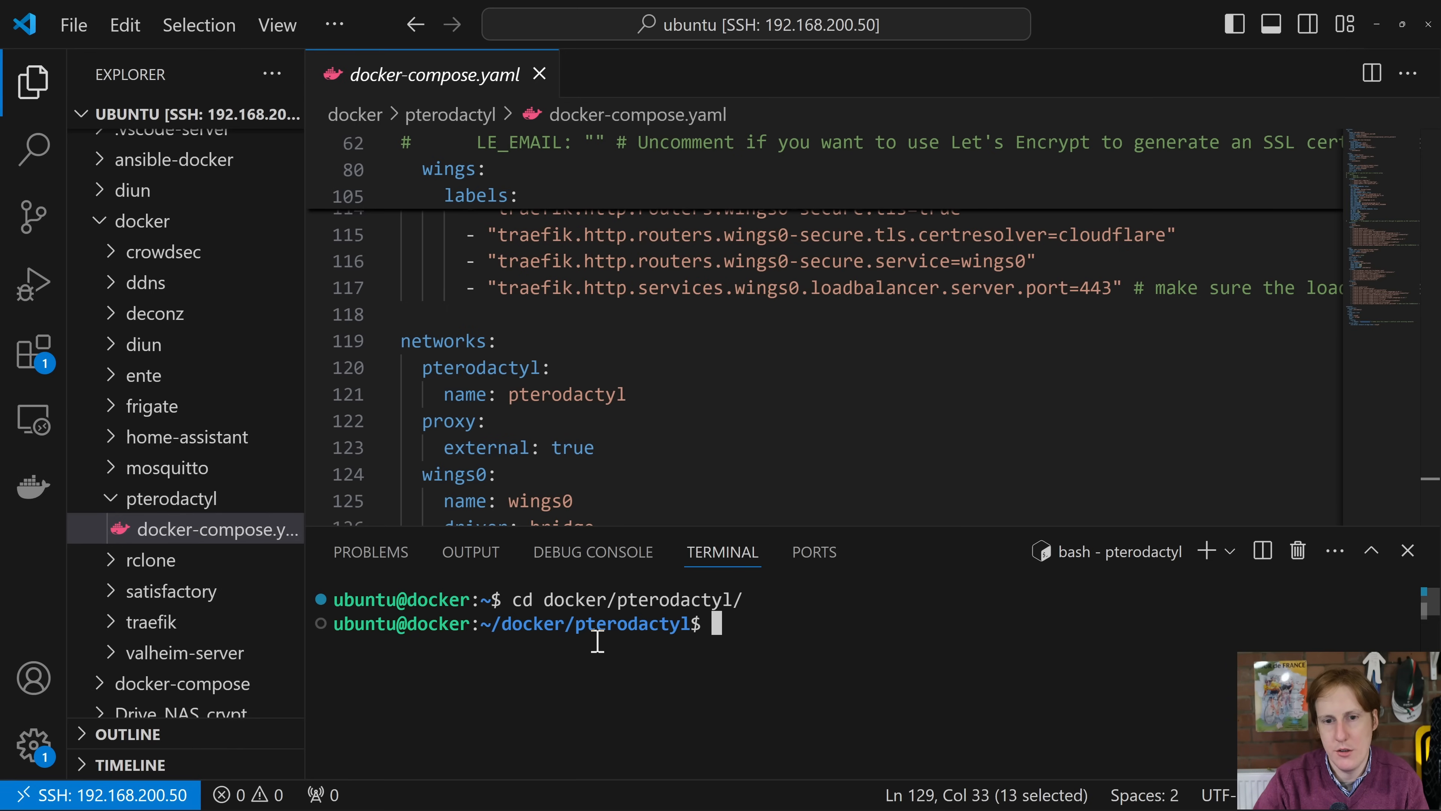
type("ls")
key("Return")
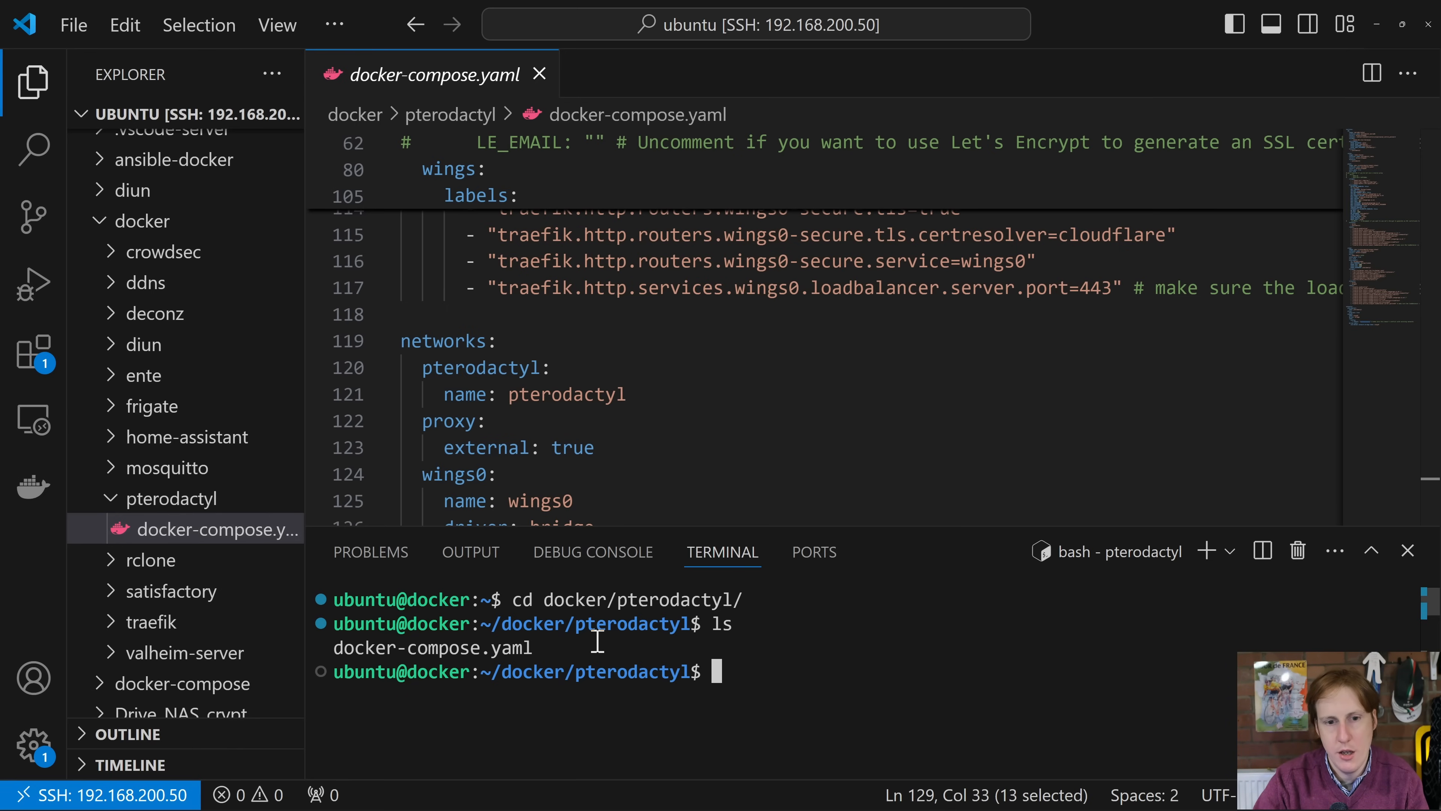
Start the stack in the background with "sudo docker compose up -d", entering the sudo password
type("sudo")
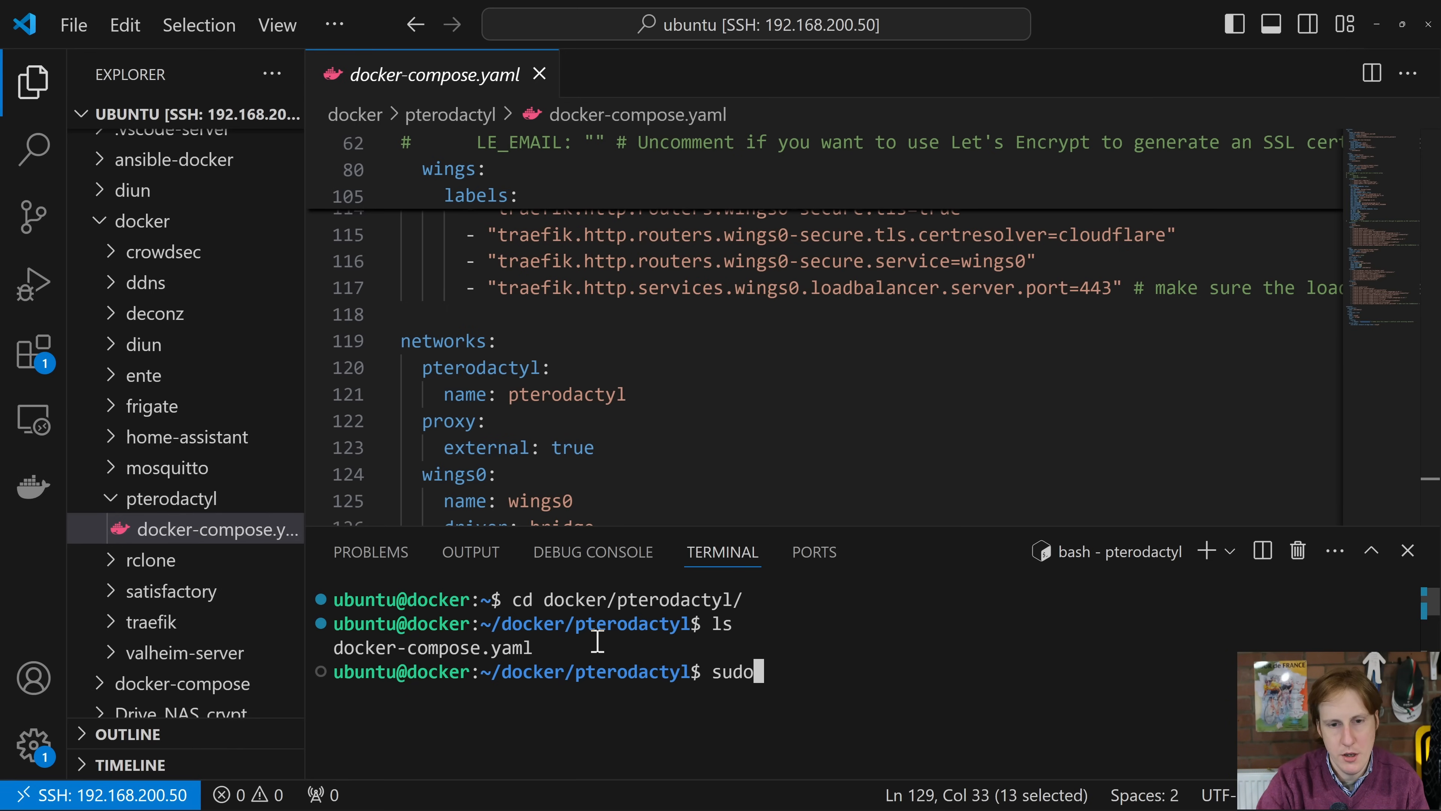
type(" docker comp")
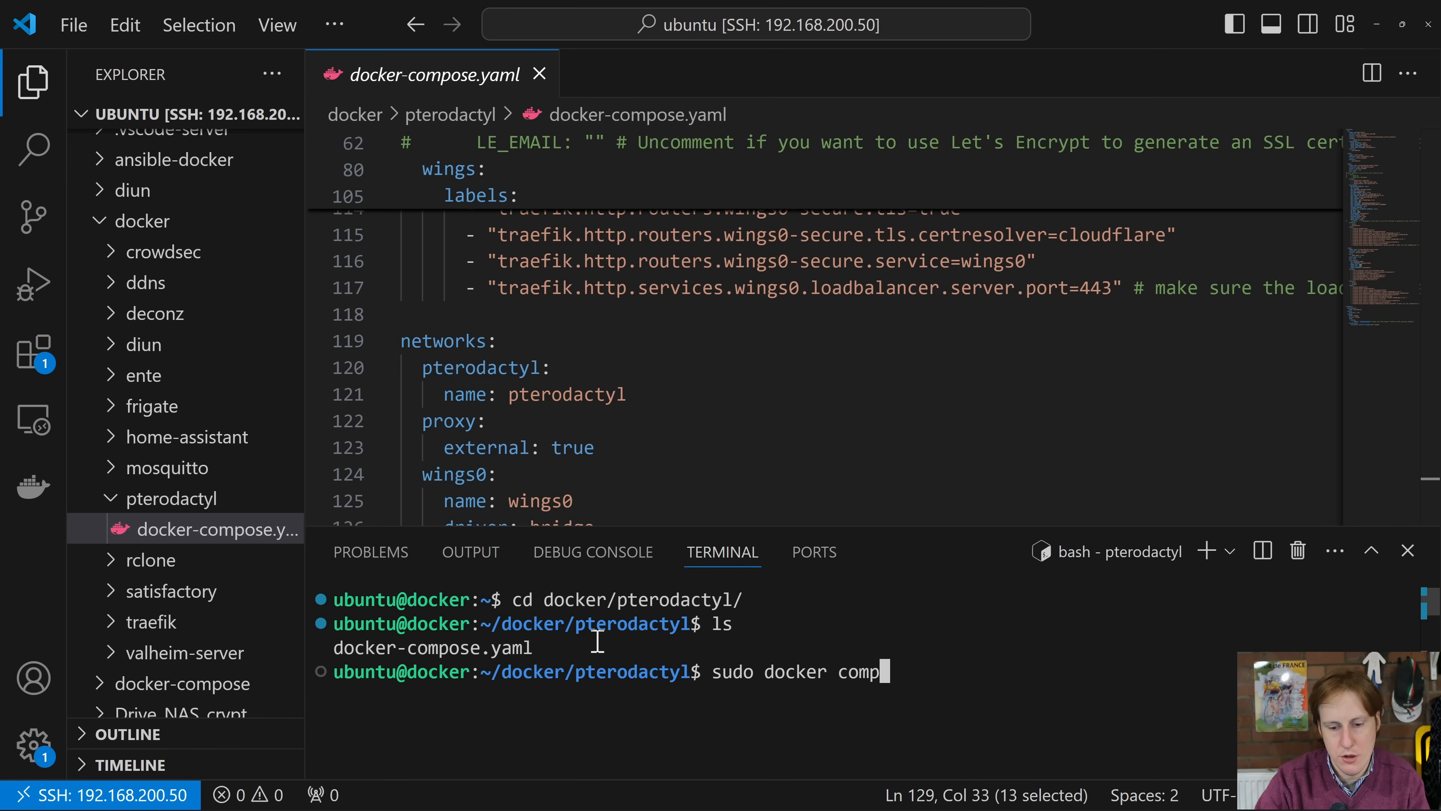
type("ose u")
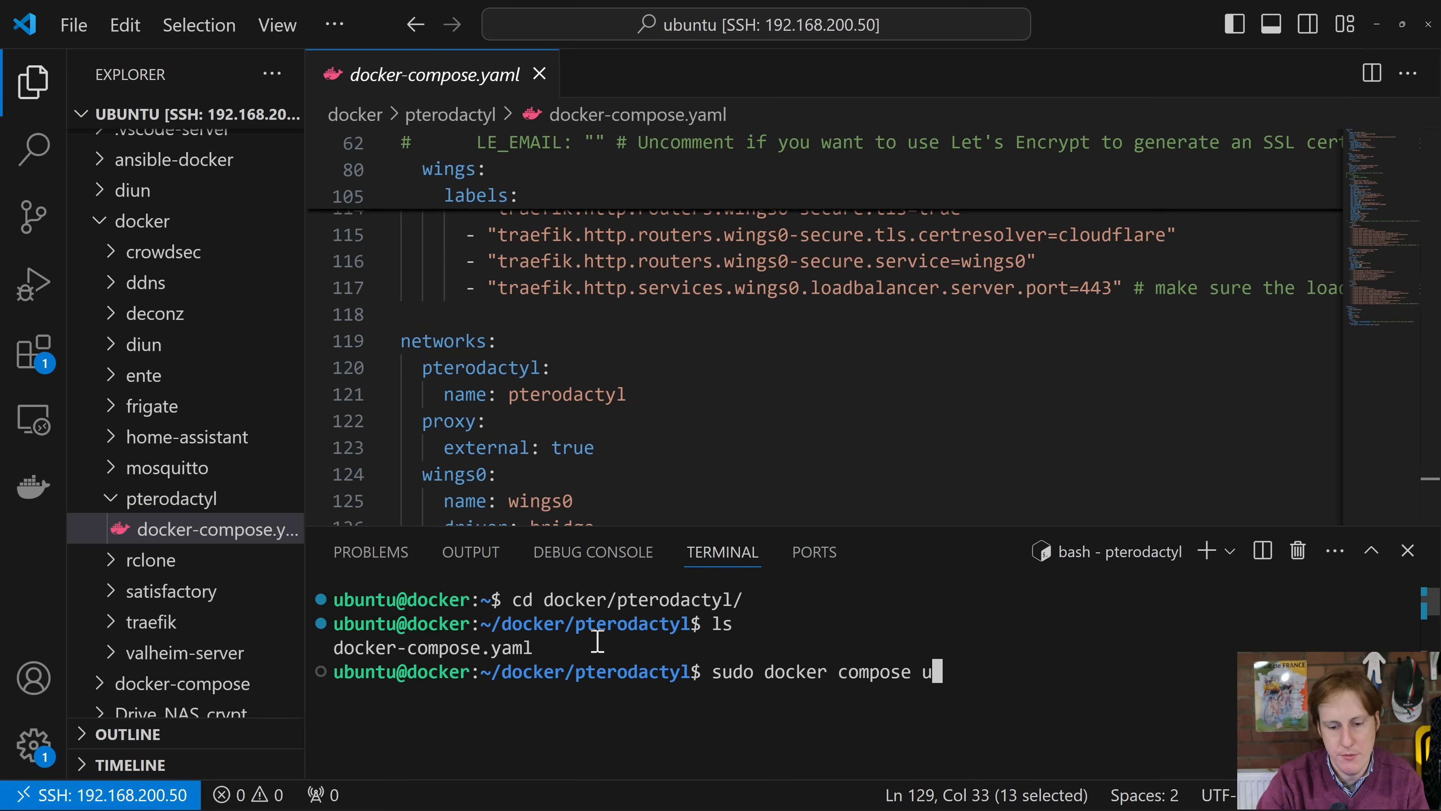
type("p -d")
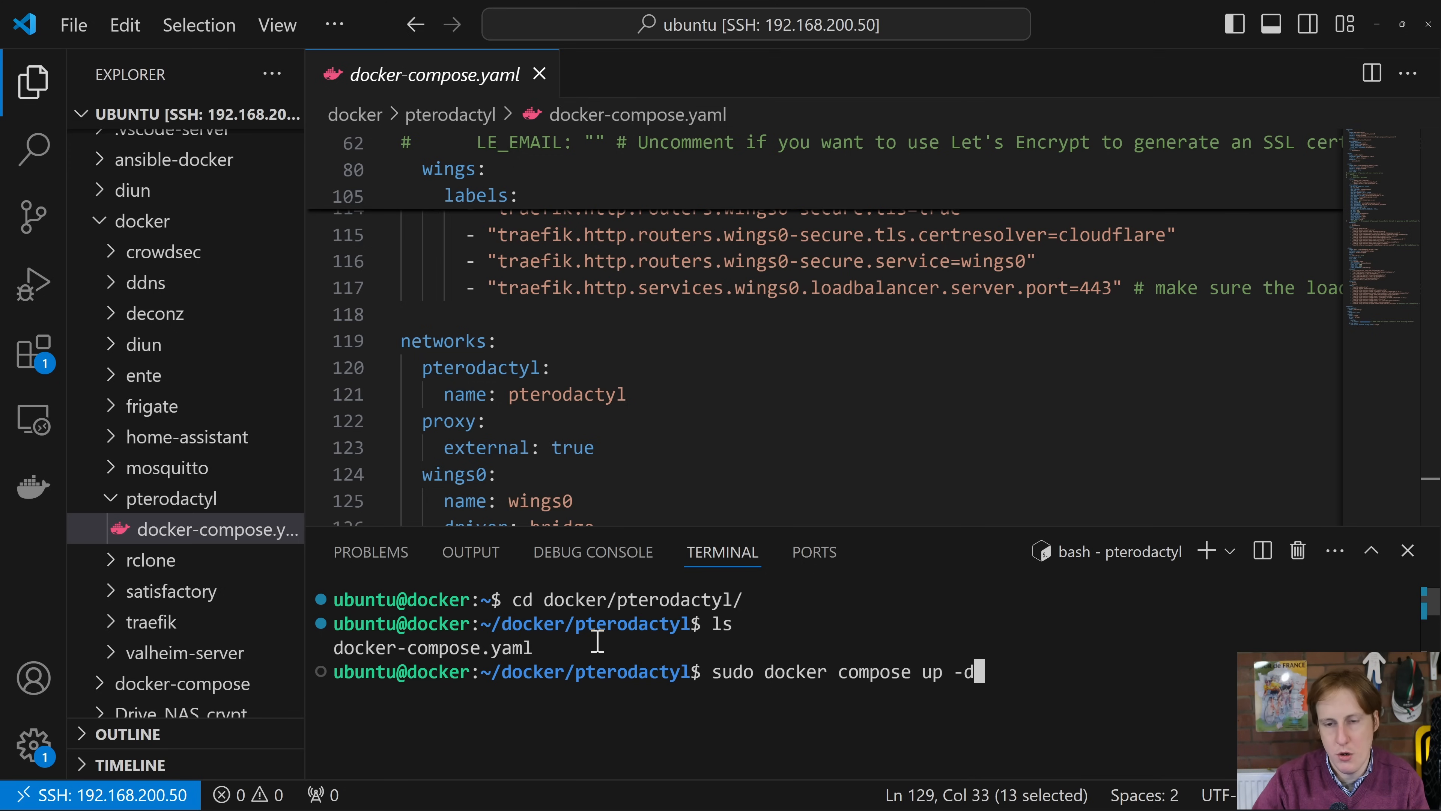
key("Return")
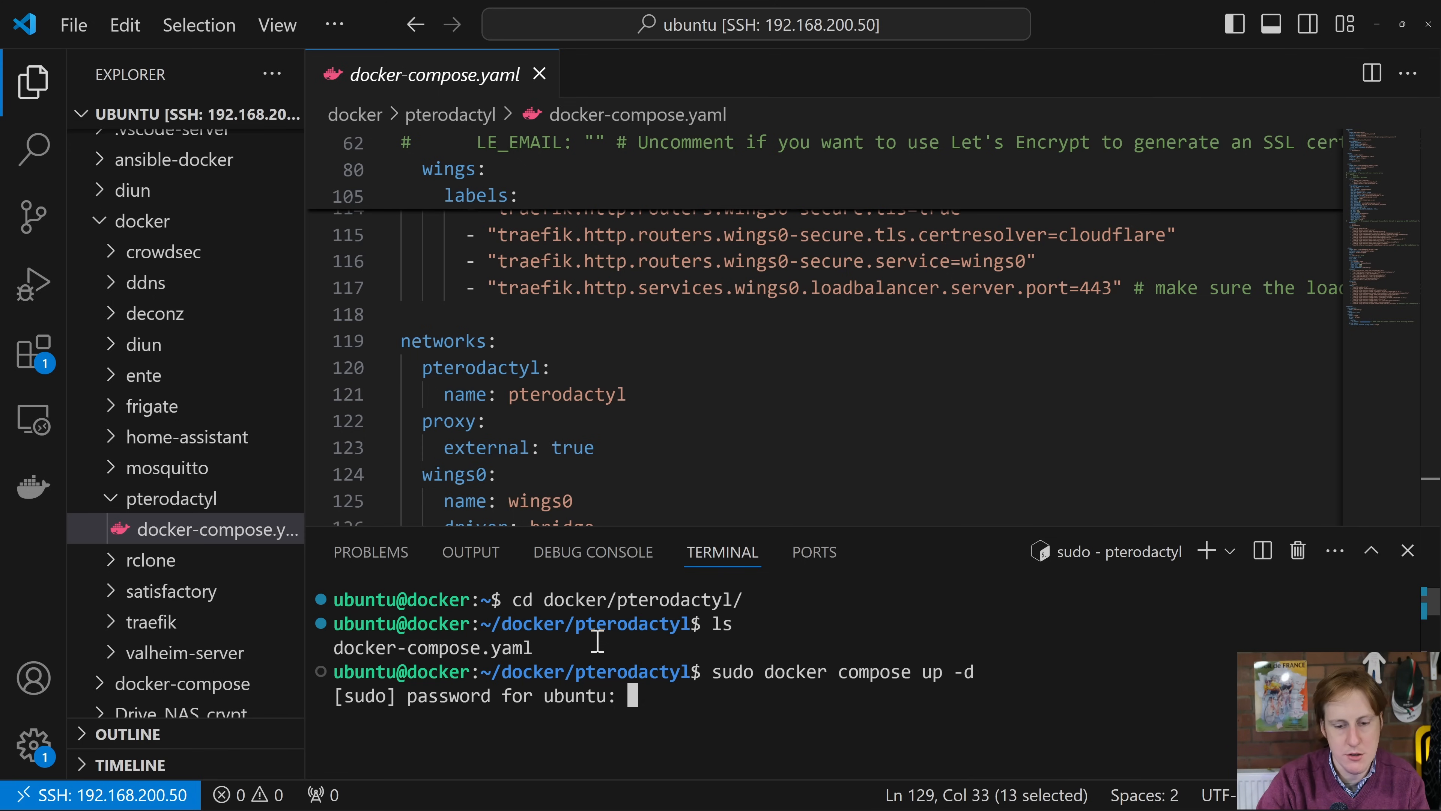
key("Return")
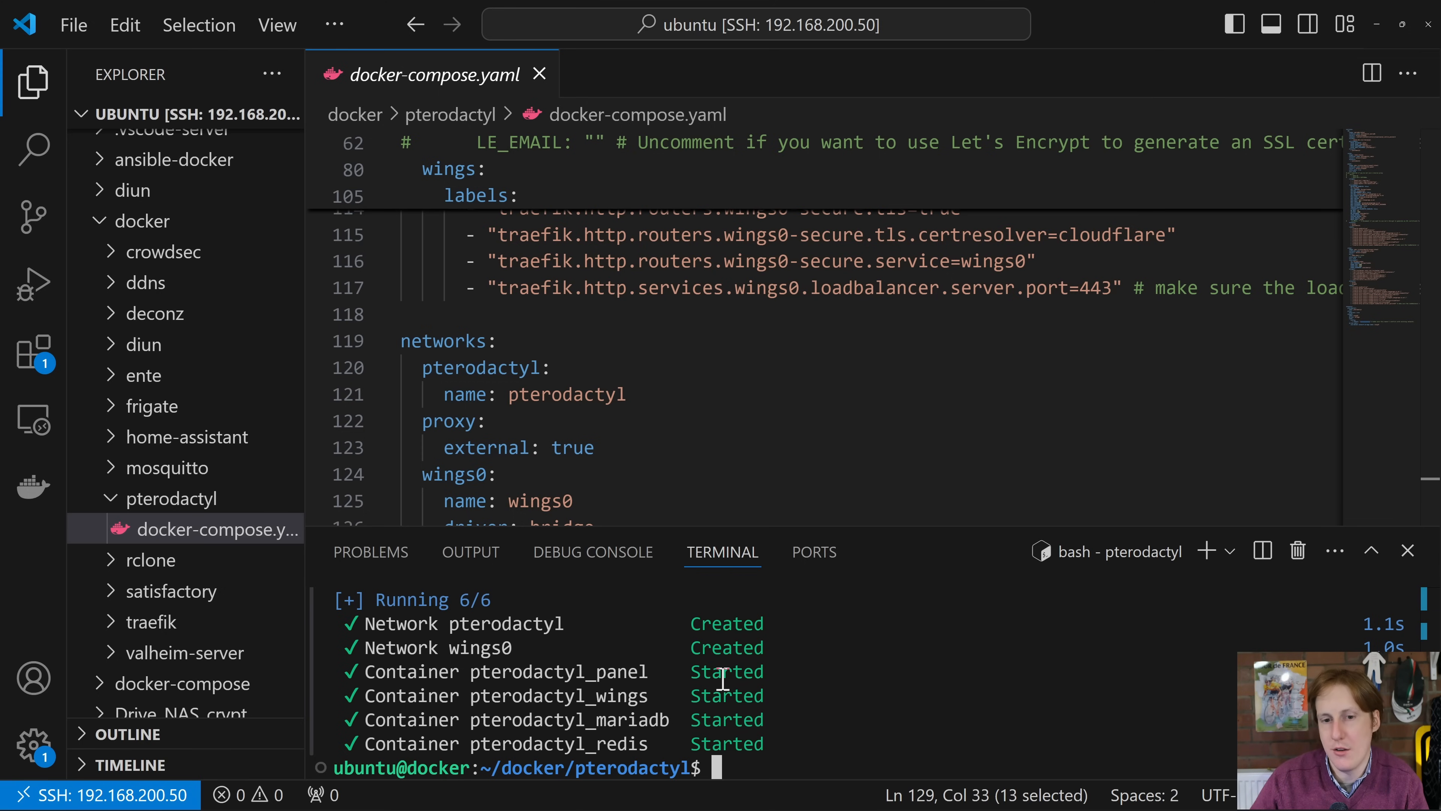
Switch to Portainer and open the logs of the pterodactyl_panel container from the container list
key("alt+Tab")
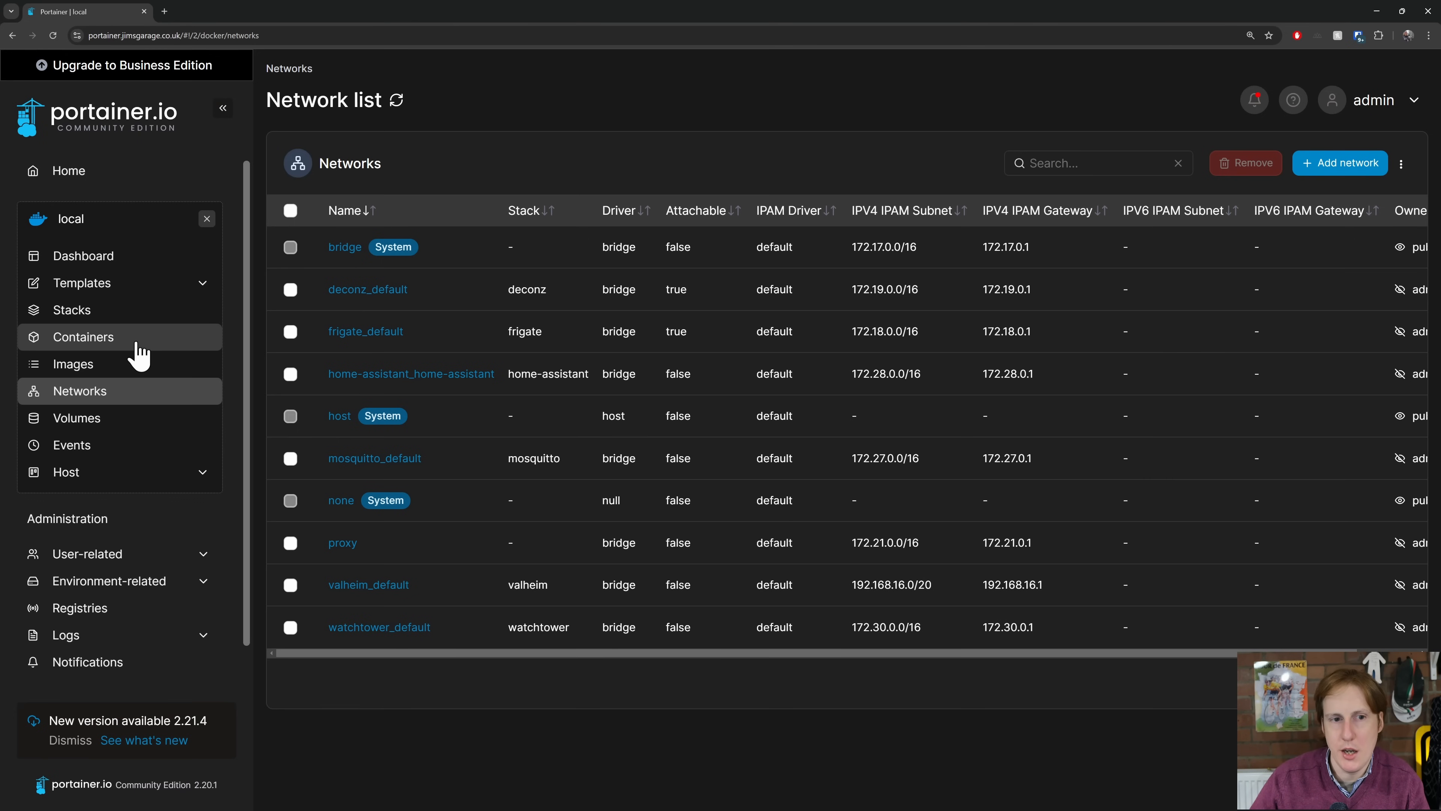
left_click(137, 344)
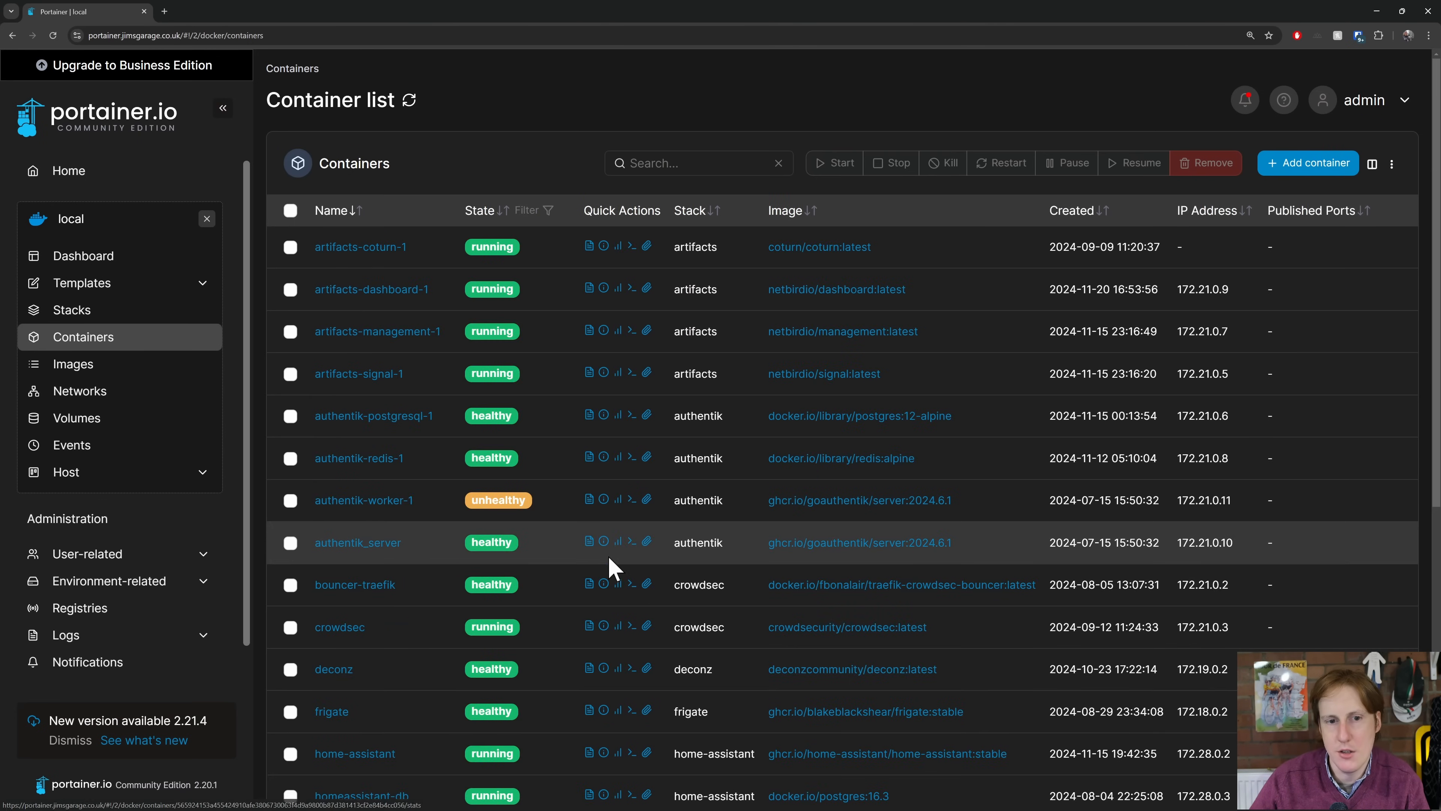
scroll(611, 563, "down", 5)
scroll(611, 564, "down", 4)
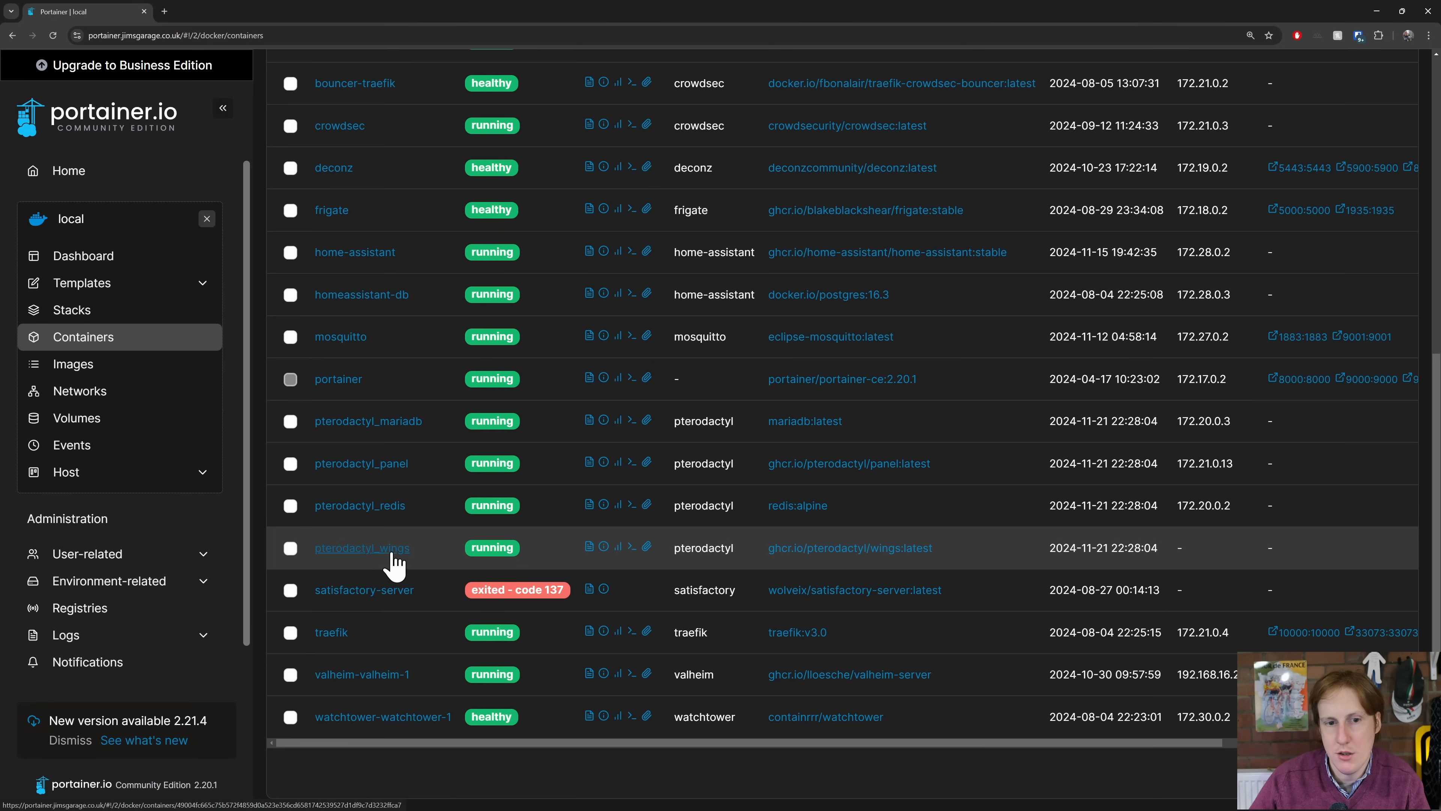
left_click(589, 464)
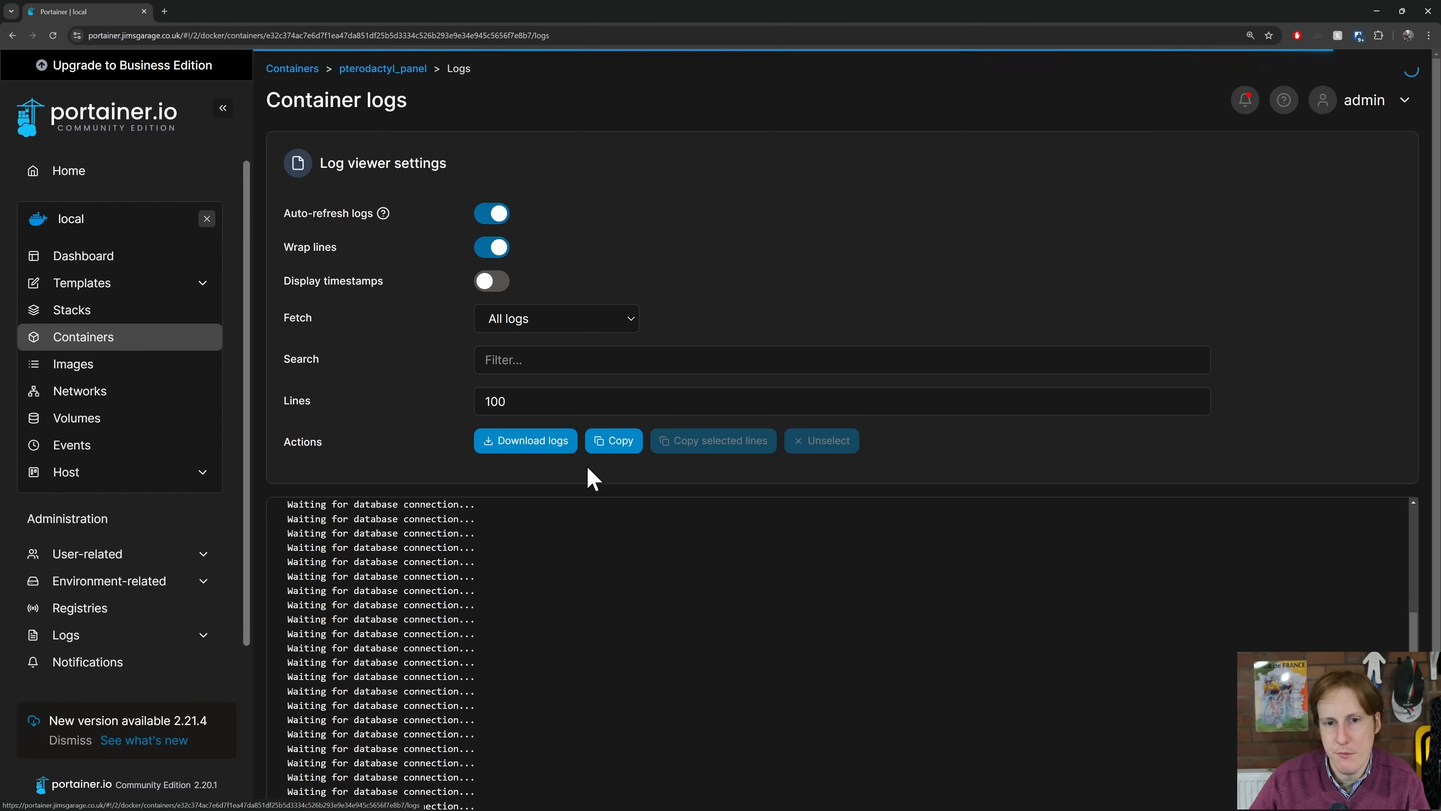
scroll(499, 650, "down", 2)
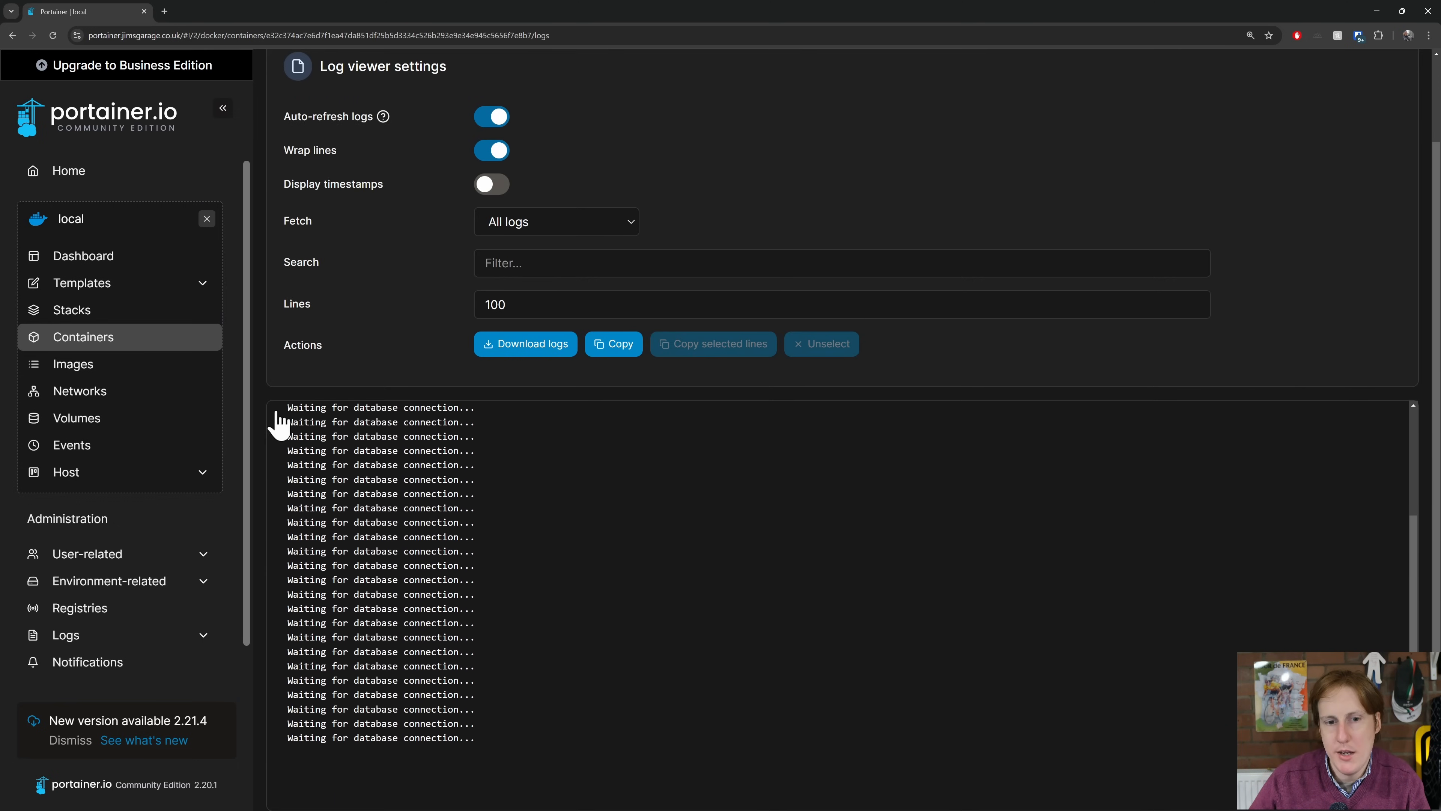
Go back to the container list and inspect the logs of the pterodactyl_mariadb container
left_click(158, 342)
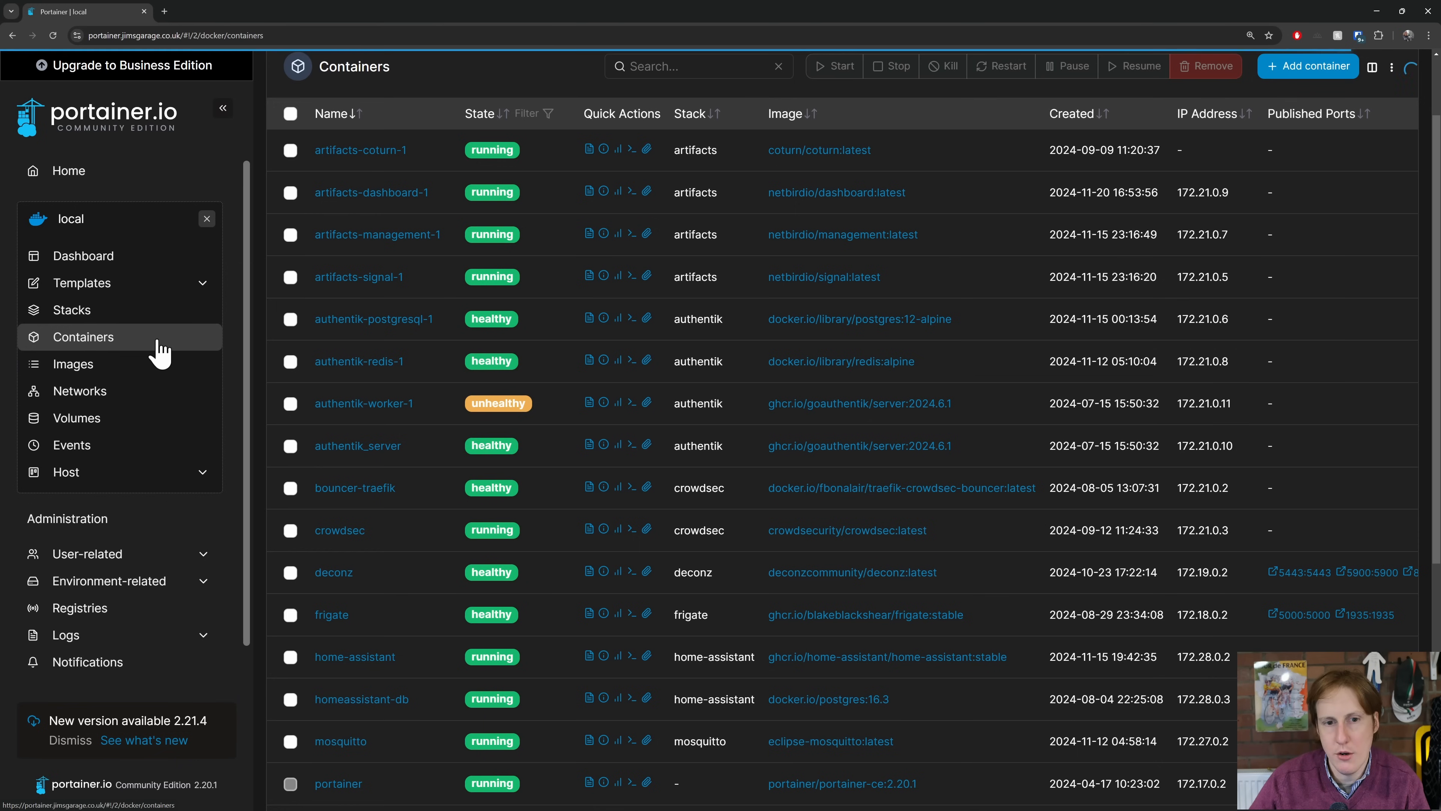
scroll(528, 546, "down", 5)
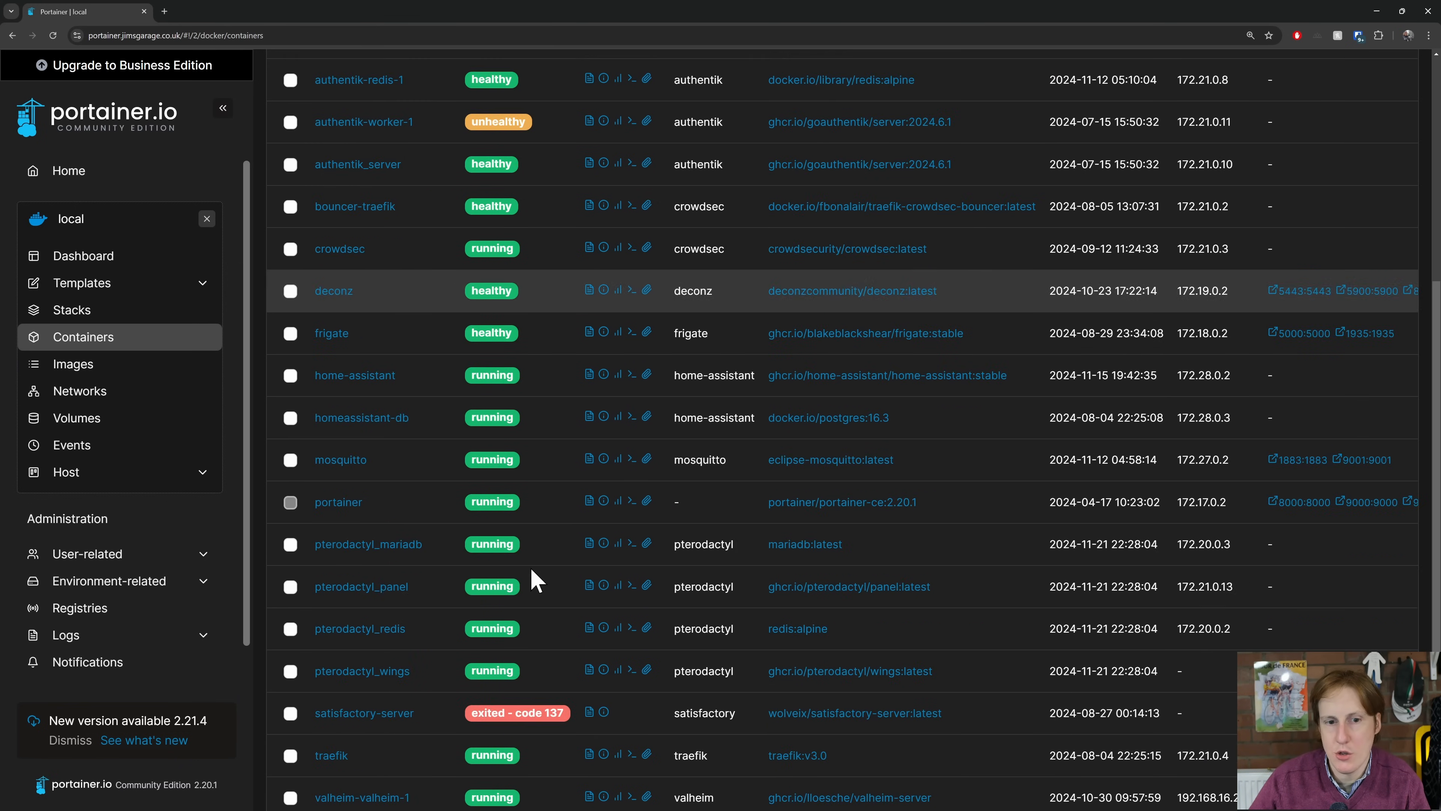
left_click(592, 538)
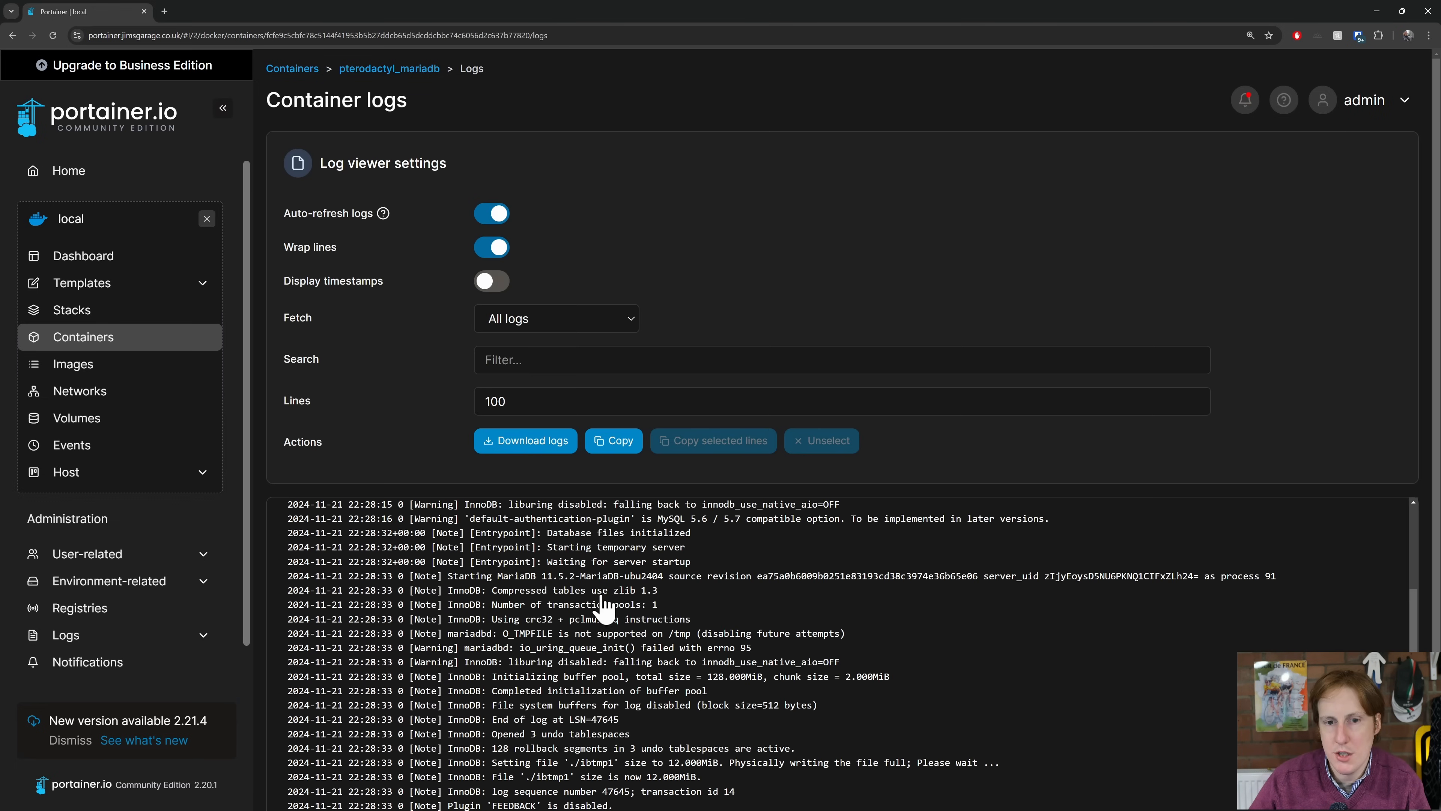
scroll(652, 701, "down", 2)
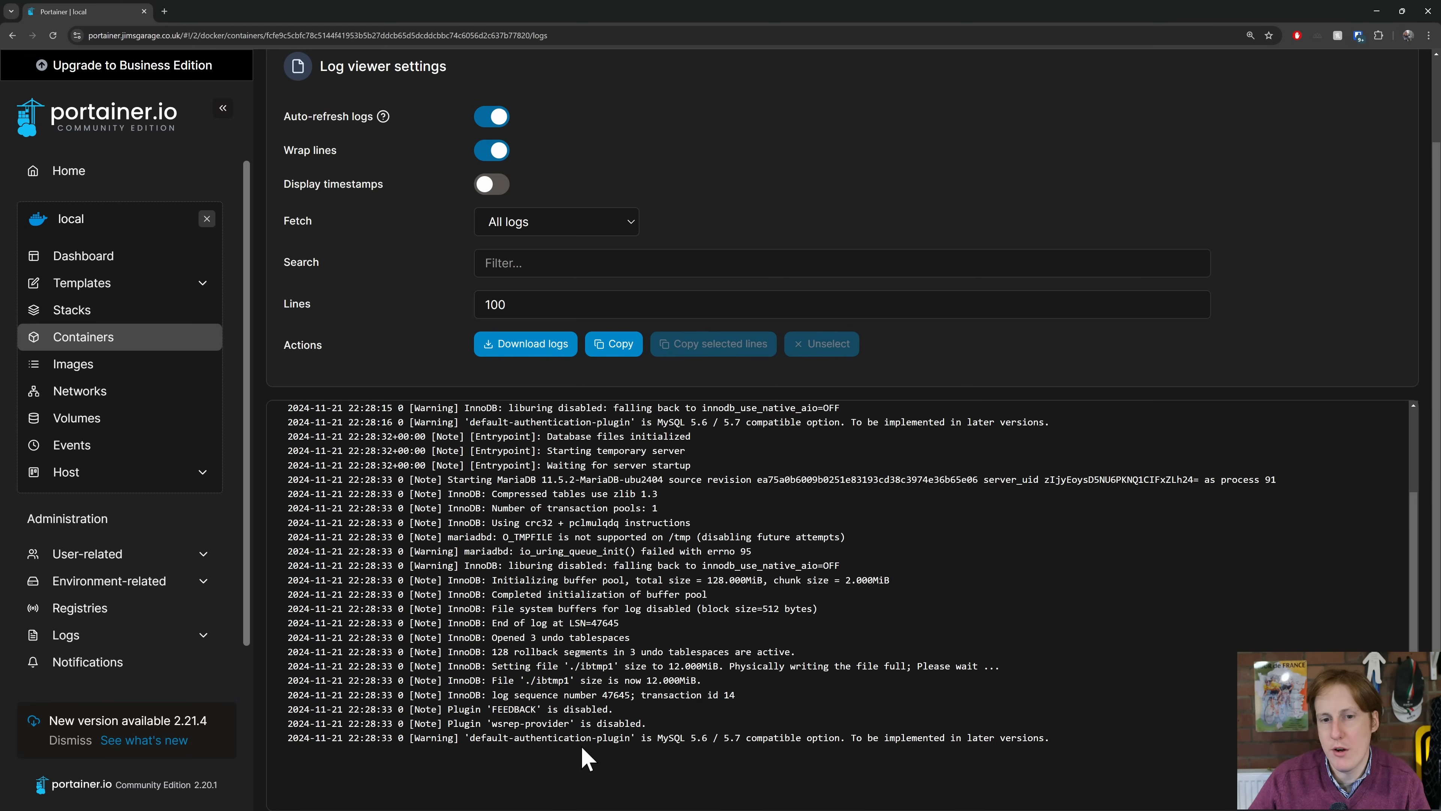
Recheck the pterodactyl_panel container's logs for the progress of its database setup
left_click(147, 357)
scroll(482, 634, "down", 5)
scroll(488, 627, "down", 1)
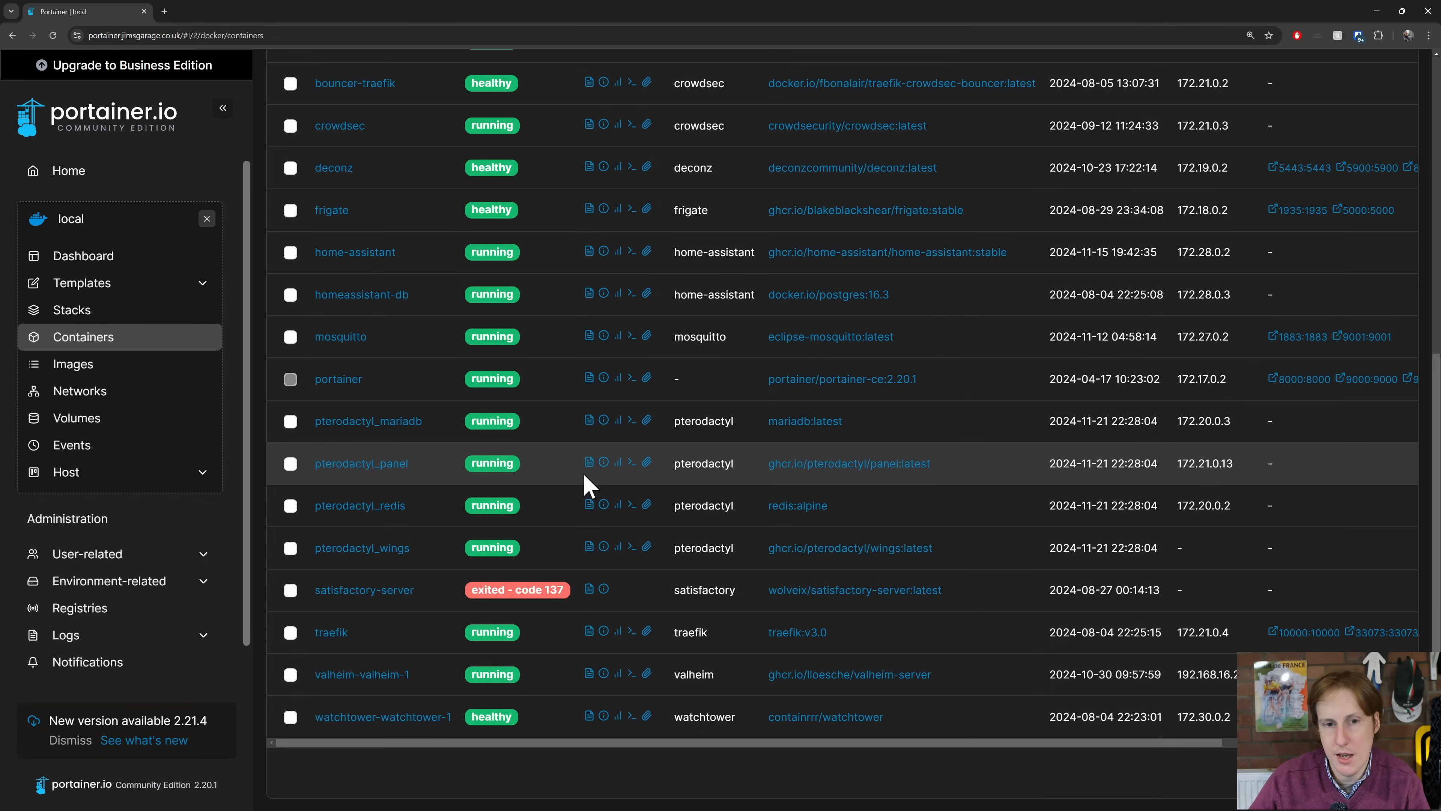
left_click(588, 461)
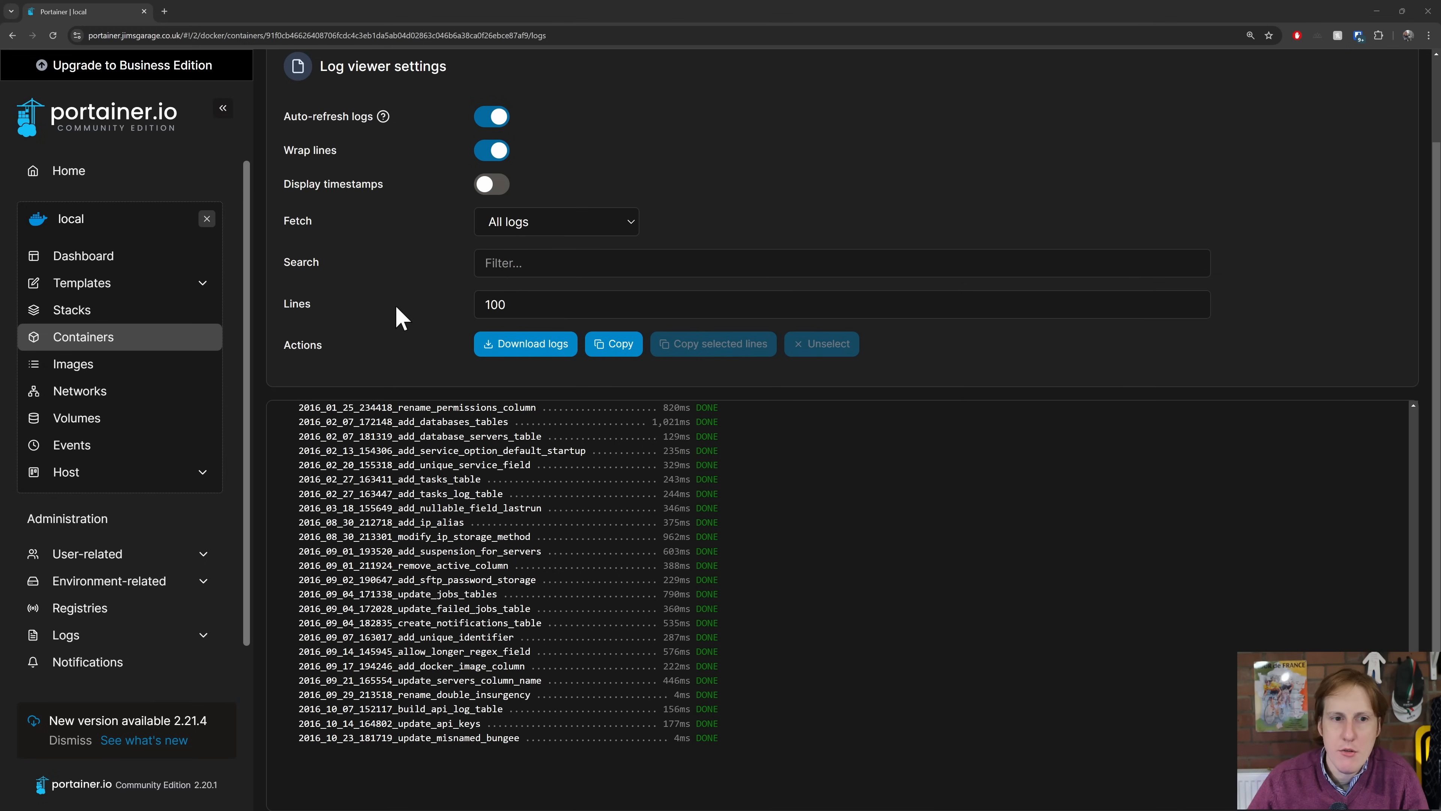
Open the pterodactyl_wings container's logs from the container list to check its startup
left_click(128, 341)
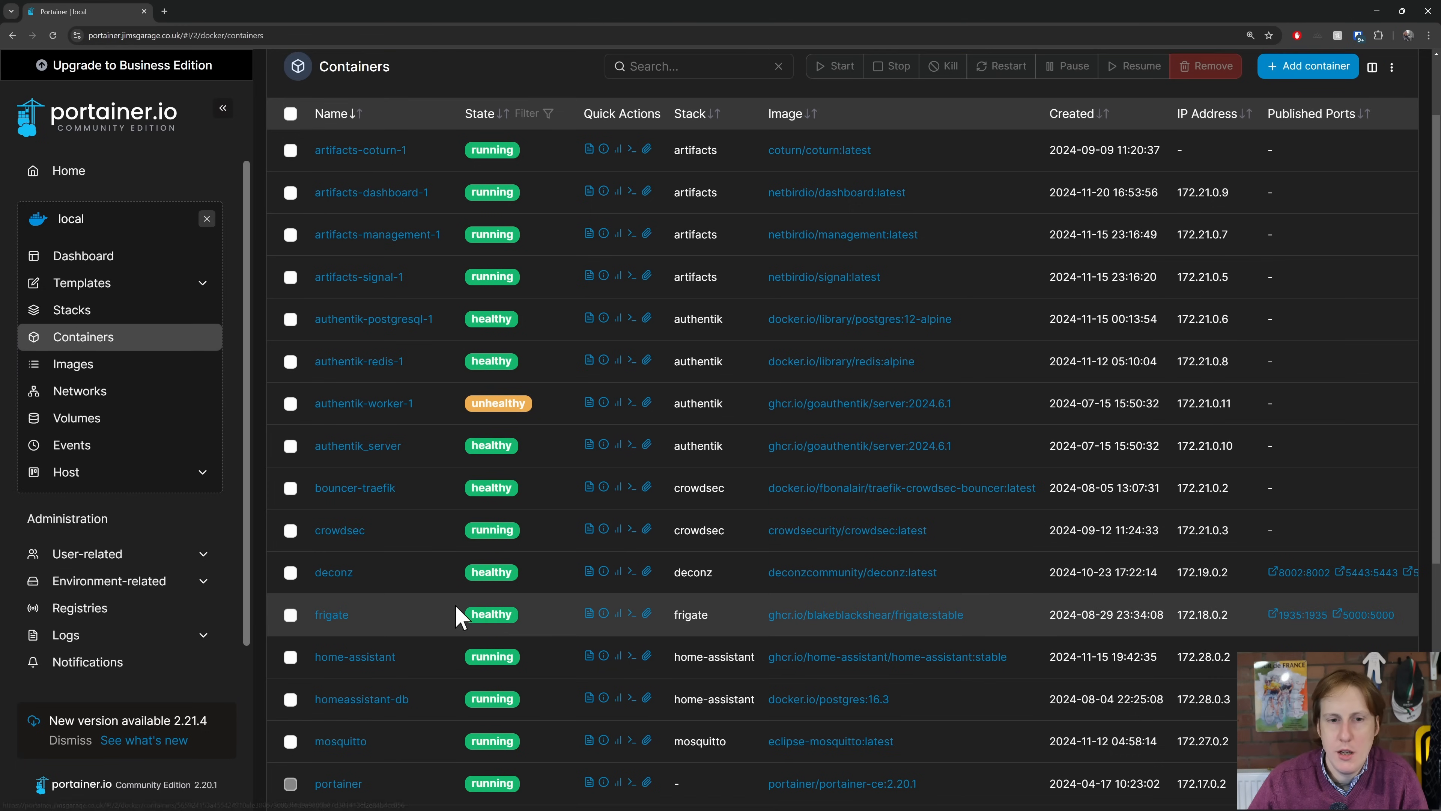
scroll(455, 605, "down", 7)
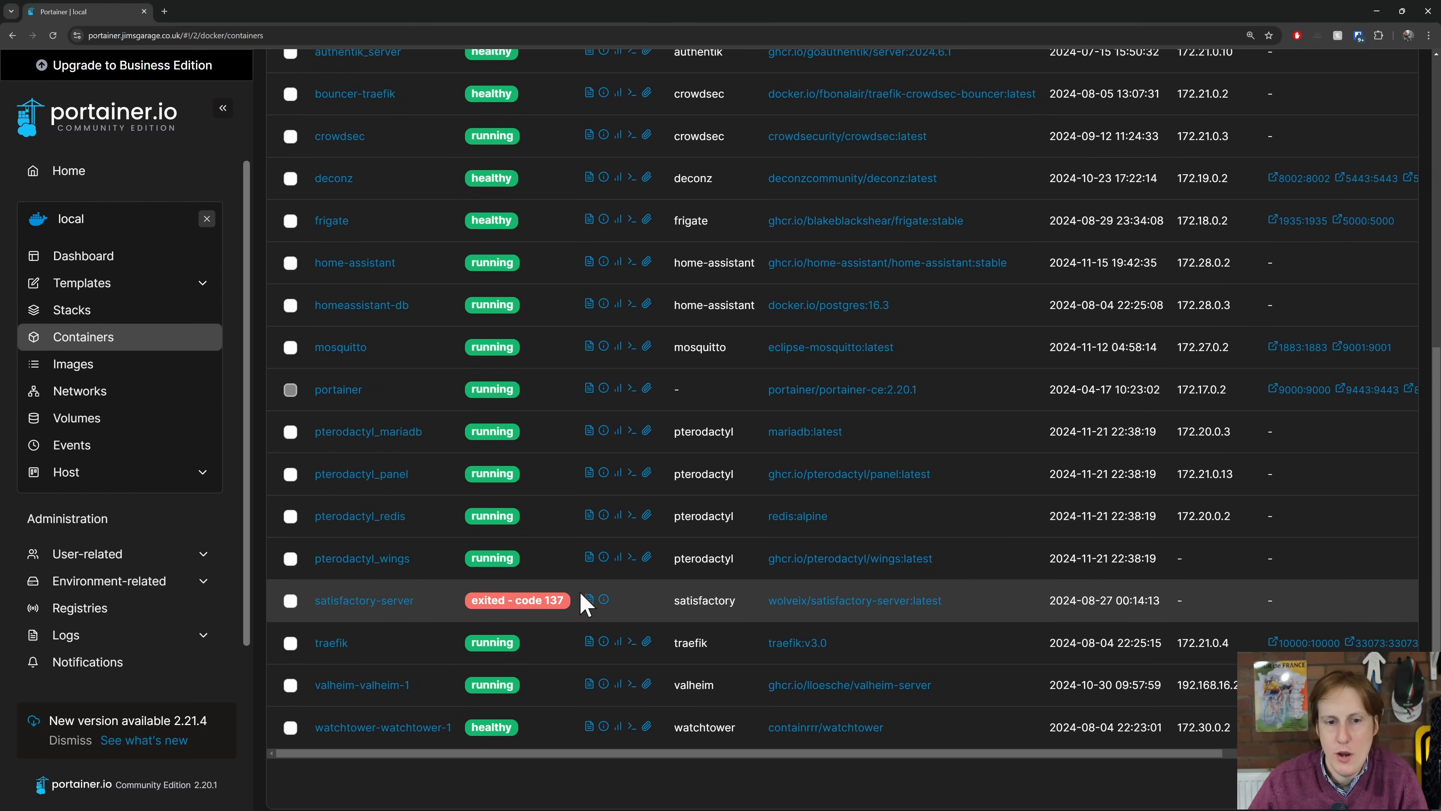
left_click(589, 559)
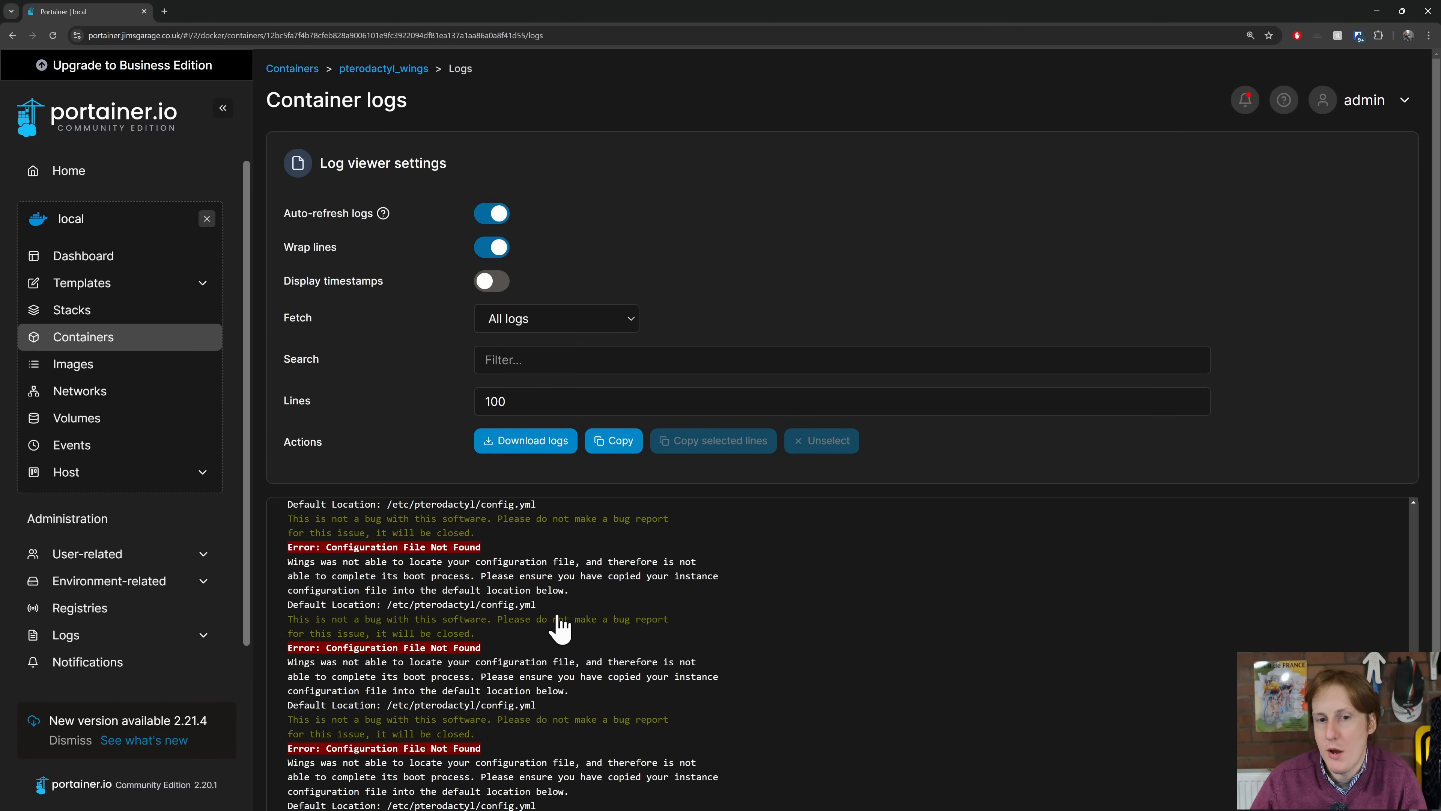
Return to the container list and check the pterodactyl_panel container's logs for the end of its setup
left_click(135, 341)
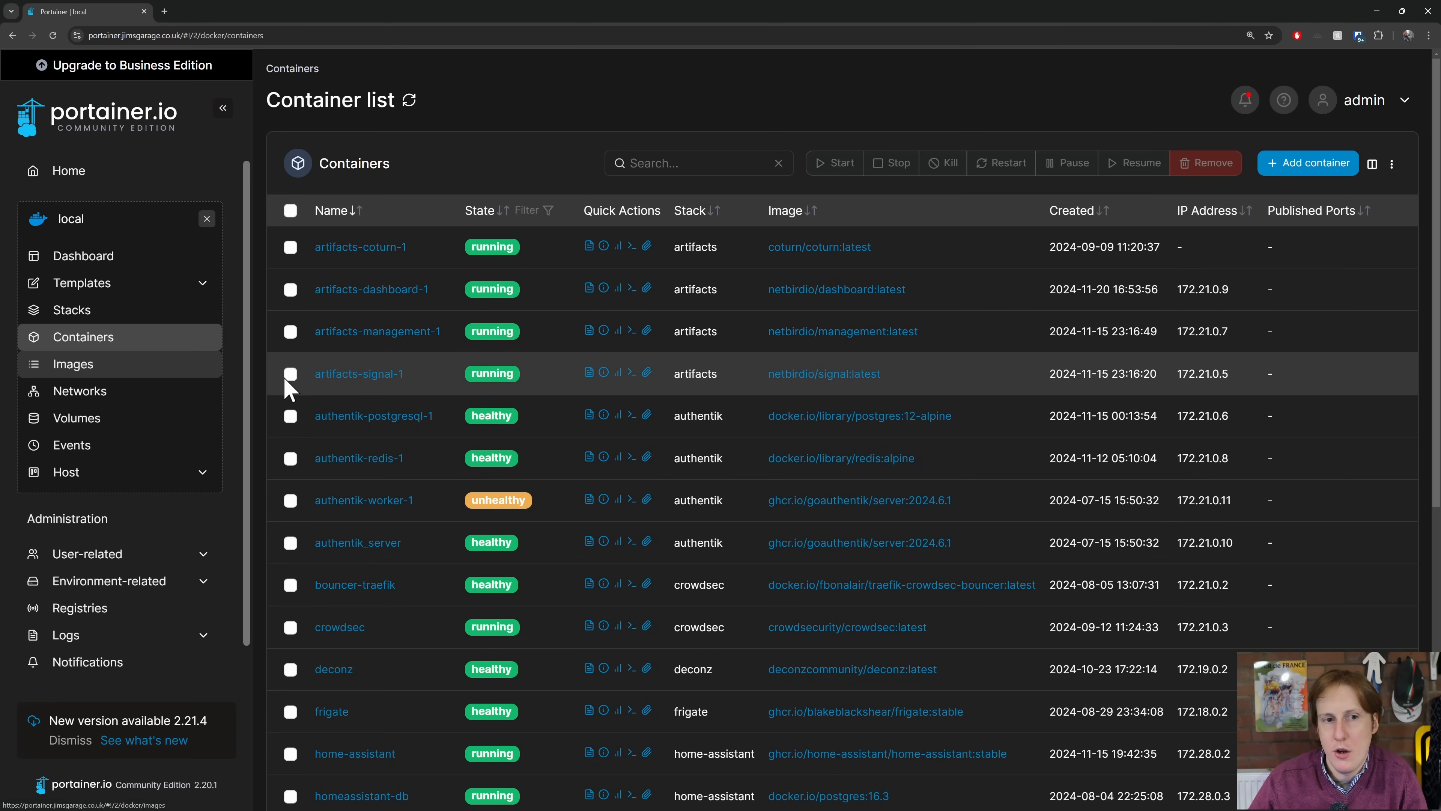
scroll(565, 640, "down", 1)
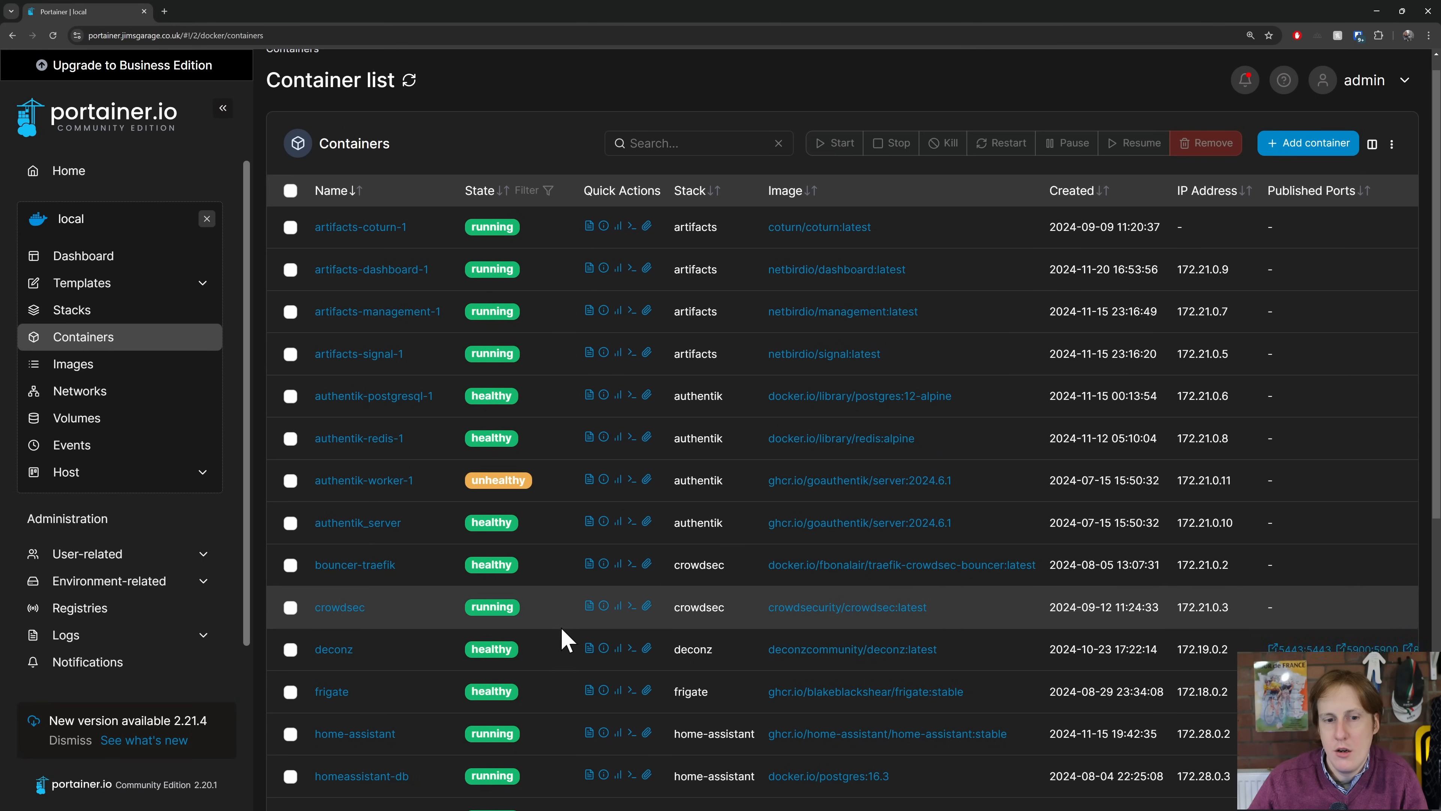
scroll(563, 639, "down", 6)
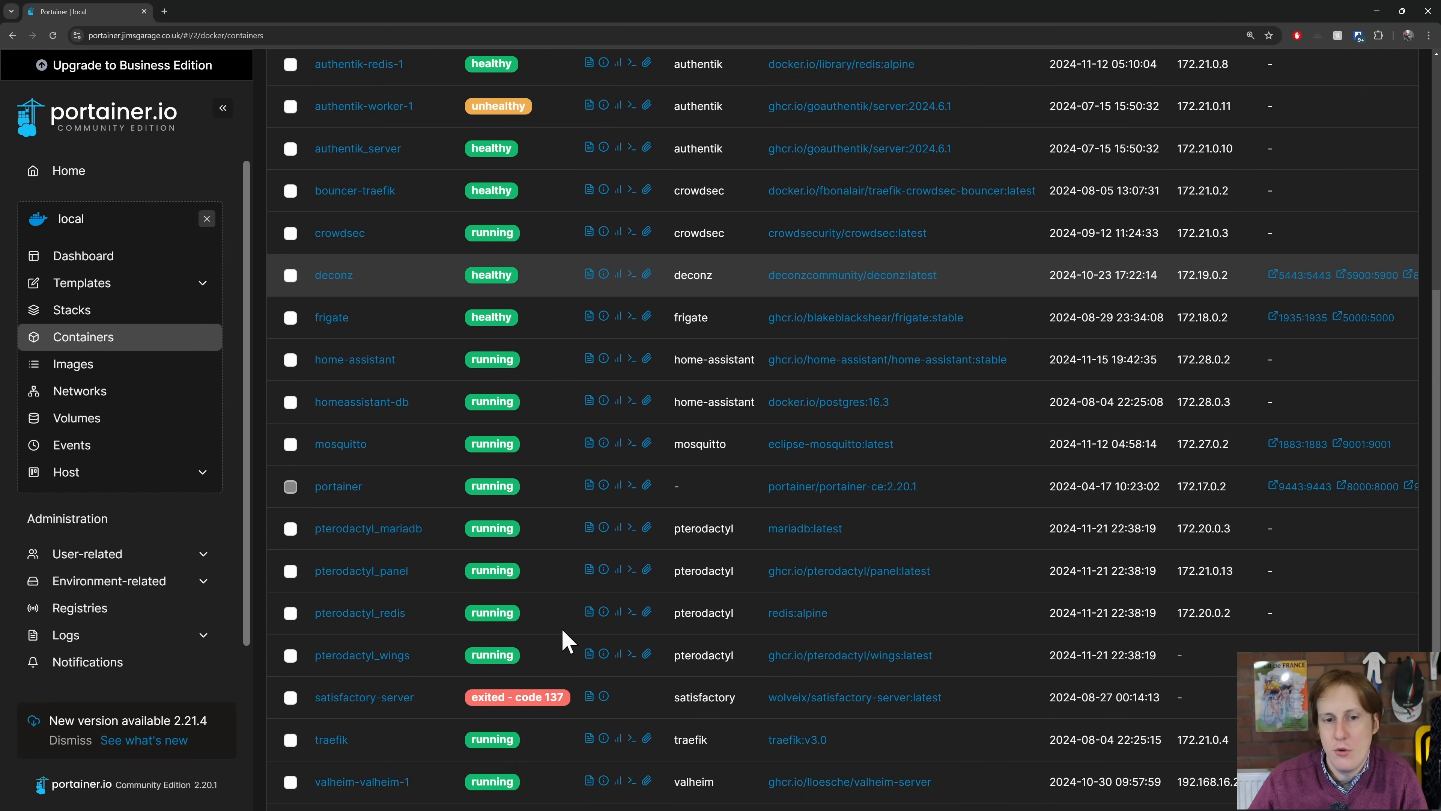
left_click(589, 569)
scroll(766, 644, "down", 2)
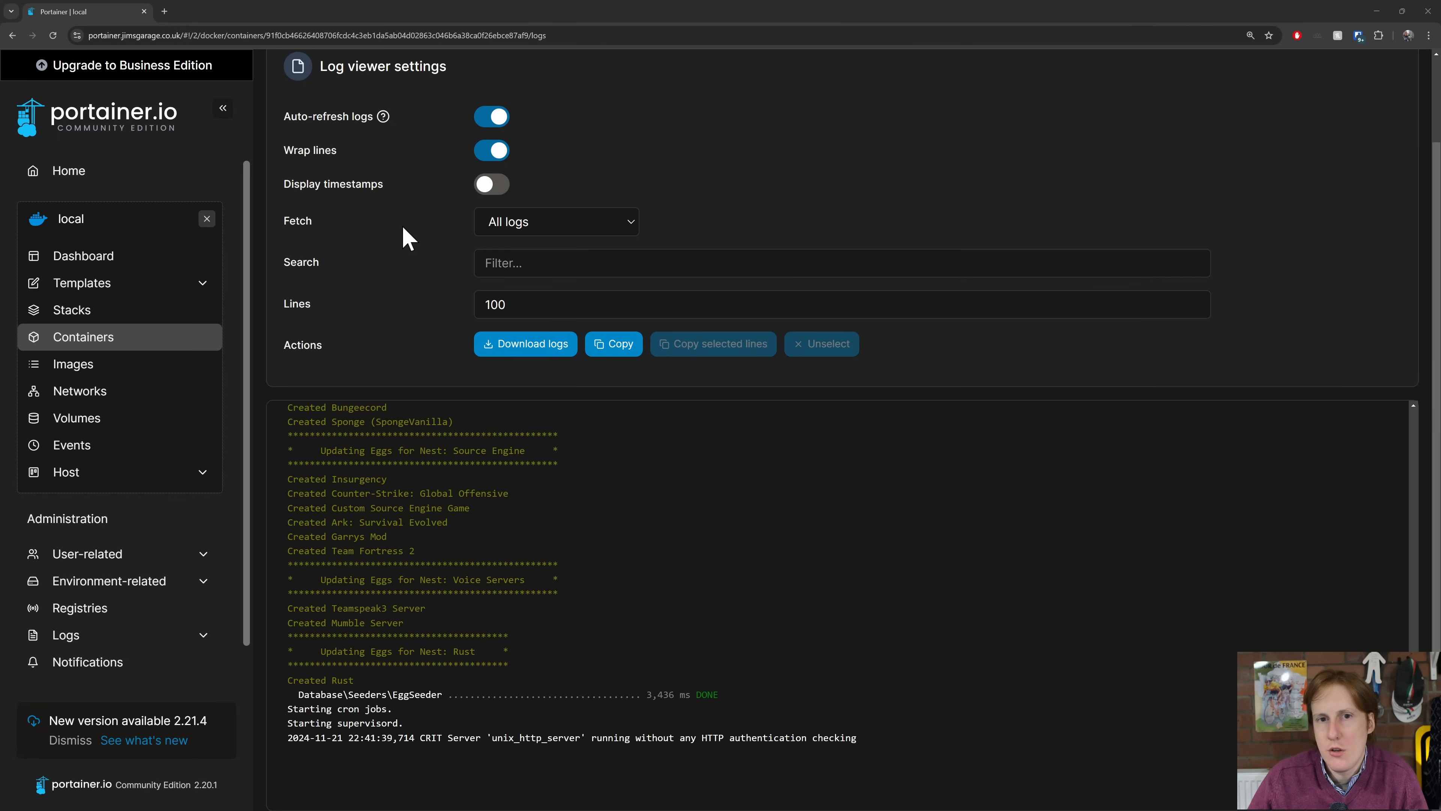
Open the Pterodactyl login page at panel.jimsgarage.co.uk in a new browser tab
left_click(164, 11)
left_click(206, 56)
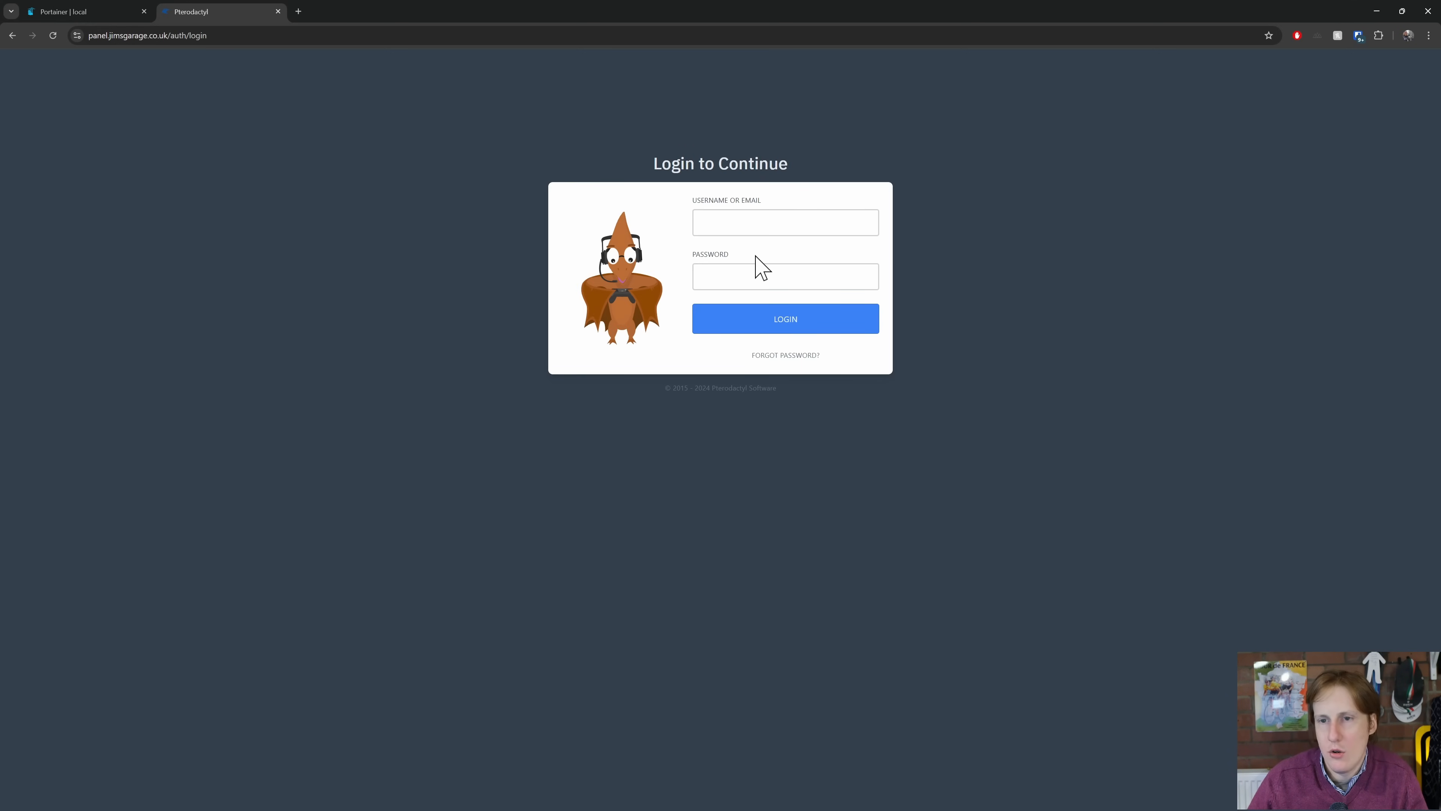
left_click(738, 287)
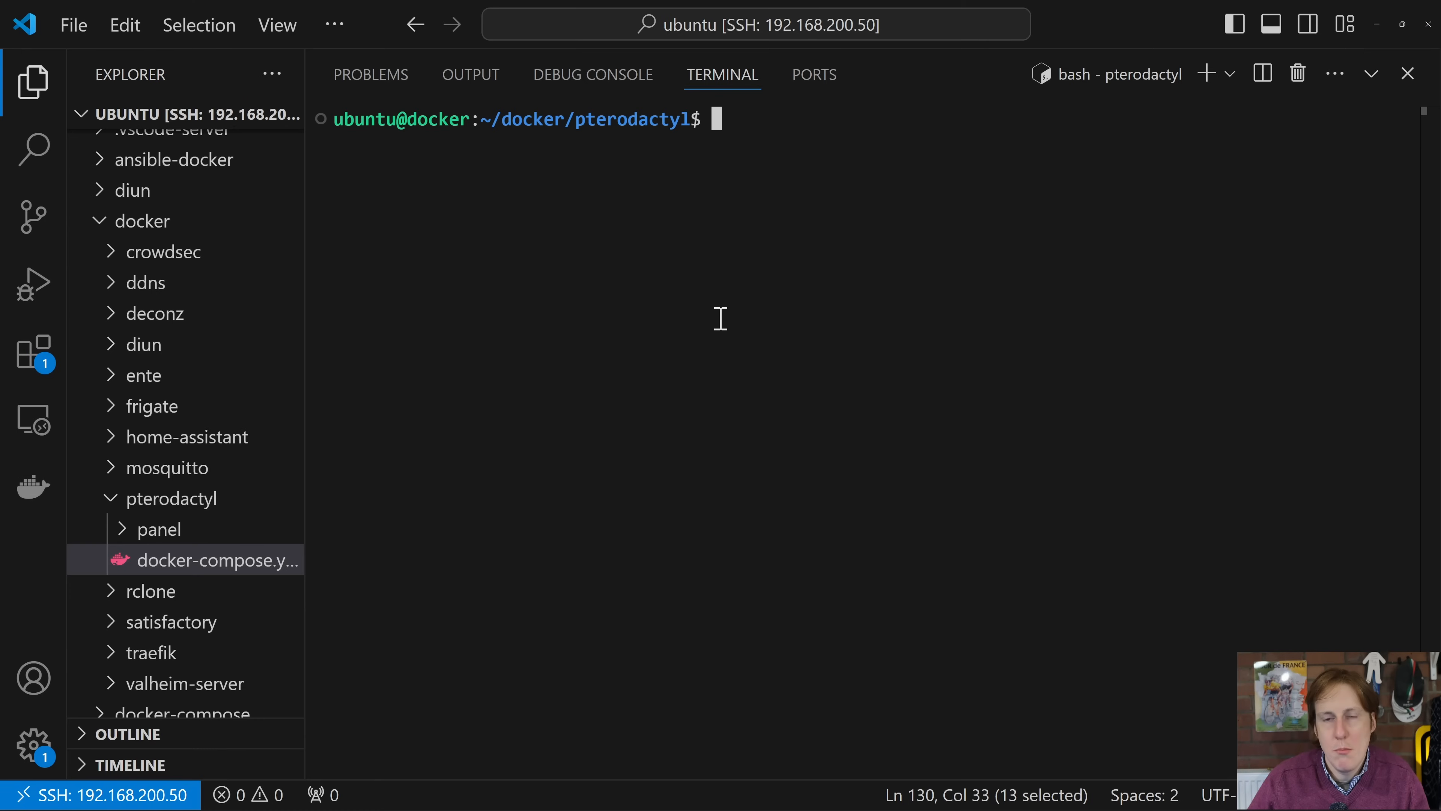
Switch to the VS Code terminal and run the p:user:make artisan command in the panel container, supplying the admin account's details and password
key("ctrl+v")
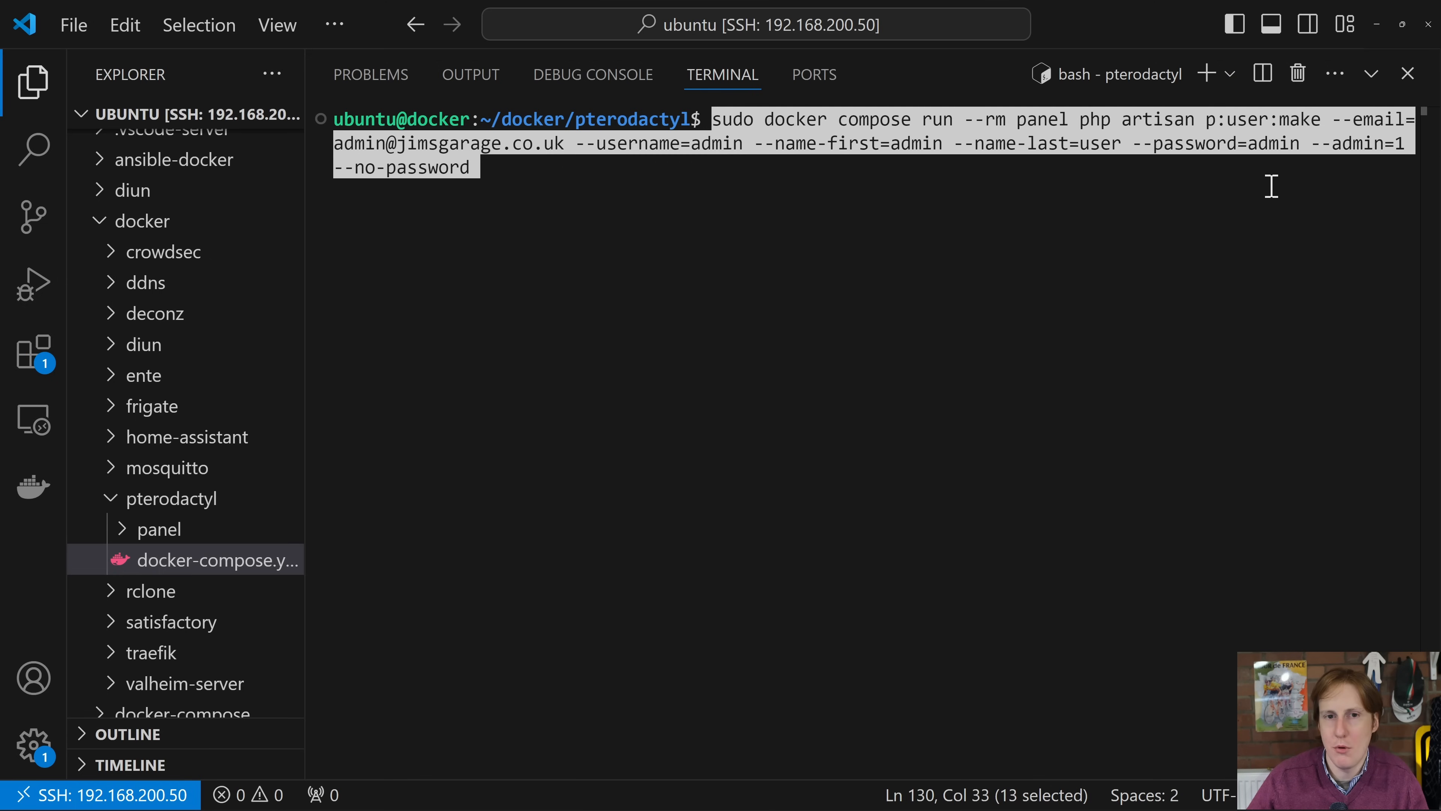
left_click(1235, 188)
key("Return")
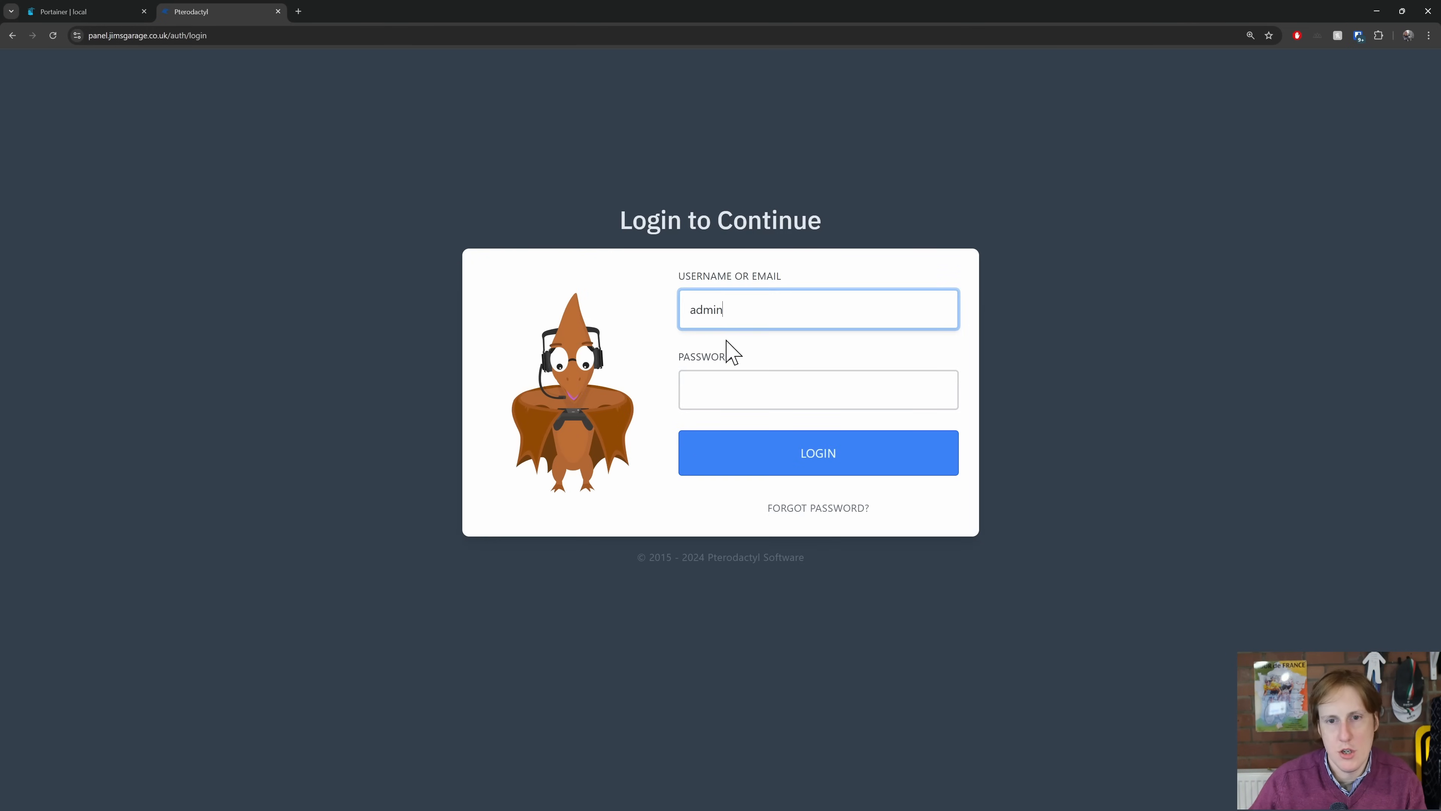
Log in to the Pterodactyl panel in the browser as admin with the account password, and check the site's connection security
left_click(737, 386)
type("•••••")
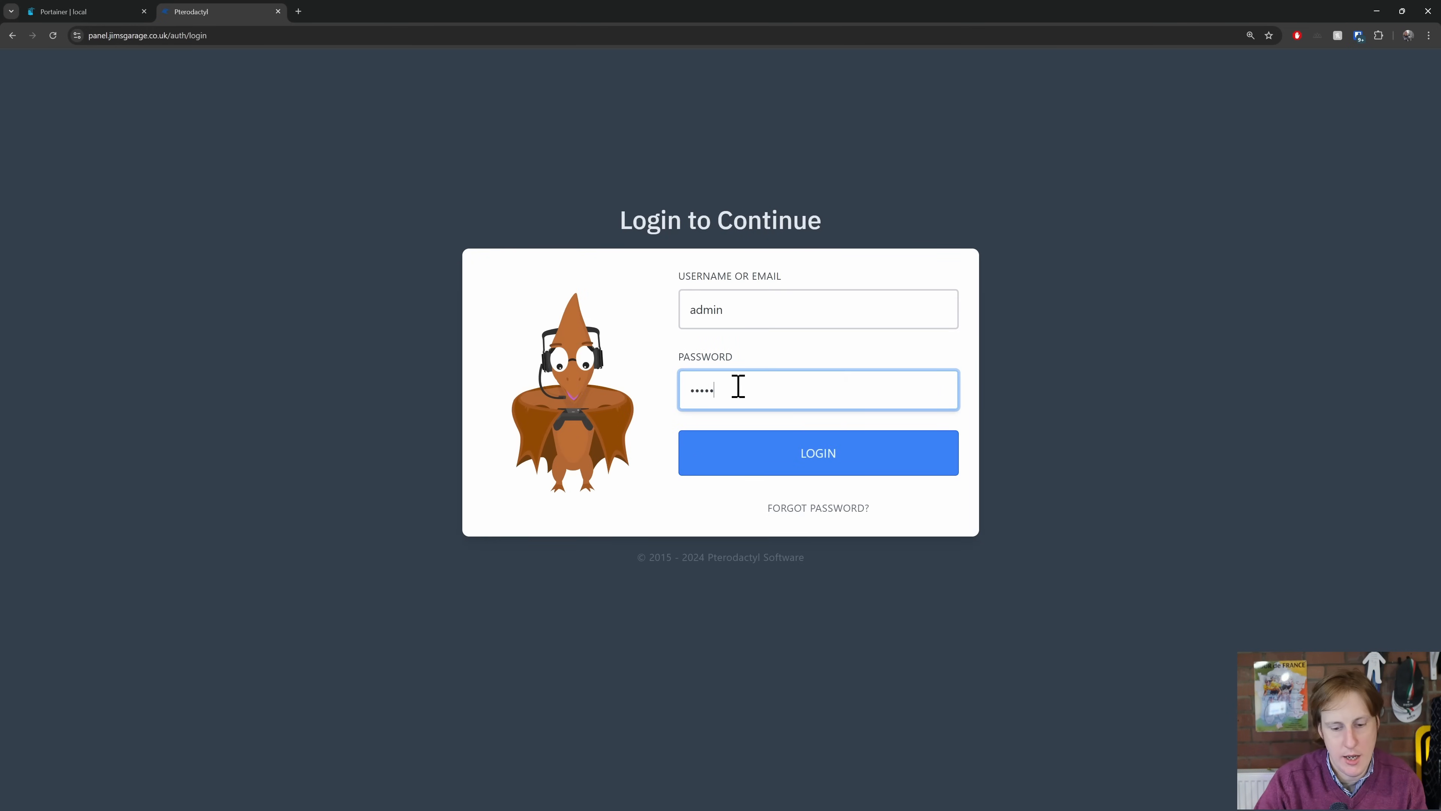
key("Return")
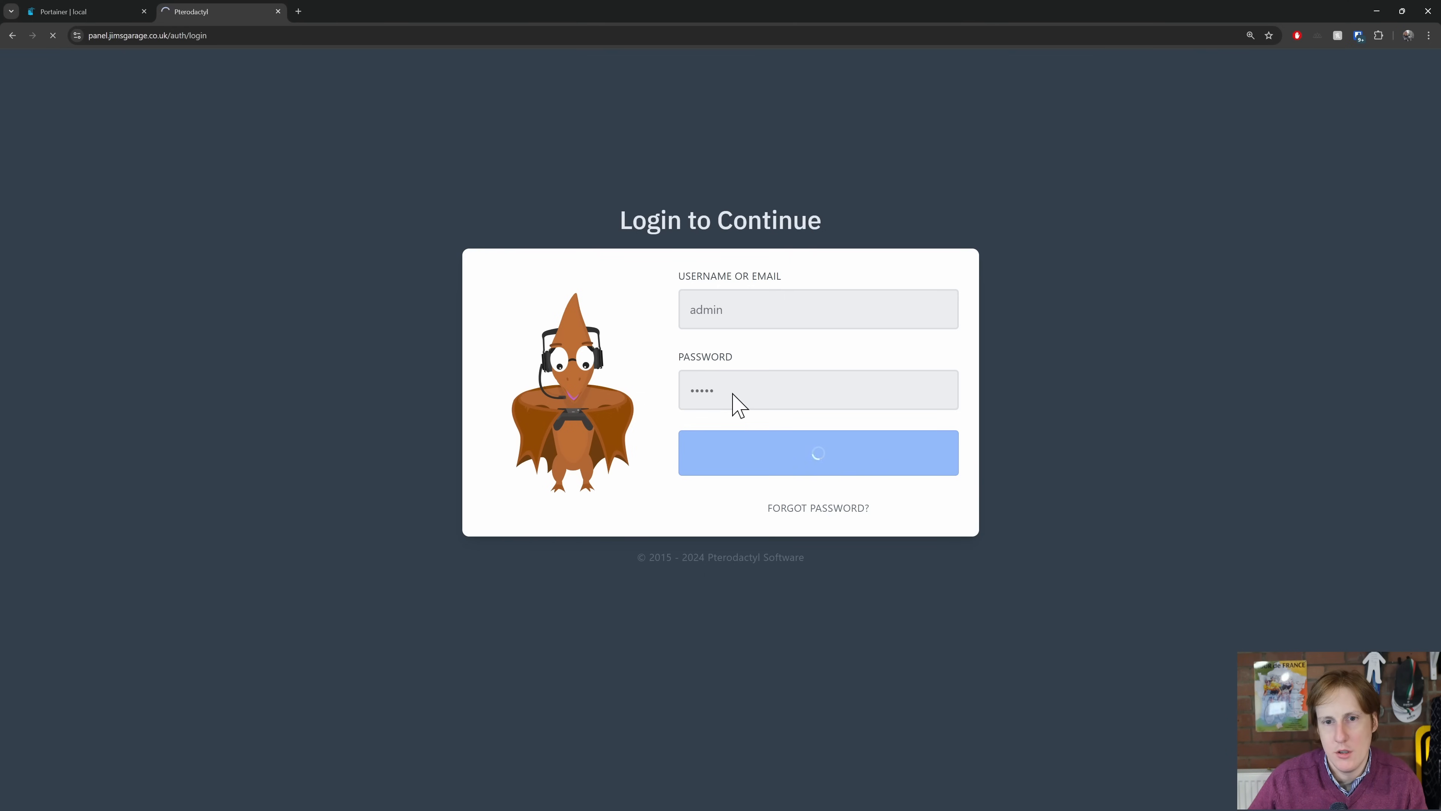
left_click(77, 36)
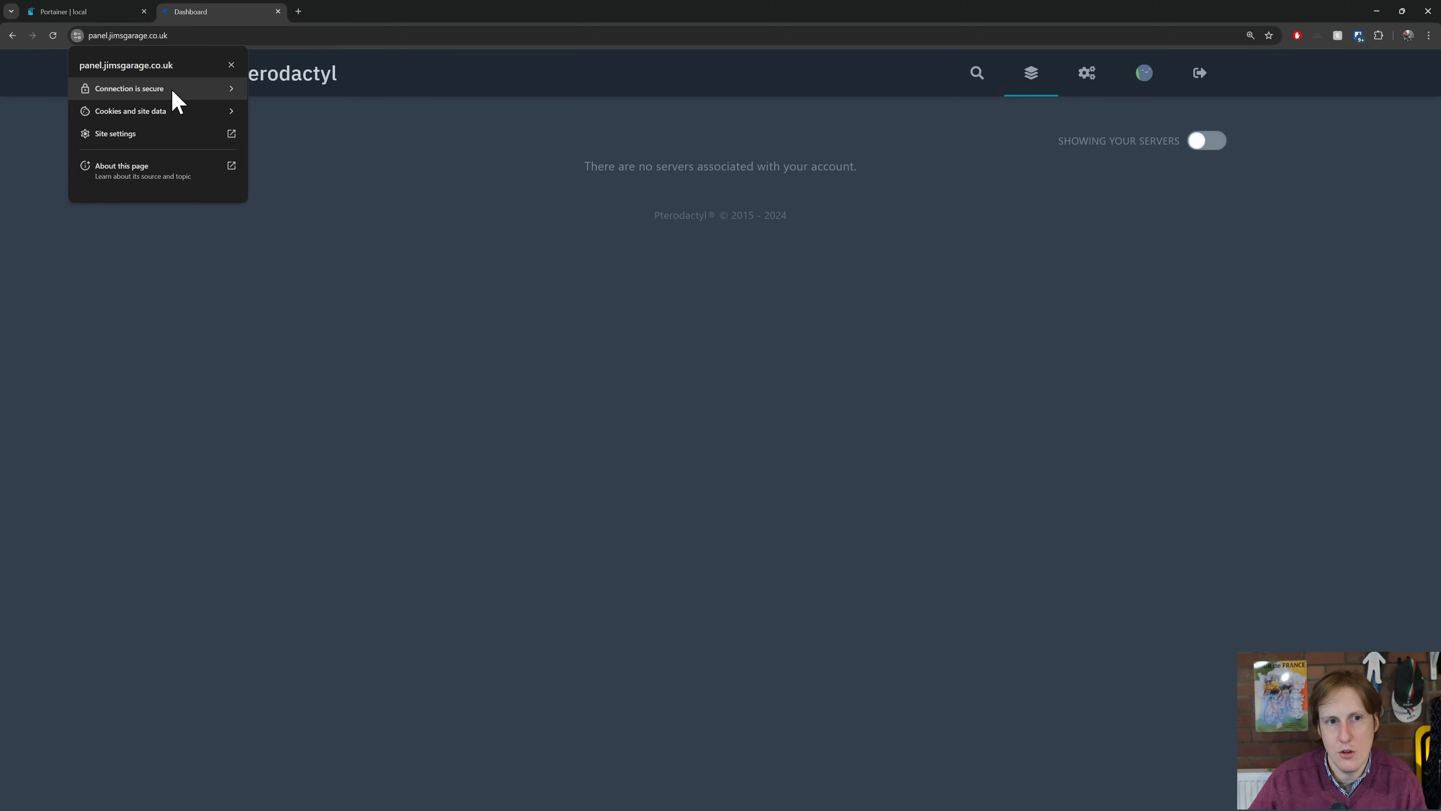
left_click(497, 226)
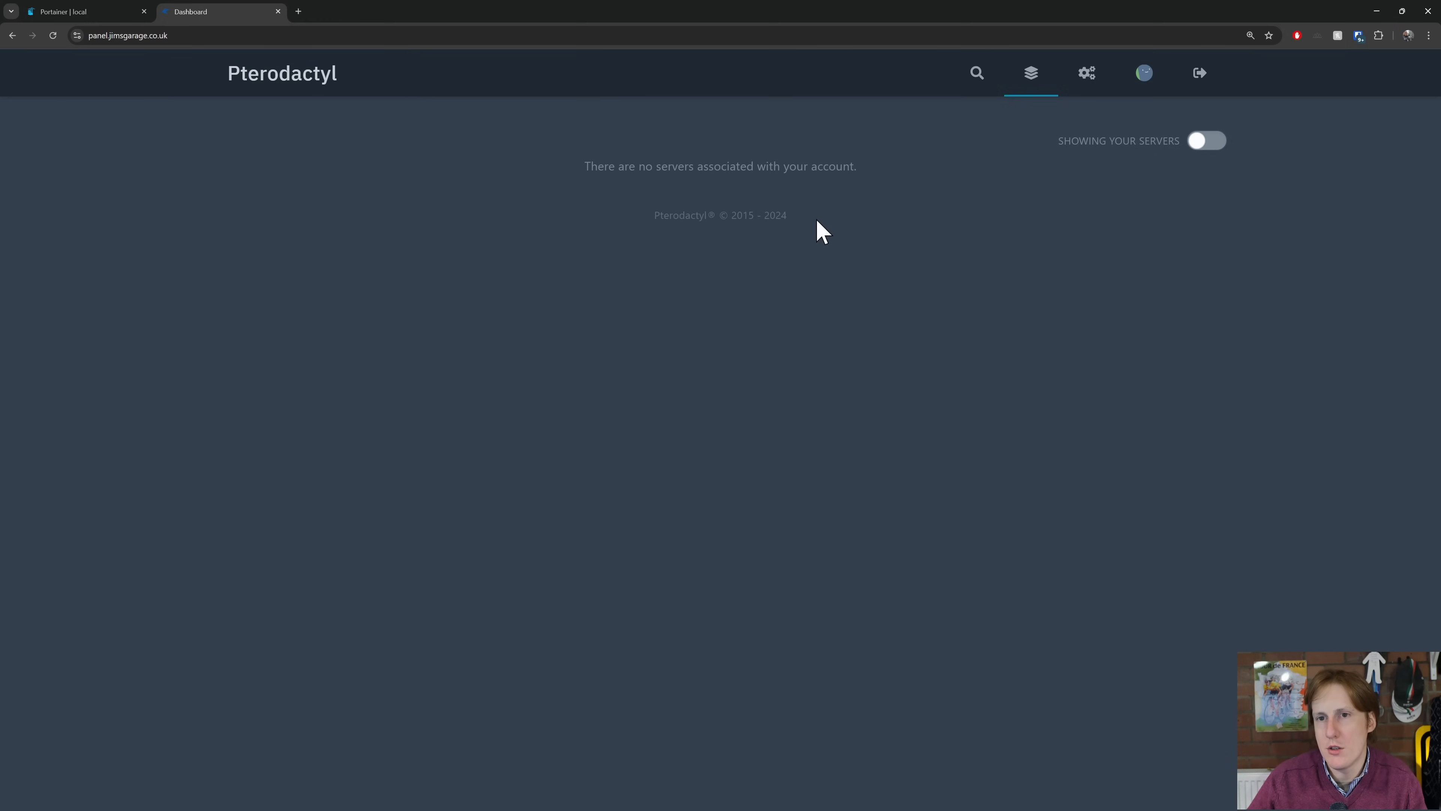
Create a location with the short code home in the panel's administration area
left_click(1086, 79)
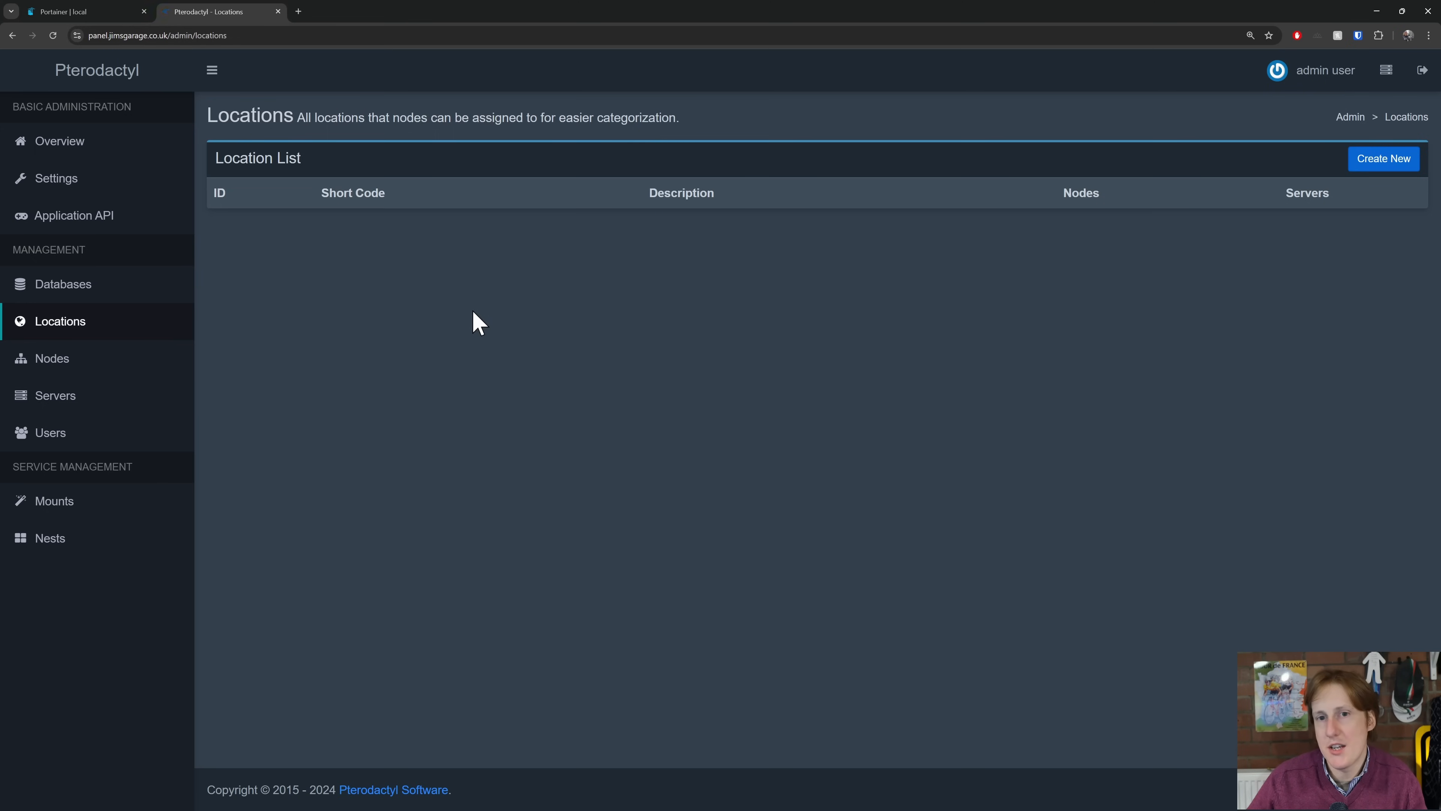
left_click(1380, 171)
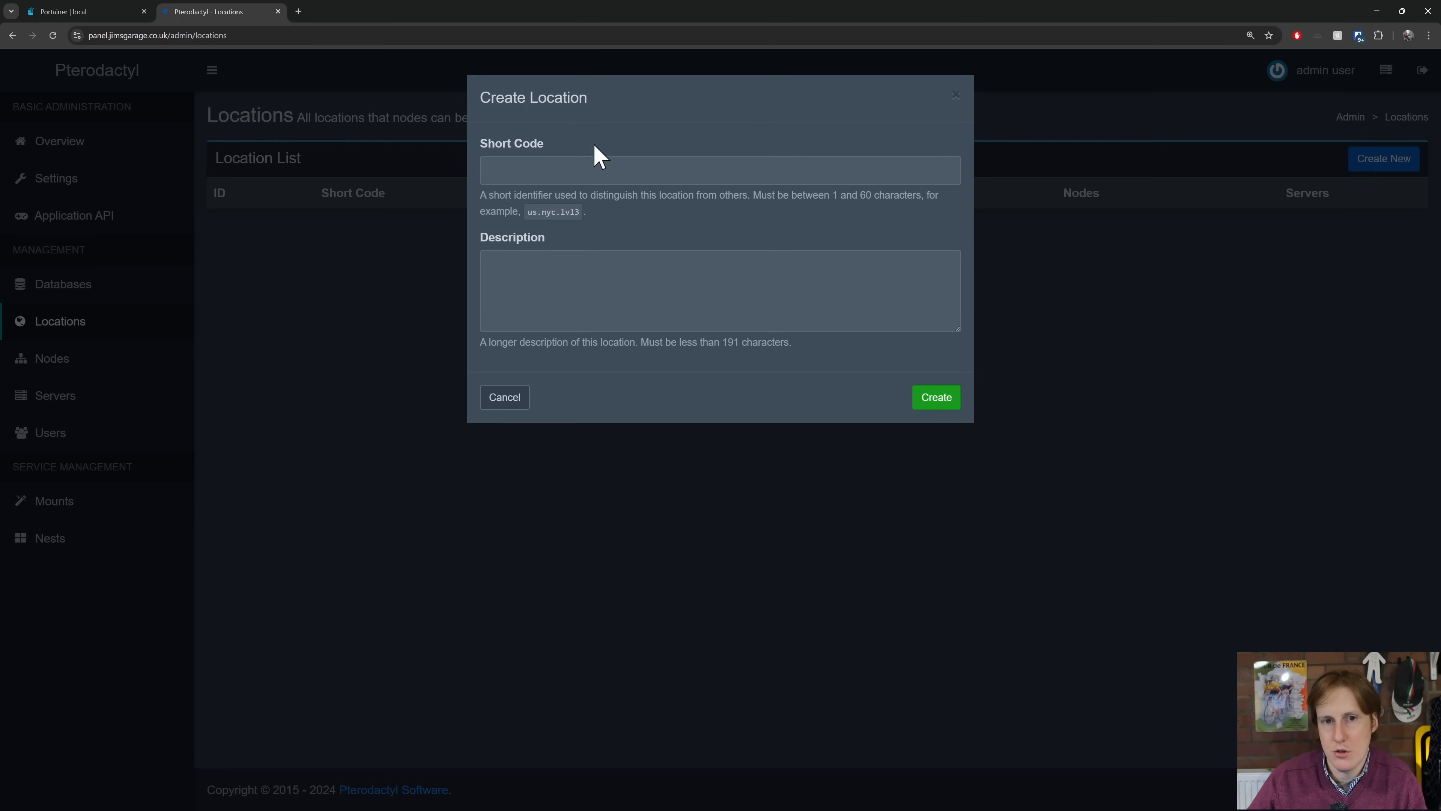
left_click(527, 174)
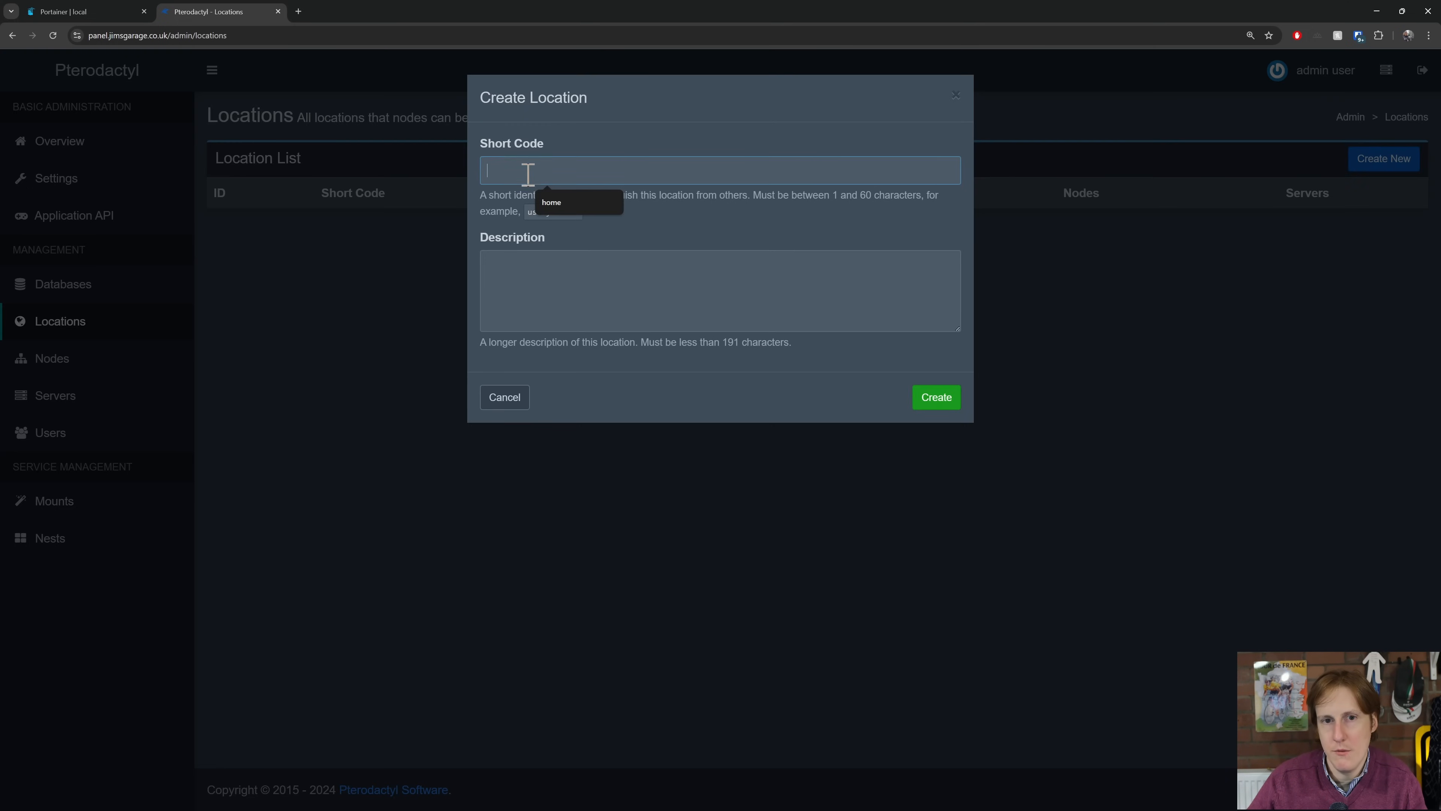
left_click(582, 206)
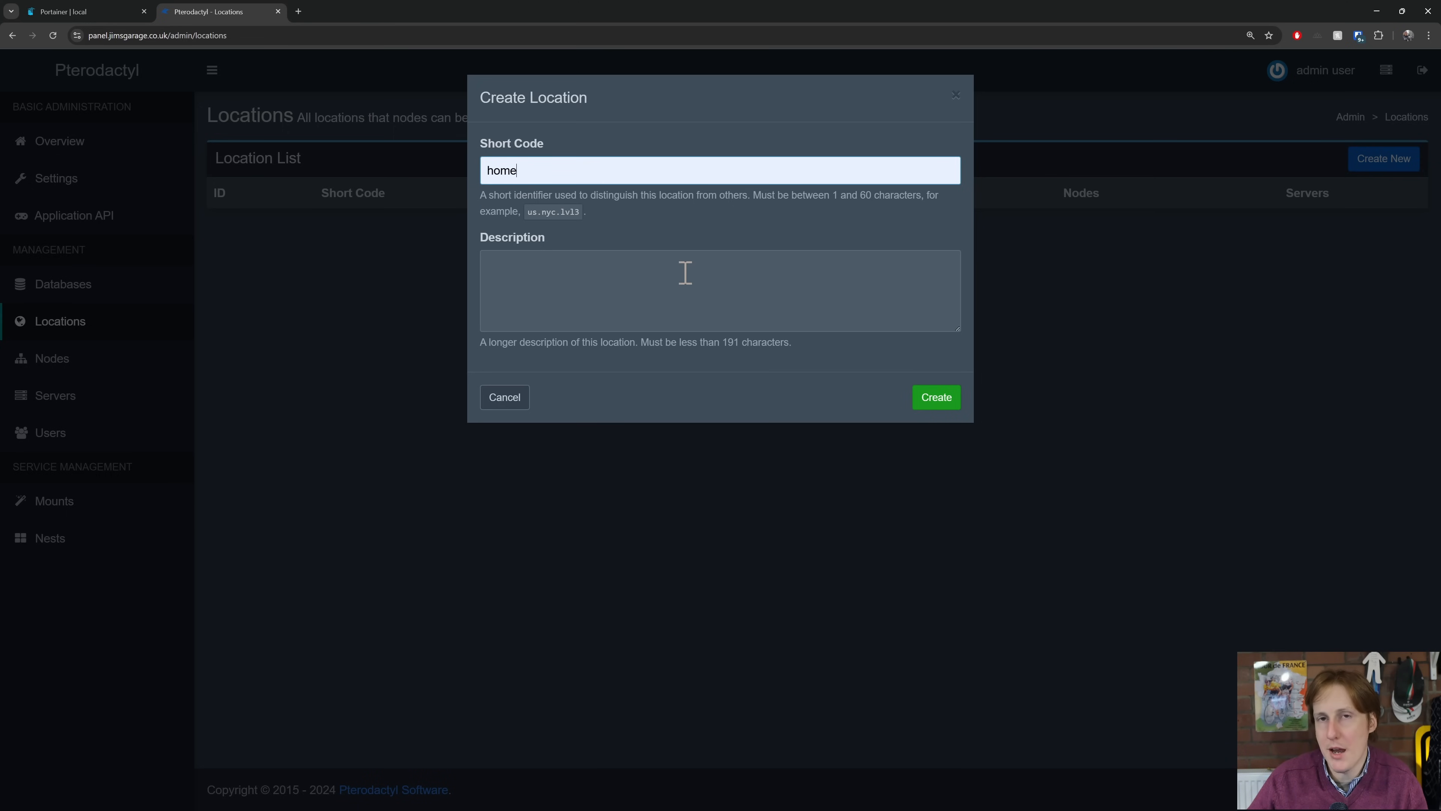
left_click(929, 398)
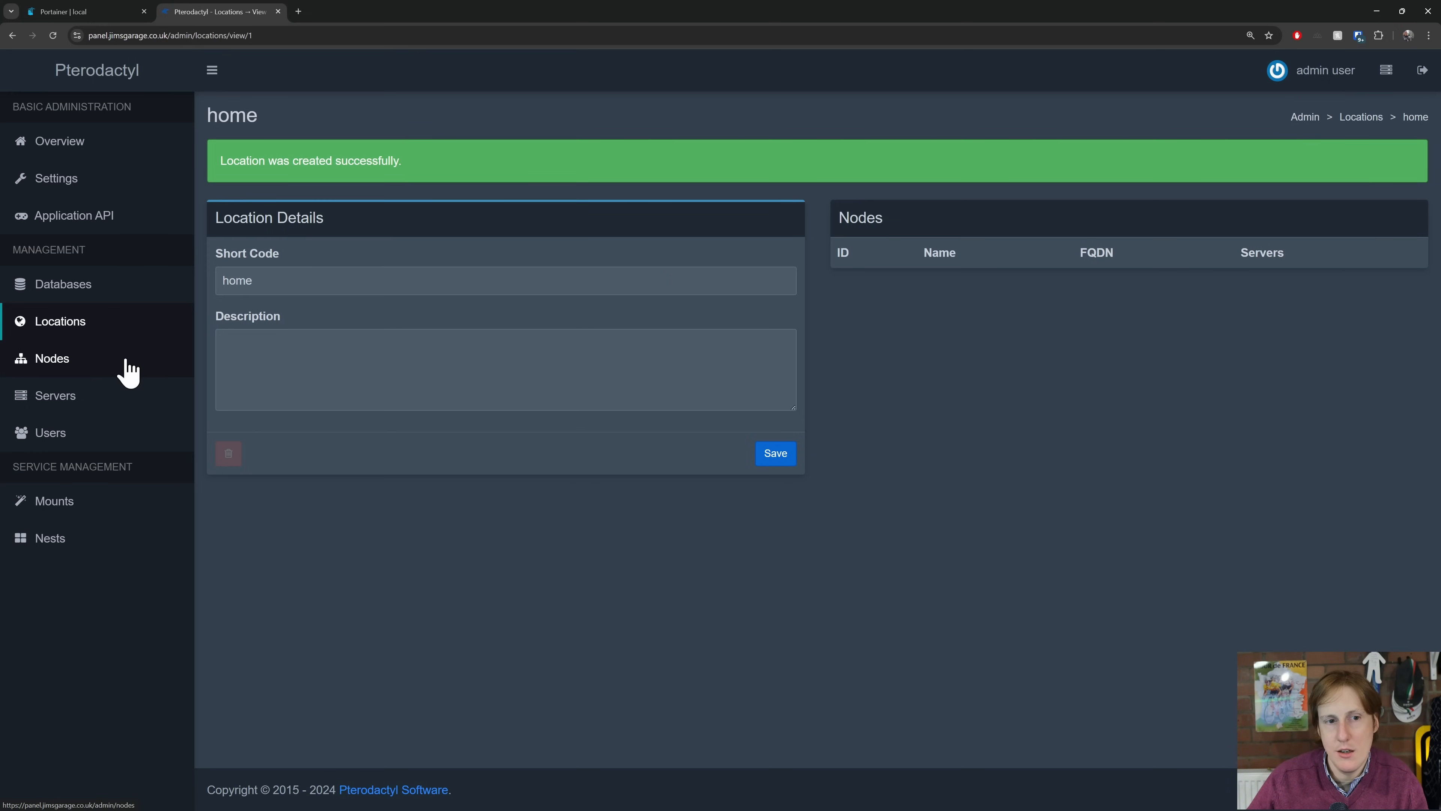
Start a new node from the node list and name it wings0
left_click(128, 368)
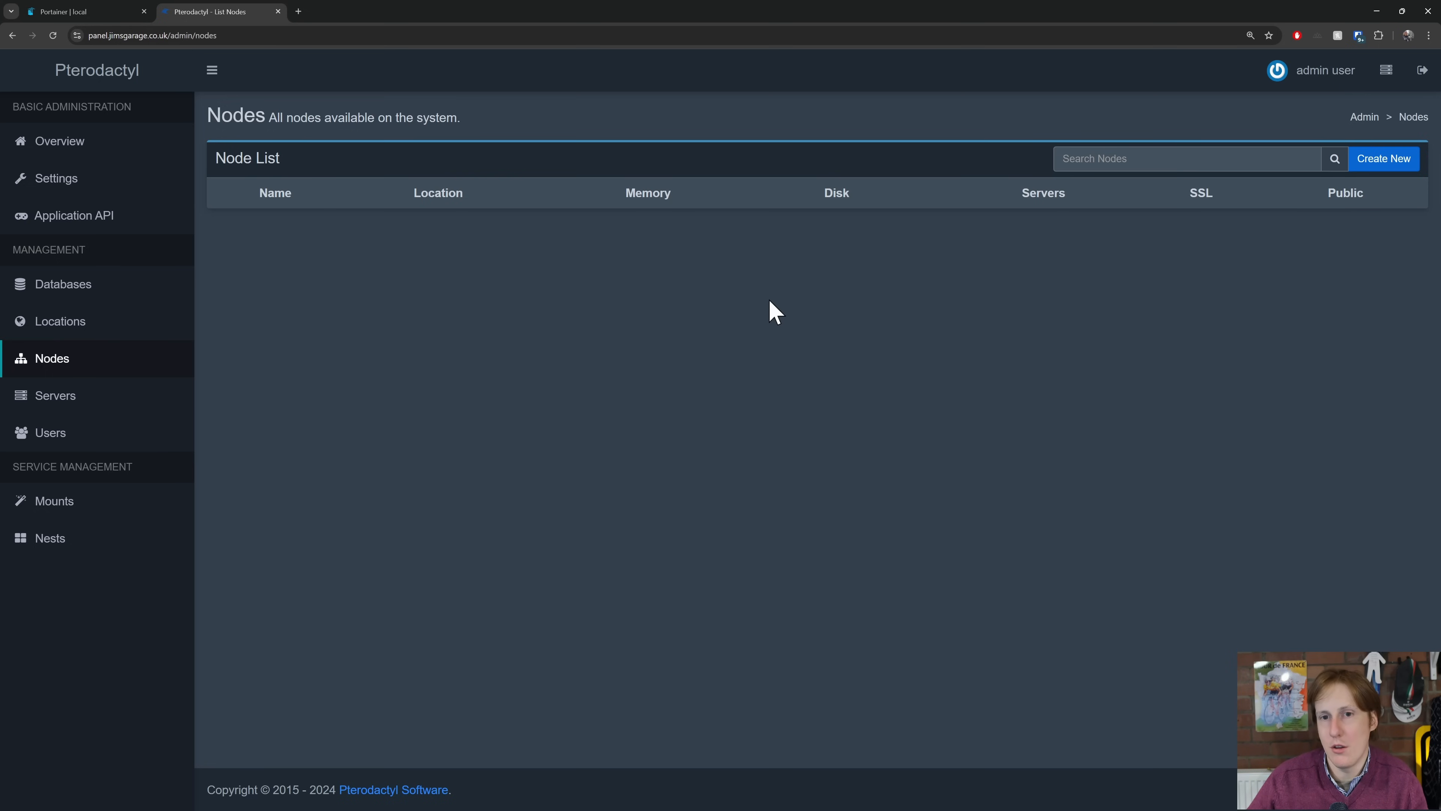
left_click(1406, 166)
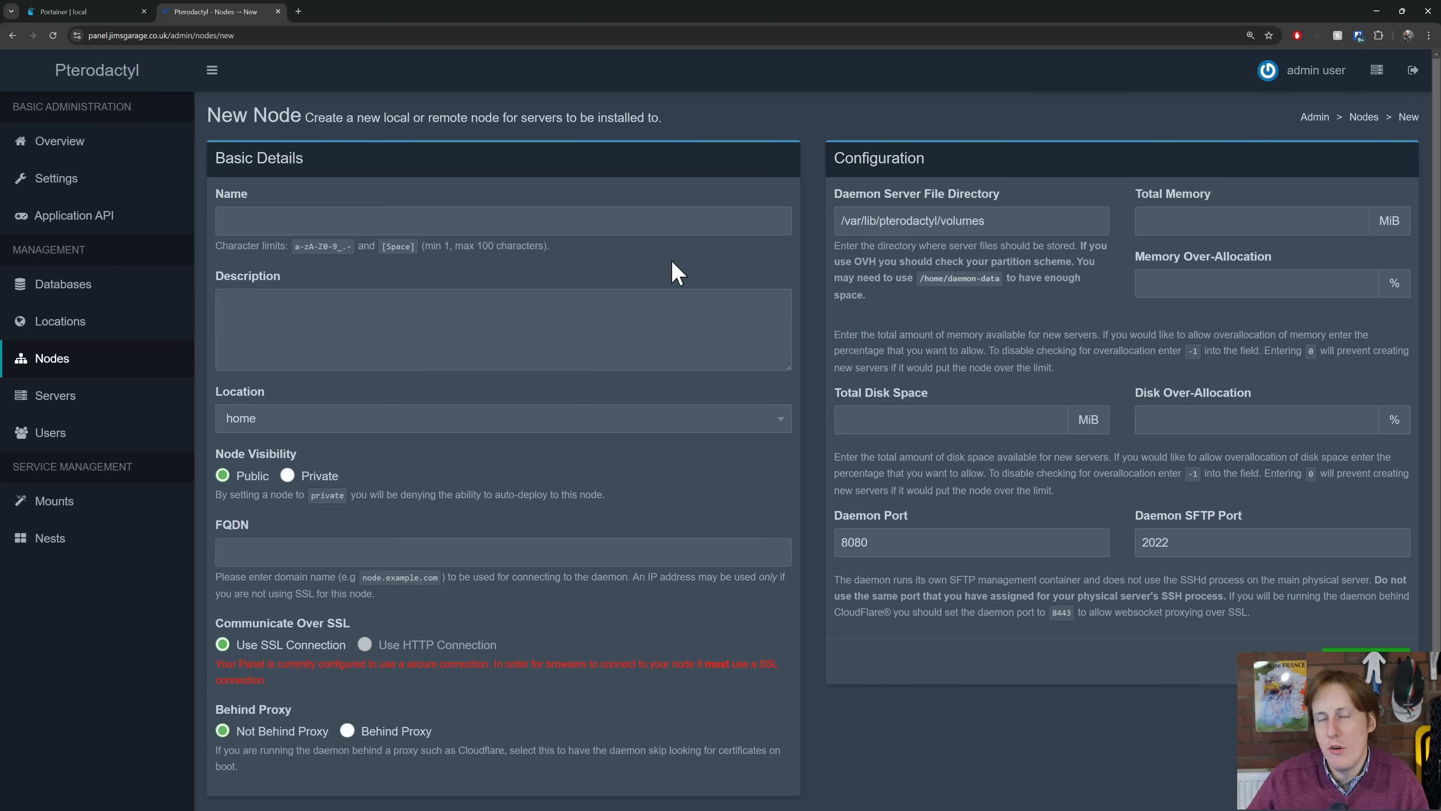
left_click(330, 220)
type("wings0")
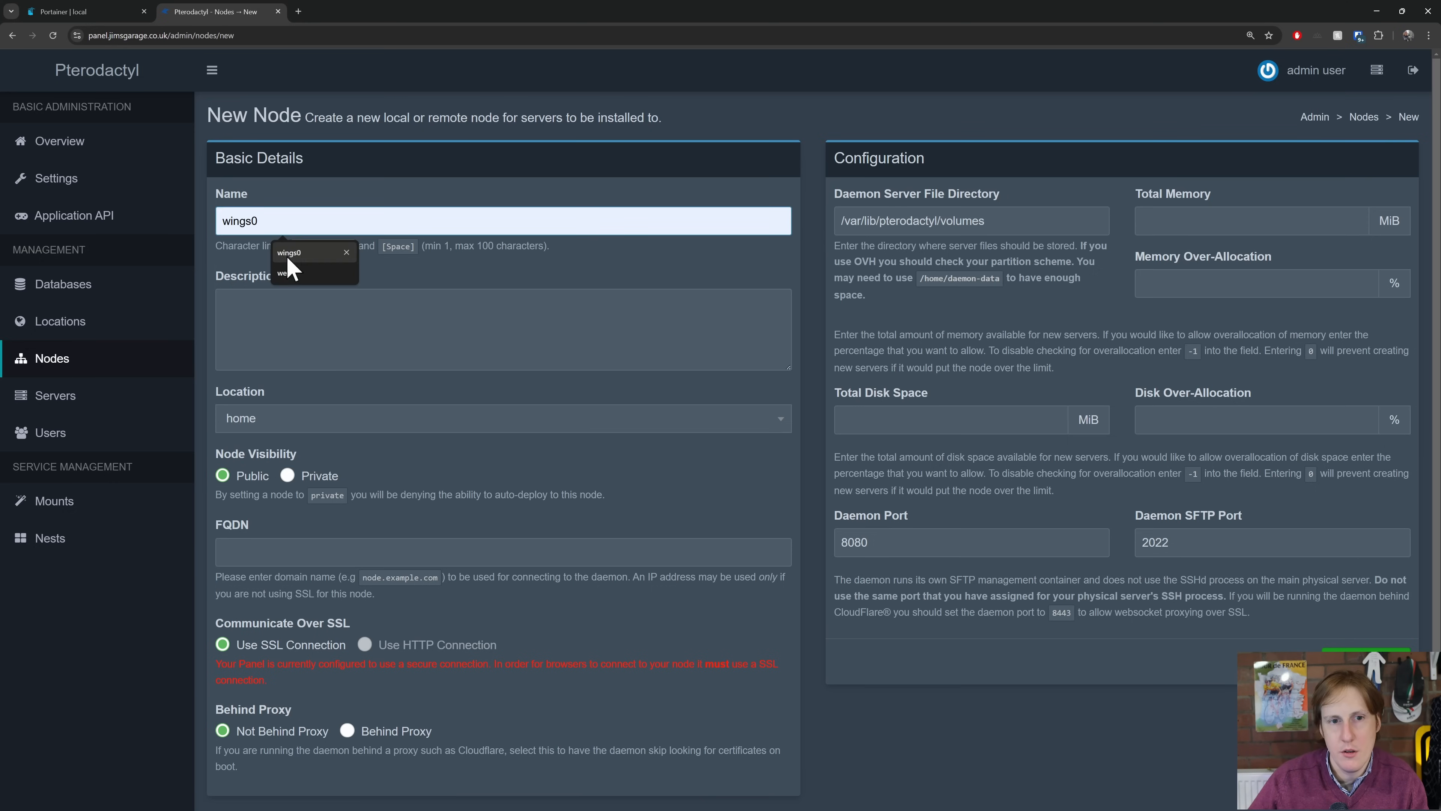
left_click(285, 254)
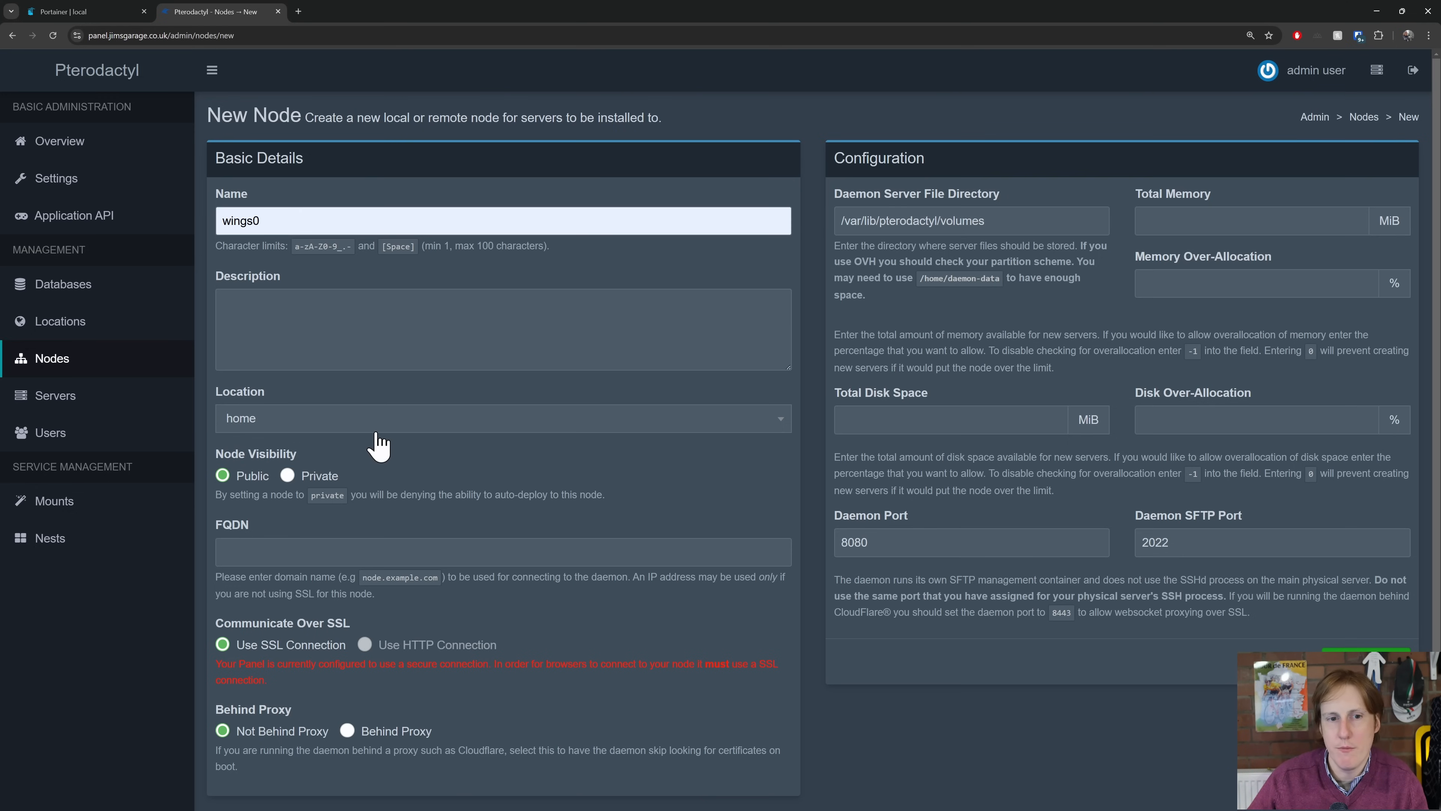
Set the new node's FQDN to wings0.jimsgarage.co.uk and mark it as Behind Proxy
left_click(282, 556)
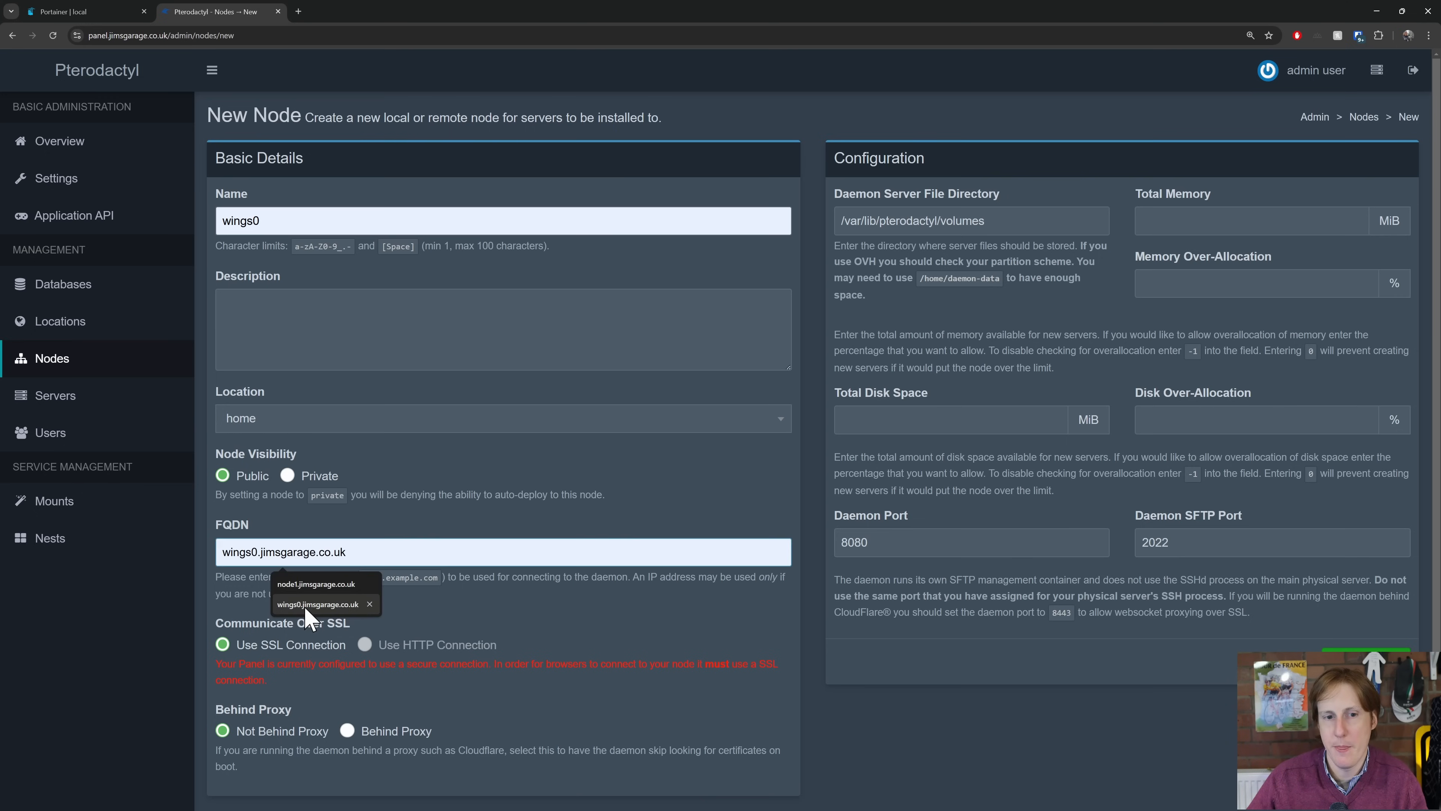
left_click(324, 588)
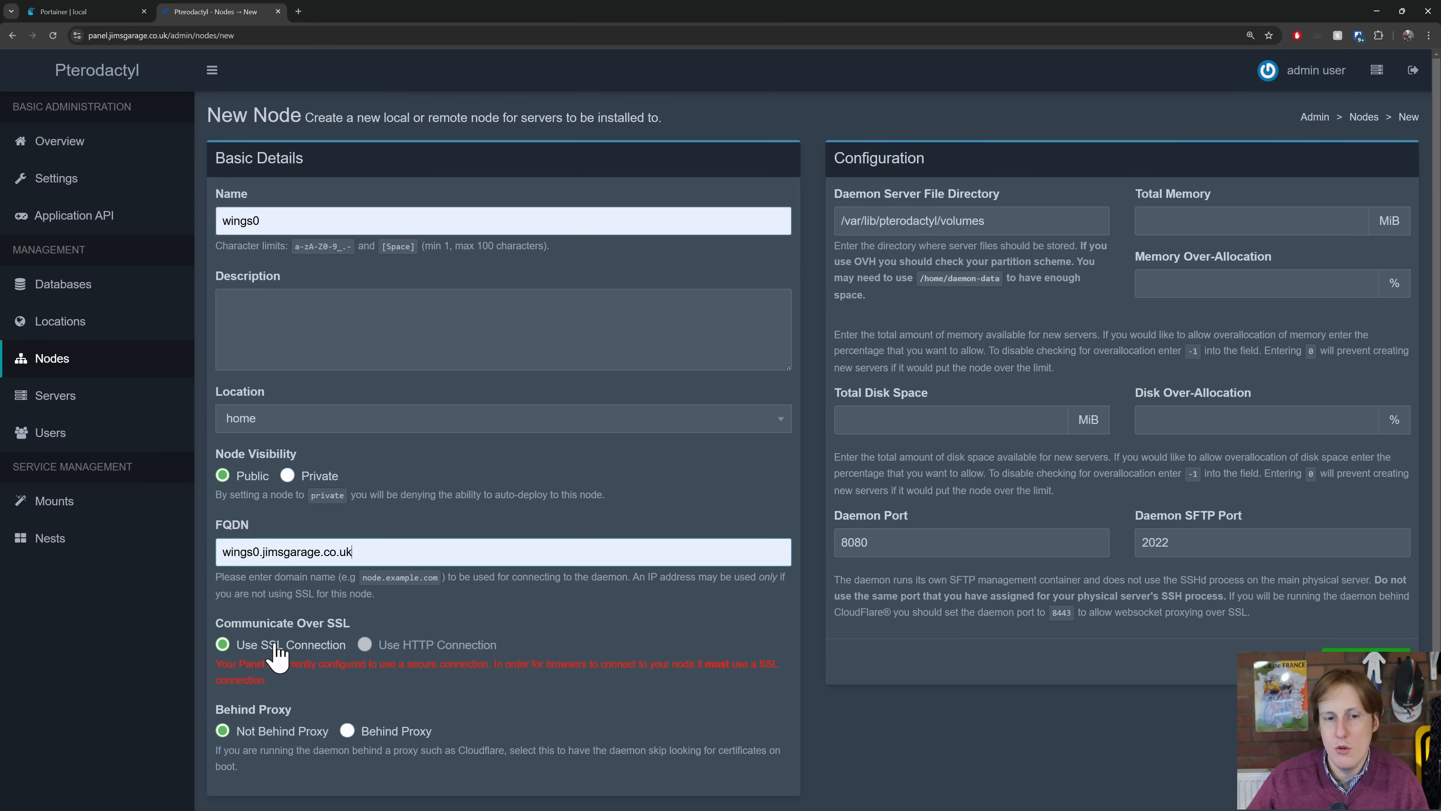
left_click(347, 731)
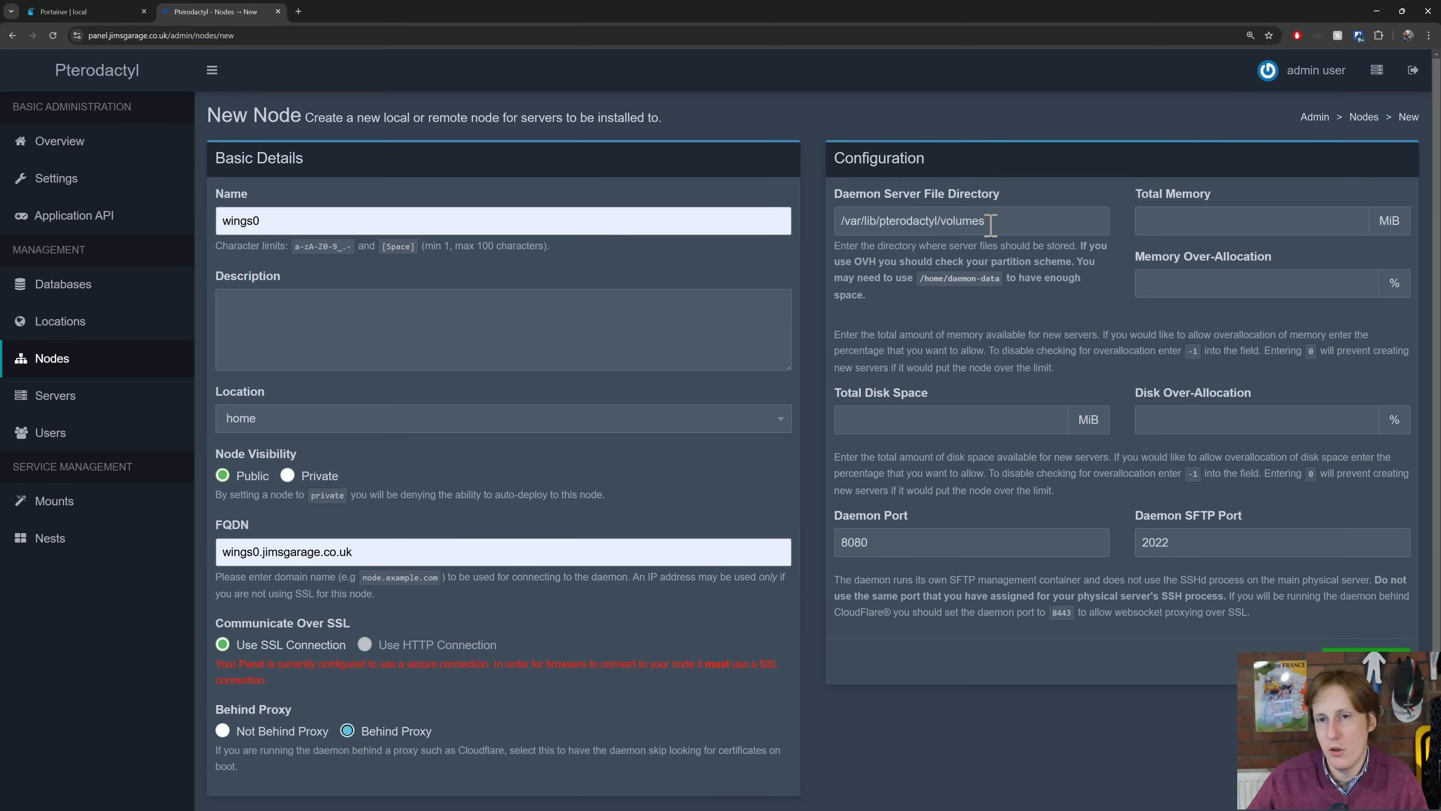
Set the new node's total memory to 2000 MiB with 0% memory over-allocation
left_click_drag(990, 224, 841, 224)
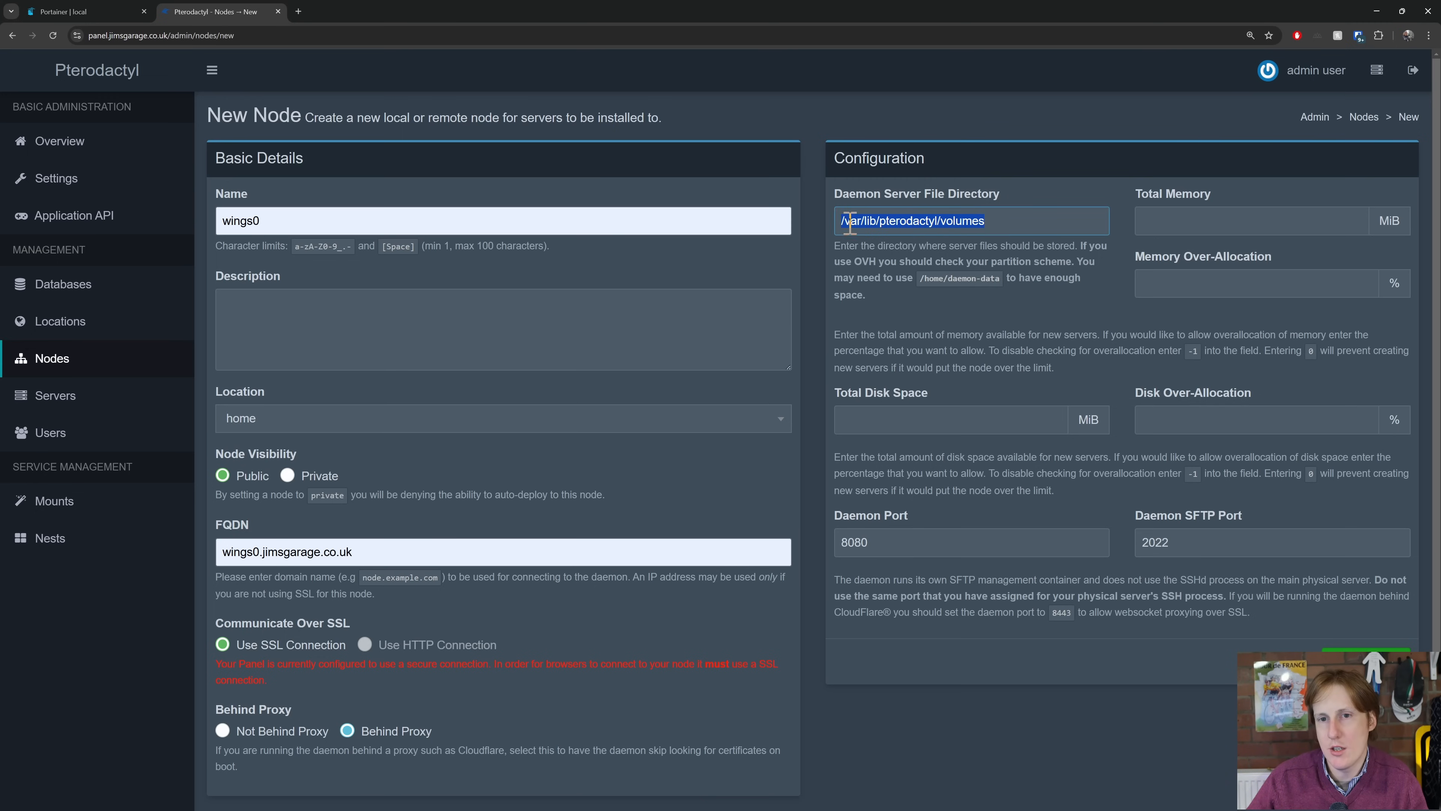
left_click(868, 248)
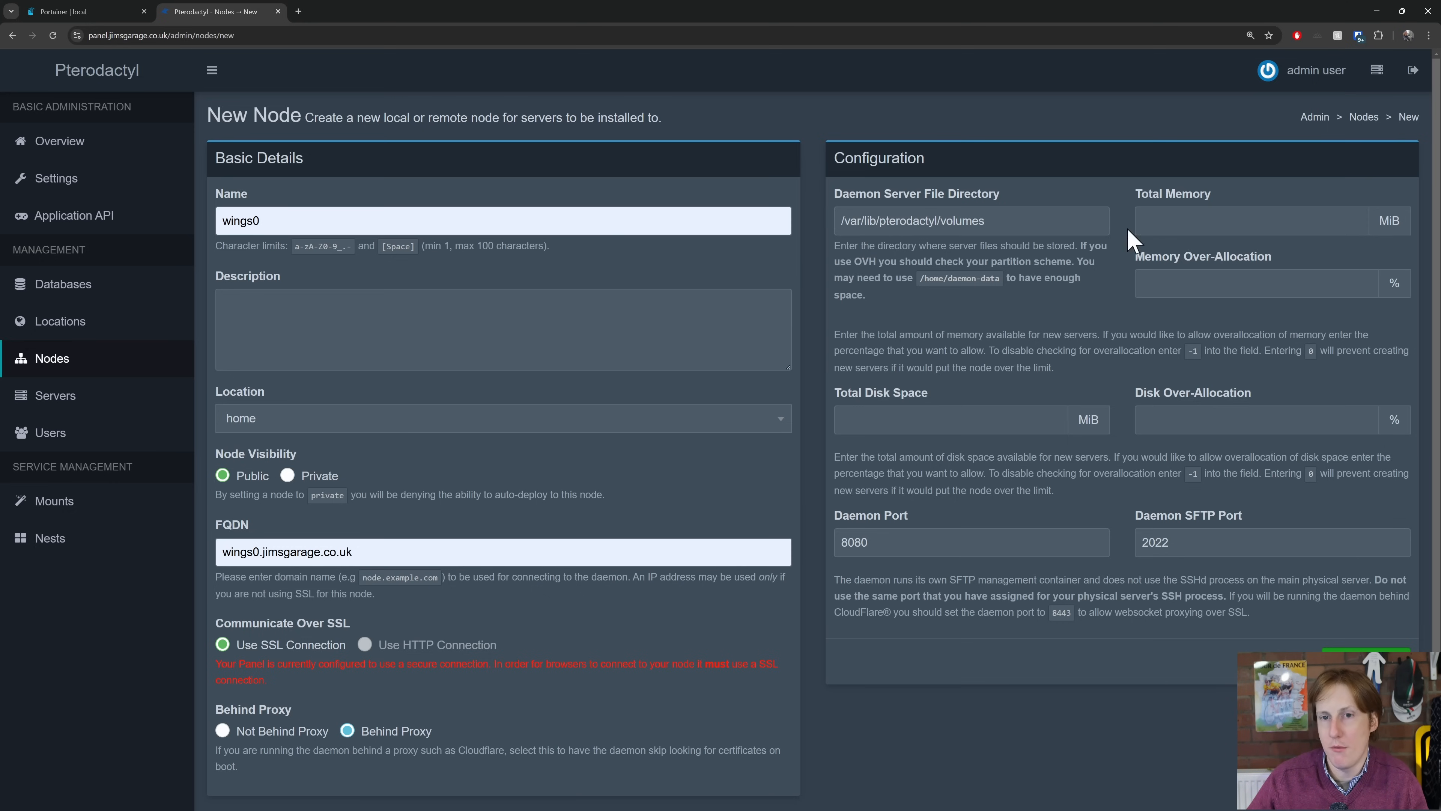
left_click(1189, 225)
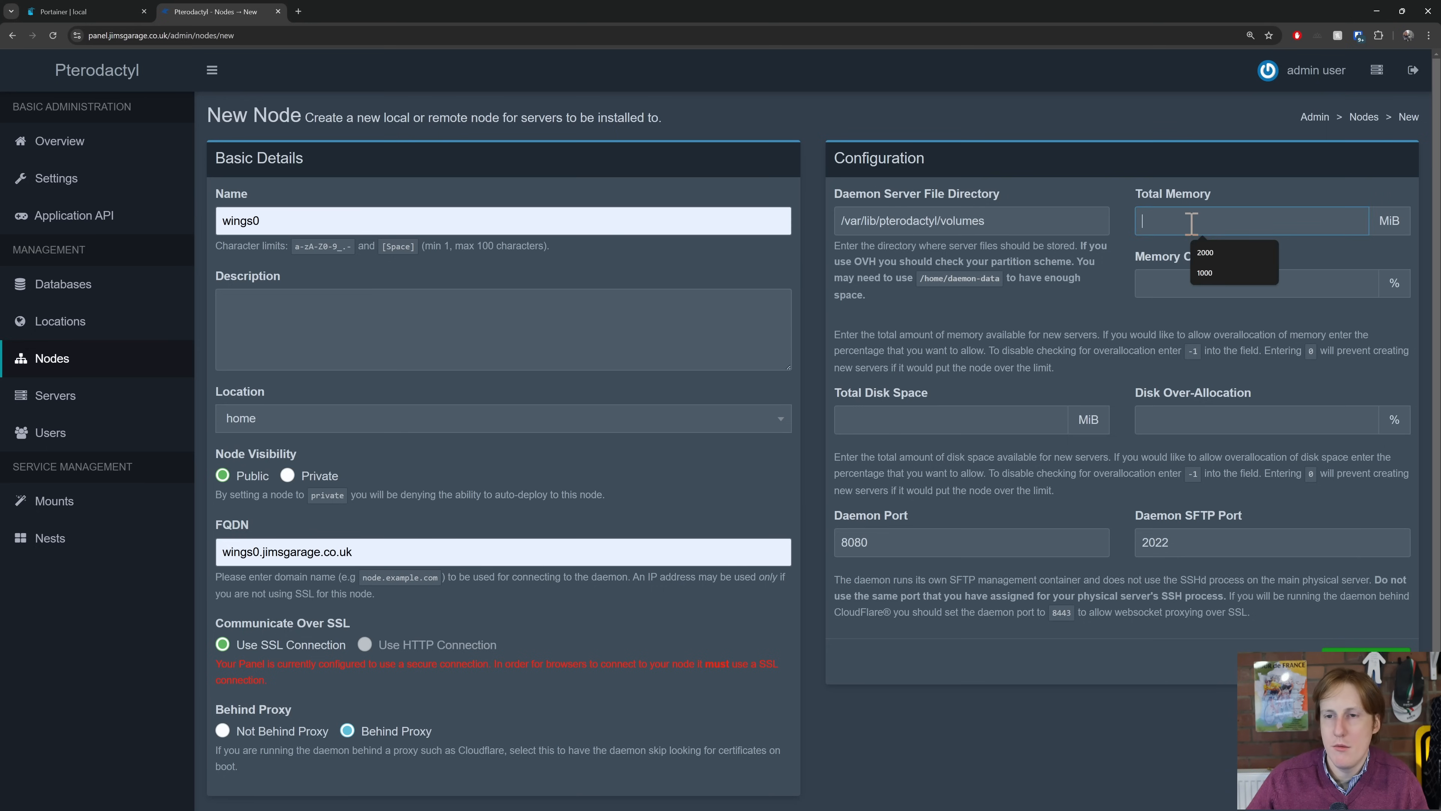
left_click(1219, 262)
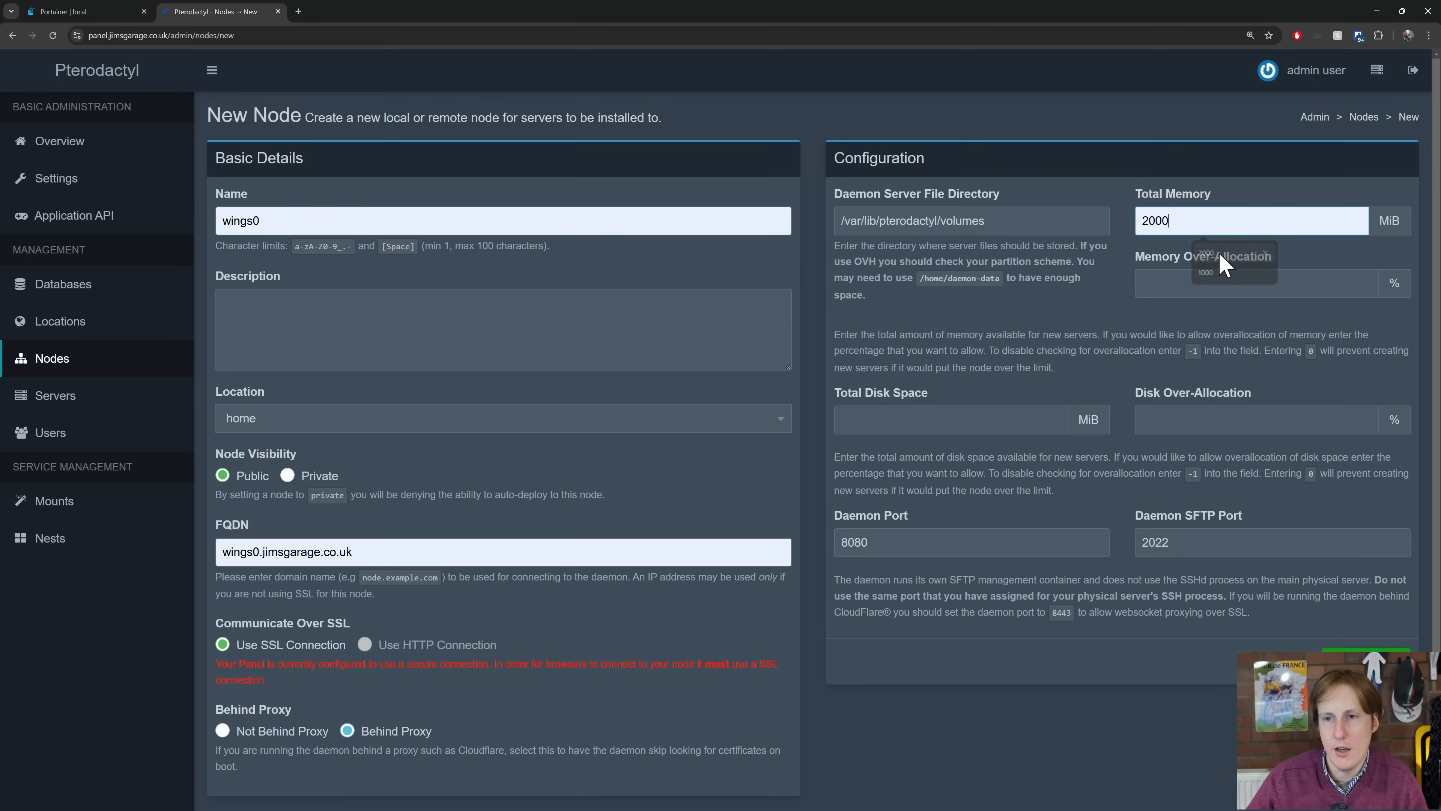
left_click(1193, 282)
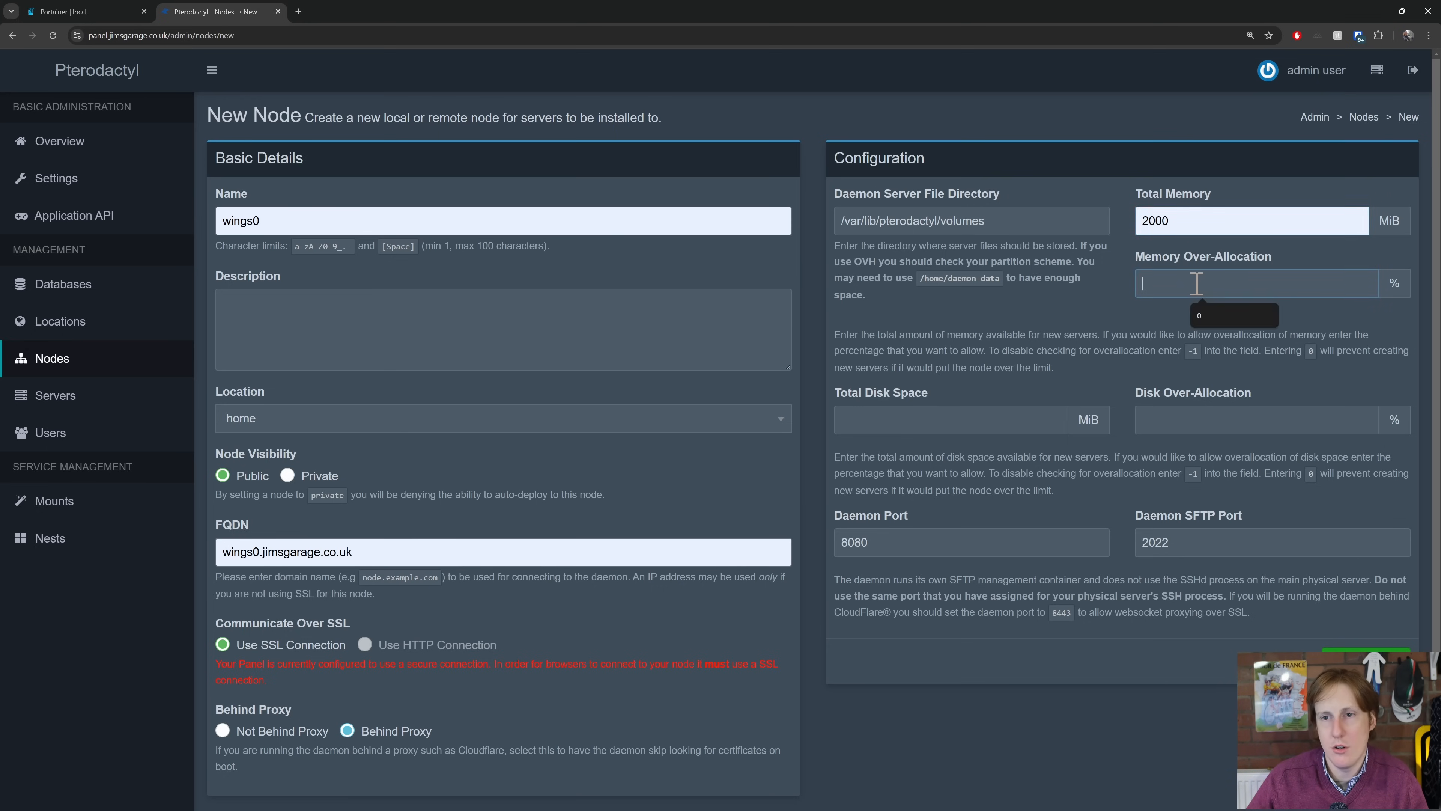
left_click(1216, 320)
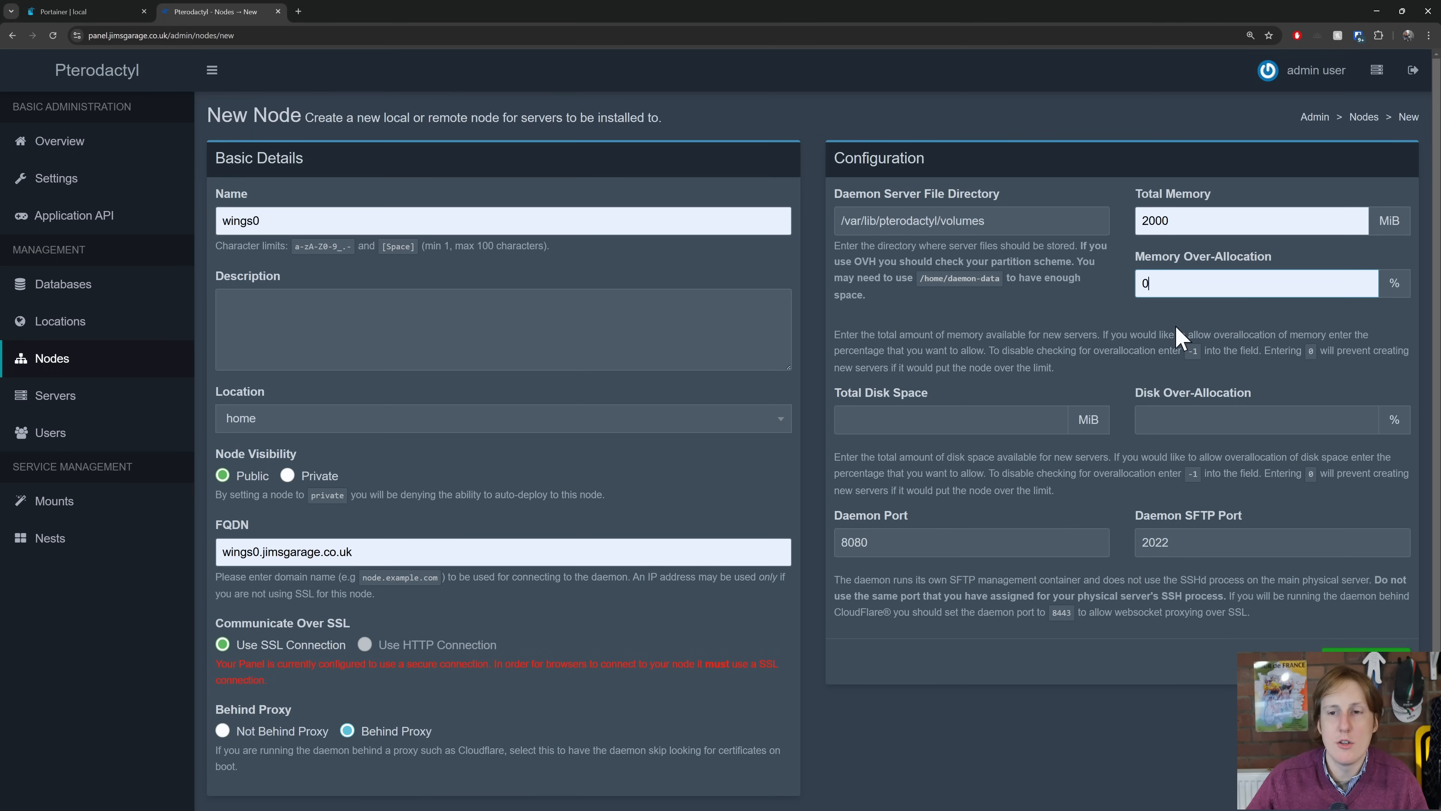
Set the disk space to 2000 MiB with 0% over-allocation and the daemon port to 443, and create the node
left_click(1003, 414)
left_click(957, 457)
left_click(1178, 415)
left_click(1206, 452)
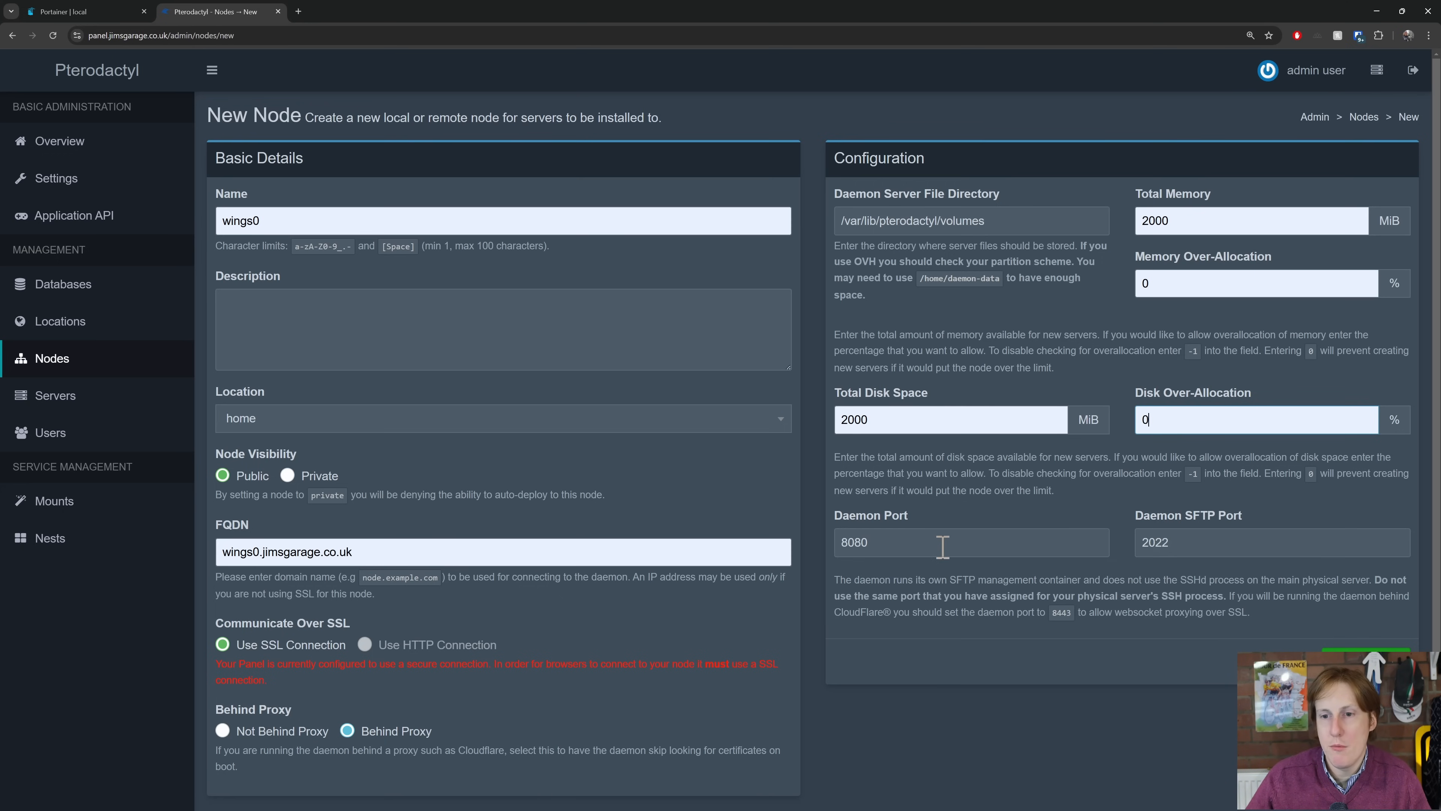
left_click_drag(913, 542, 834, 554)
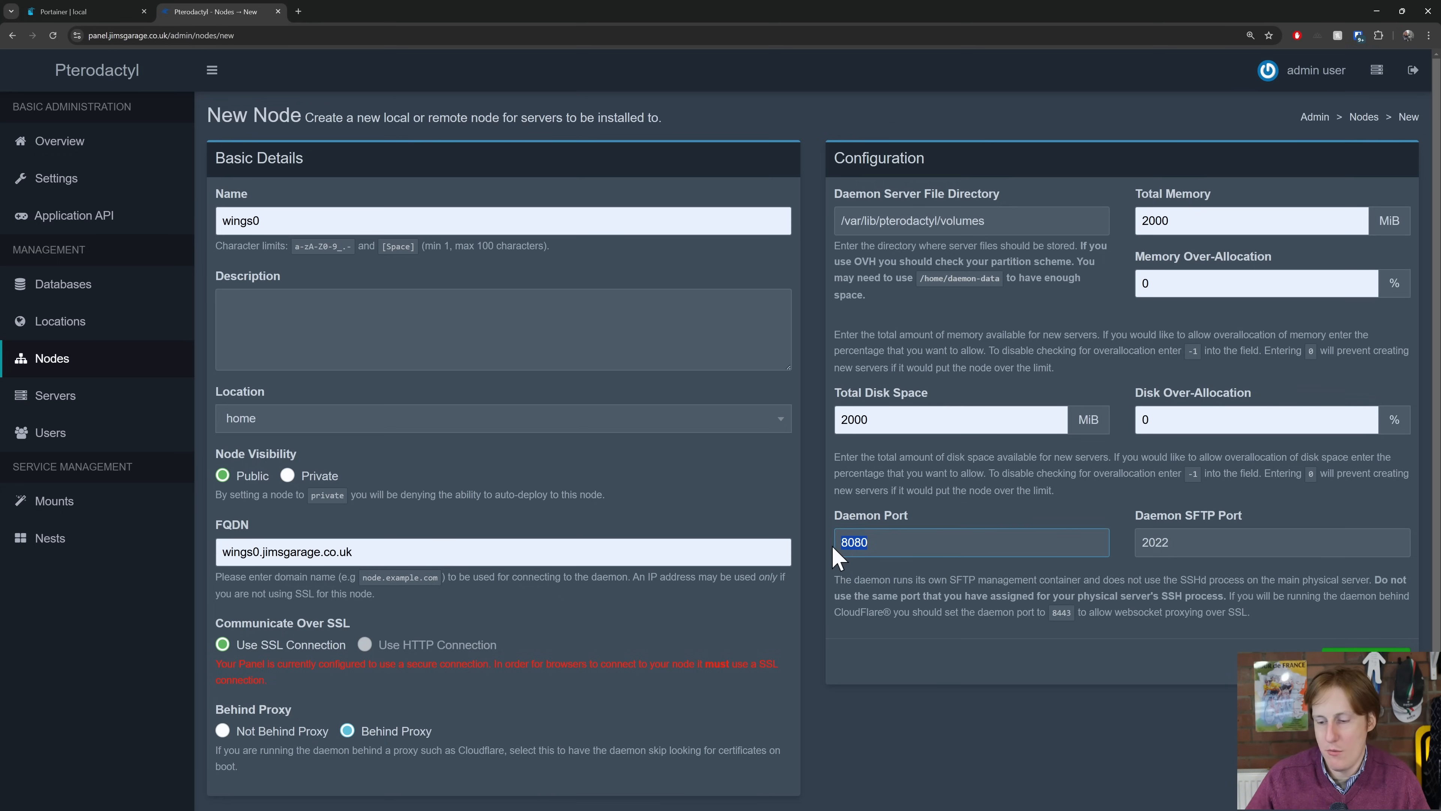
type("443")
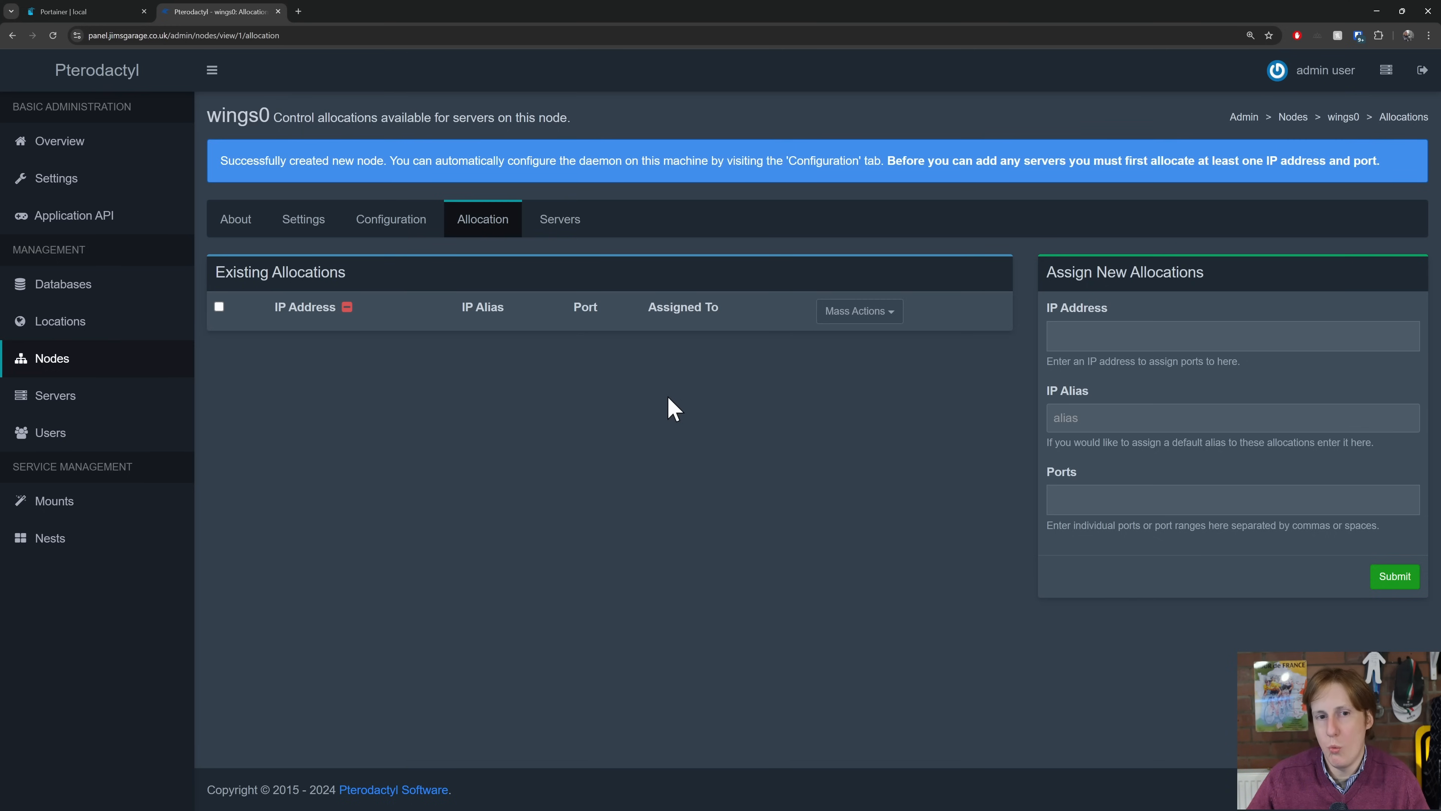
left_click(1115, 337)
type("0.0.0.0")
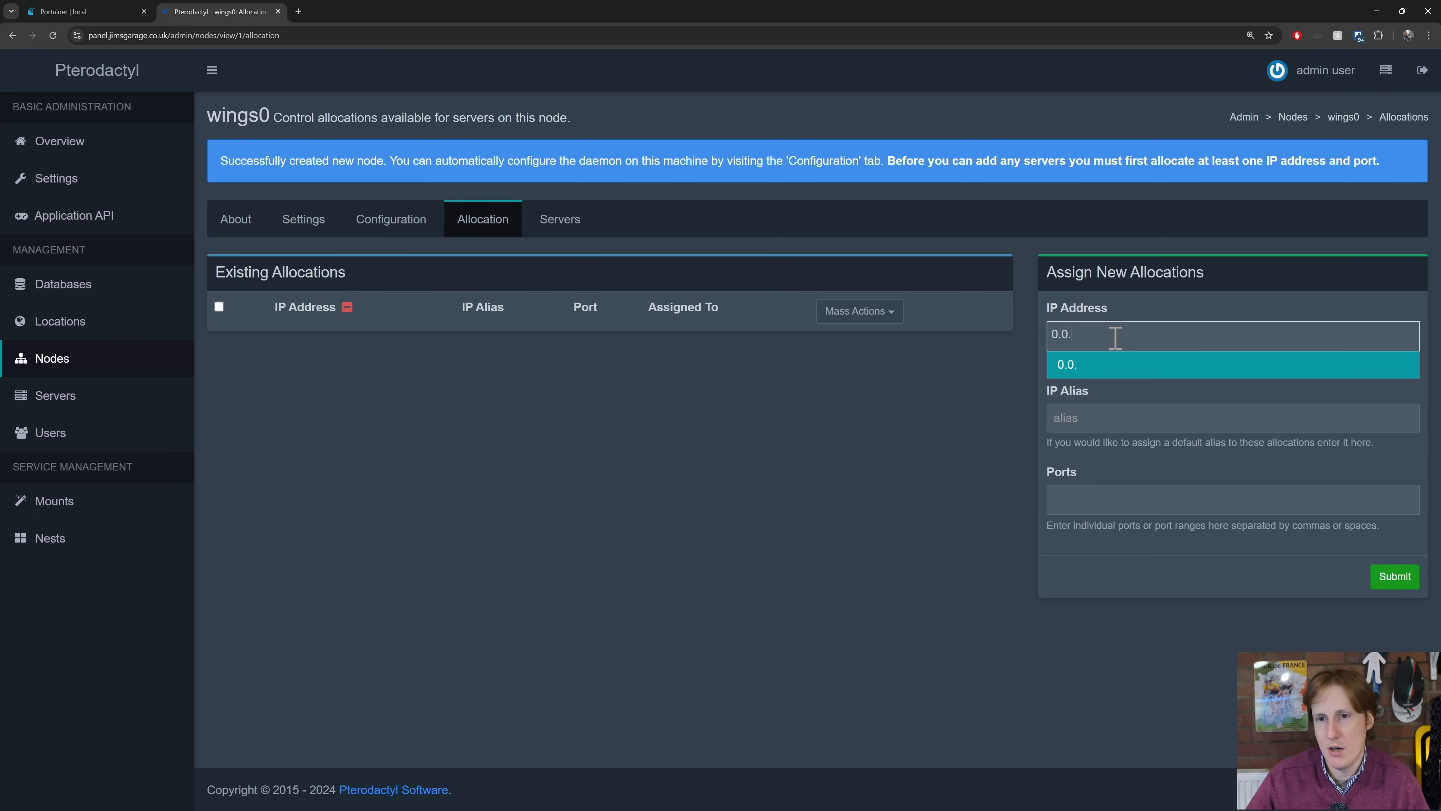
left_click(1119, 366)
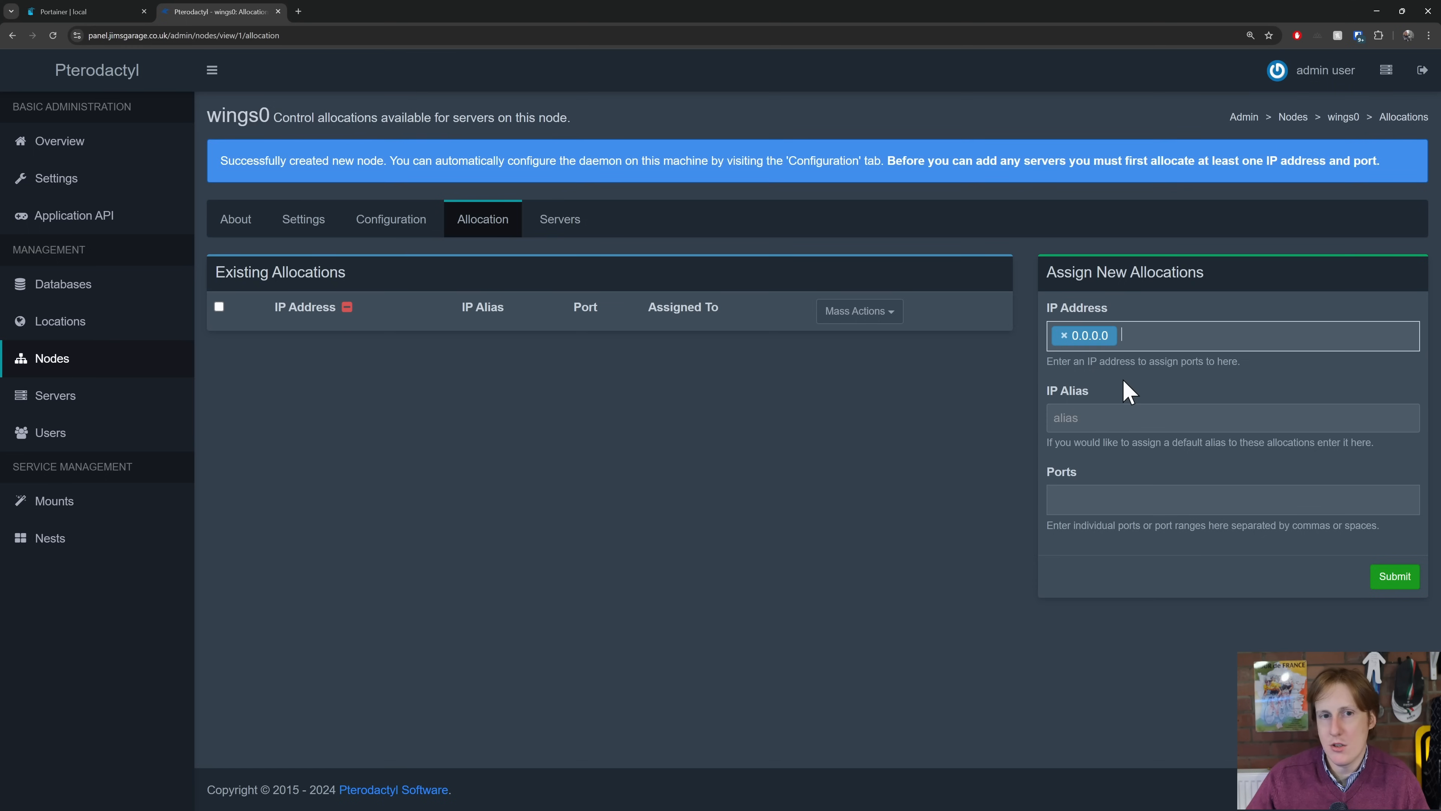
left_click(1115, 499)
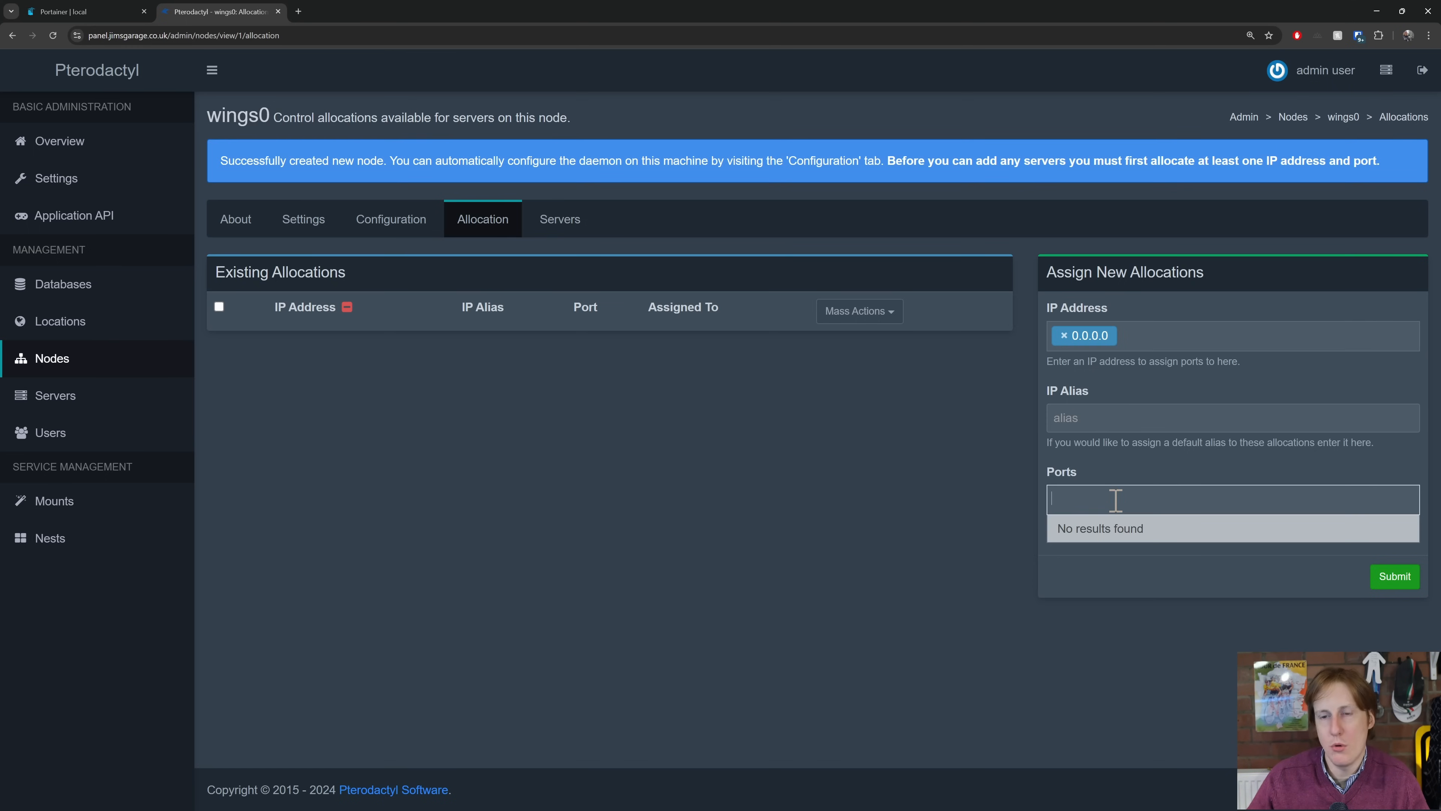
type("27000-2")
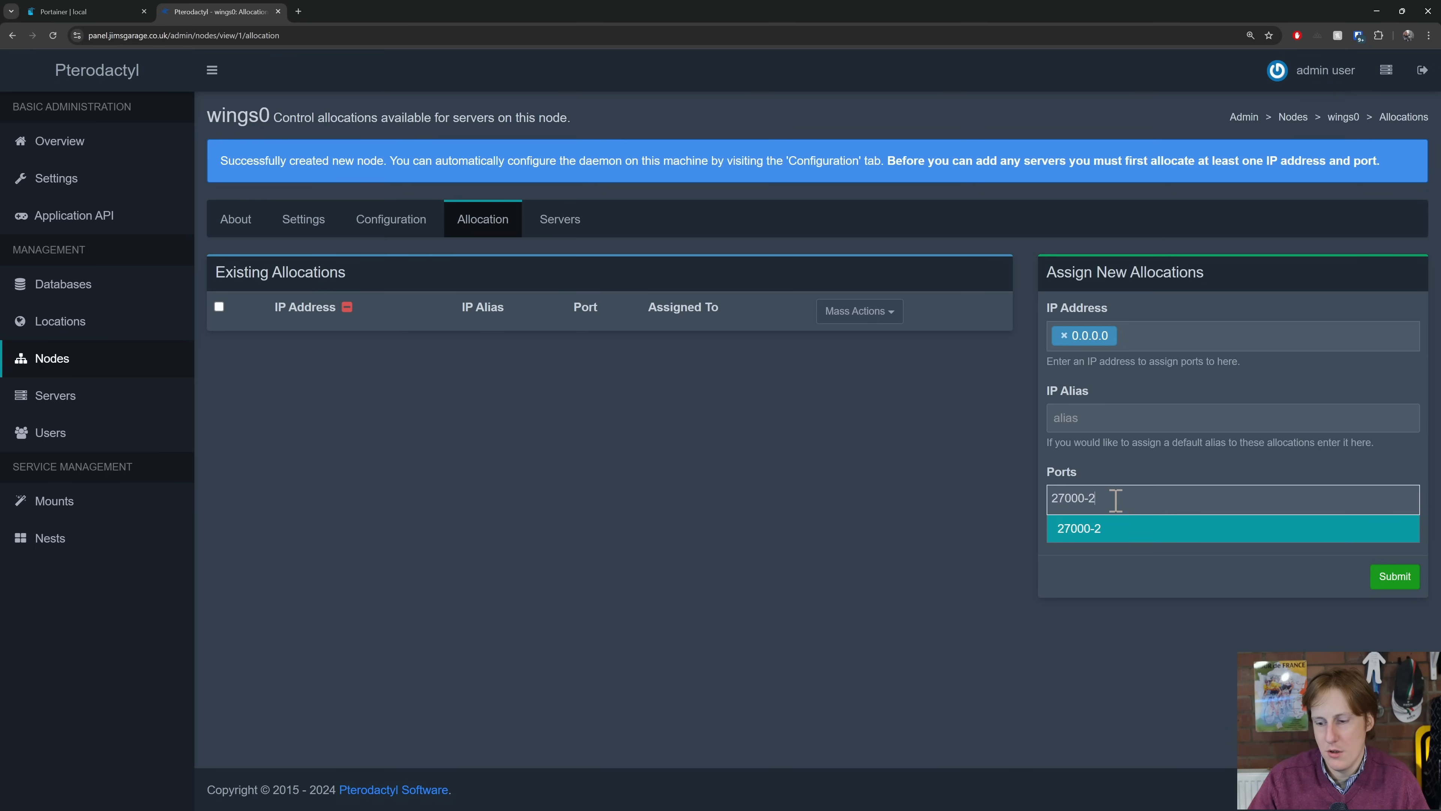
type("7005")
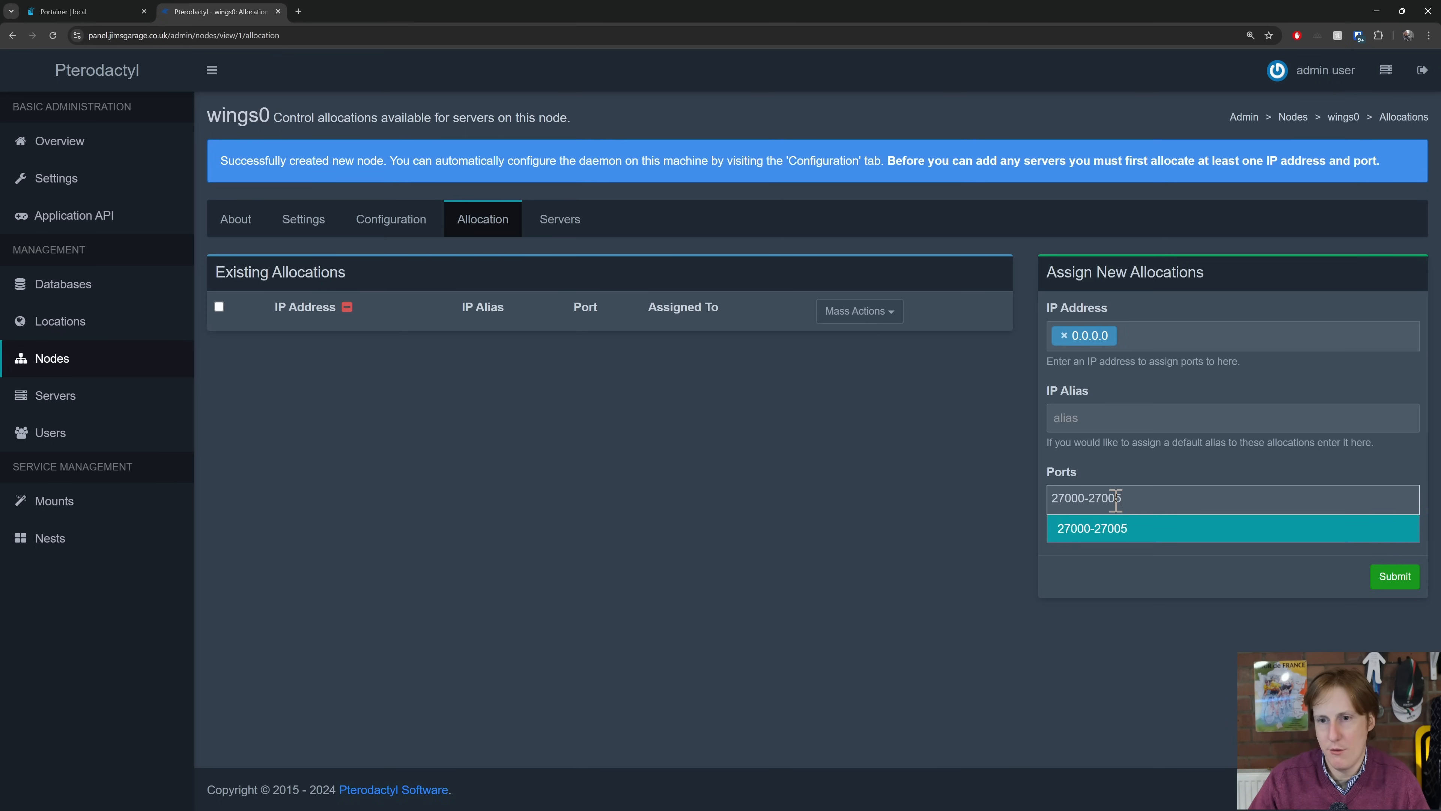
left_click(1125, 531)
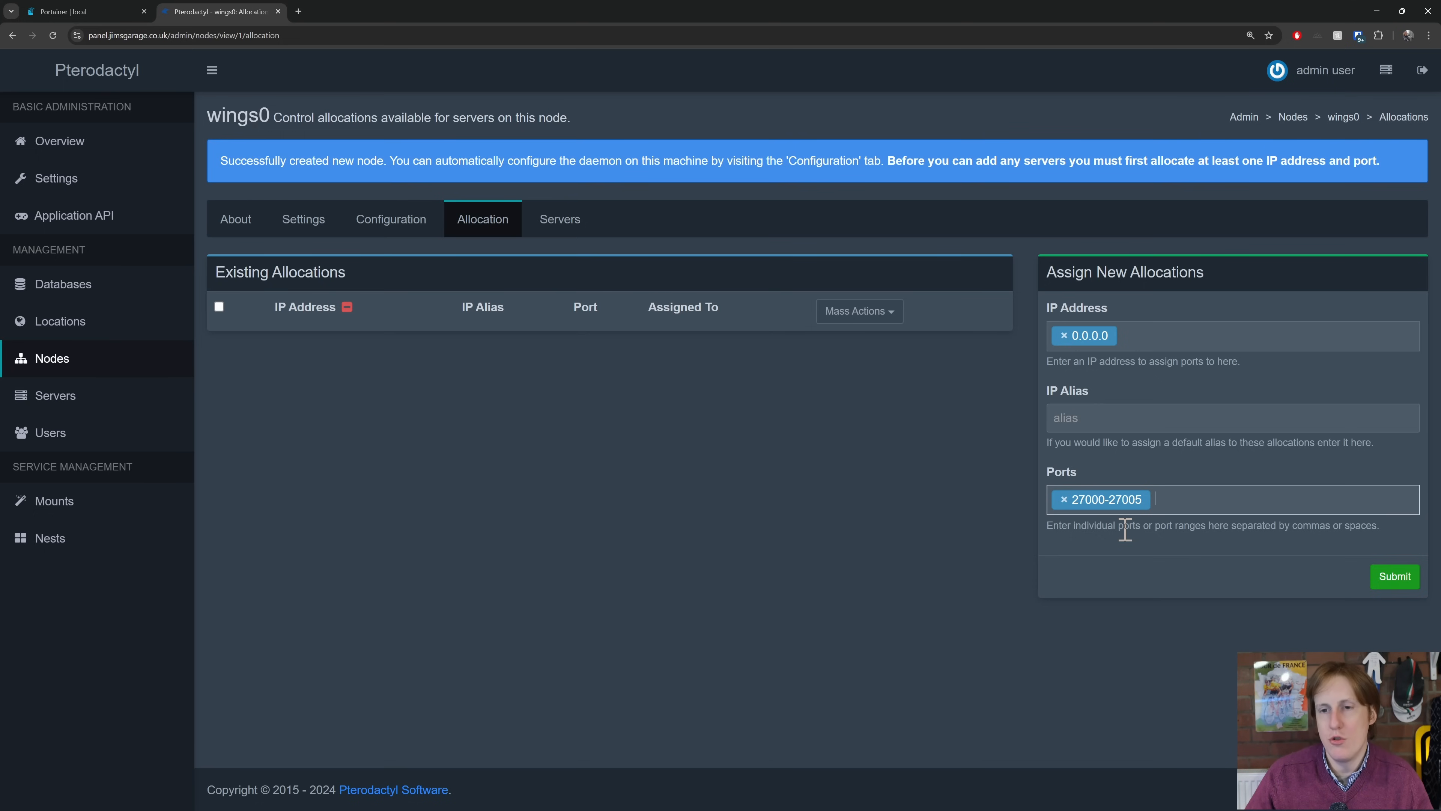
left_click(1399, 585)
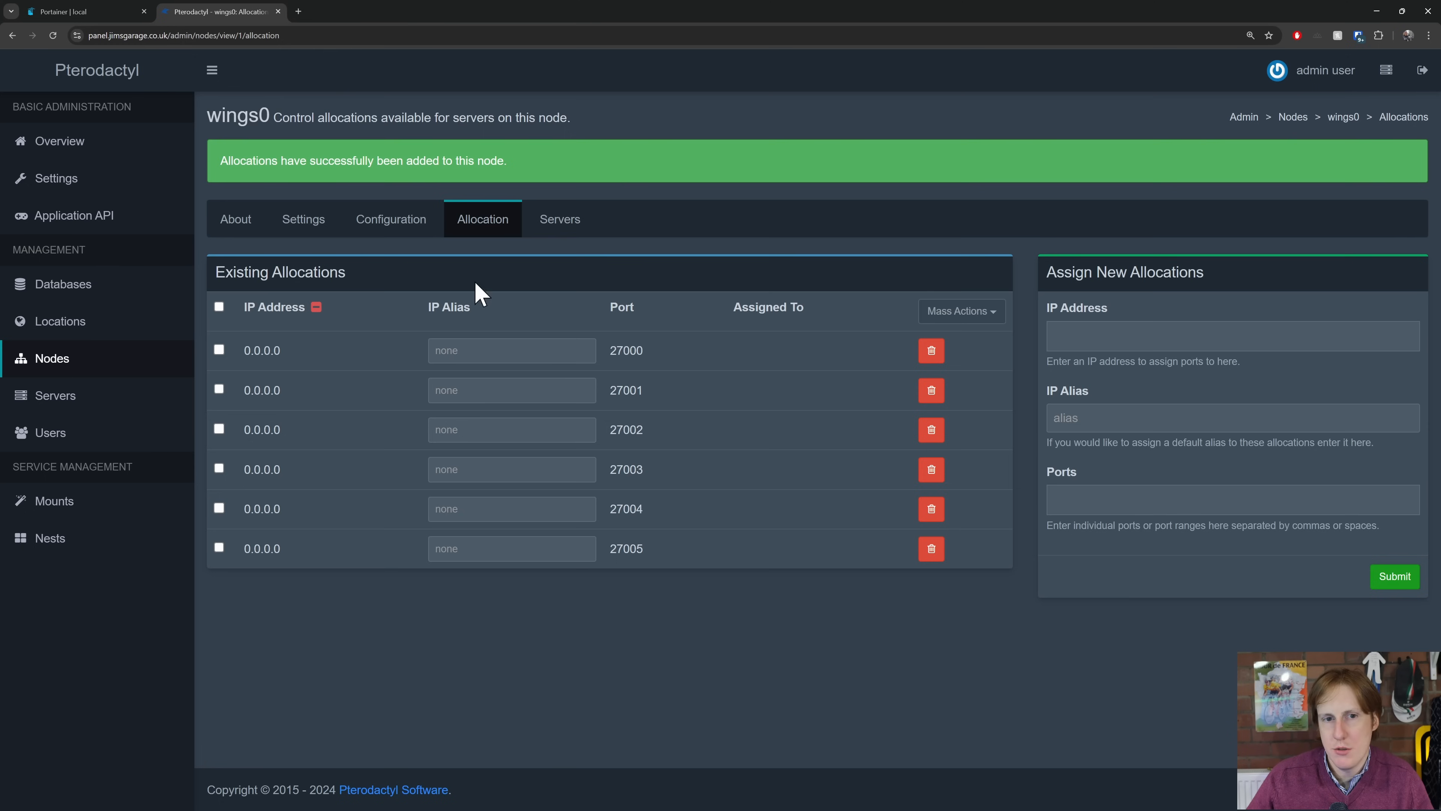
Open the wings0 node's configuration, and check the logs of the pterodactyl_wings container in Portainer
left_click(390, 222)
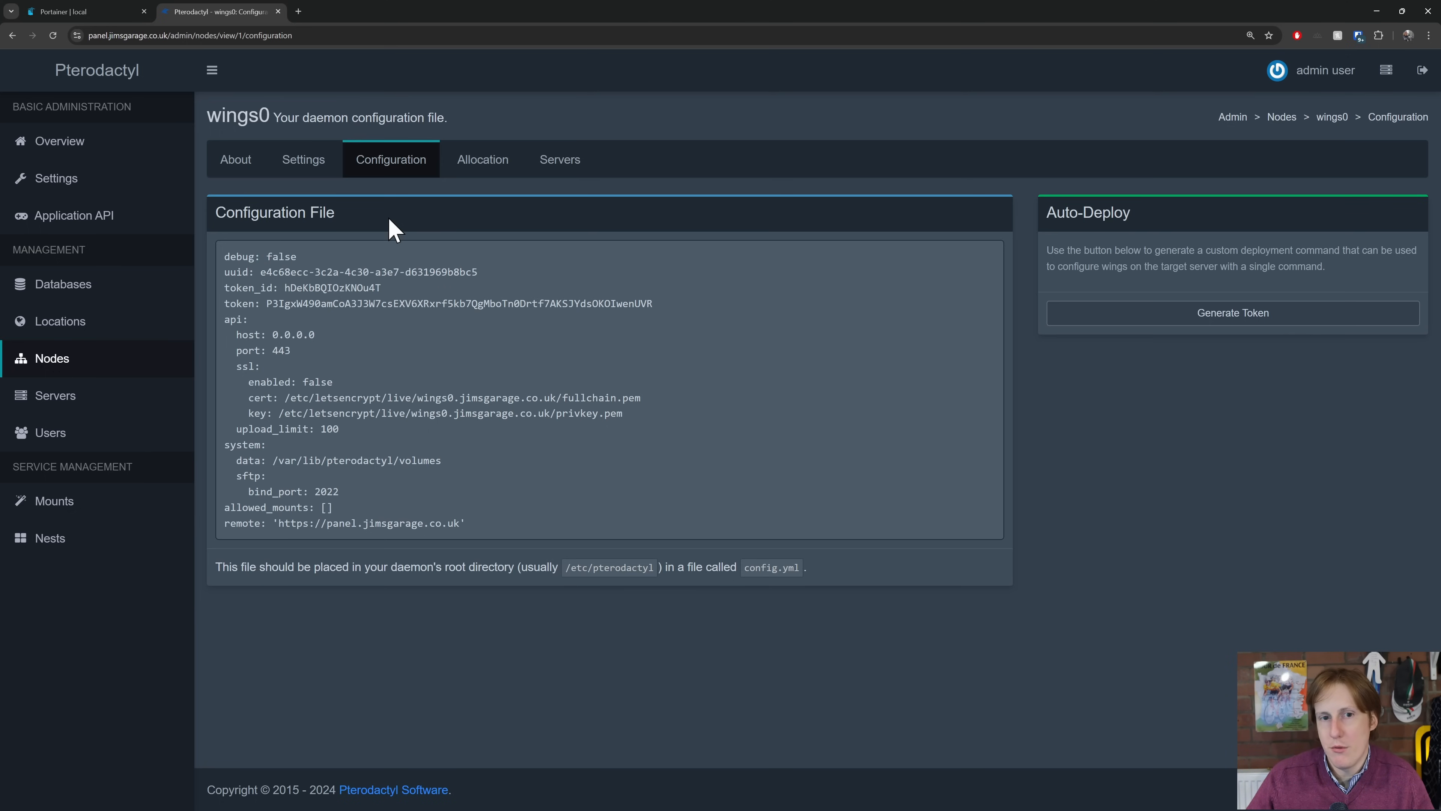
left_click(67, 11)
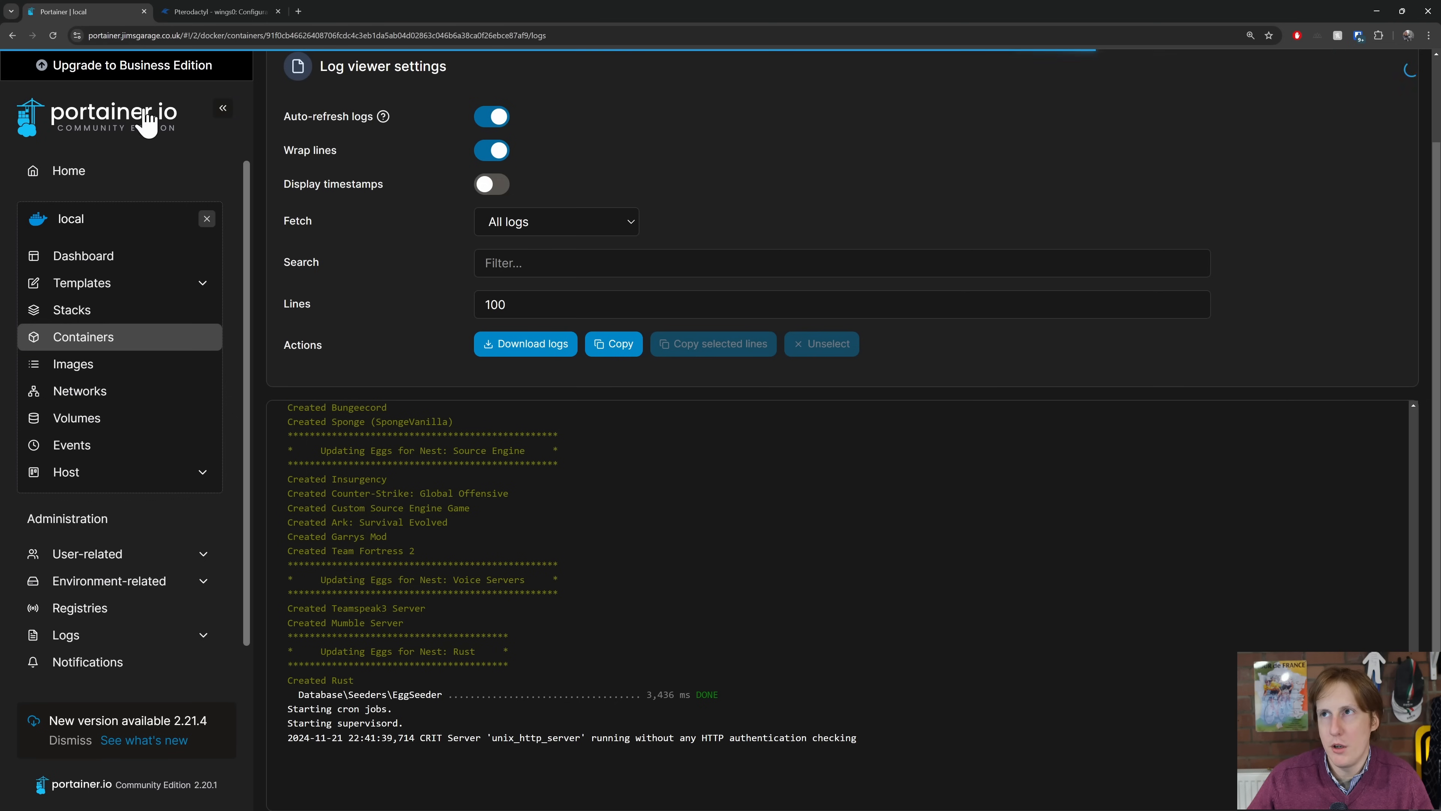
left_click(139, 339)
scroll(537, 684, "down", 5)
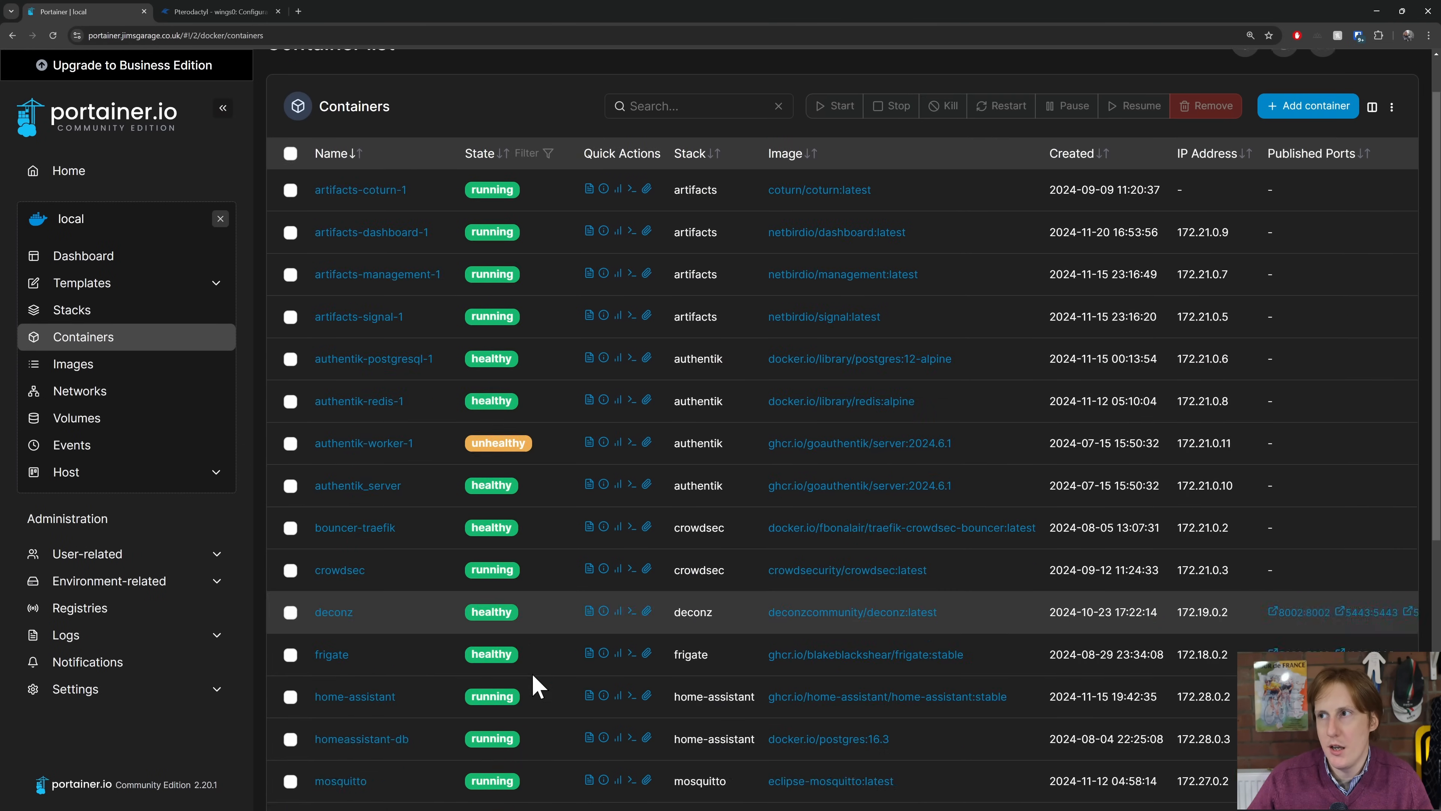
left_click(588, 598)
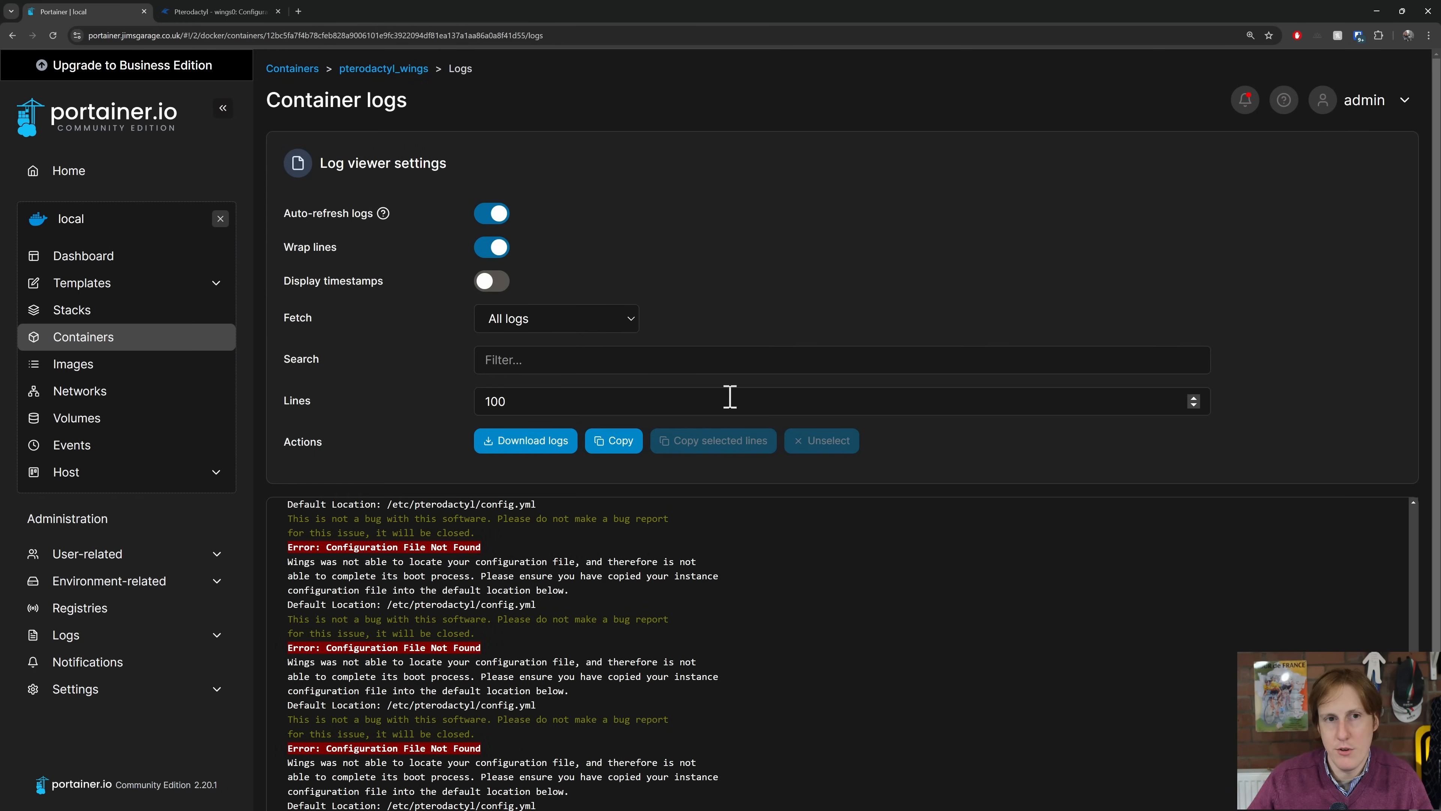
Select the wings0 configuration text in the Pterodactyl panel, and review the generated part, API port and remote URL of its extended version in Notepad
left_click(218, 11)
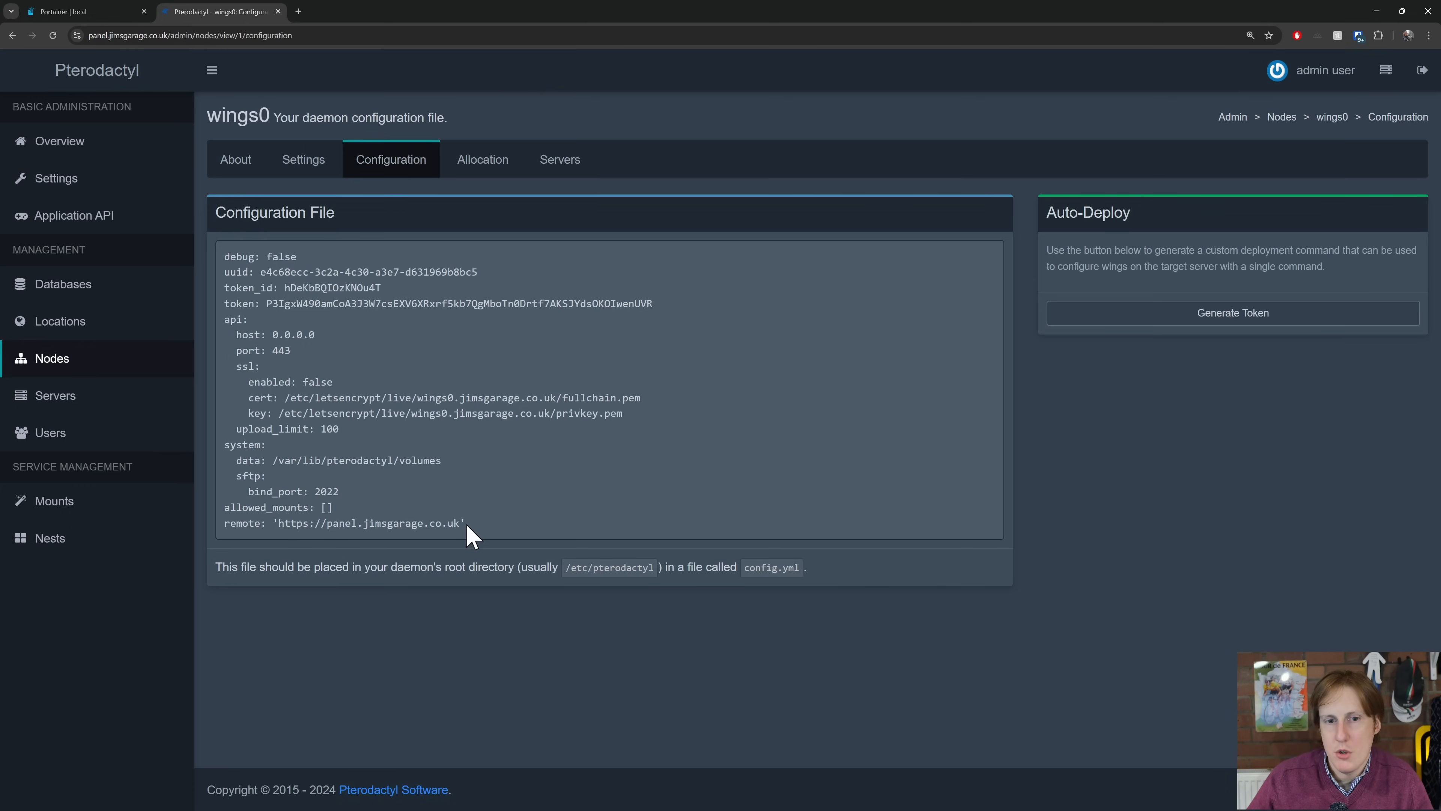
left_click_drag(467, 520, 221, 256)
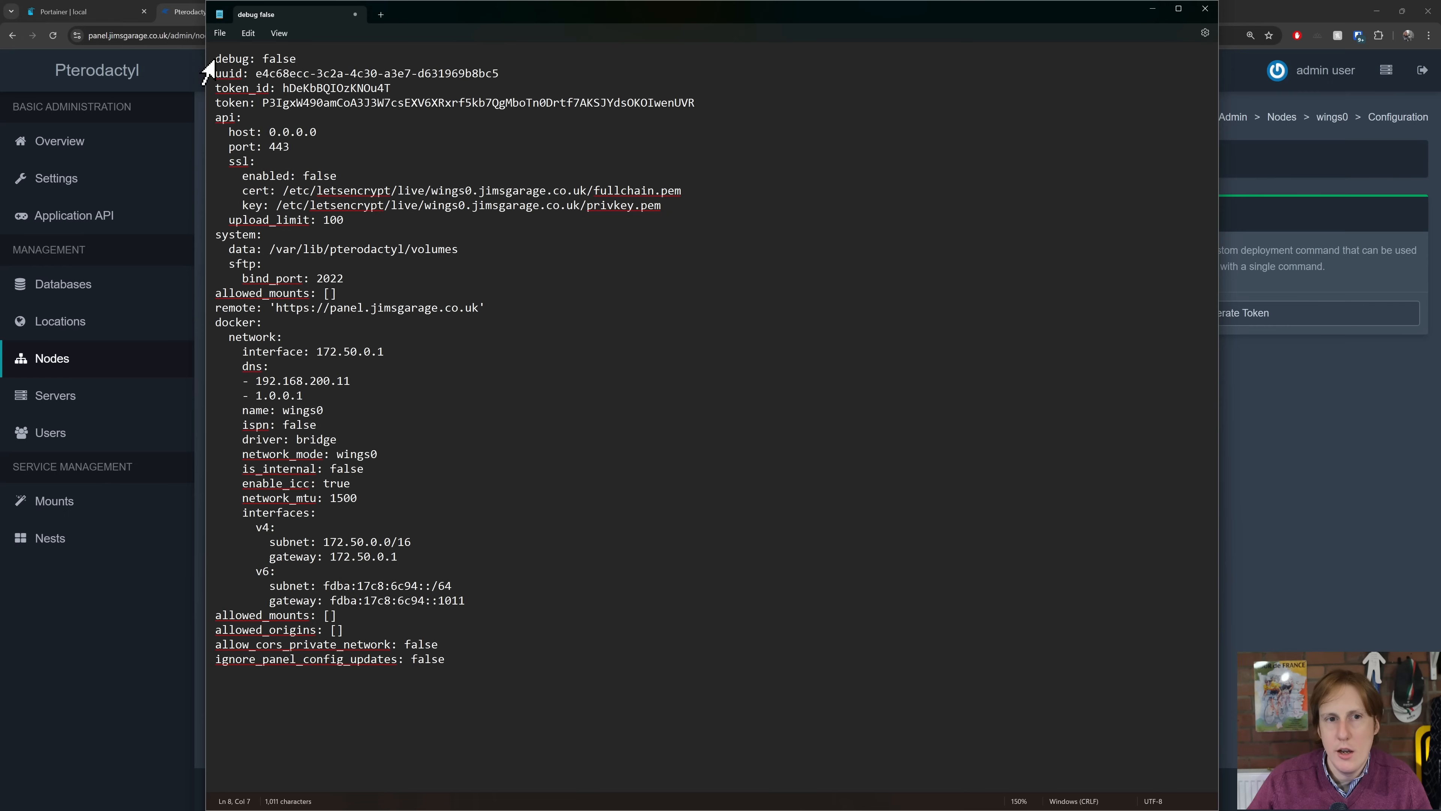
left_click_drag(215, 59, 491, 308)
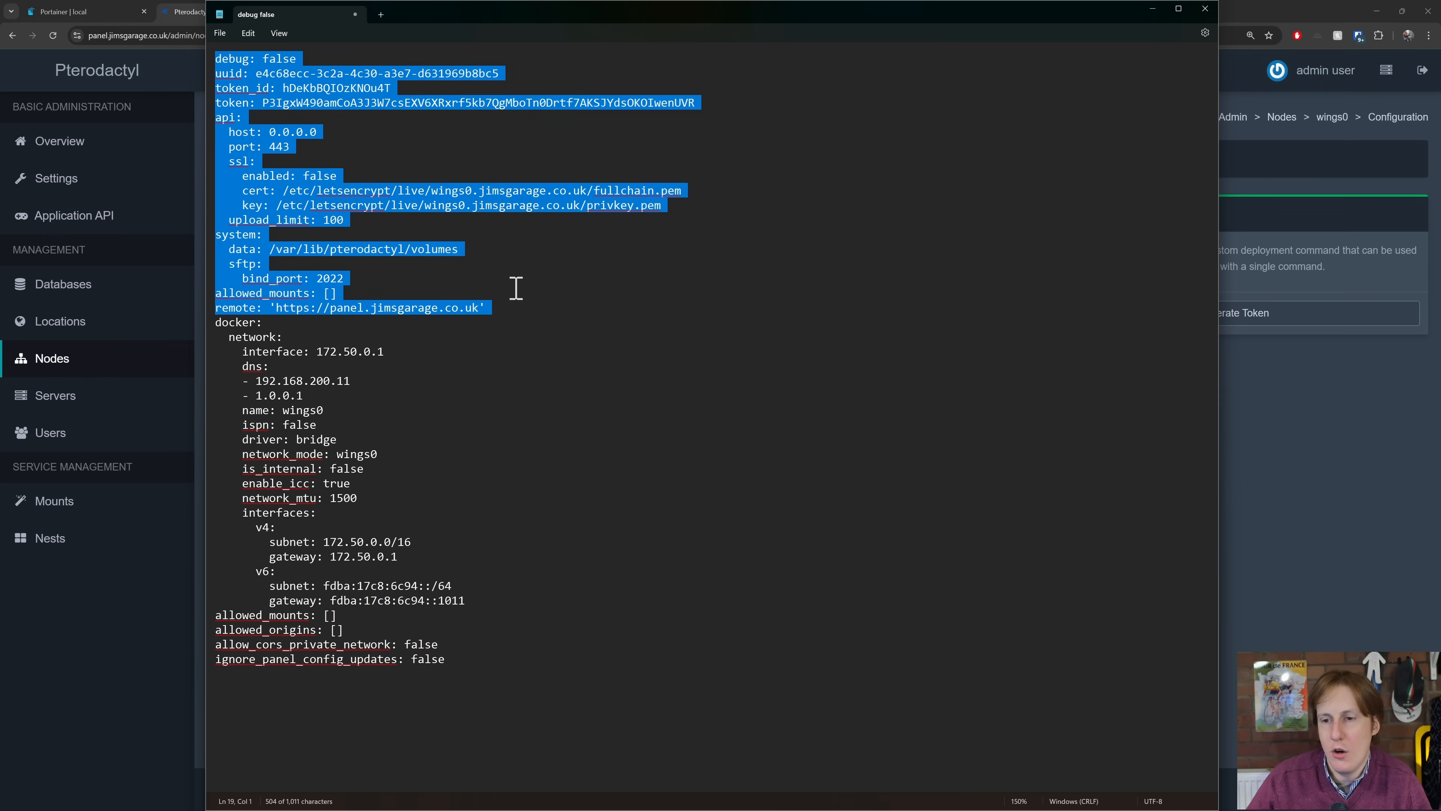
left_click(326, 149)
left_click_drag(270, 147, 284, 148)
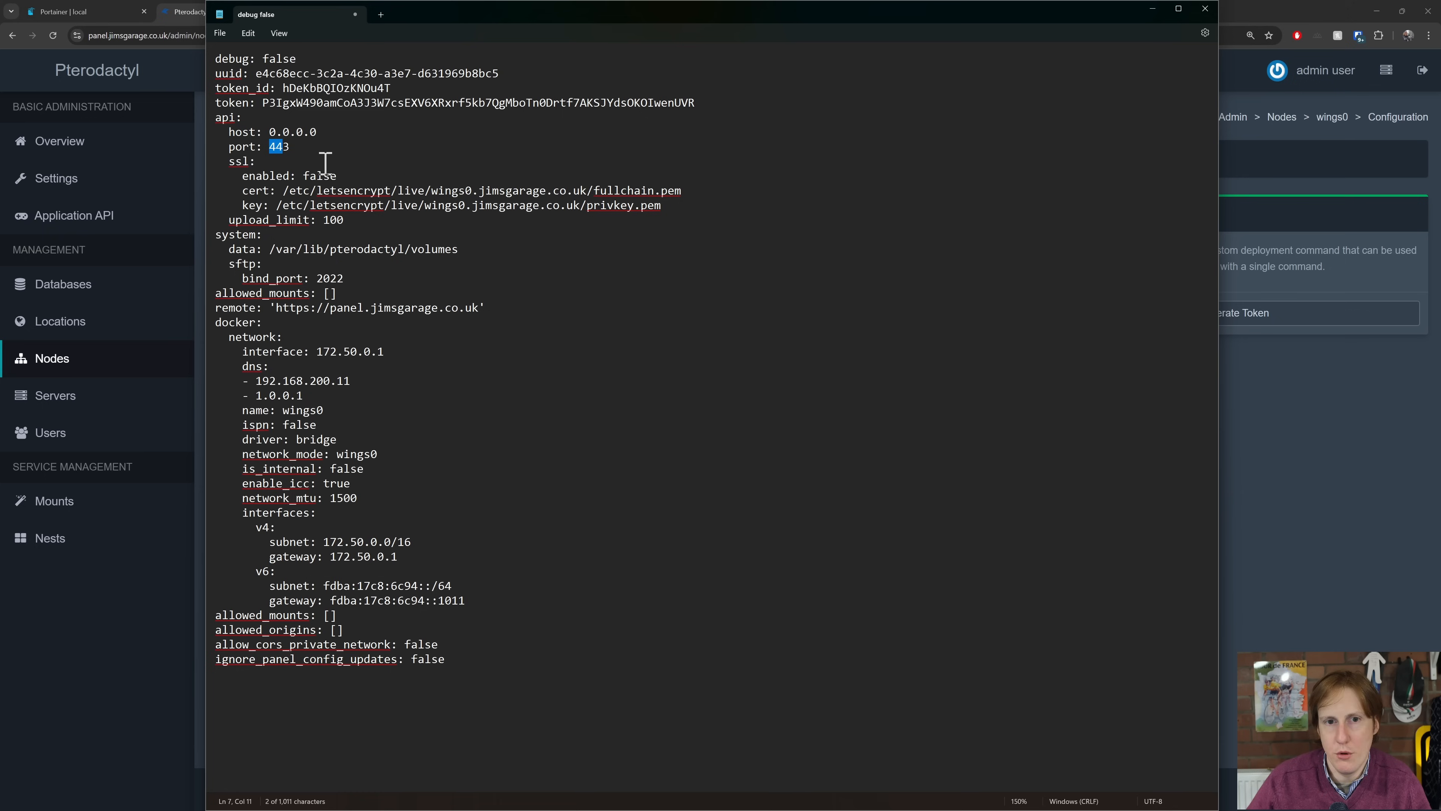
left_click_drag(279, 309, 469, 311)
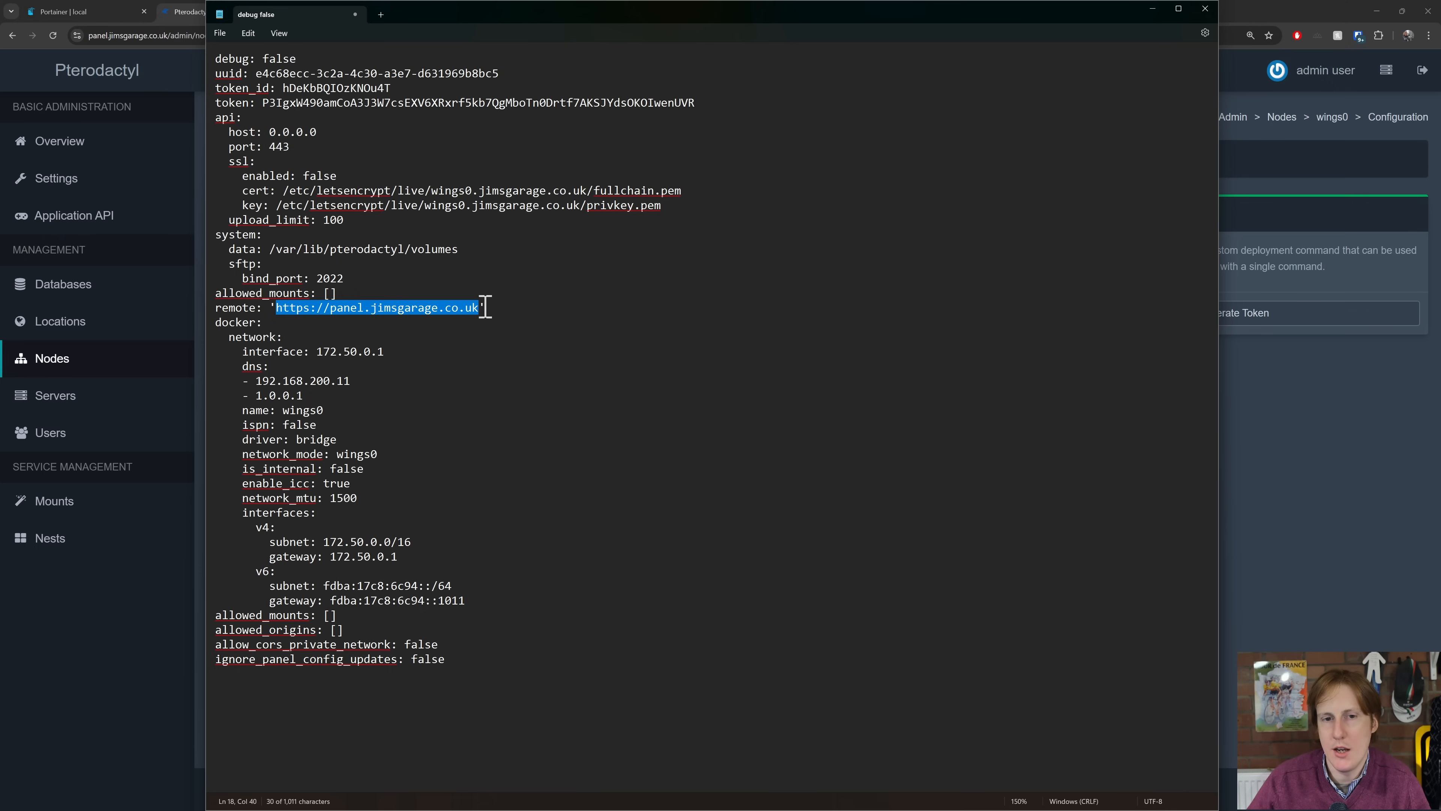
Examine the configuration's Docker network section, including the interface, DNS, network name, network mode, IPv4 subnet and gateway
left_click(426, 339)
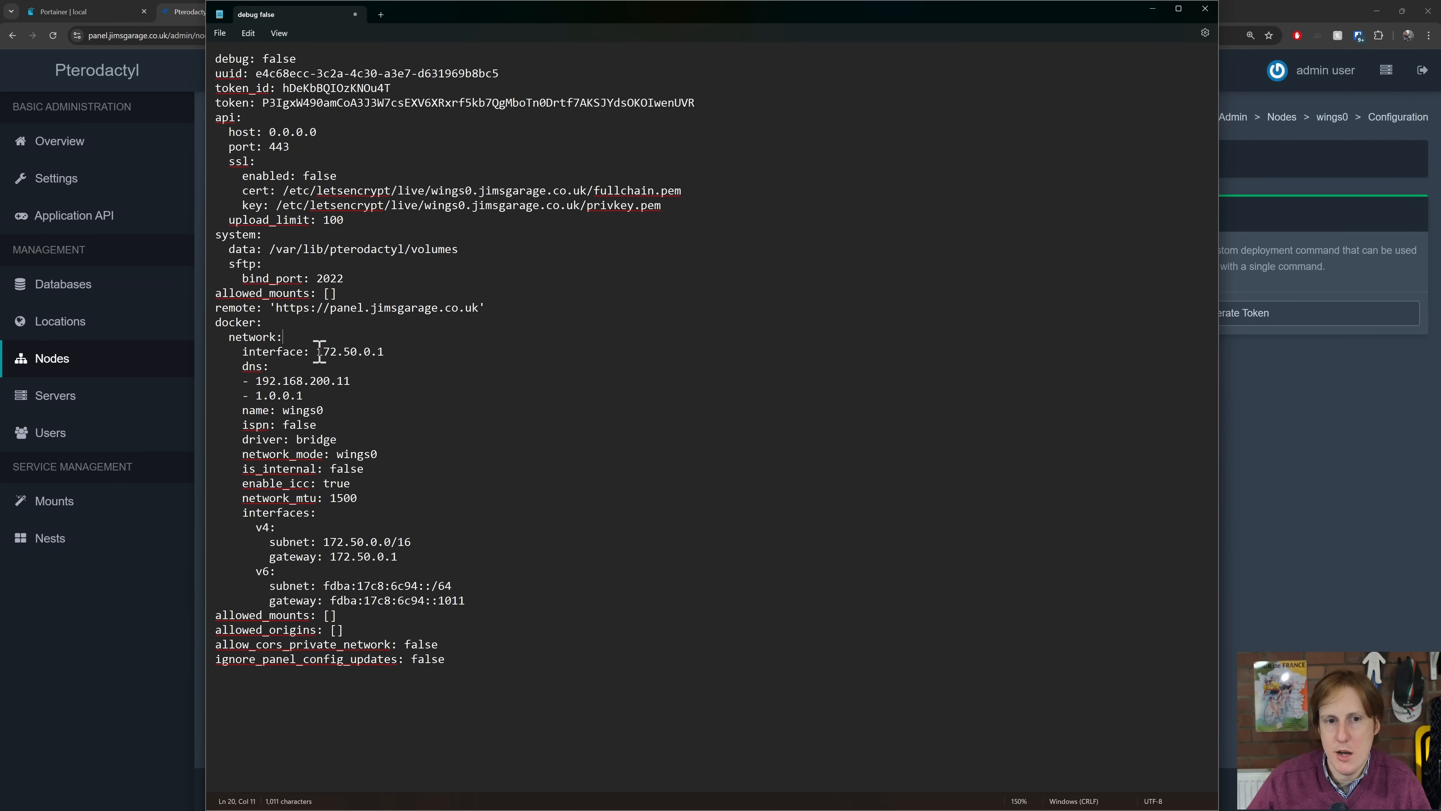
left_click_drag(318, 351, 384, 353)
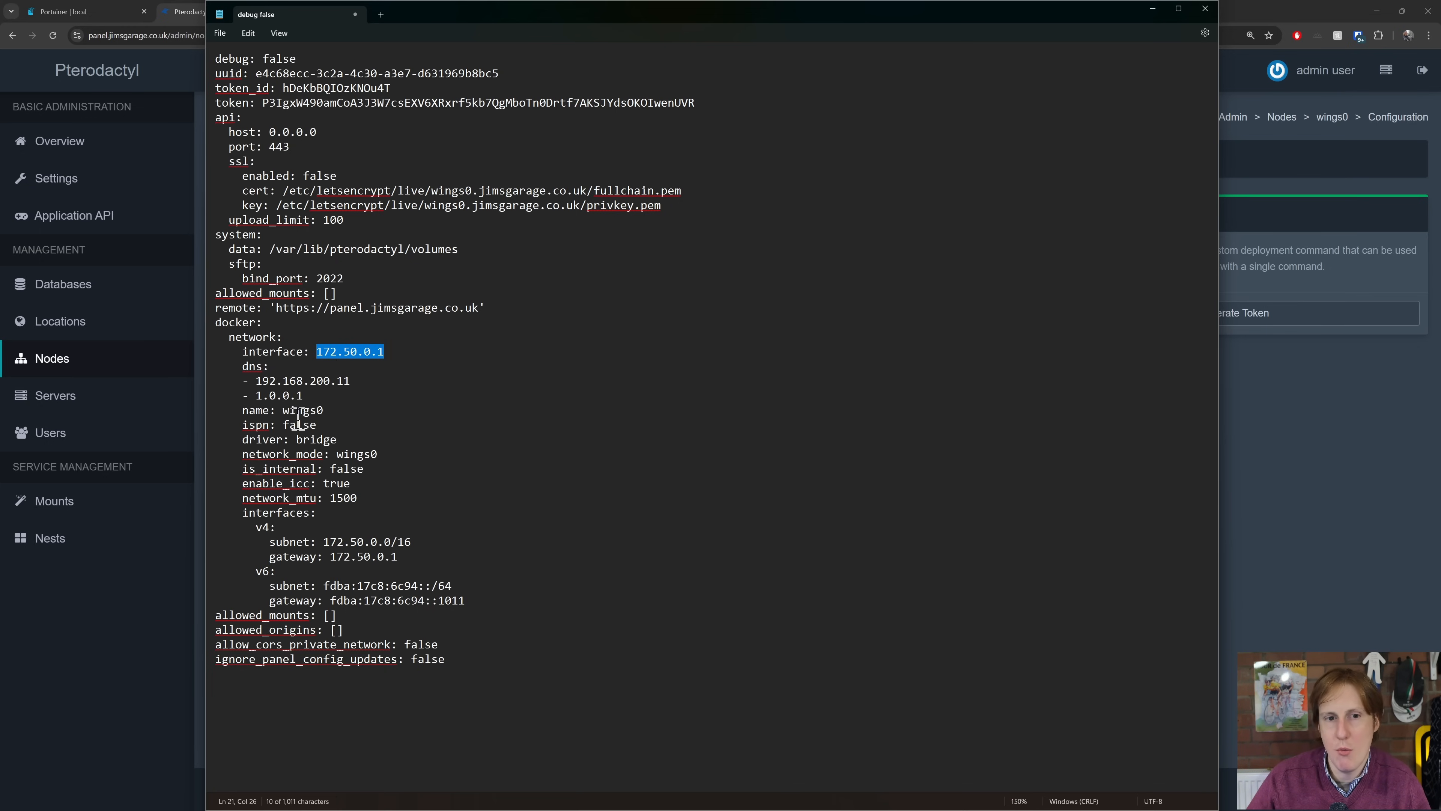
left_click_drag(317, 352, 378, 354)
left_click_drag(255, 381, 346, 384)
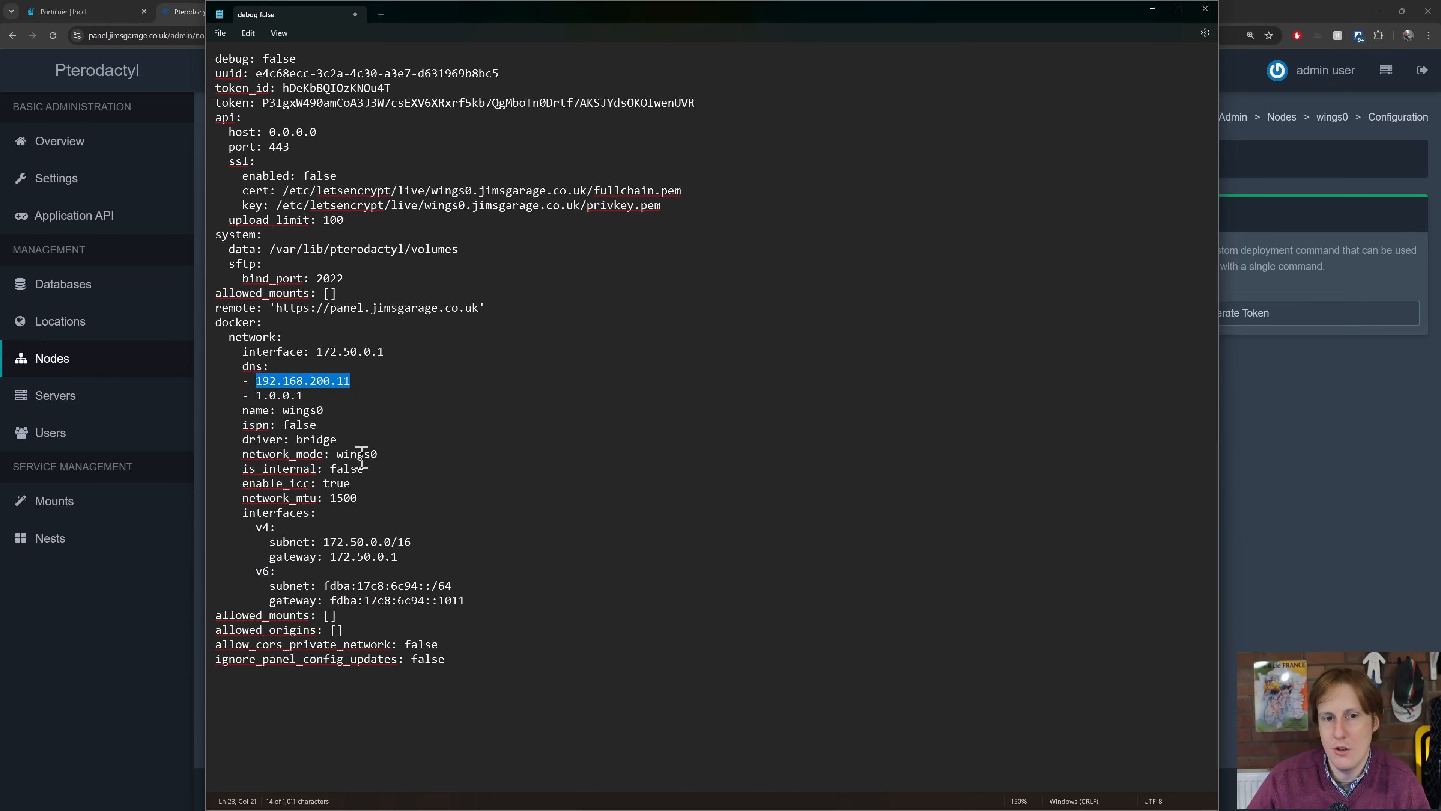
left_click(294, 410)
double_click(294, 410)
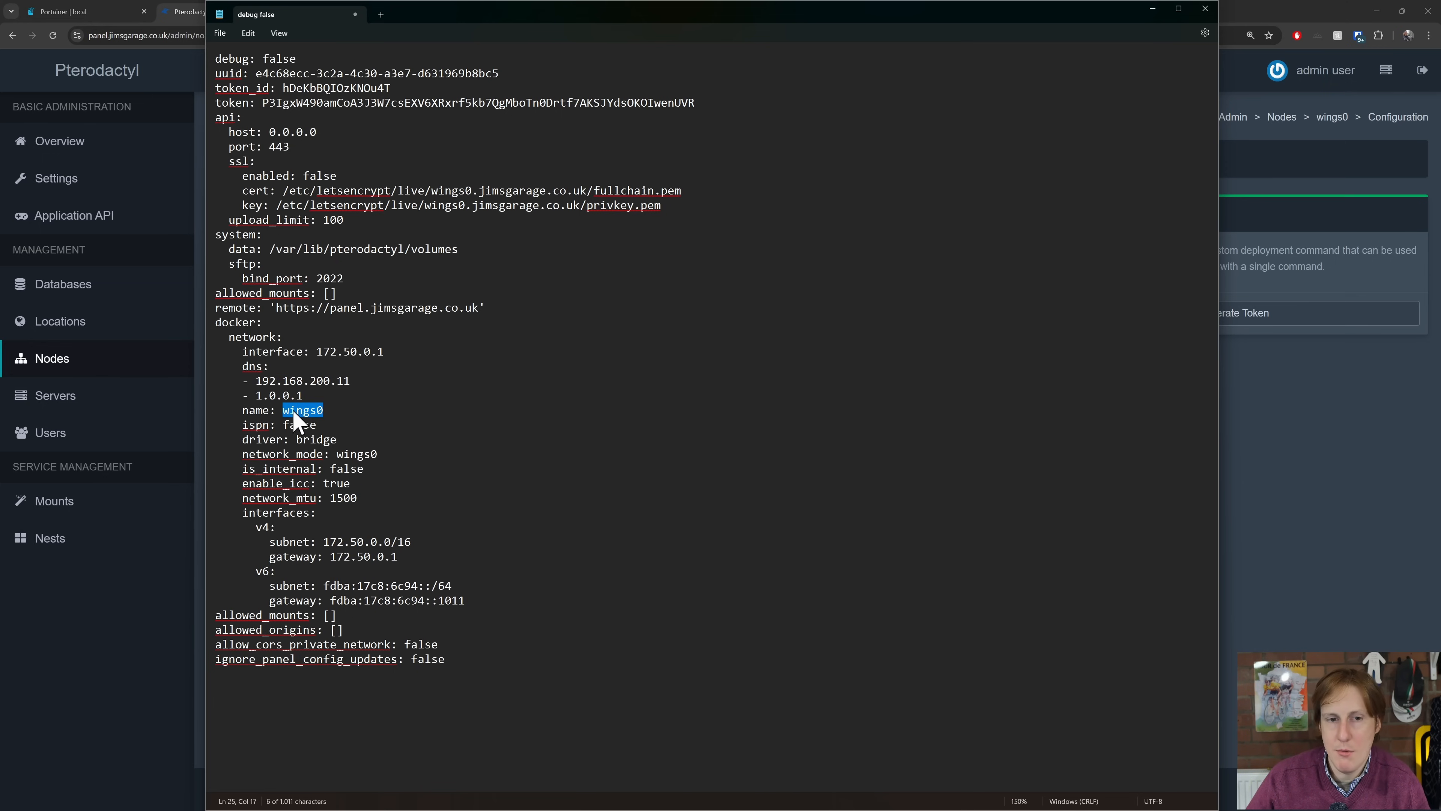
triple_click(356, 459)
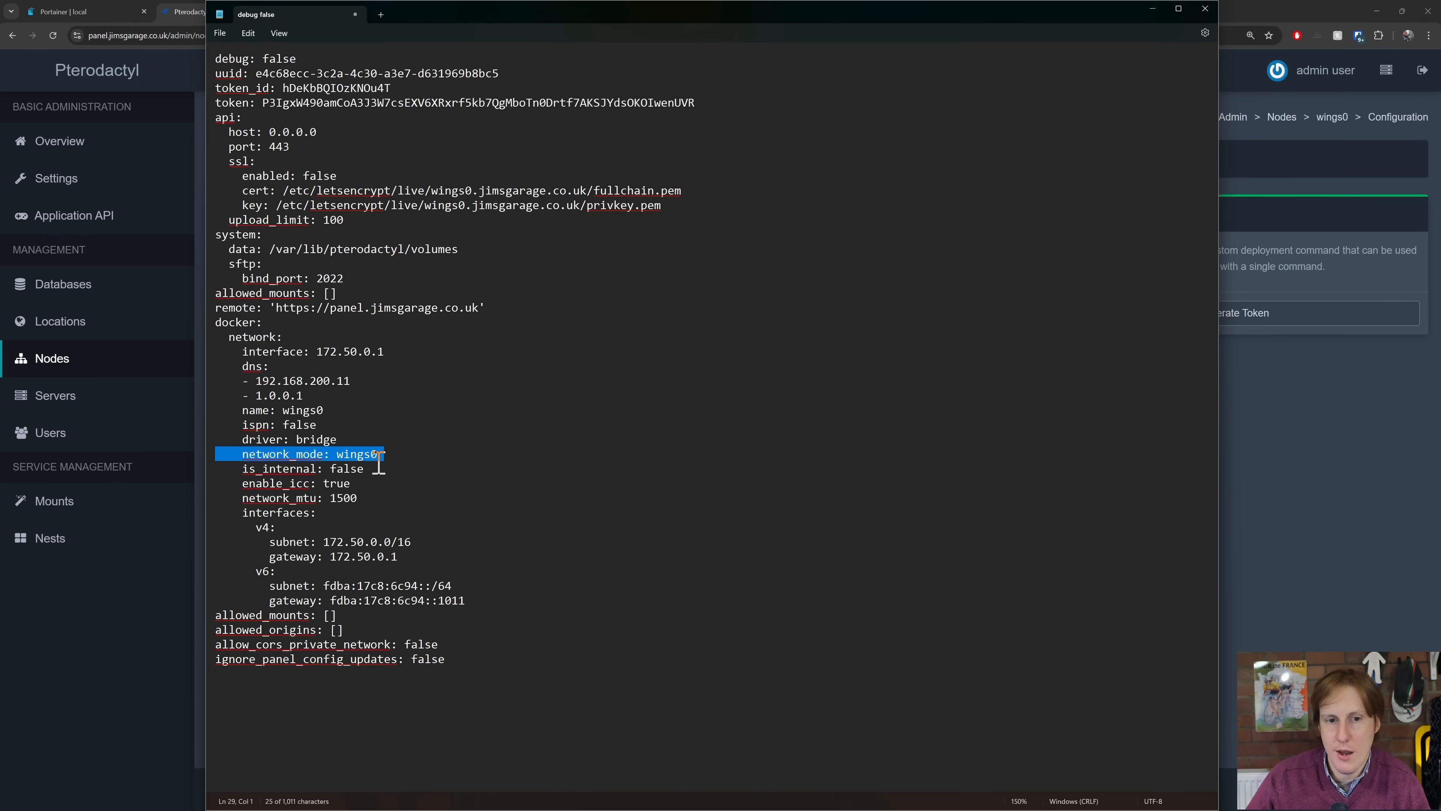
left_click(343, 528)
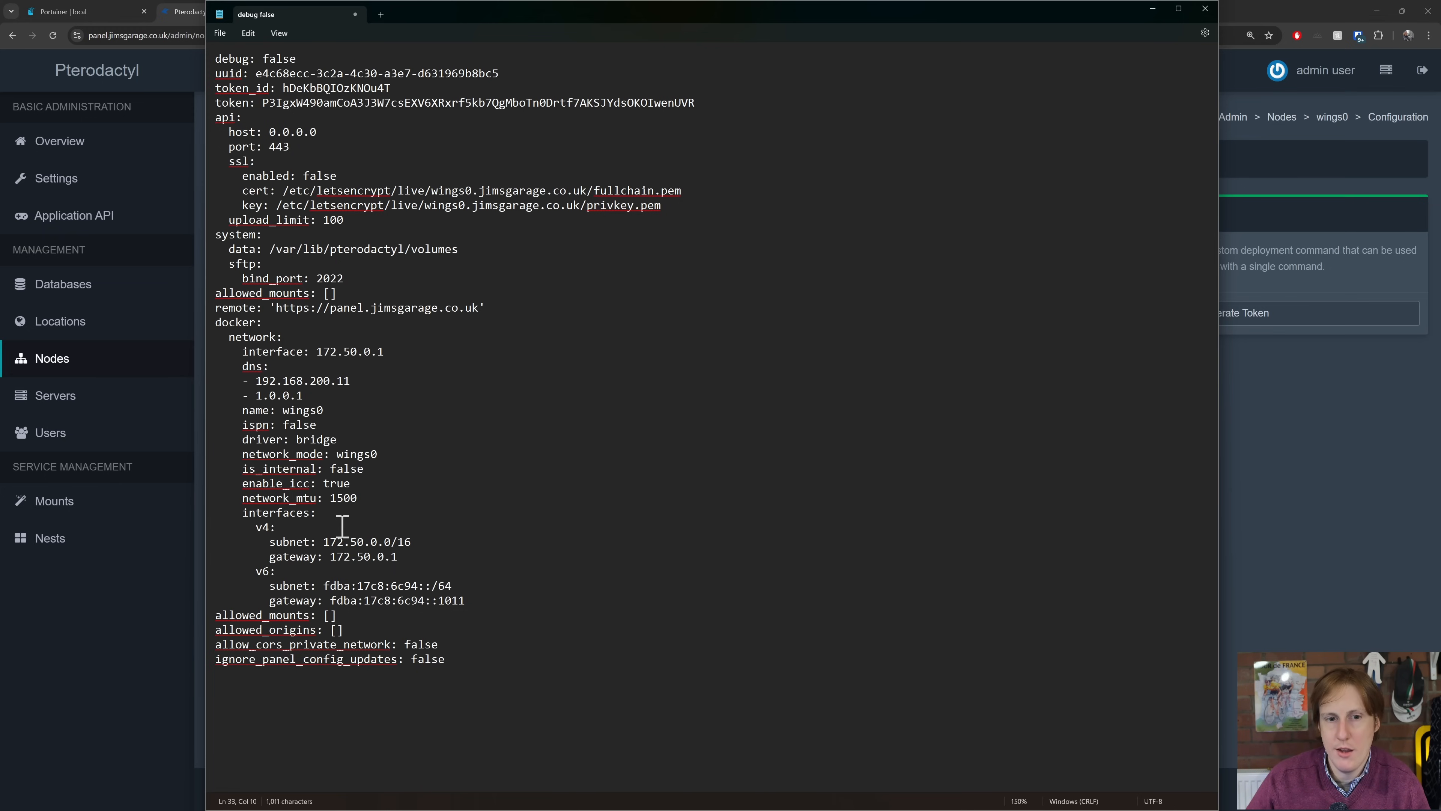
left_click_drag(324, 541, 411, 545)
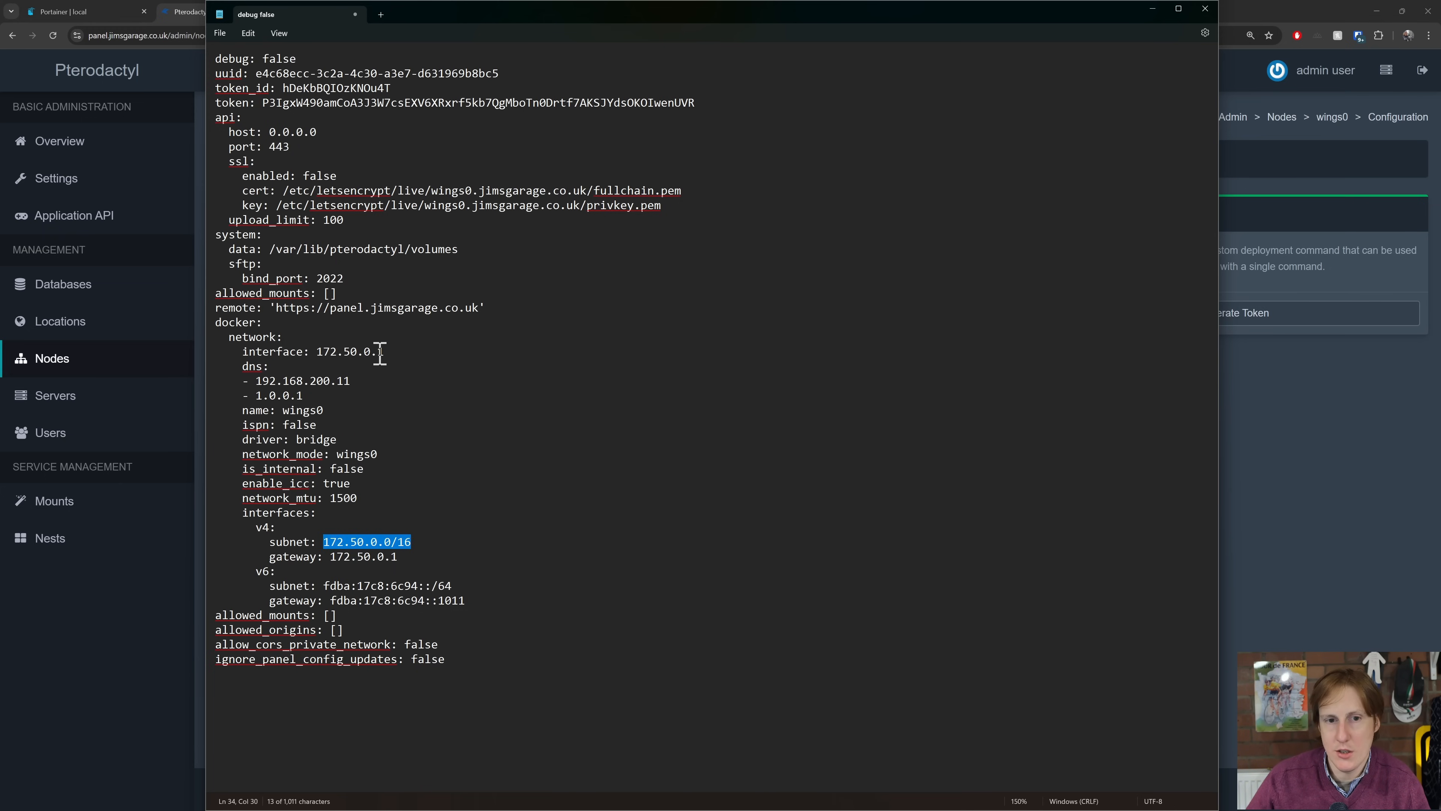
left_click(363, 557)
left_click_drag(330, 557, 398, 557)
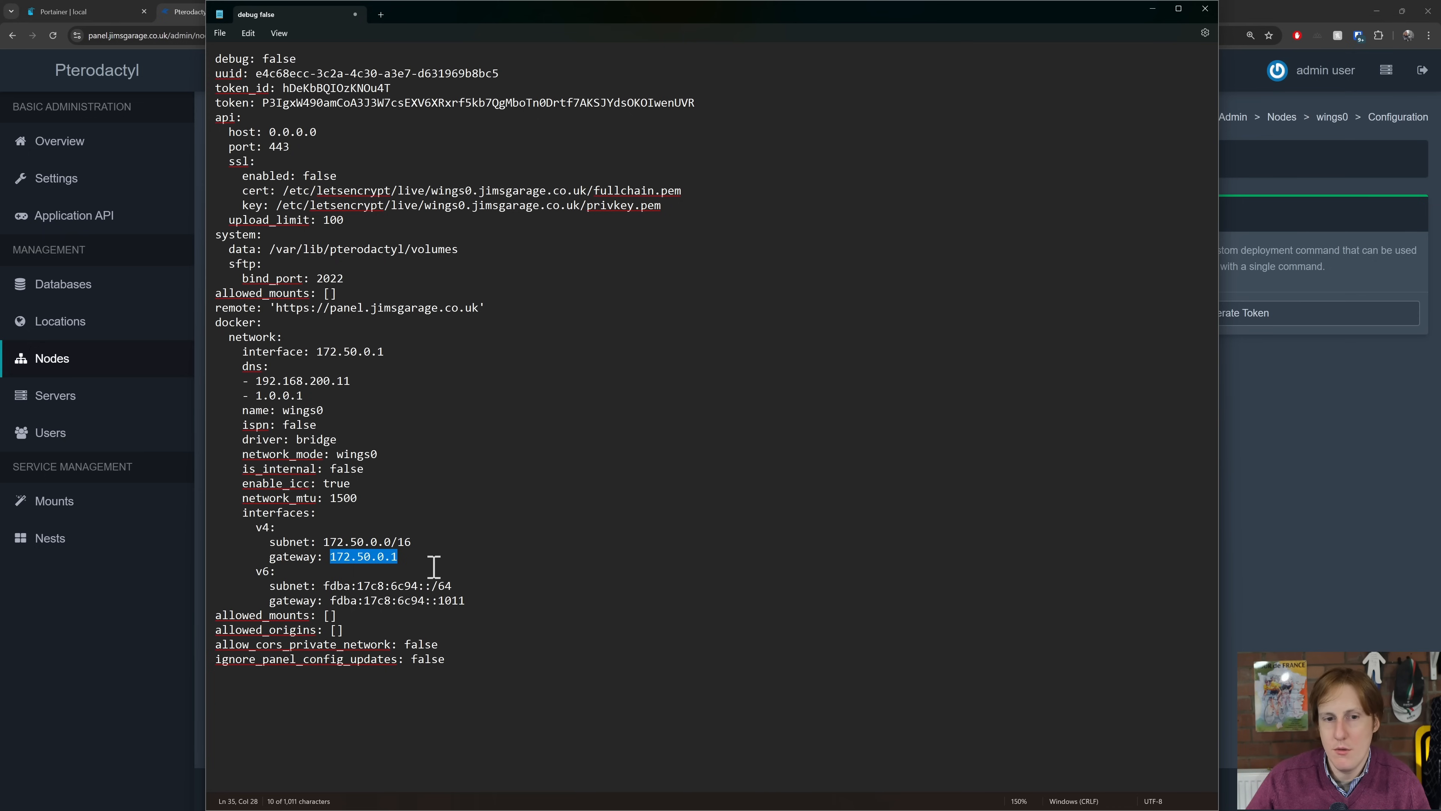
left_click(447, 630)
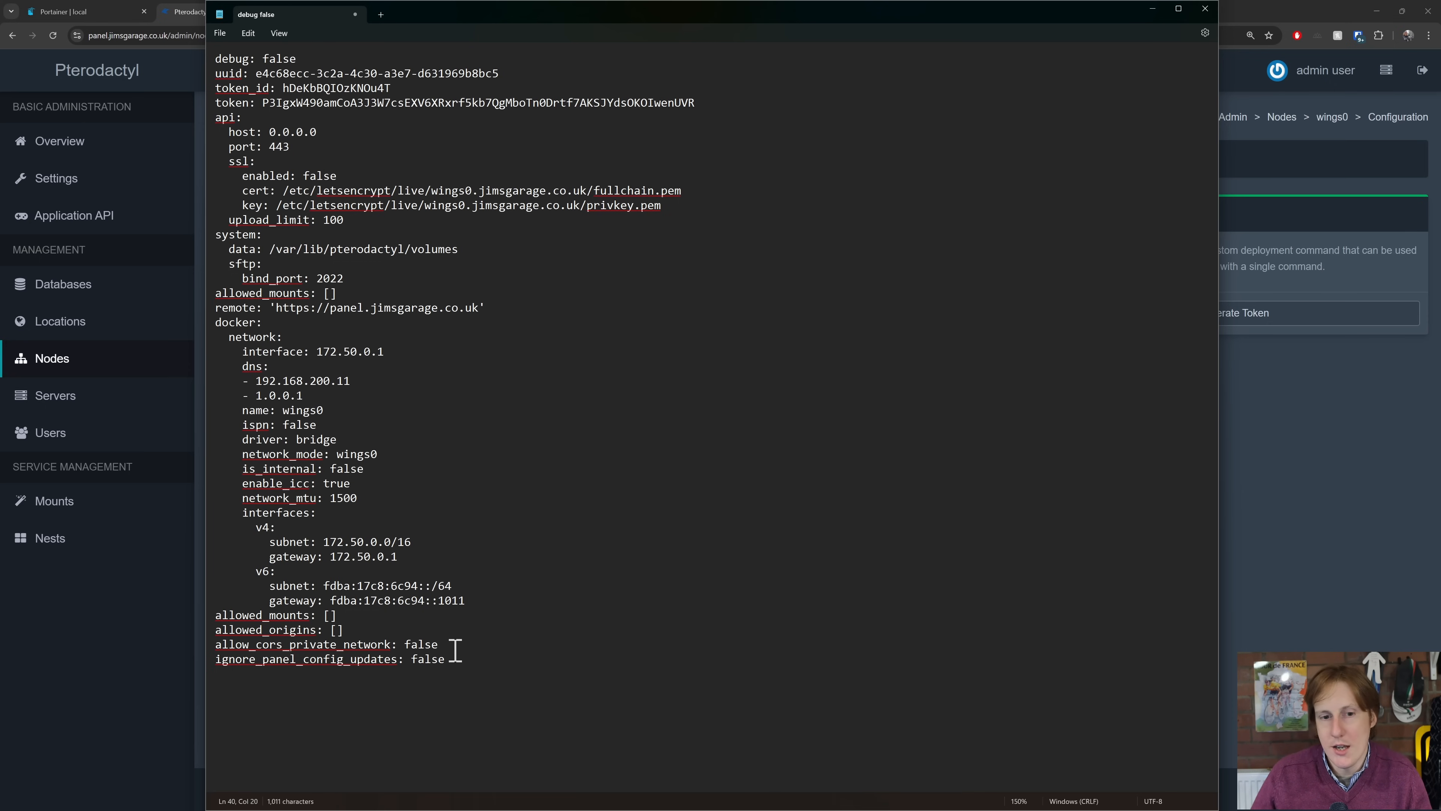
Copy the entire extended wings configuration text, from the debug line through ignore_panel_config_updates
left_click_drag(450, 659, 217, 58)
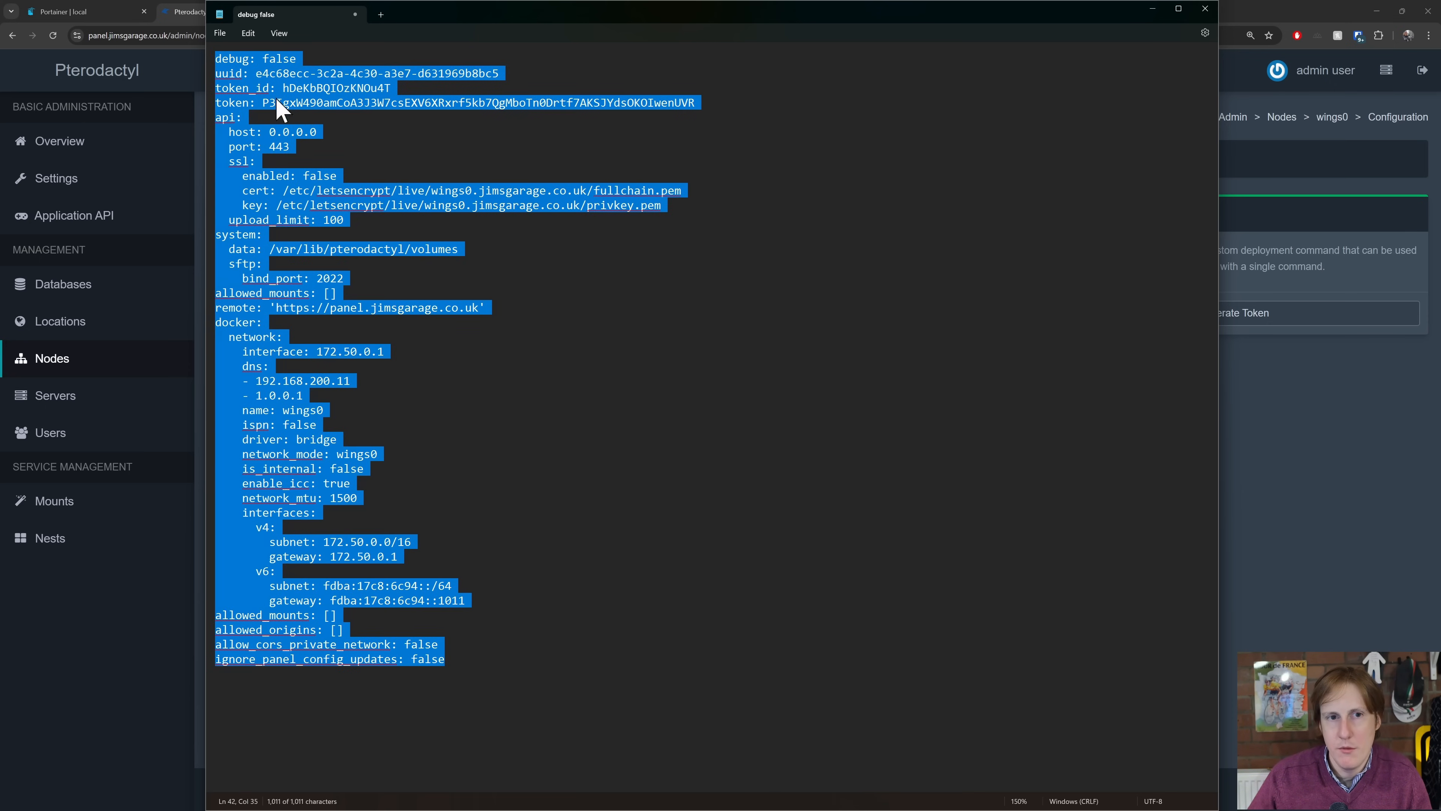
right_click(282, 108)
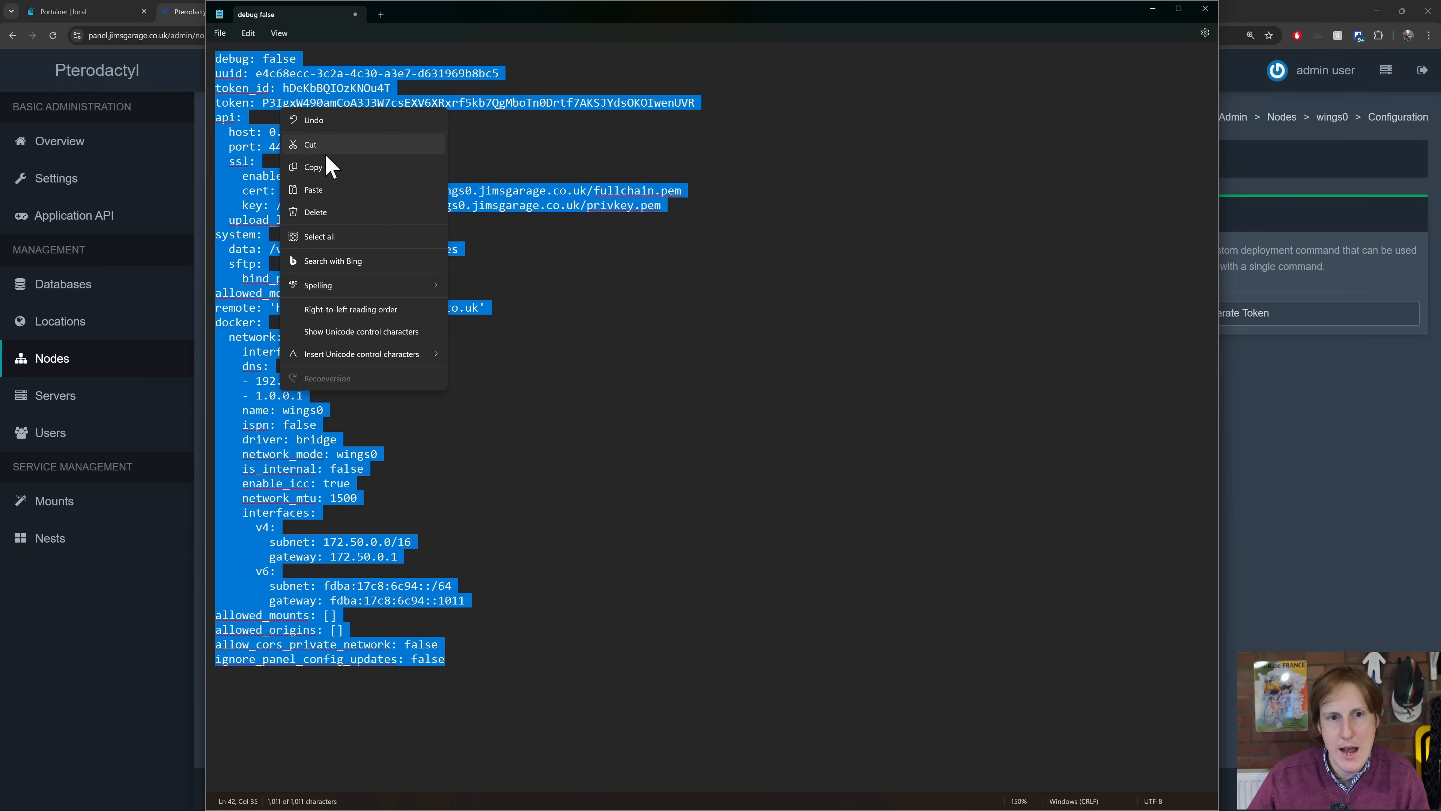
left_click(326, 169)
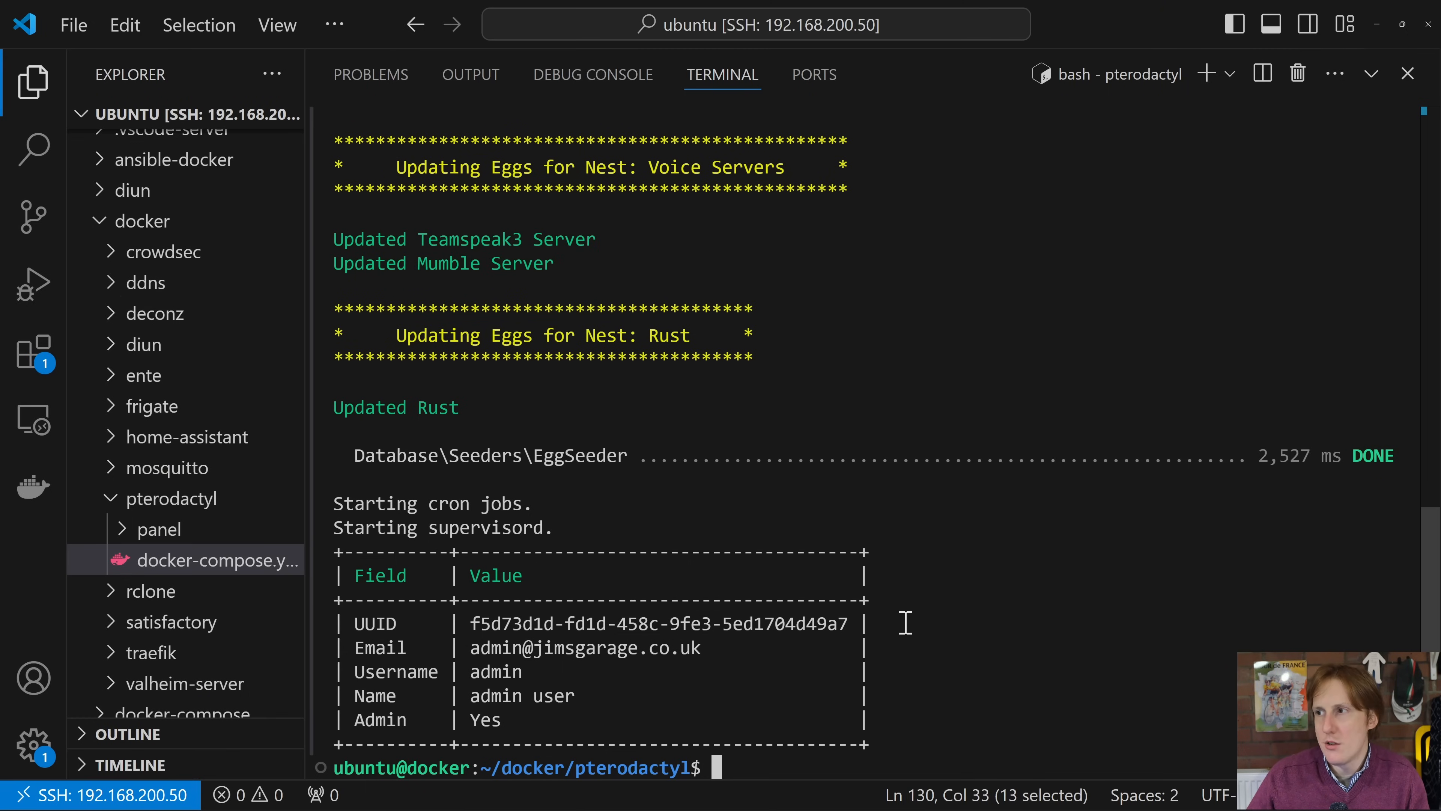
In the VS Code terminal, clear the output, change to /etc/pterodactyl and list the folder's contents
type("clear")
key("Return")
type("c")
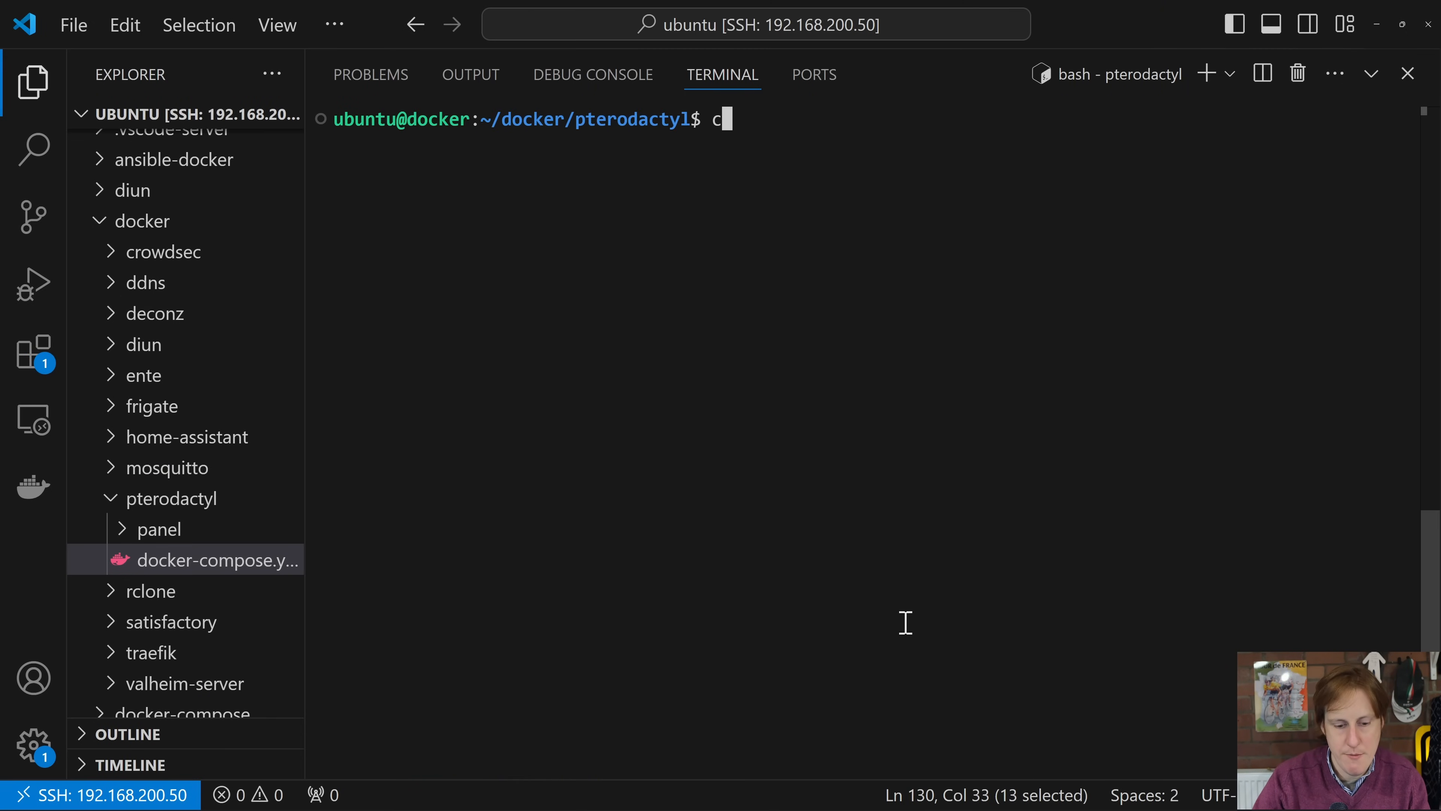
type("d /etc/pte")
key("Tab")
key("Return")
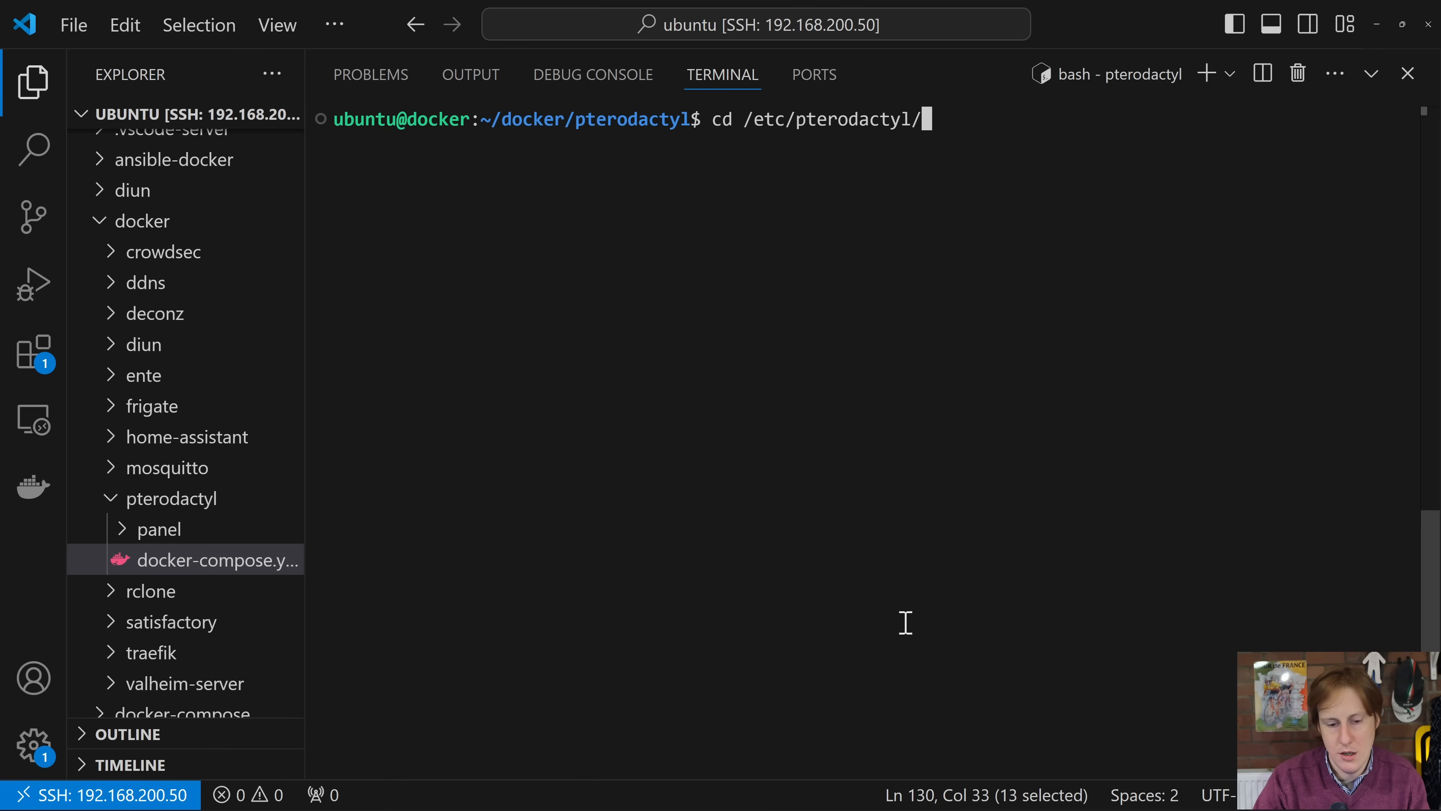
type("ls")
key("Return")
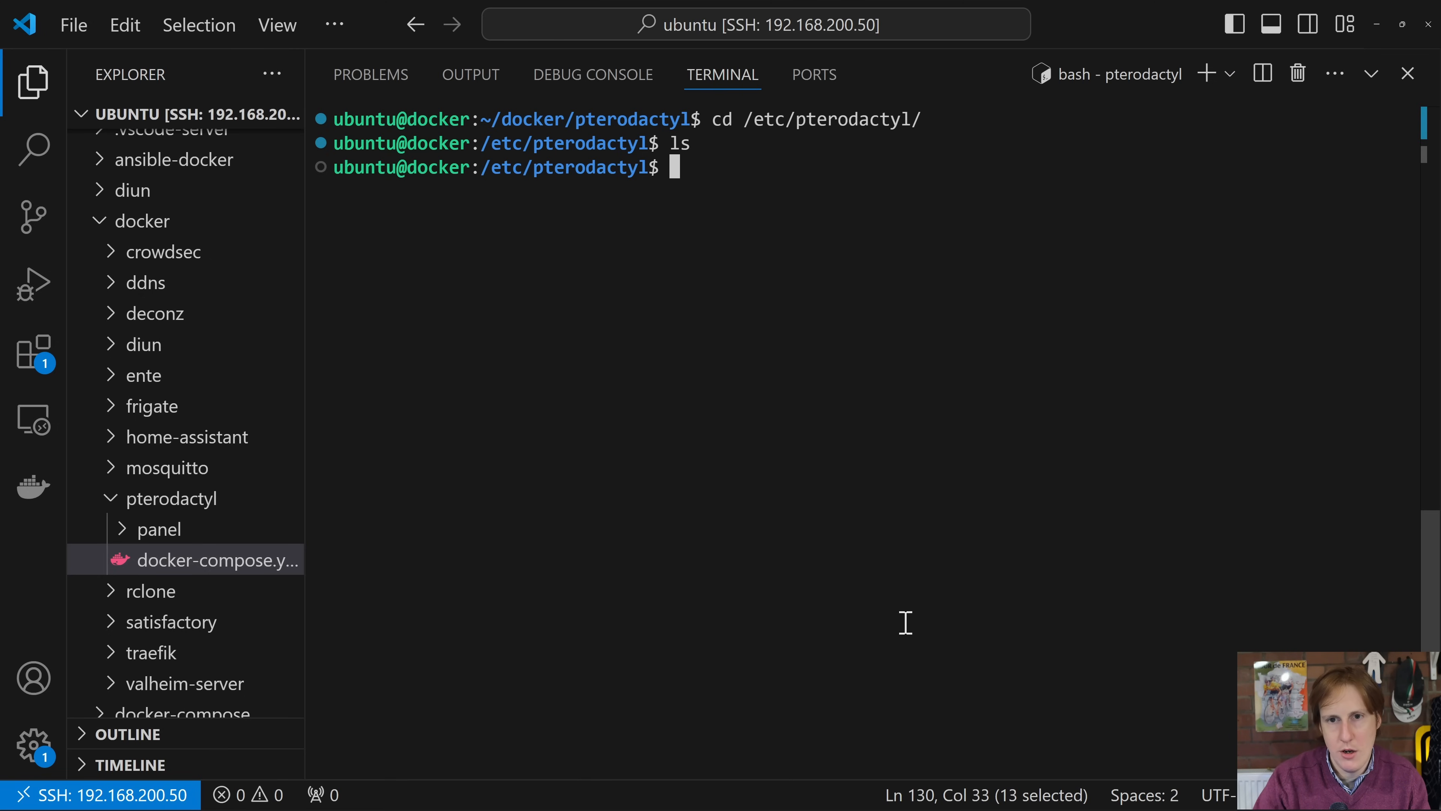
Create config.yml in nano with sudo and paste in the copied wings configuration, including the node's token ID and token
type("sudo na")
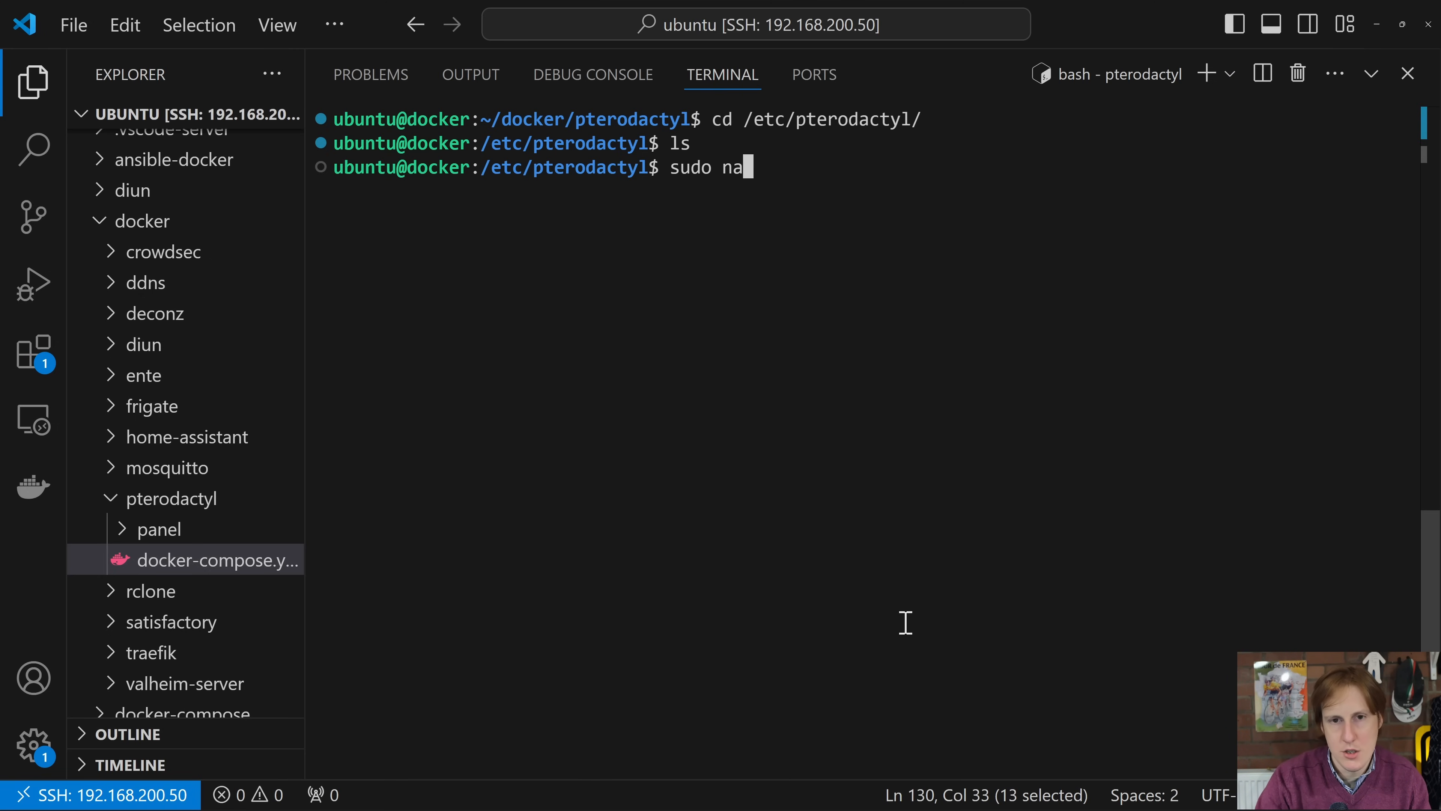
type("no con")
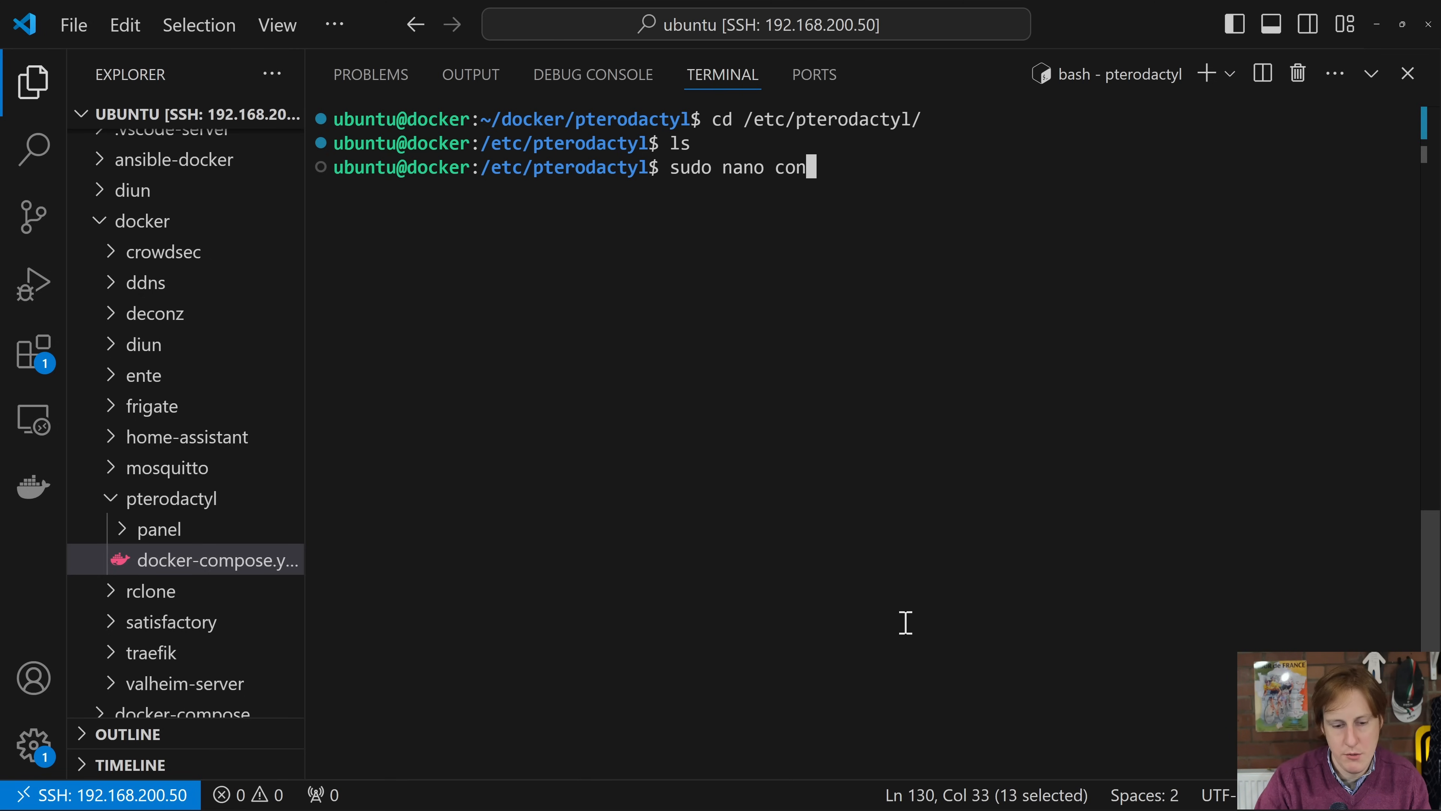
type("fig.yml")
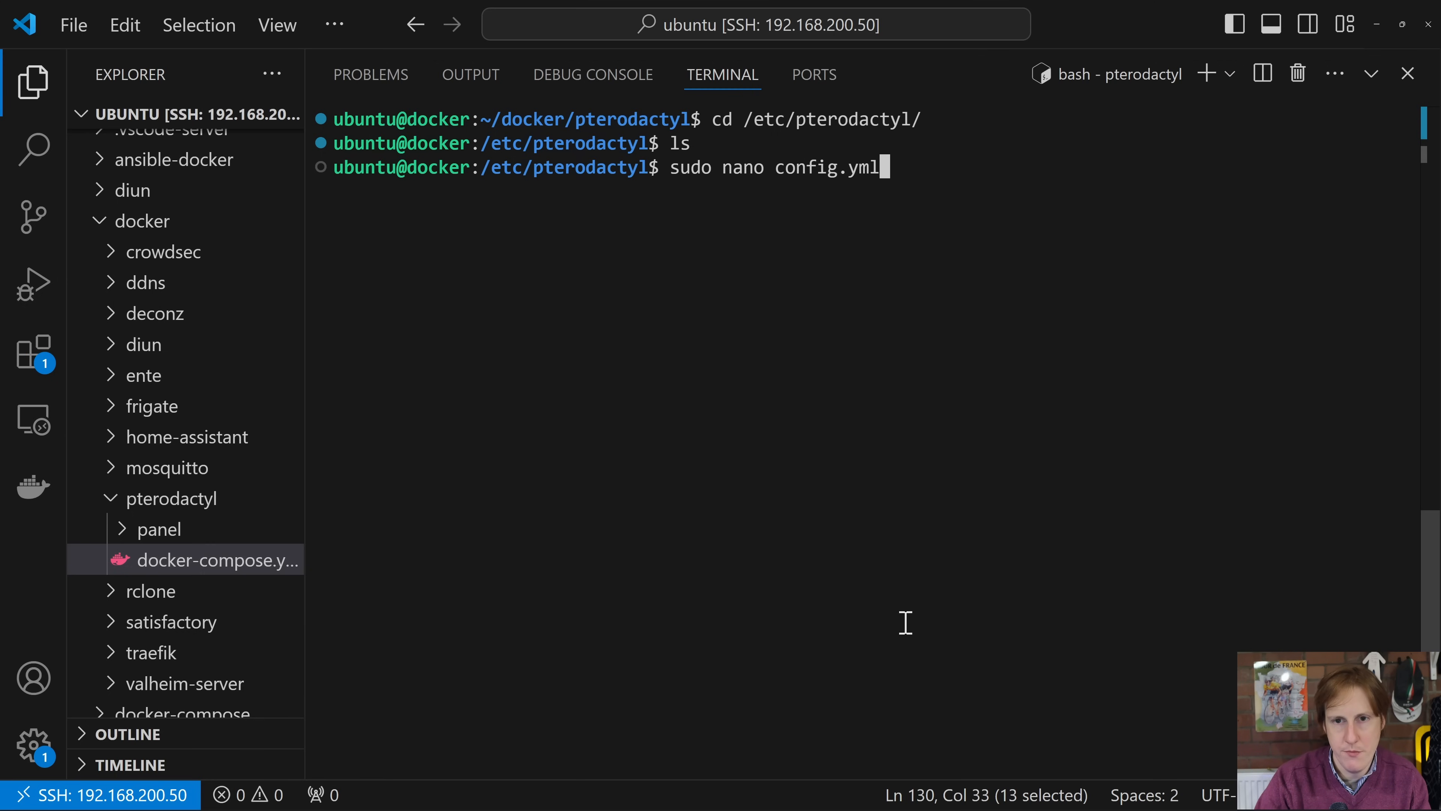
key("Return")
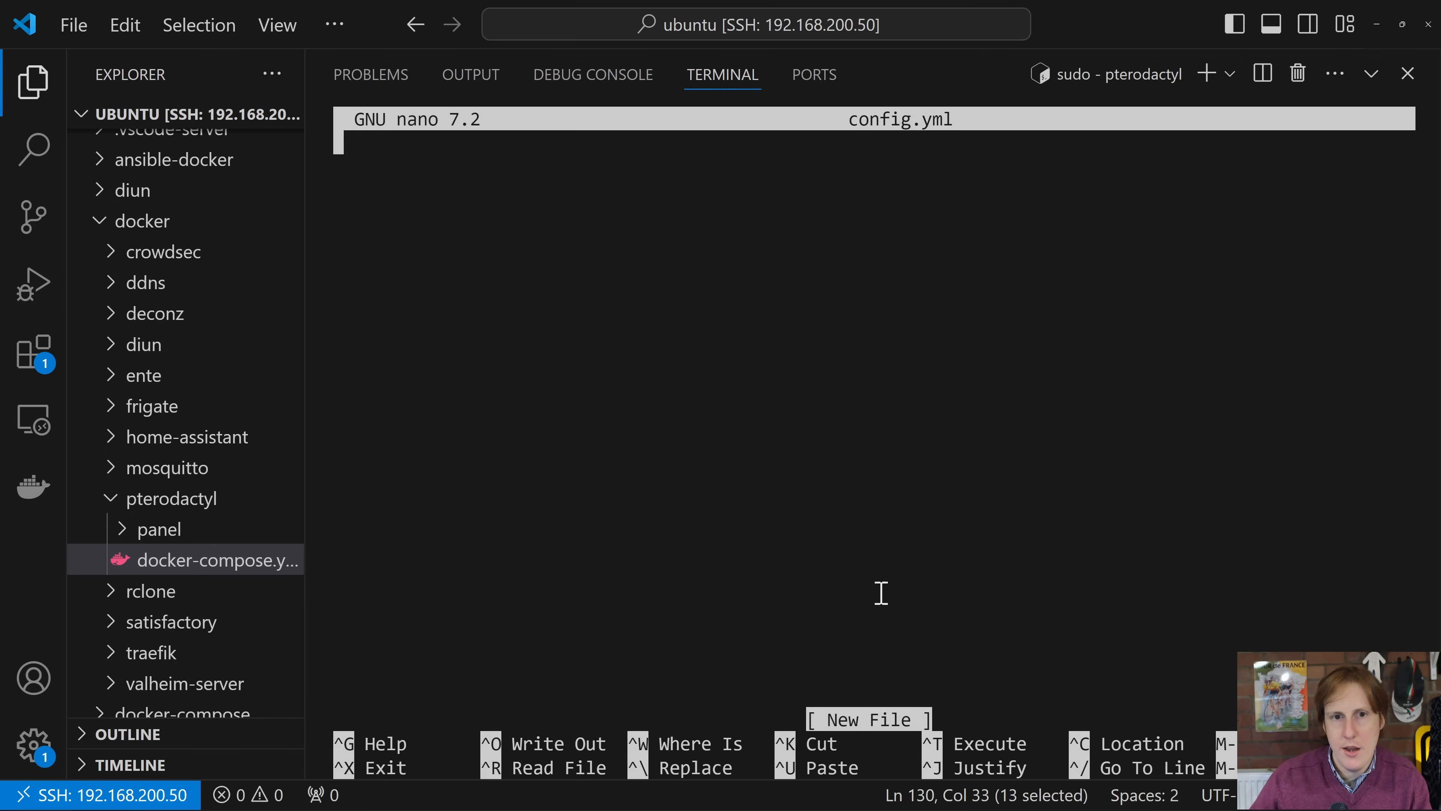
key("ctrl+v")
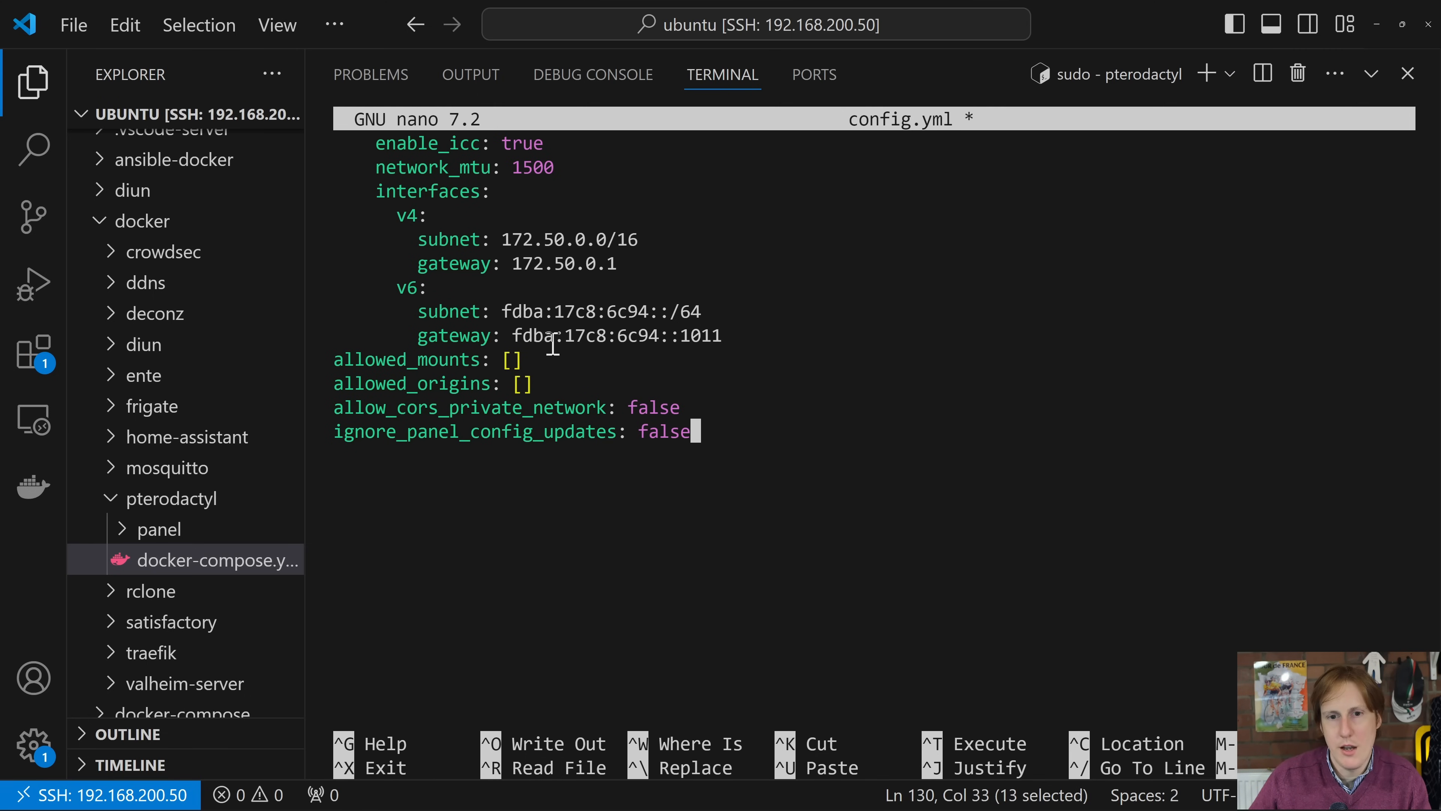
Review the pasted wings configuration from the debug line down through the Docker network section to the end
key("Up")
key("Up")
key("Up")
key("Up")
key("Up")
key("Up")
key("Up")
key("Up")
key("Up")
key("Up")
key("Up")
key("Up")
key("Up")
key("Up")
key("Up")
key("Up")
key("Up")
key("Up")
key("Up")
key("Up")
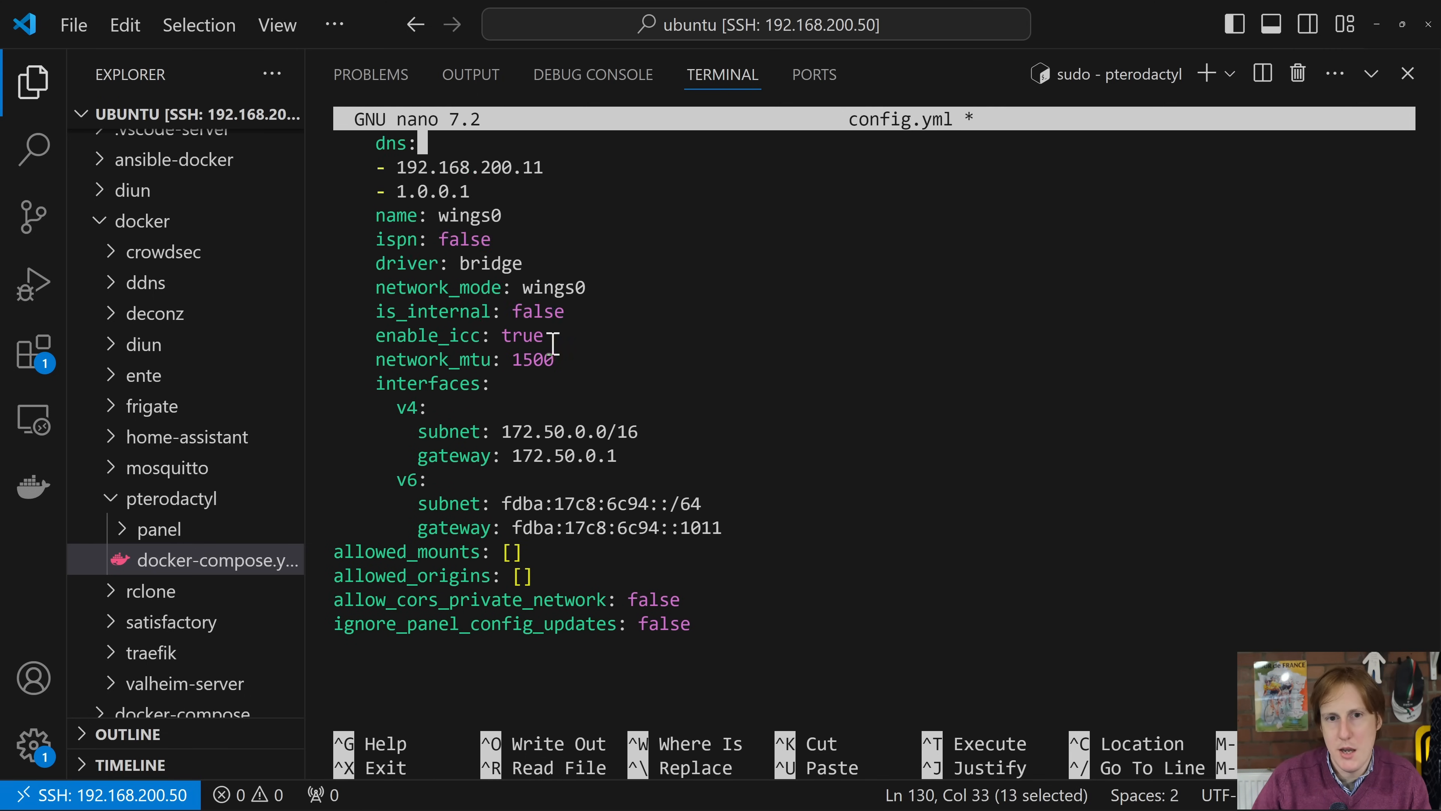
key("Up")
key("Up")
key("Up")
key("Up")
key("Up")
key("Up")
key("Up")
key("Down")
key("Down")
key("Down")
key("Down")
key("Down")
key("Down")
key("Down")
key("Down")
key("Down")
key("Down")
key("Down")
key("Down")
key("Down")
key("Down")
key("Down")
key("Down")
key("Down")
key("Down")
key("Down")
key("Down")
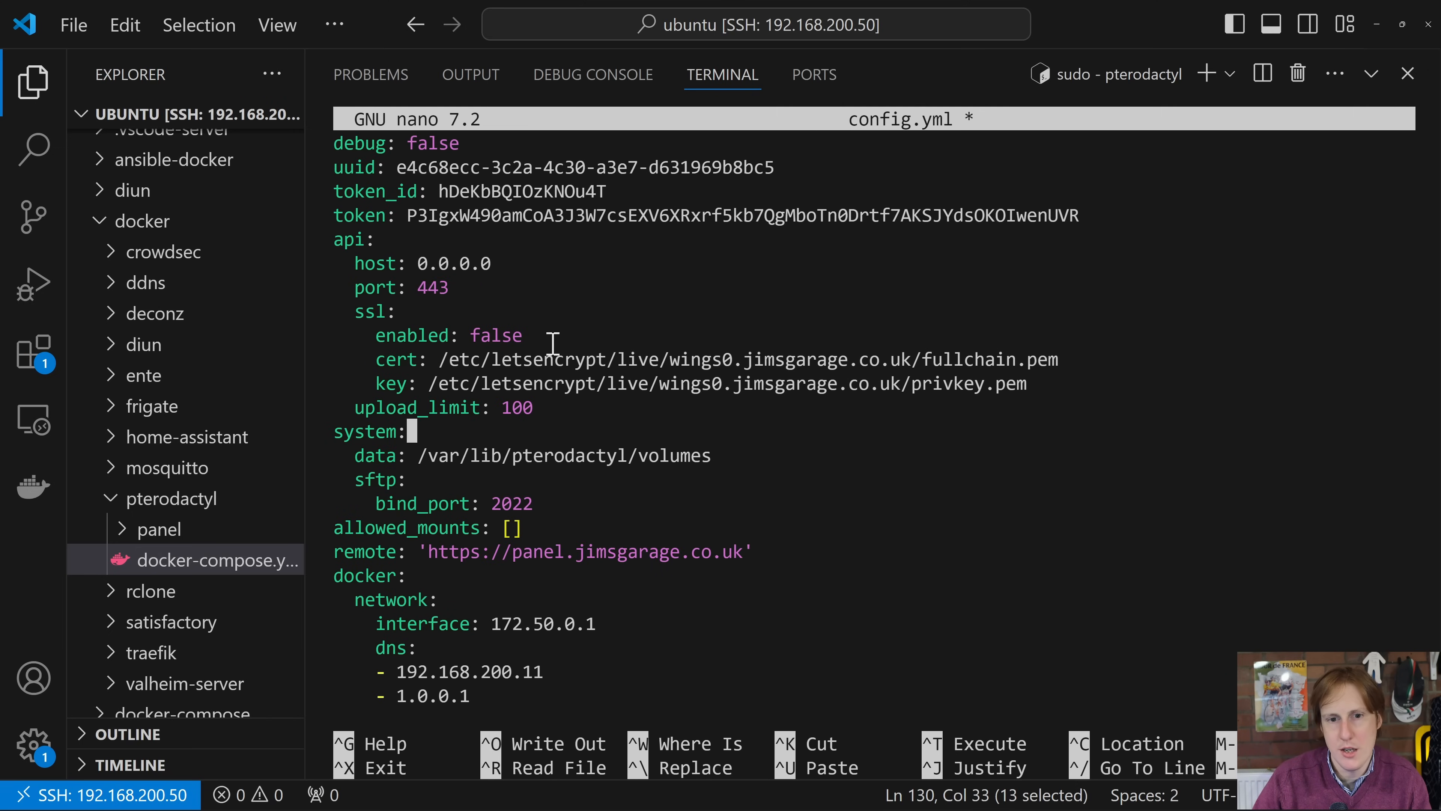
key("Down")
key("Down")
key("Down")
key("Down")
key("Down")
key("Down")
key("Down")
key("Down")
key("Down")
key("Down")
key("Down")
key("Down")
key("Down")
key("Down")
key("Down")
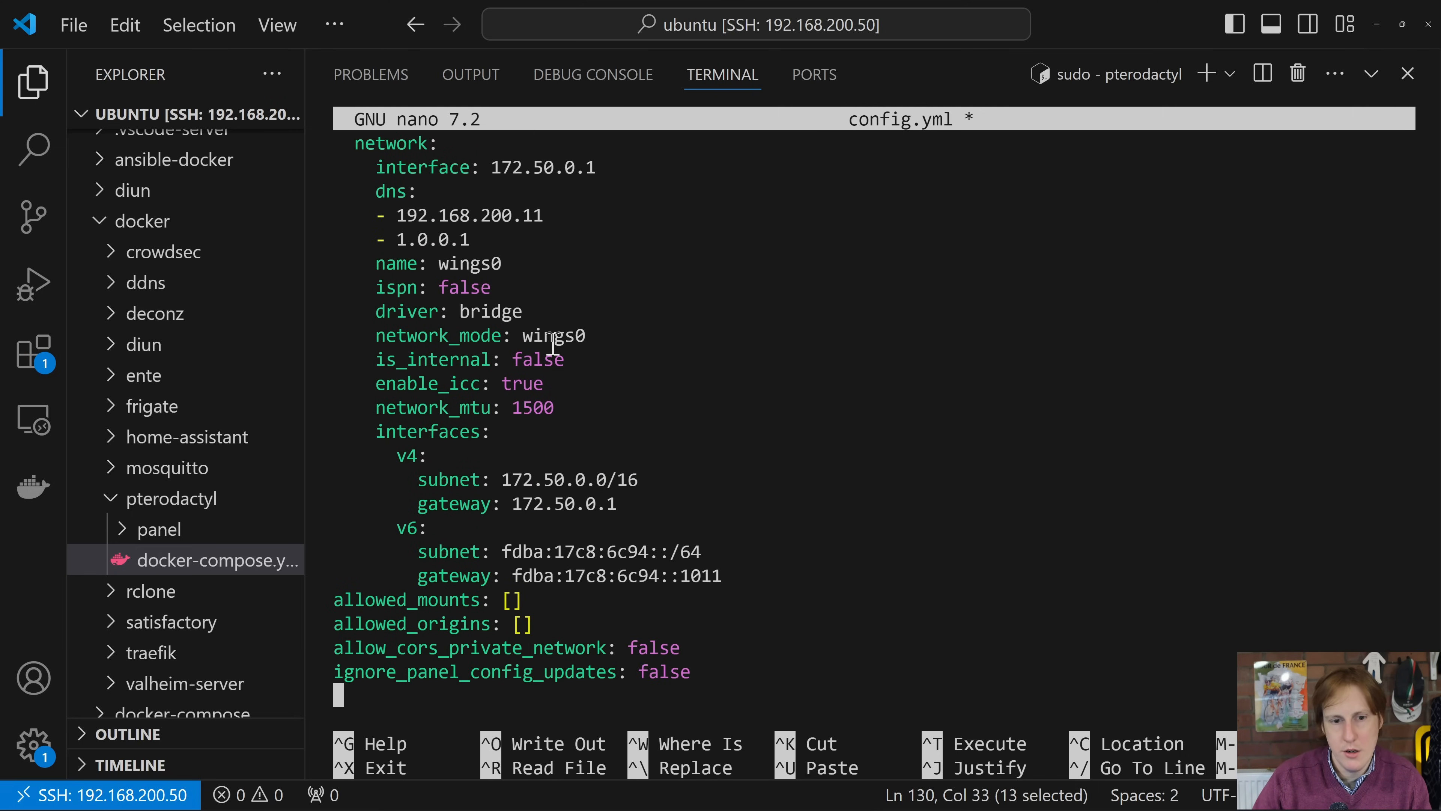
Remove the trailing blank line from config.yml, save the file and exit nano
key("BackSpace")
key("ctrl+o")
key("Return")
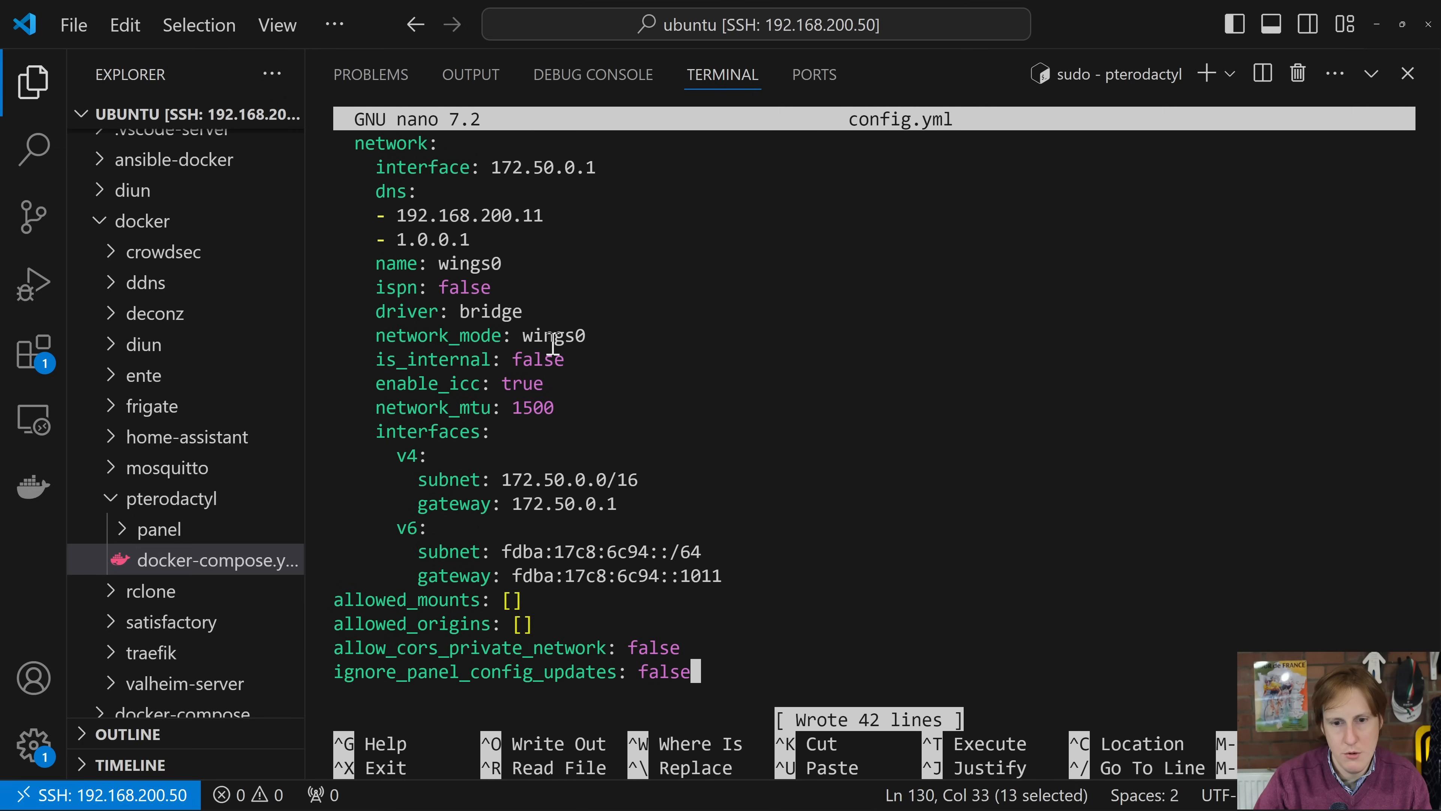
key("ctrl+x")
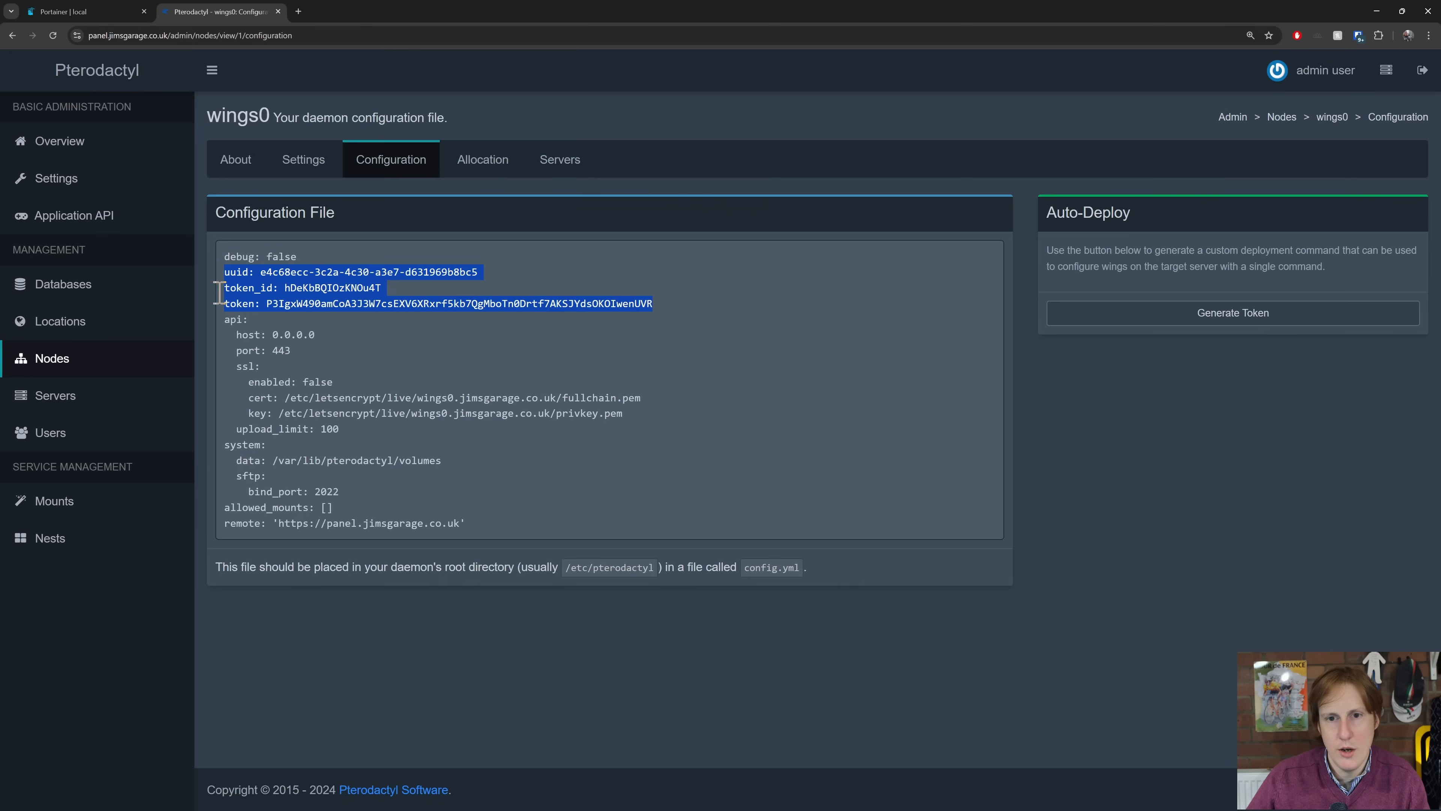
Switch to Portainer in the browser and restart the pterodactyl_wings container
left_click(67, 16)
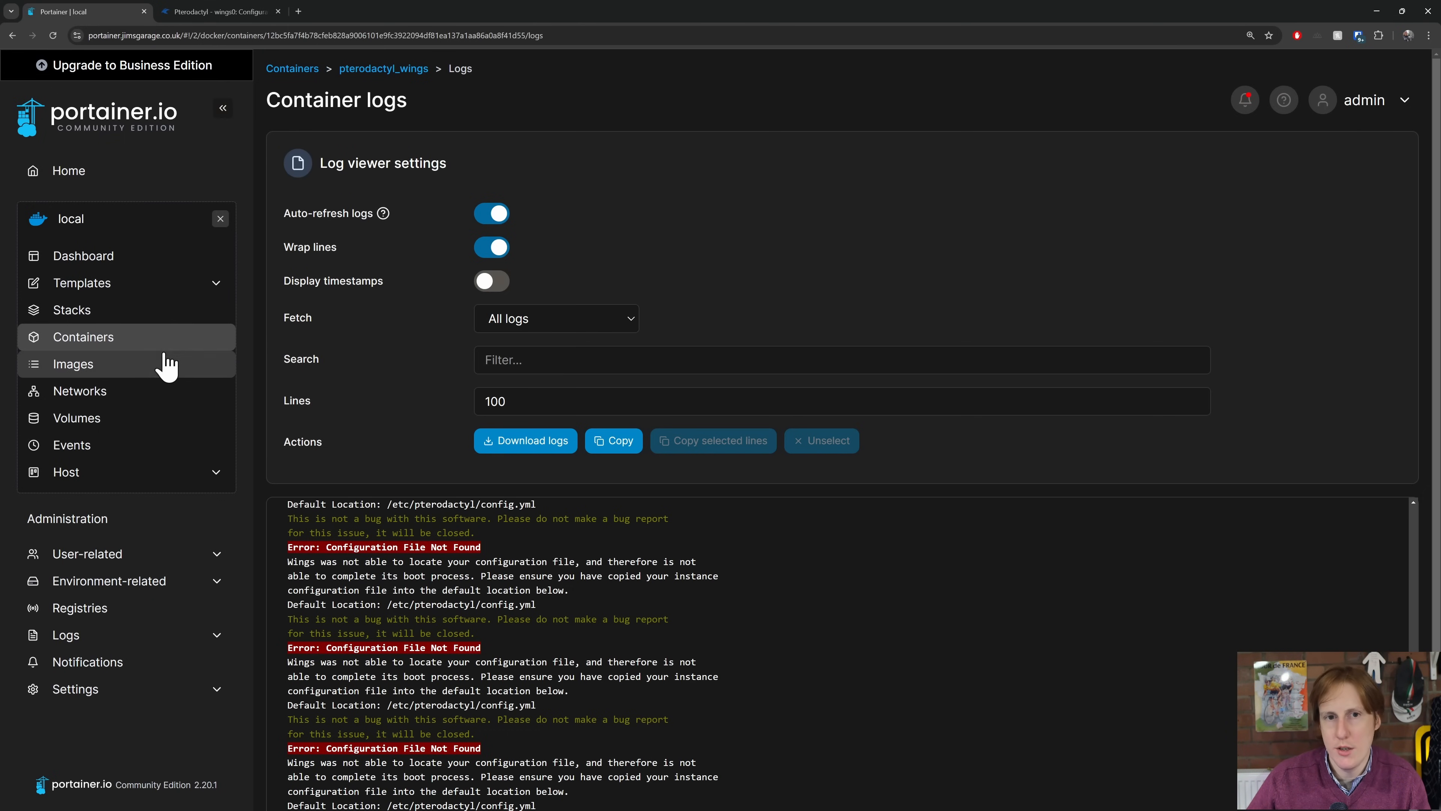
left_click(104, 343)
scroll(317, 539, "down", 5)
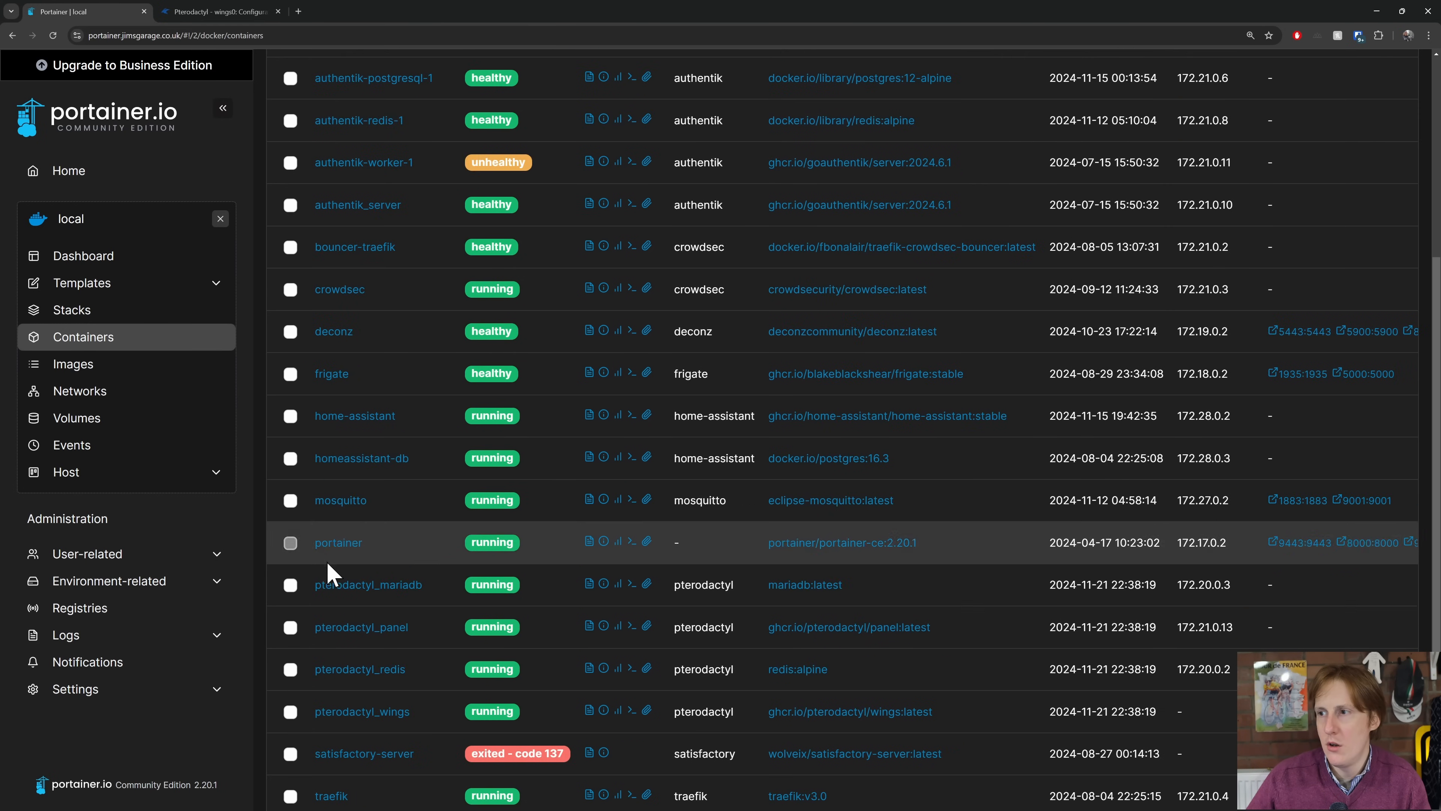
left_click(290, 712)
scroll(738, 511, "up", 5)
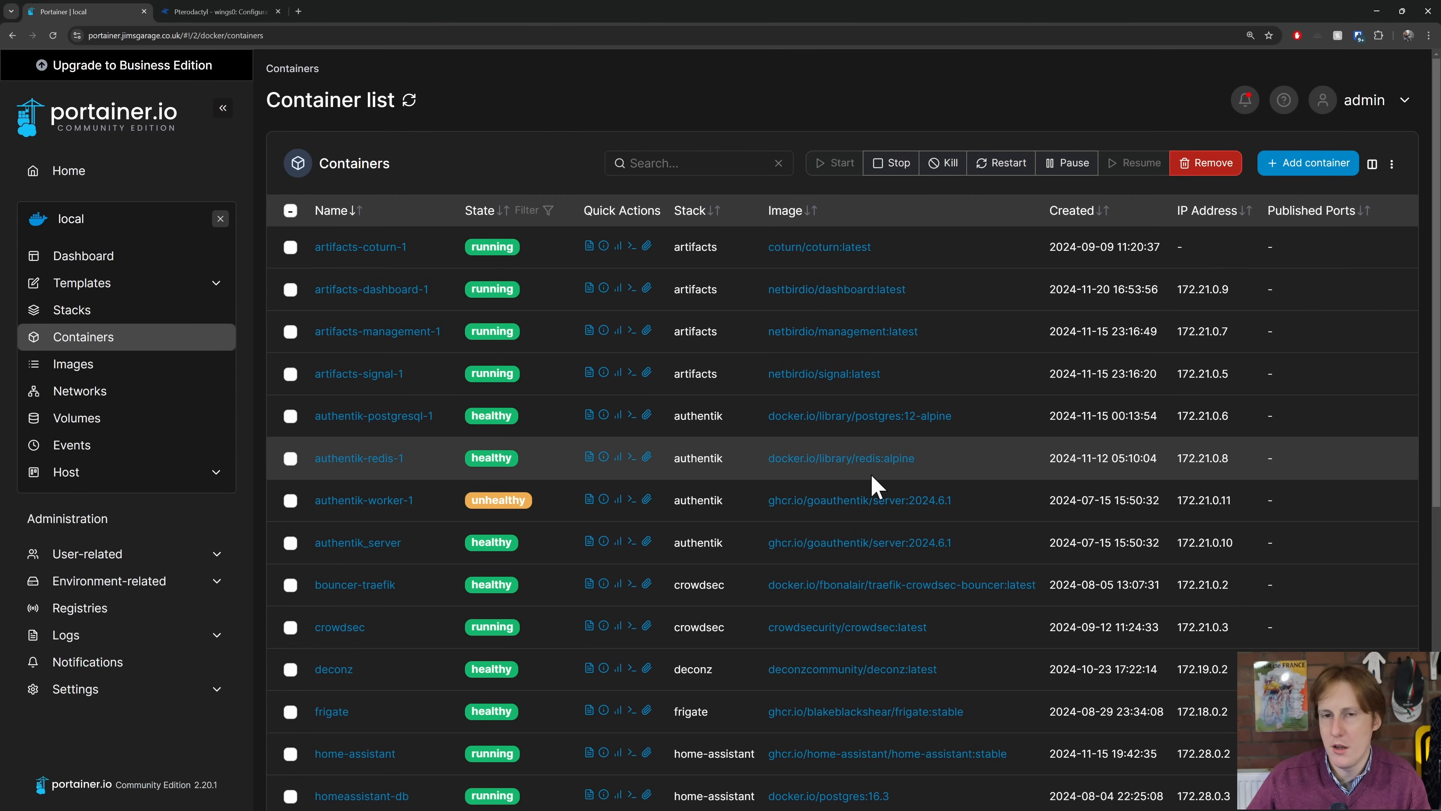
left_click(997, 165)
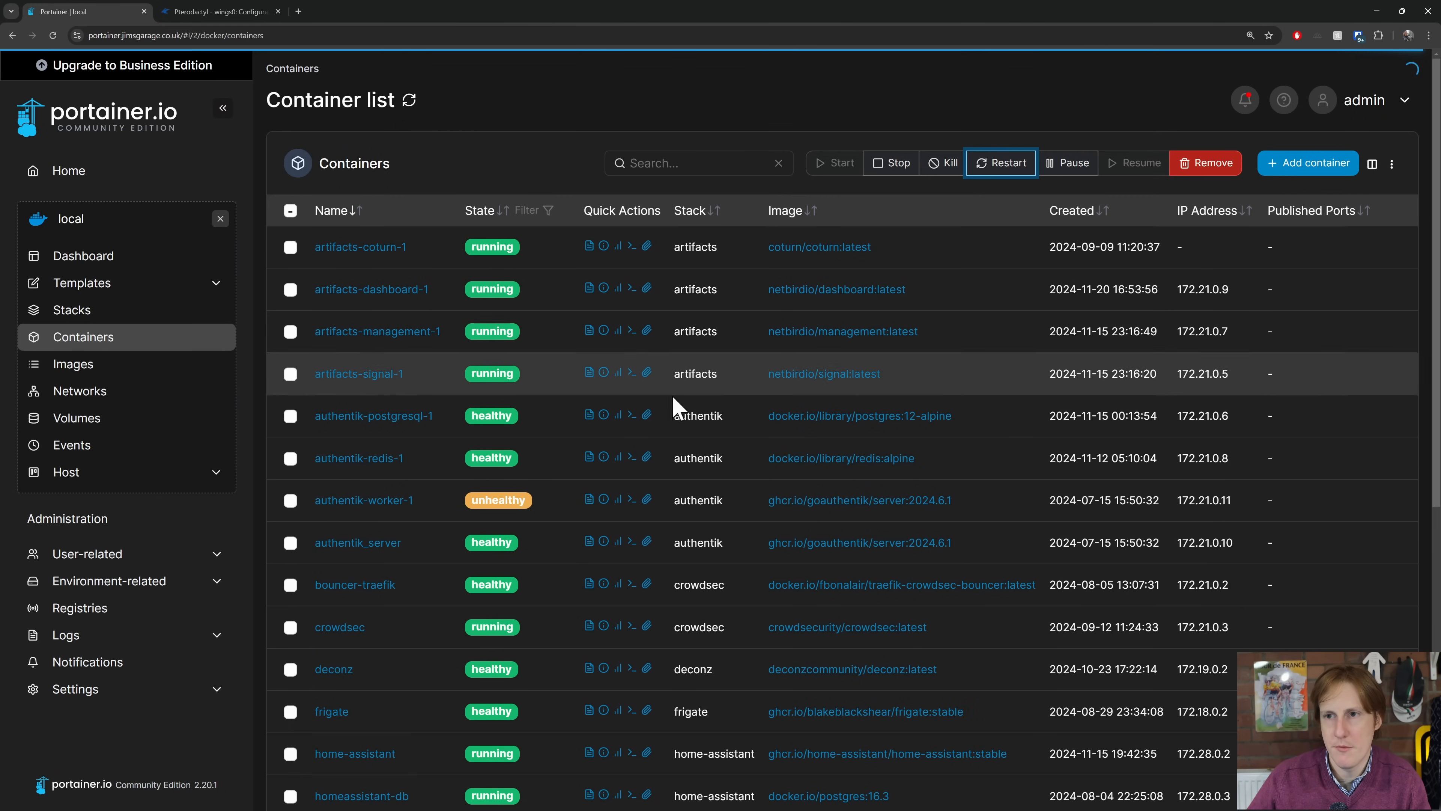
Open the logs of the pterodactyl_wings container and check the startup output
scroll(515, 505, "down", 4)
scroll(533, 531, "down", 3)
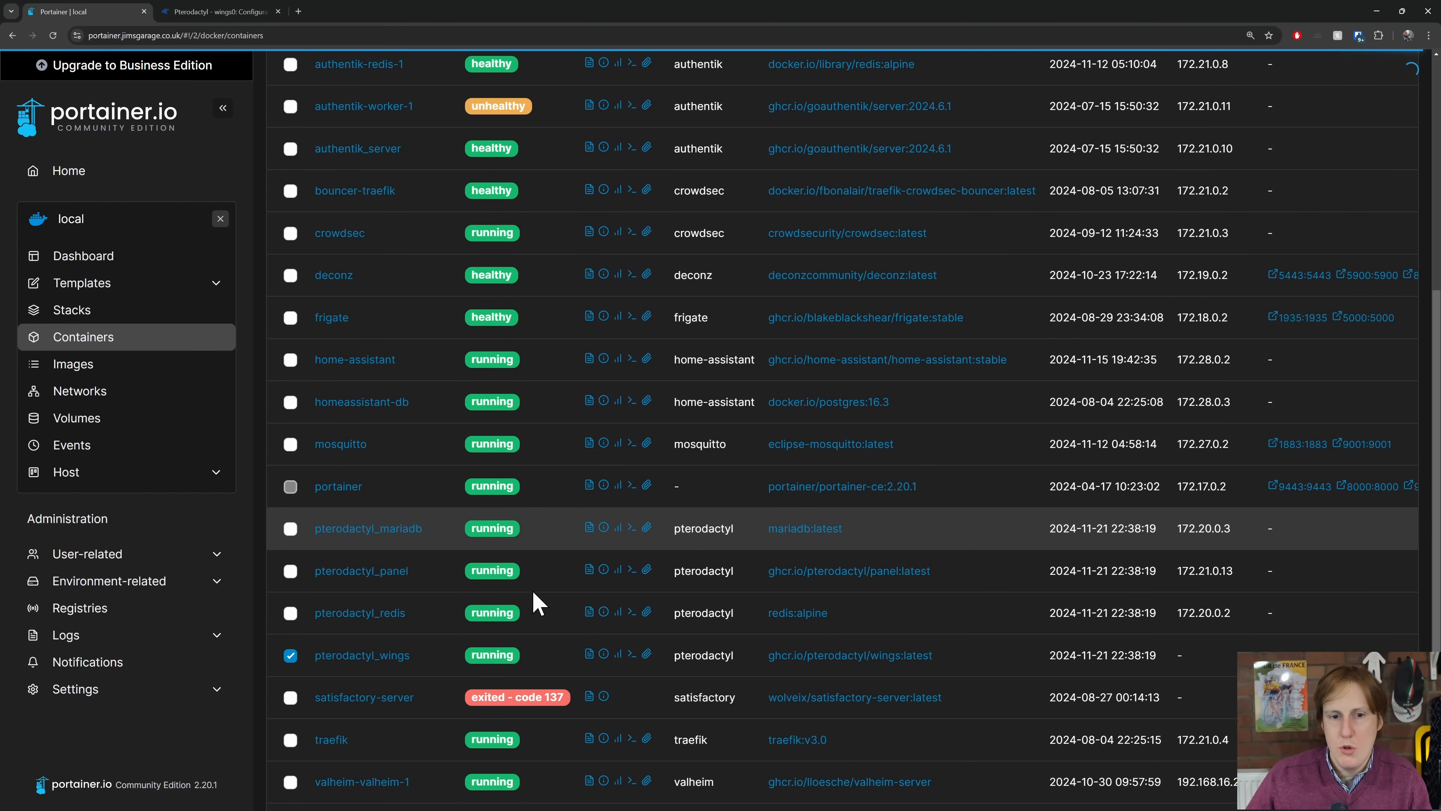
left_click(589, 658)
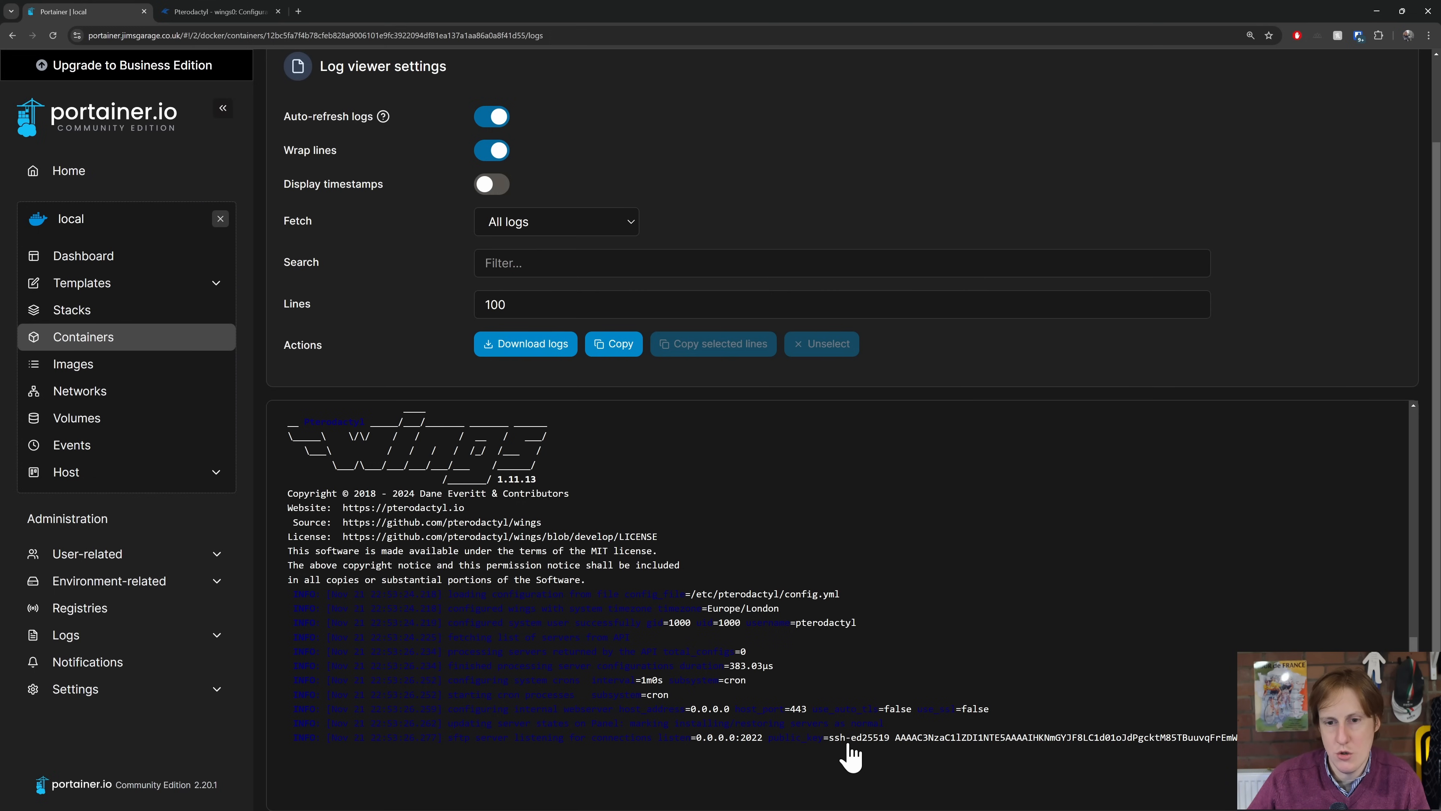
Switch to the Pterodactyl panel and check the wings0 node's connection status, overview and allocations
left_click(211, 15)
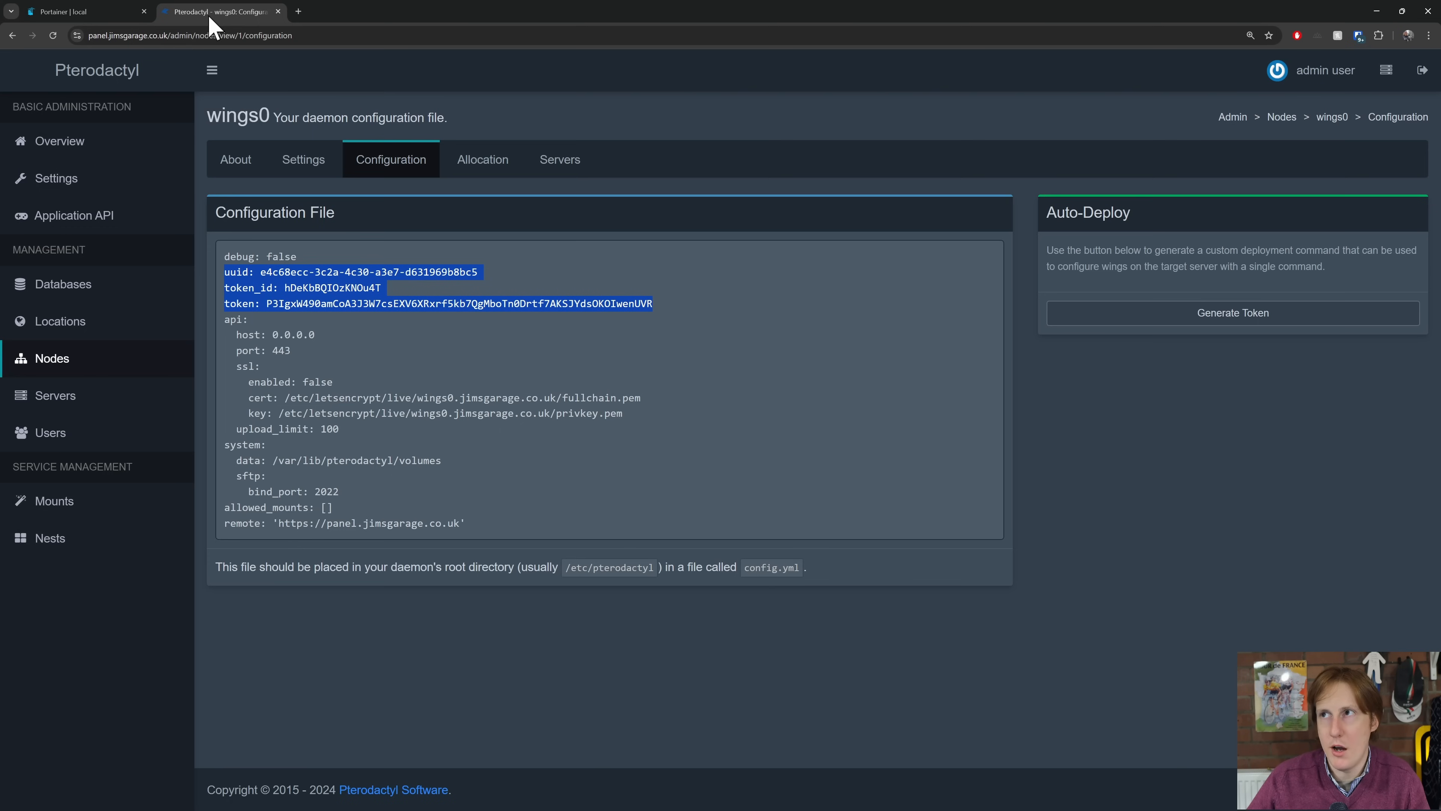
left_click(87, 370)
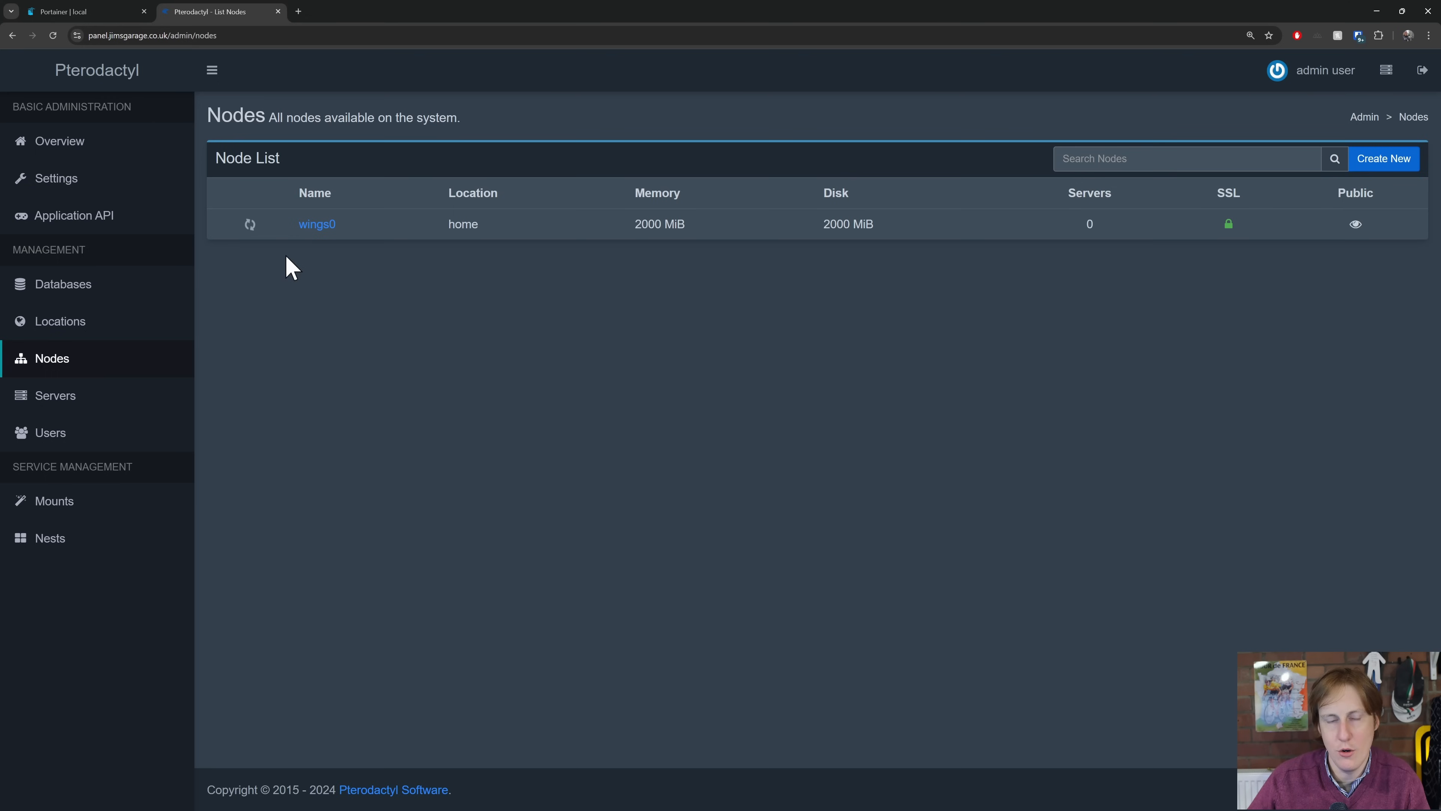
mouse_move(251, 233)
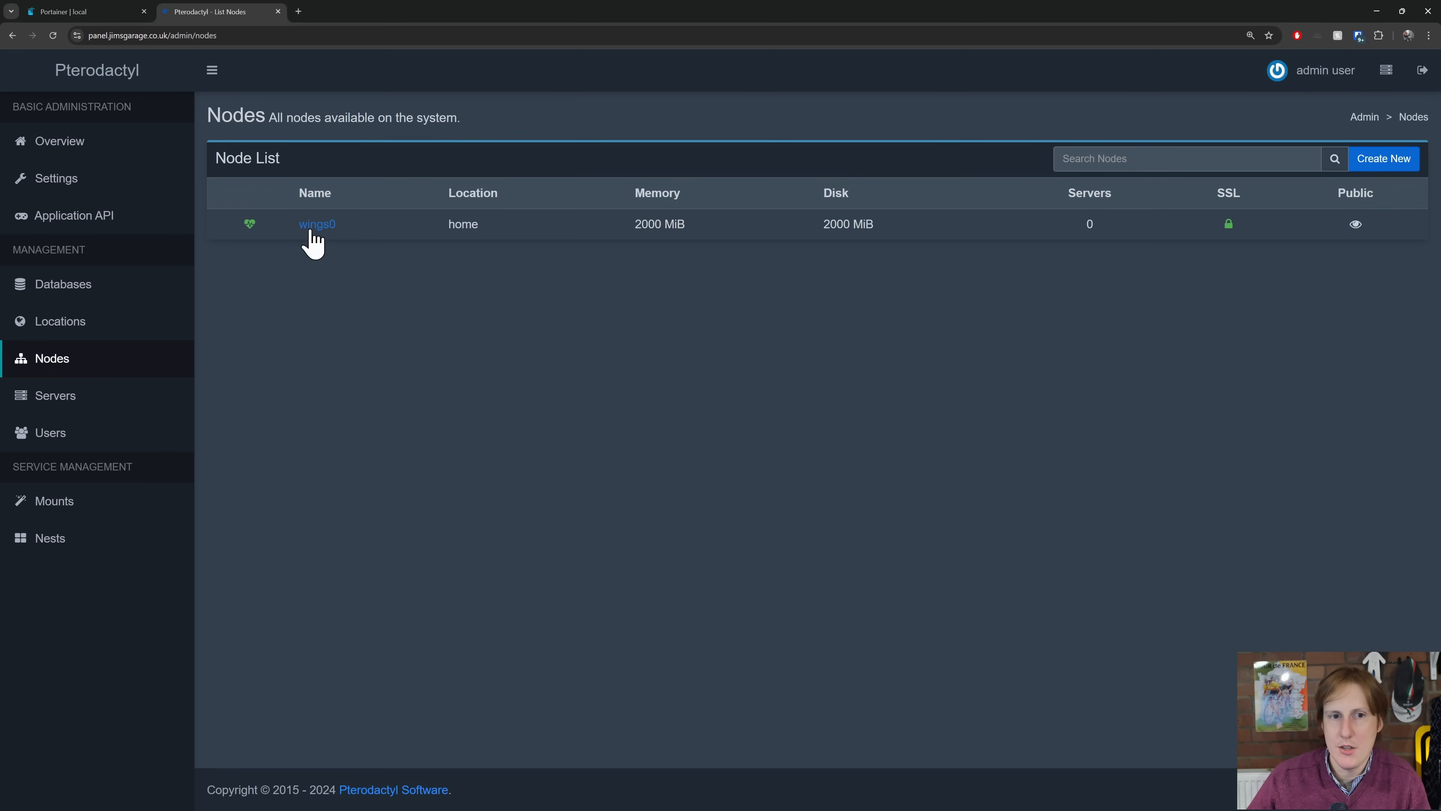
left_click(324, 227)
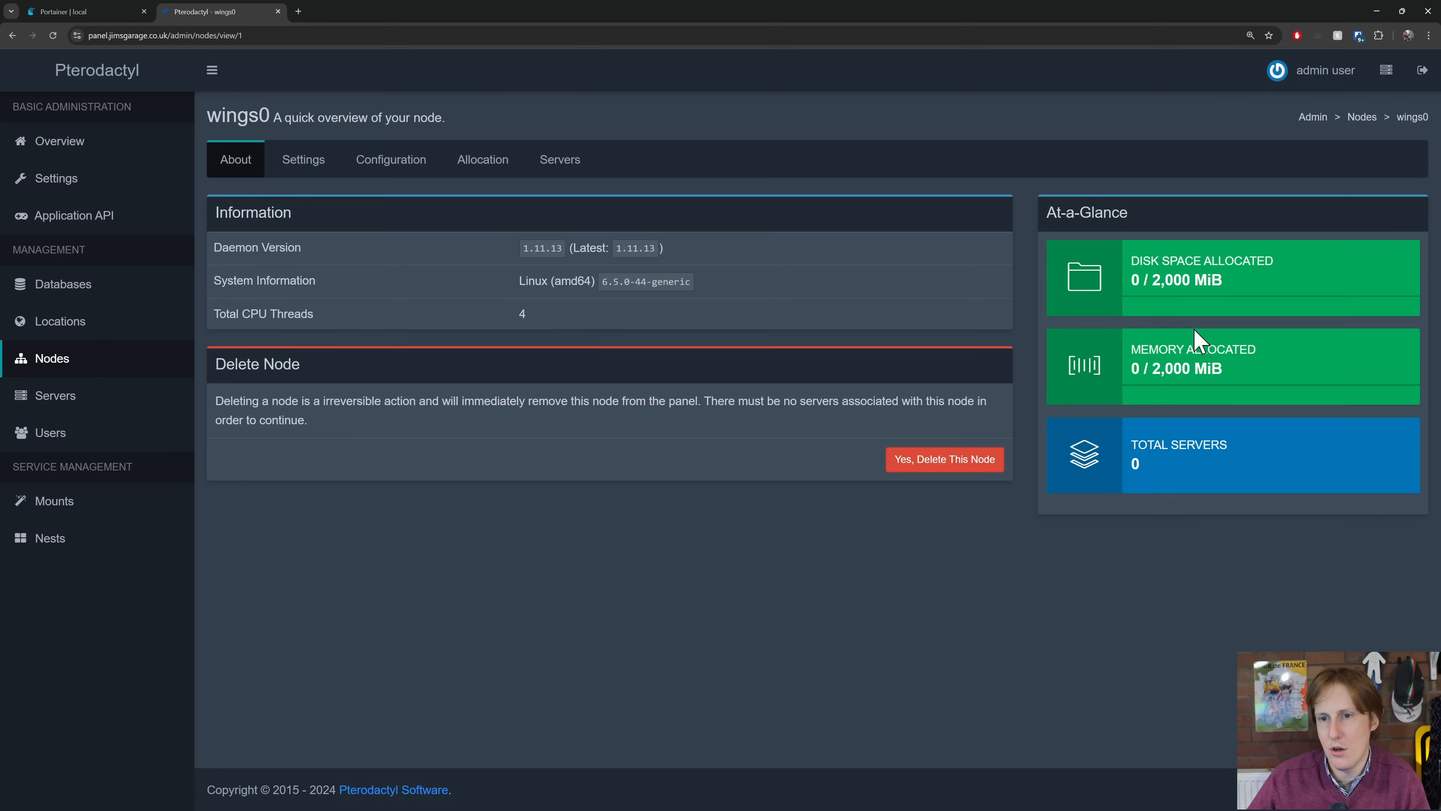
left_click(493, 173)
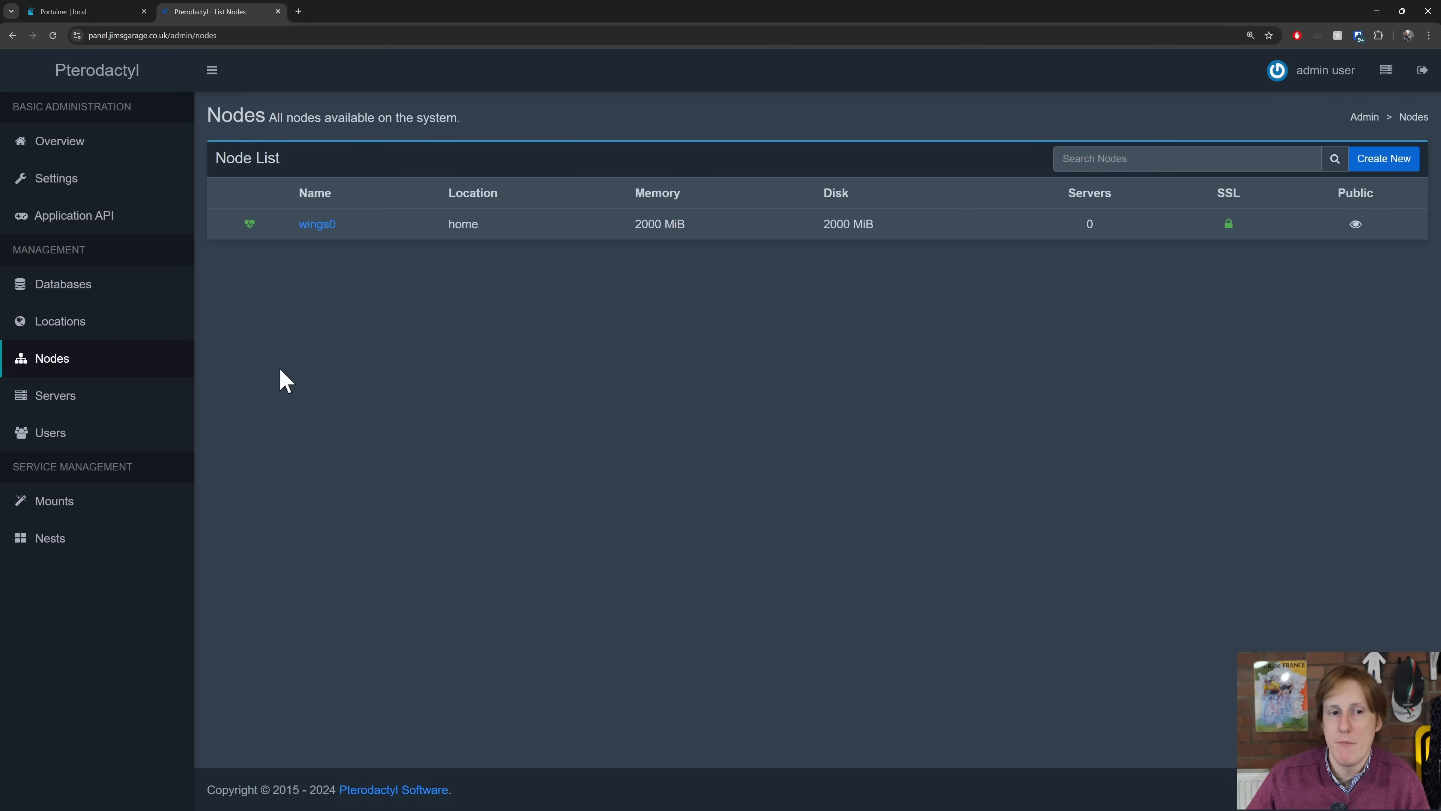
Start creating a new server named minecraft and assign the admin user as its owner
left_click(128, 404)
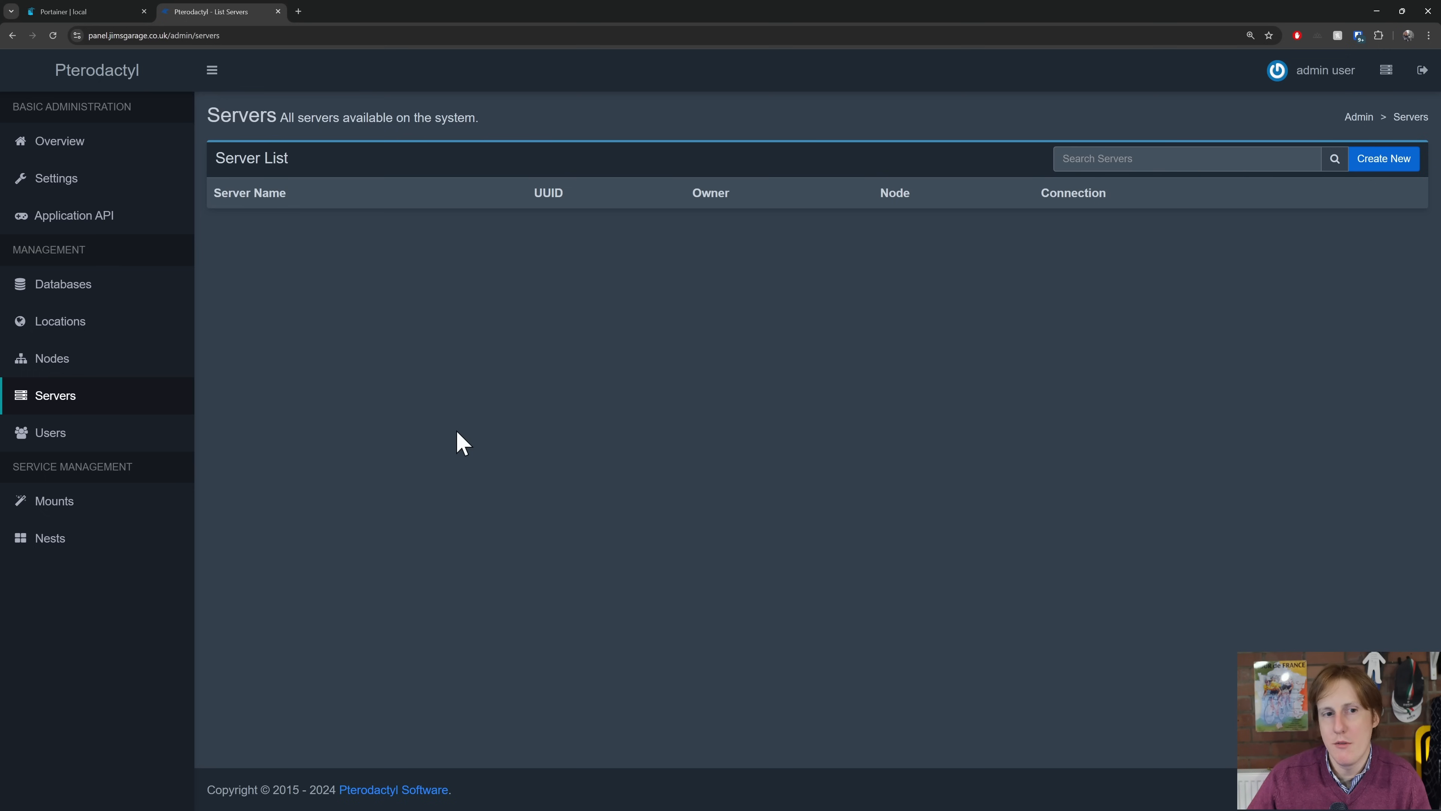
left_click(1399, 164)
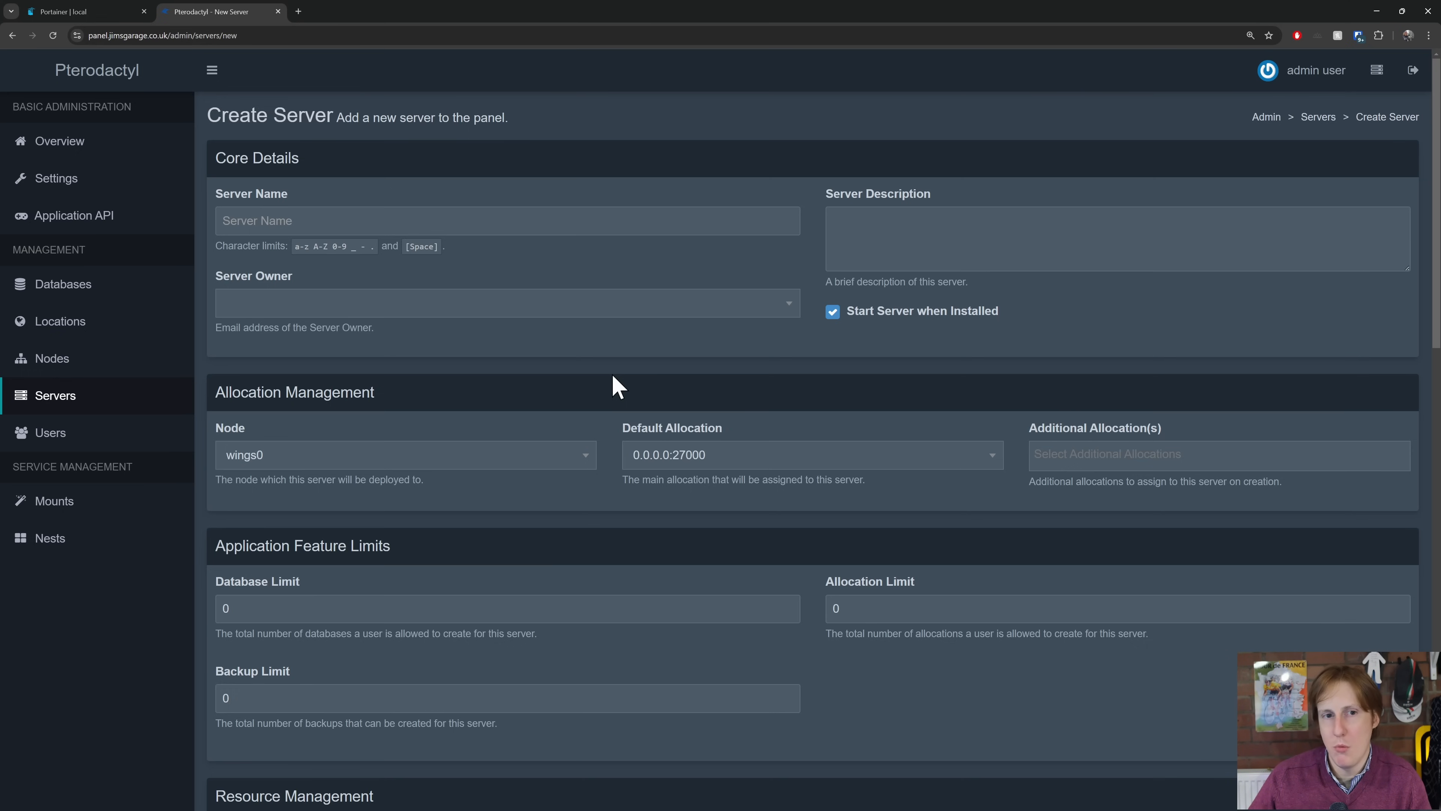
left_click(355, 220)
type("minecraft")
left_click(341, 254)
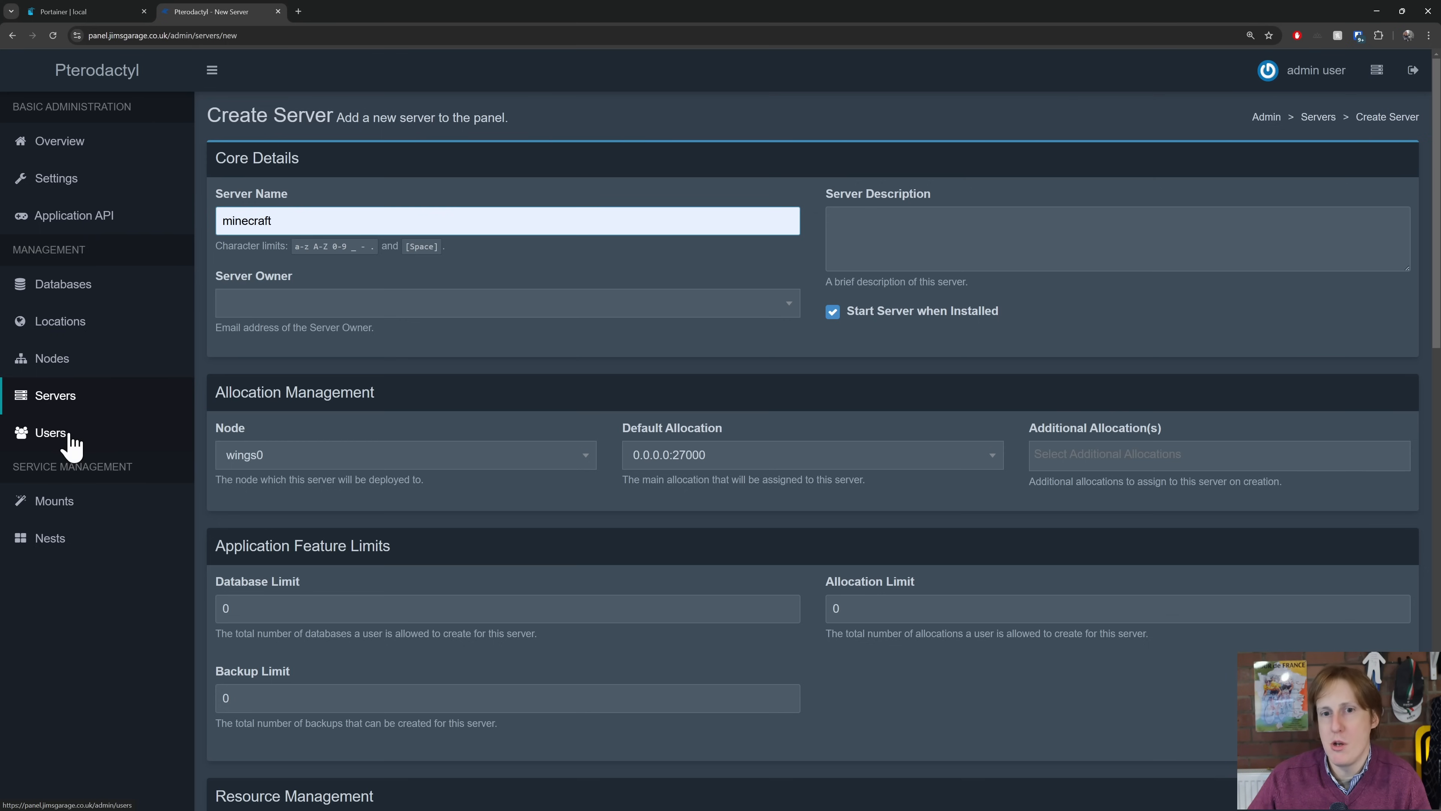
left_click(659, 314)
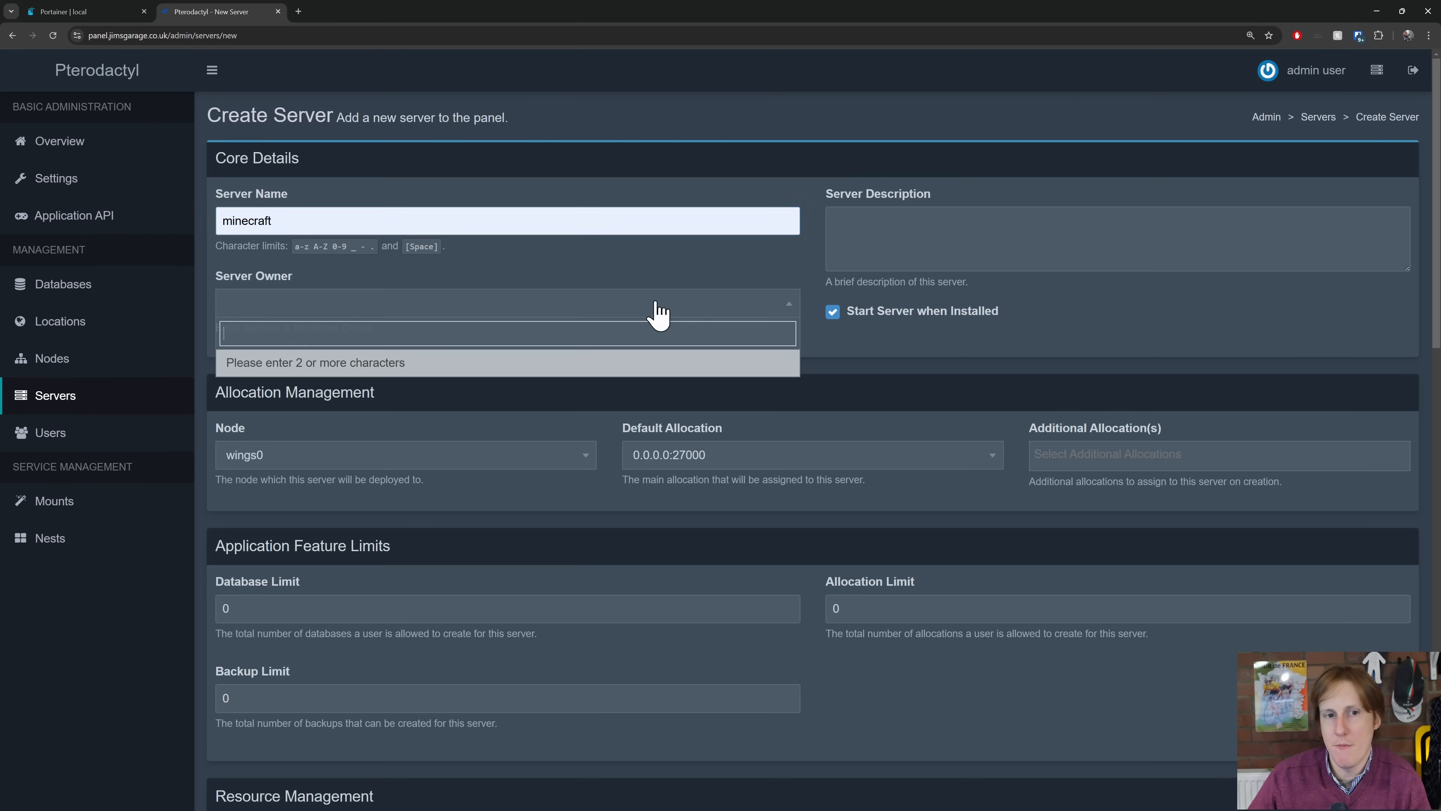
type("ad")
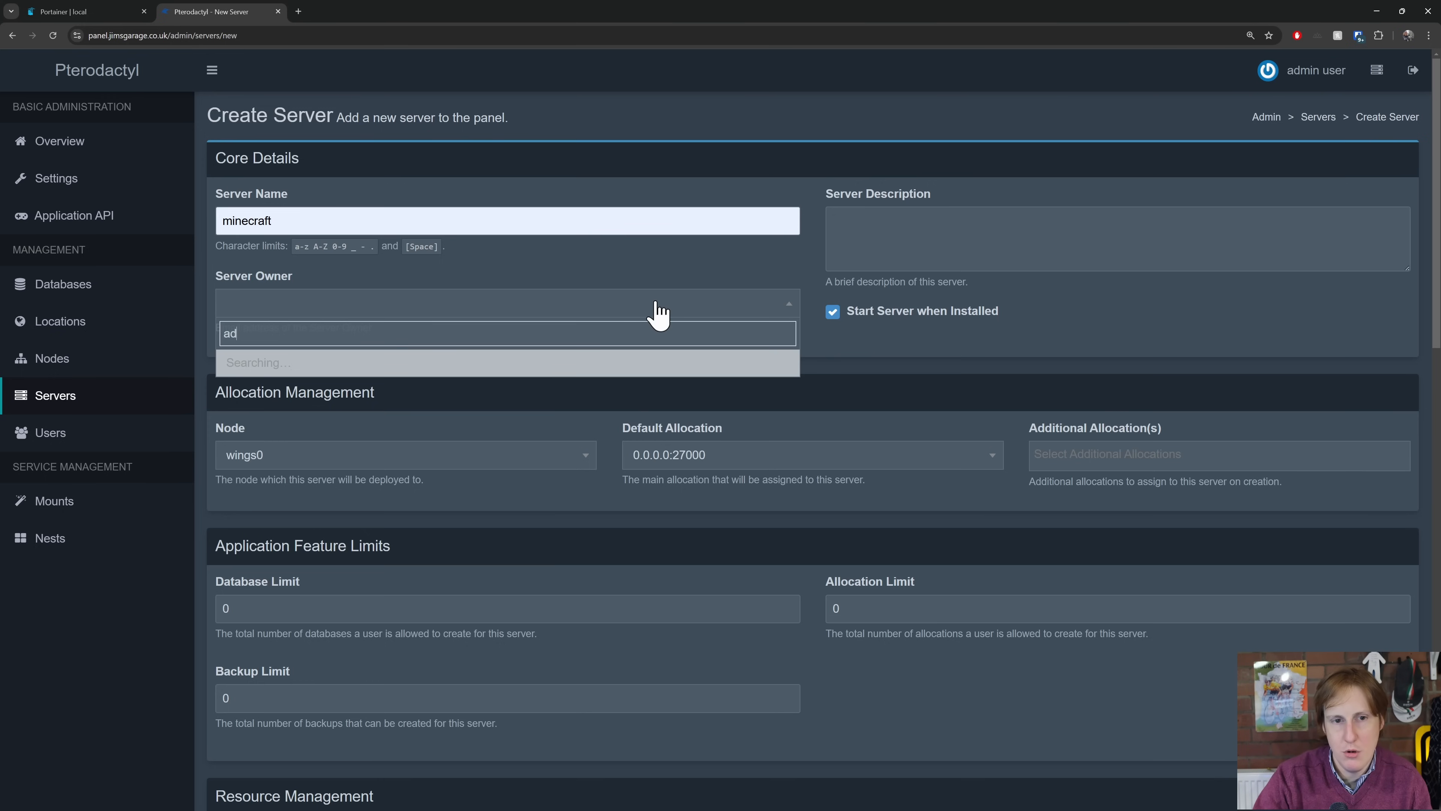
left_click(418, 370)
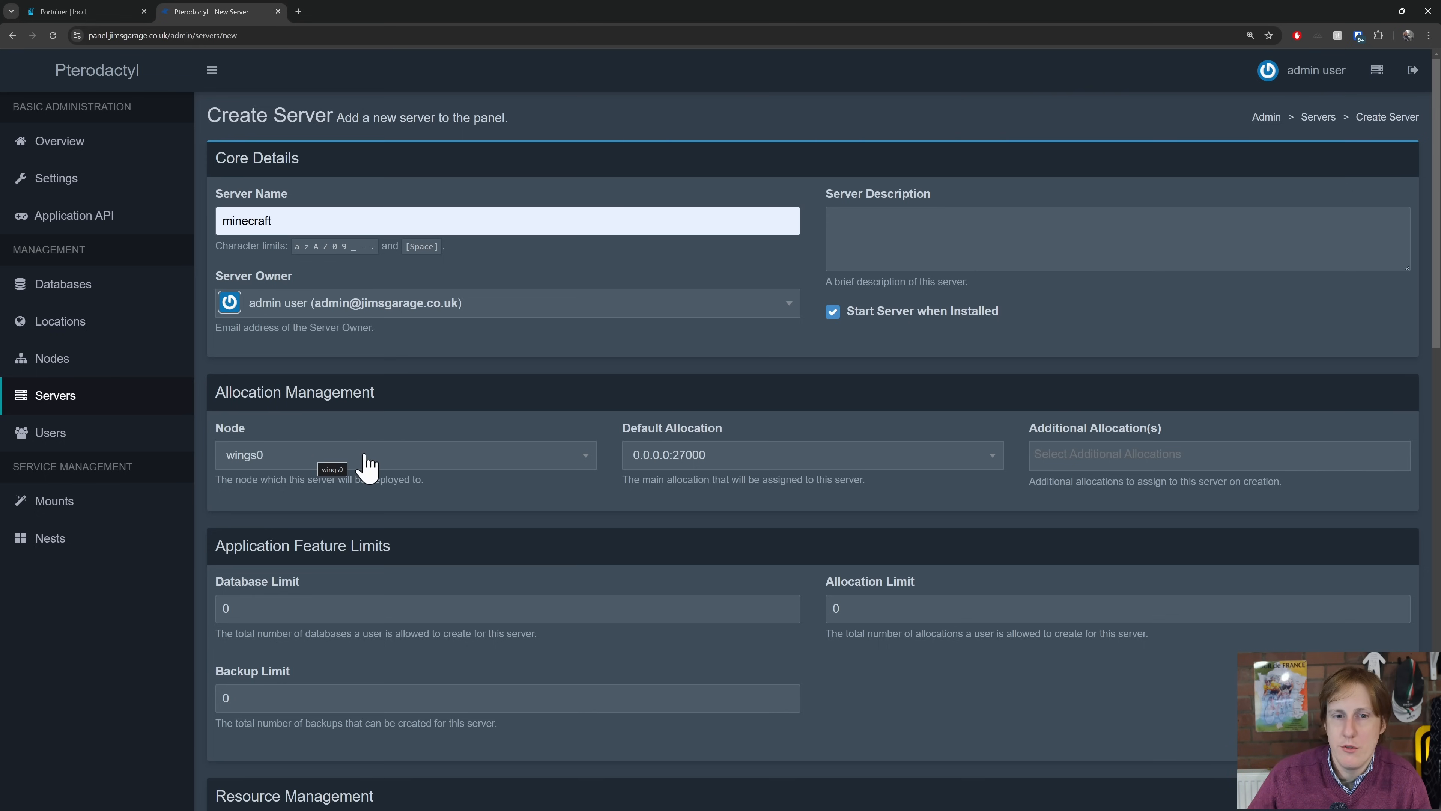
Keep wings0 as the server's node and choose 0.0.0.0:27000 as its default allocation
left_click(550, 454)
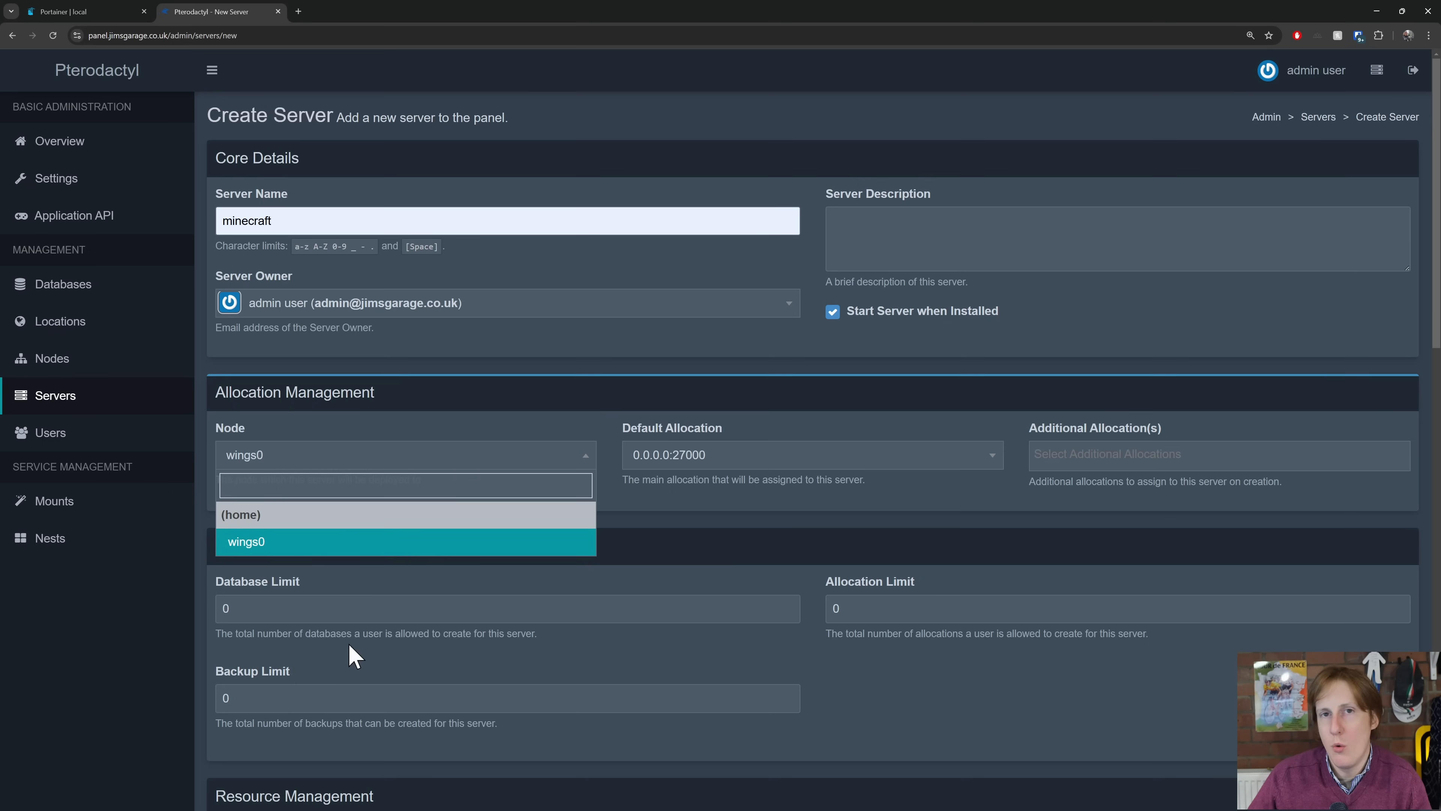
left_click(659, 539)
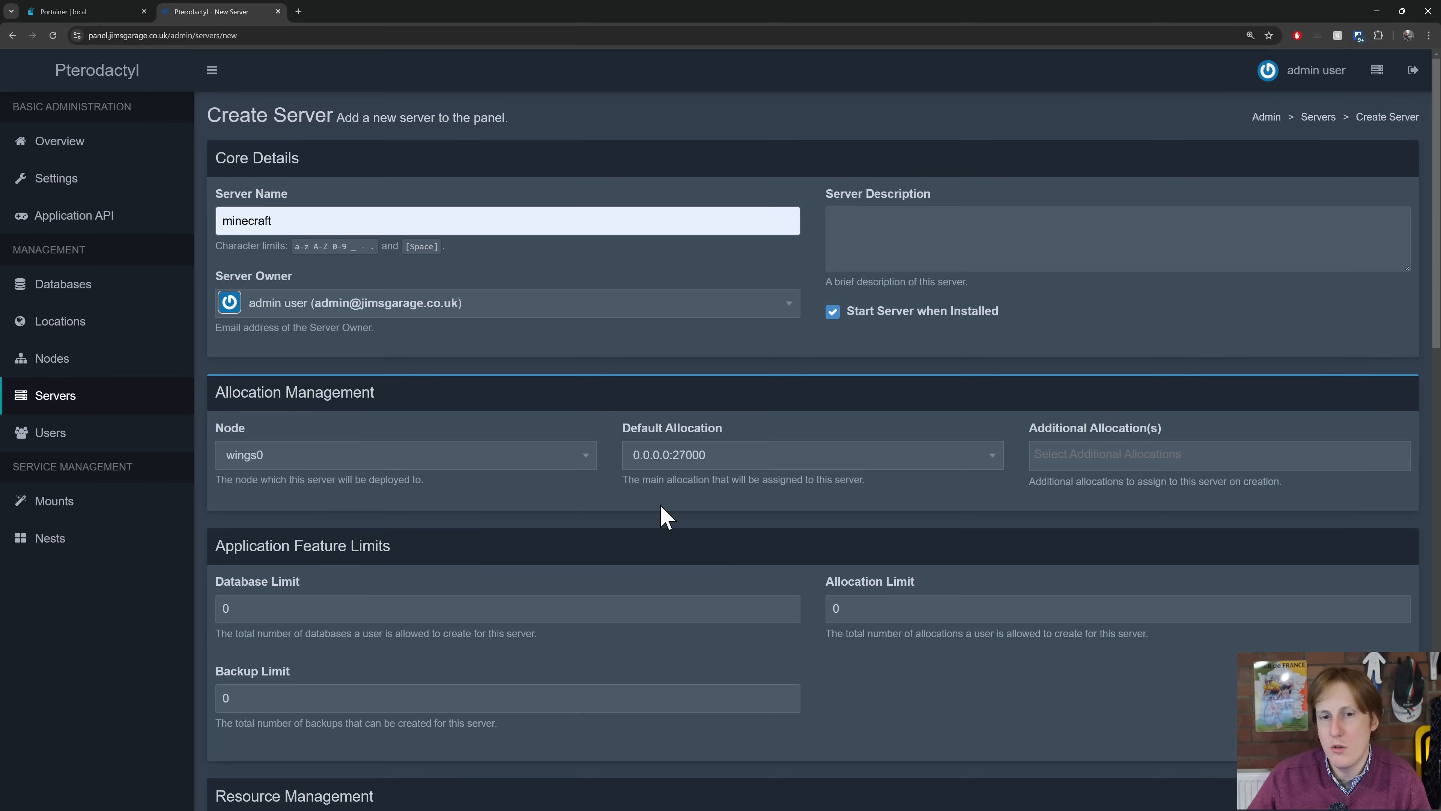
left_click(964, 456)
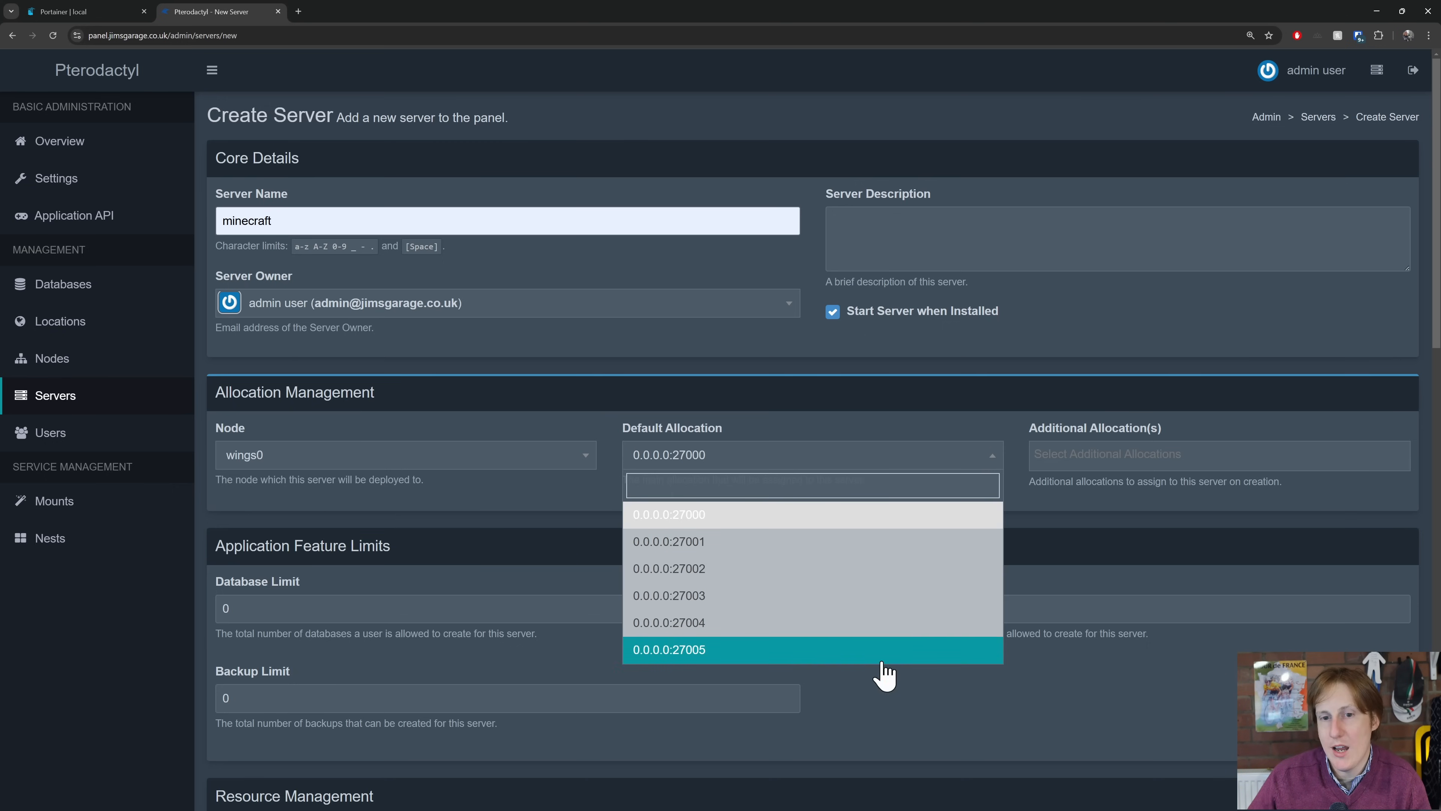
left_click(872, 516)
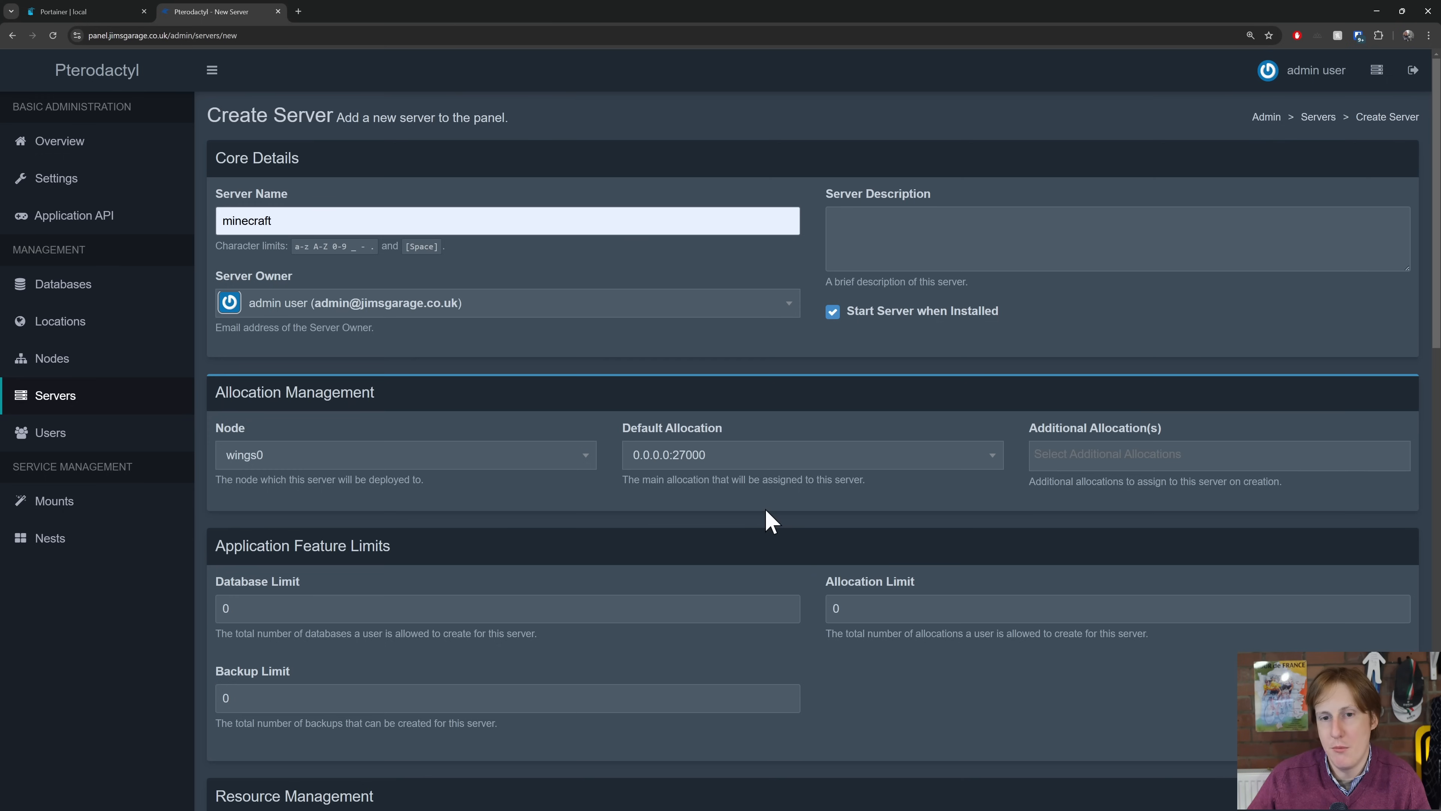
Set the server's memory limit to 1000 MiB and its disk space to 1000 MiB
scroll(754, 521, "down", 5)
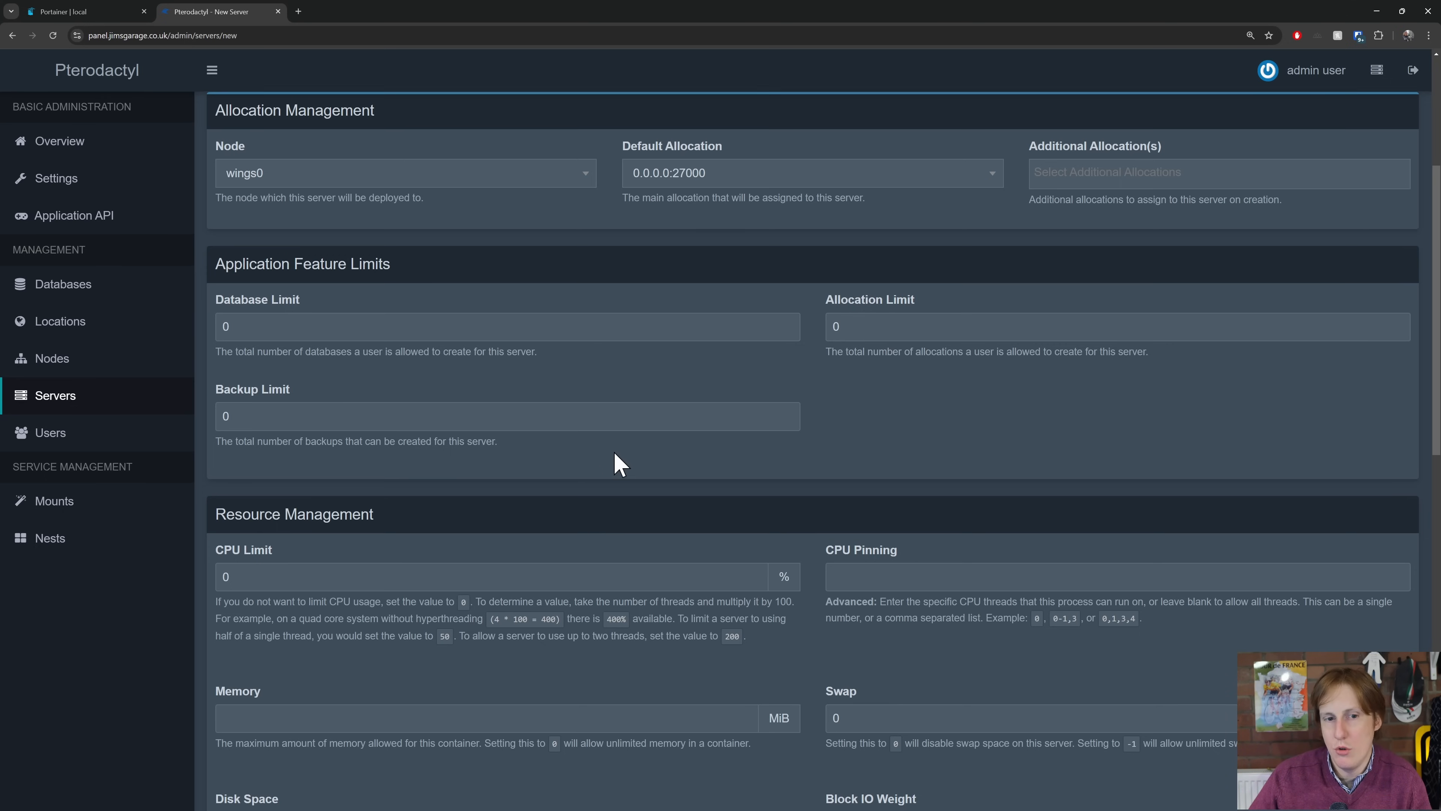
scroll(619, 460, "down", 4)
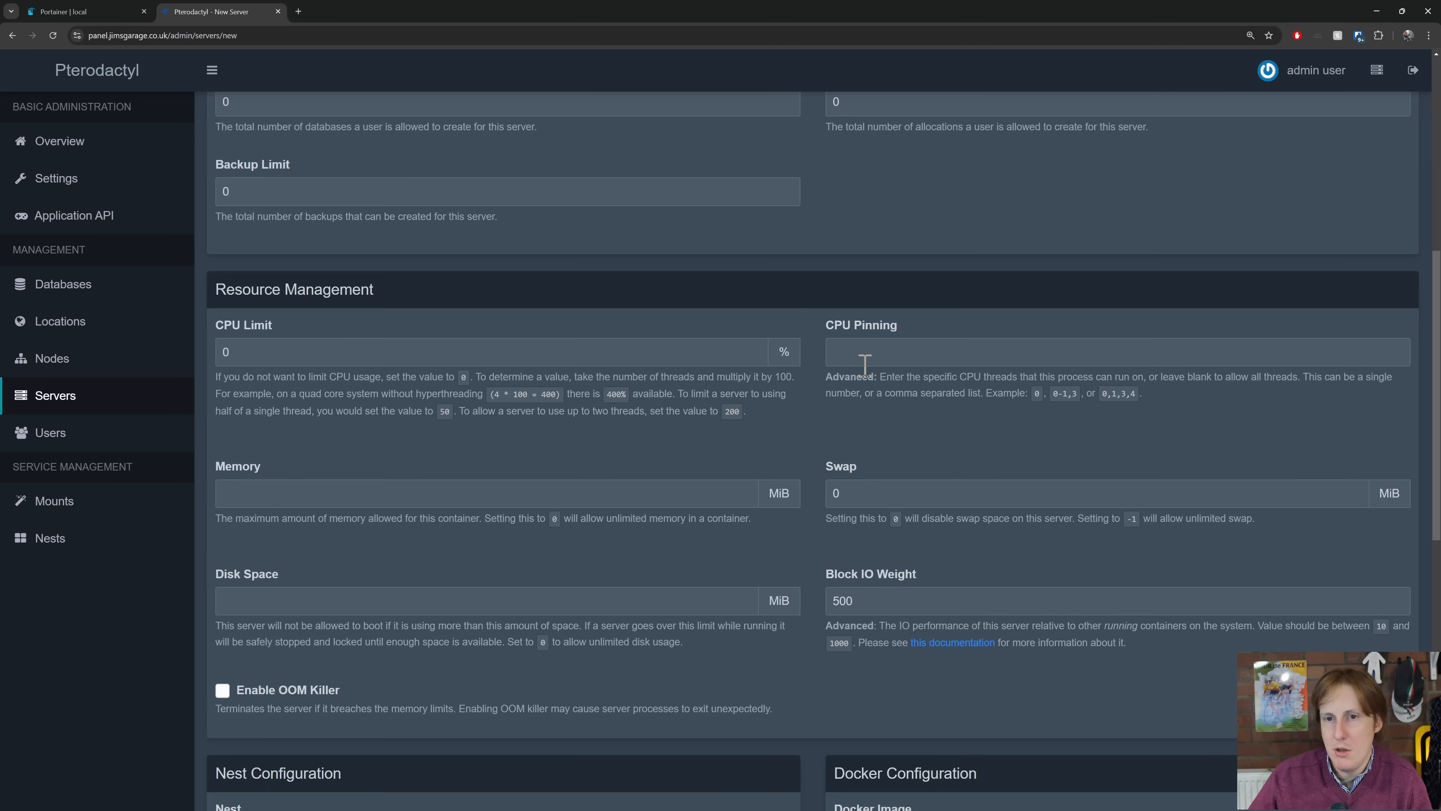
left_click(553, 493)
left_click(316, 547)
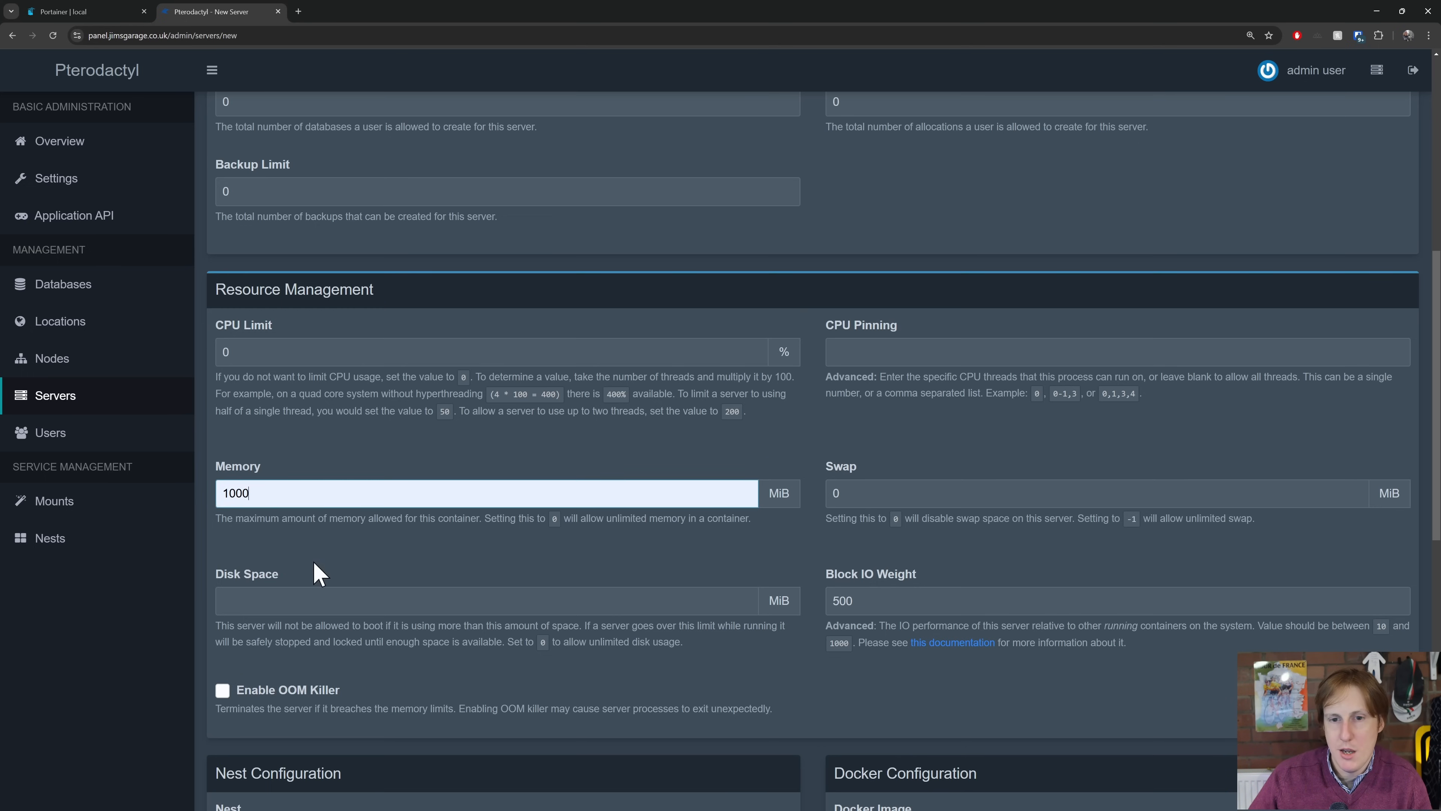
left_click(287, 610)
left_click(293, 654)
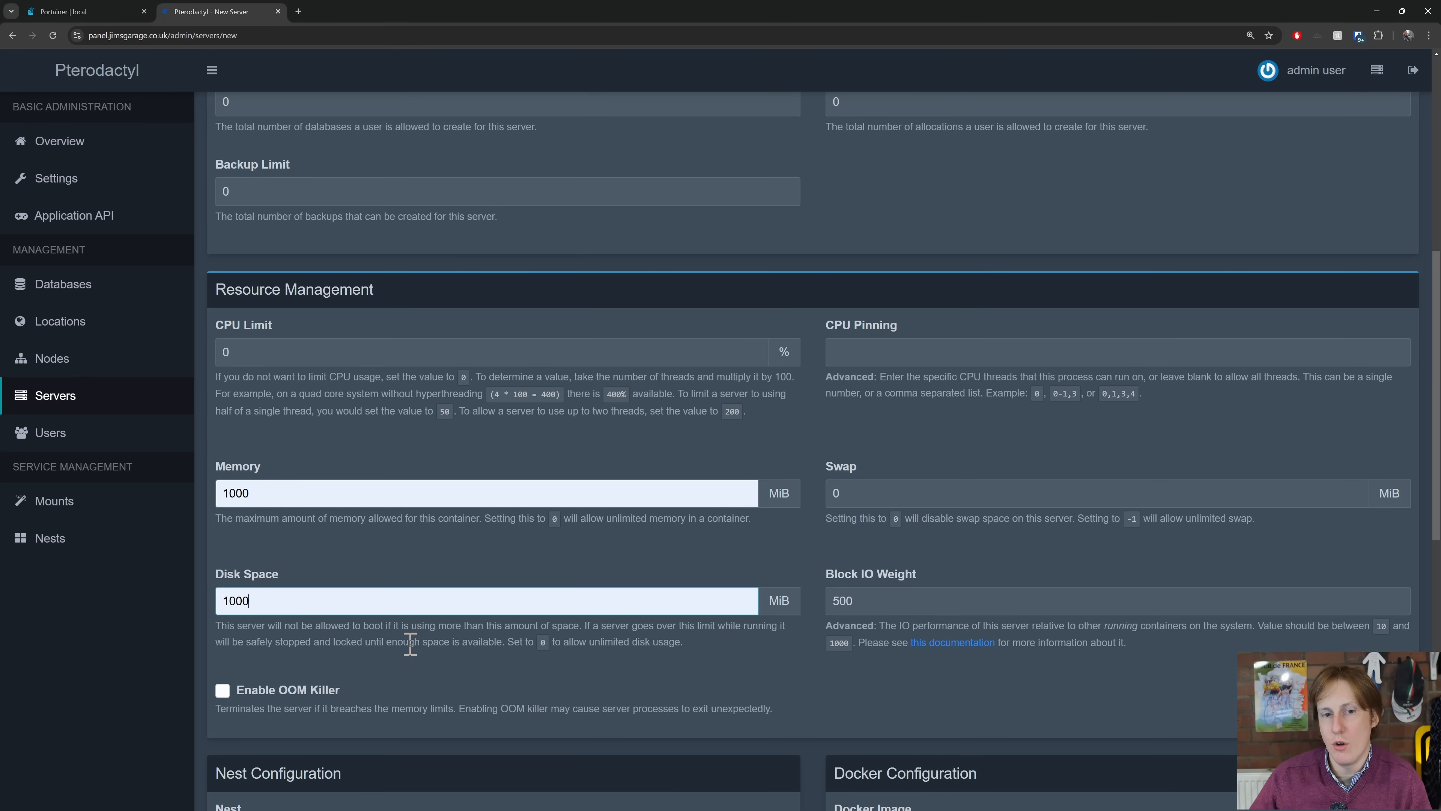
Review the new server's remaining settings and browse the Source Engine, Voice Servers and Rust nests with their eggs
scroll(403, 625, "down", 3)
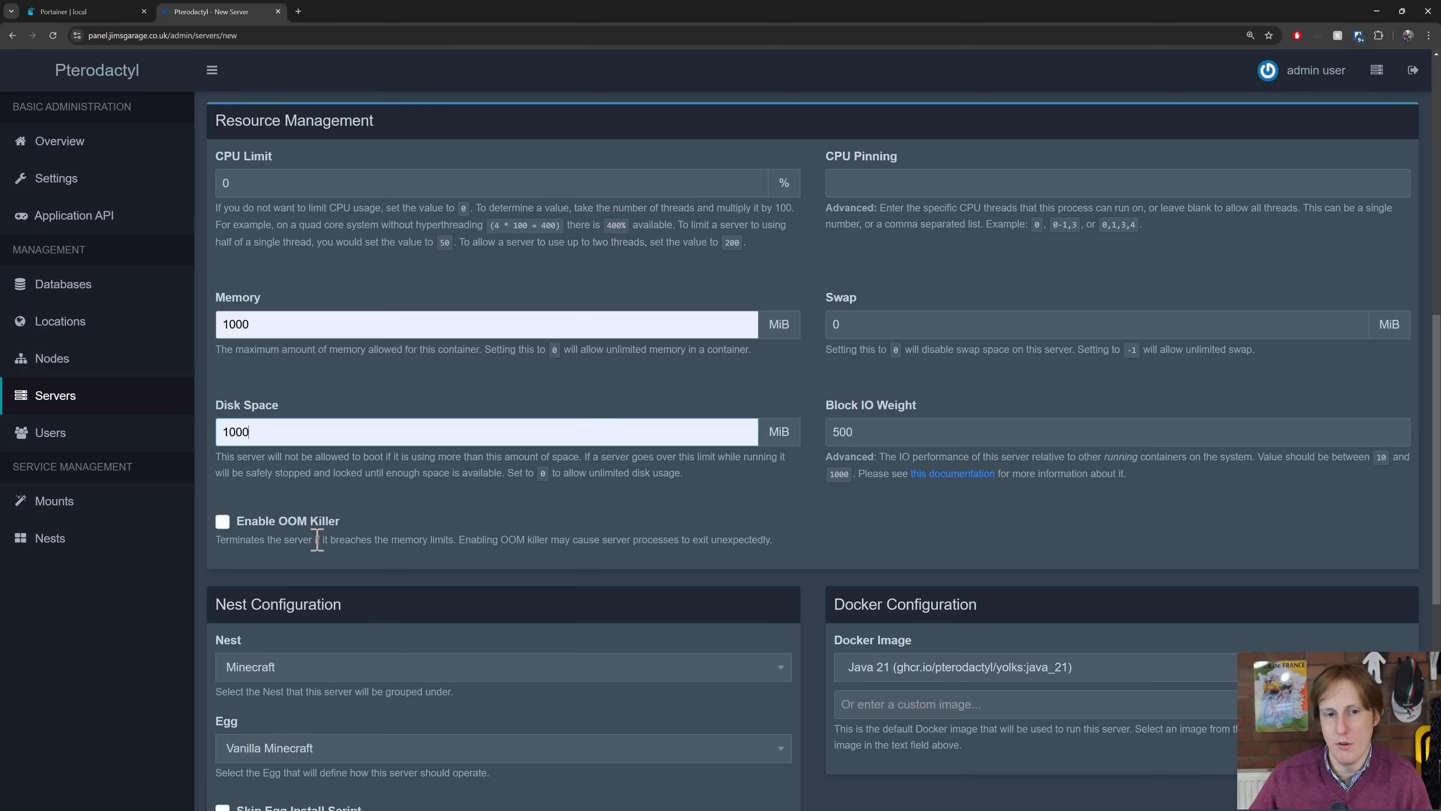
scroll(317, 539, "down", 2)
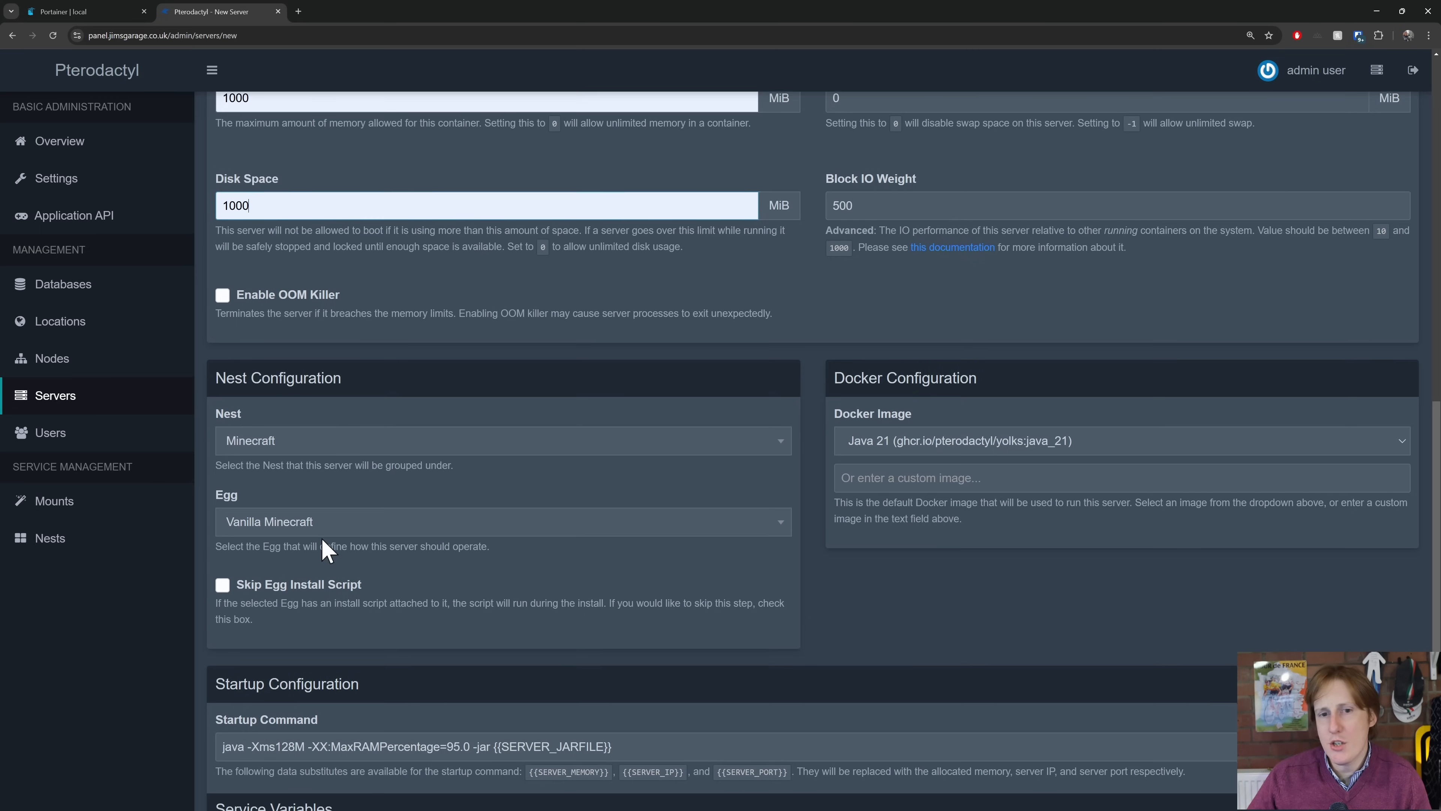
scroll(322, 547, "down", 3)
scroll(326, 549, "down", 1)
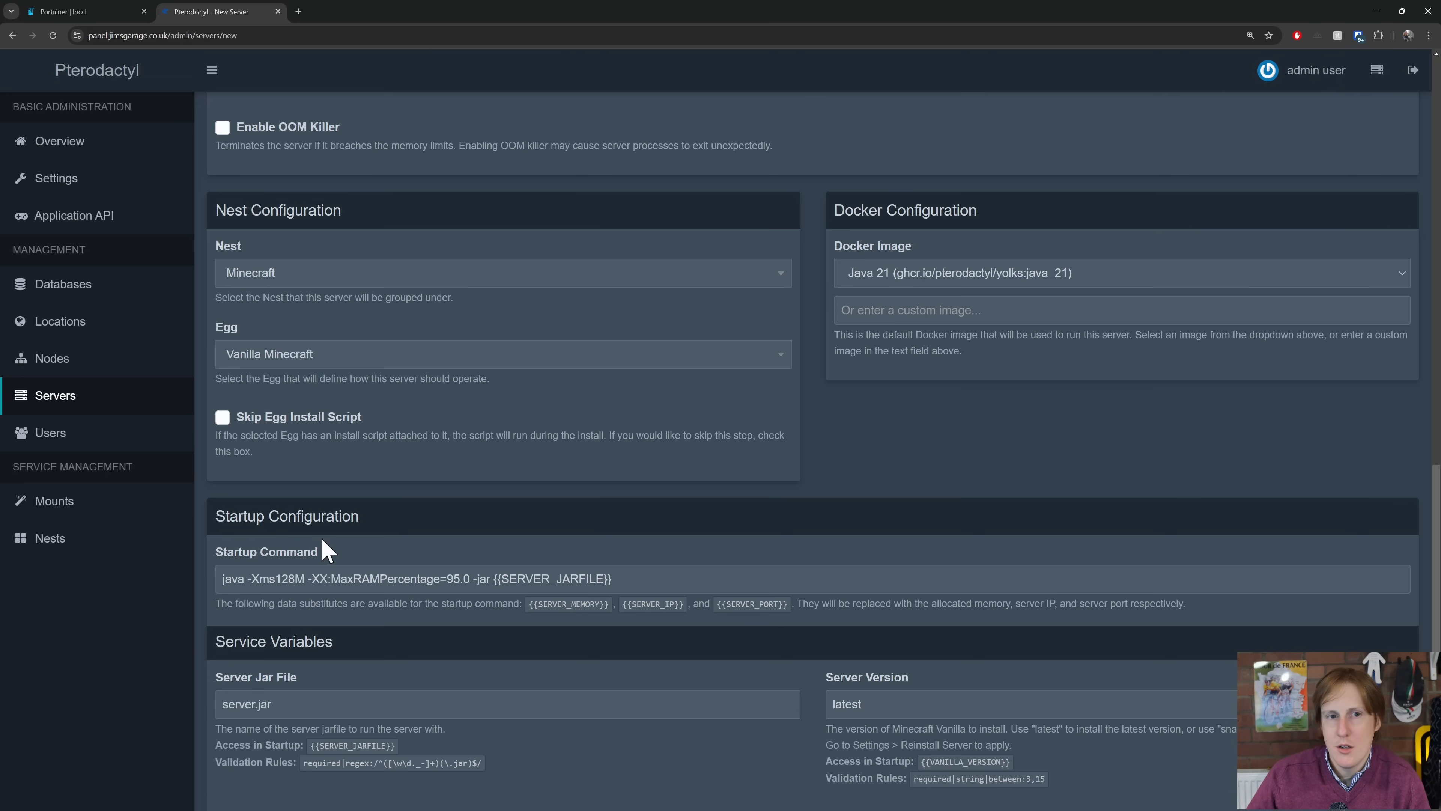
left_click(757, 292)
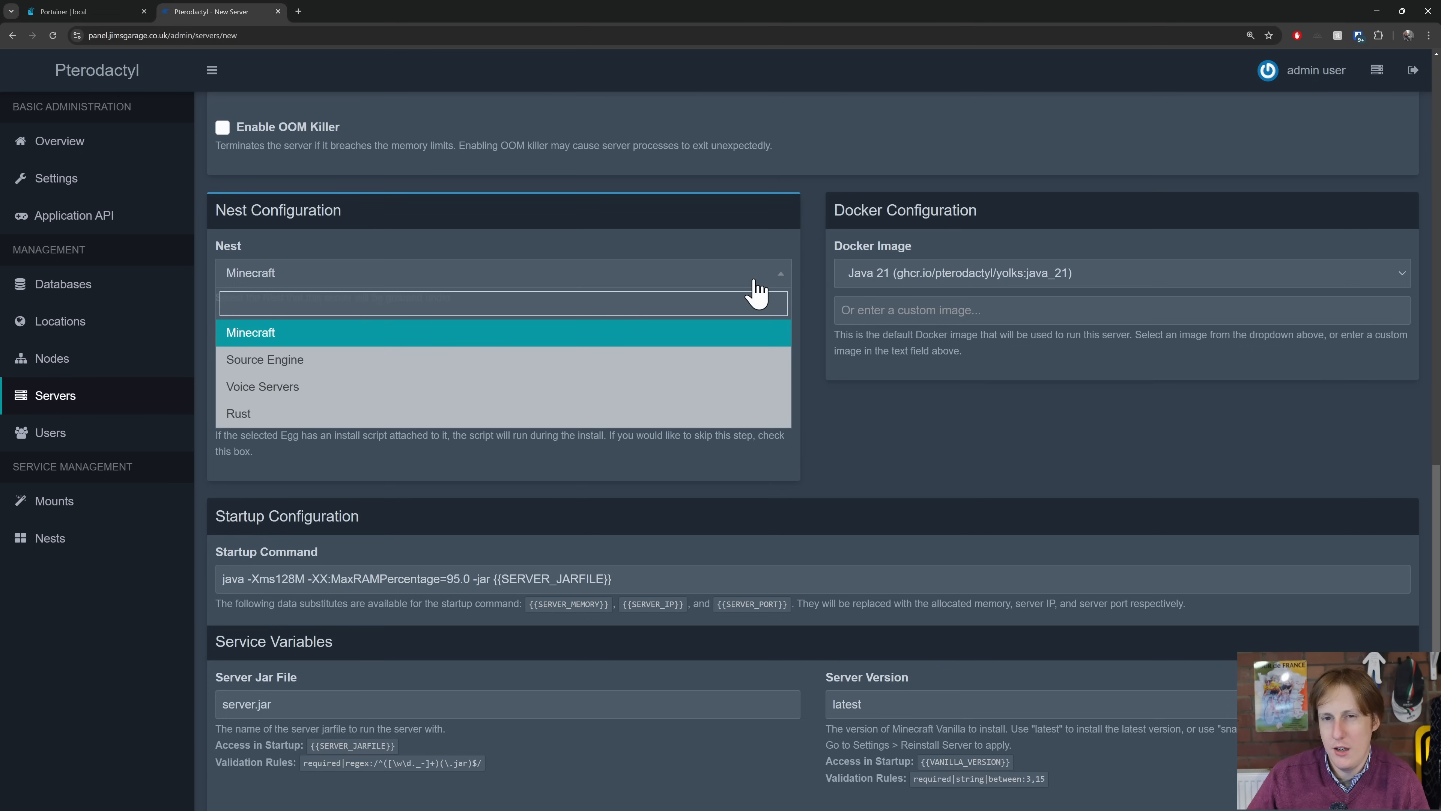
left_click(445, 359)
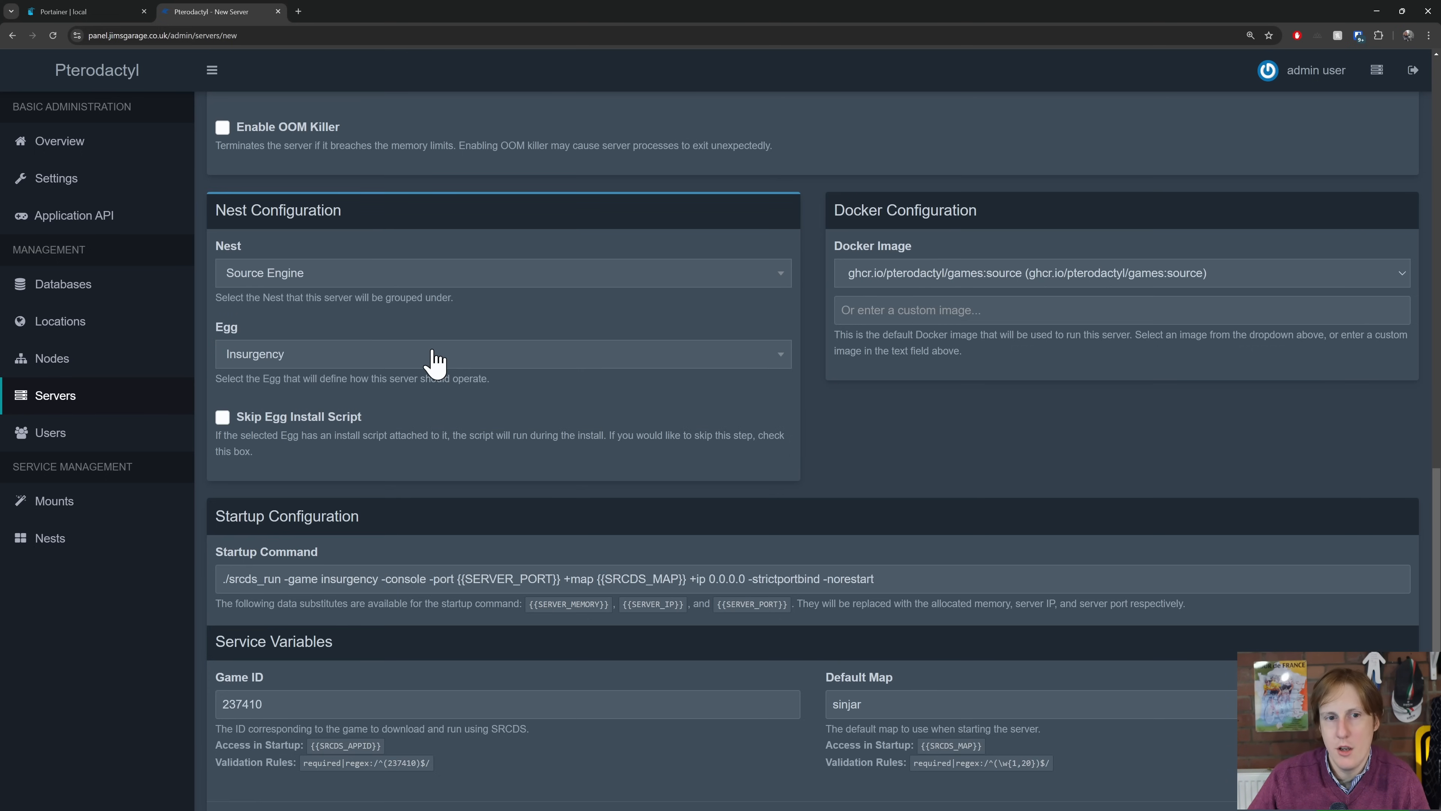
left_click(478, 365)
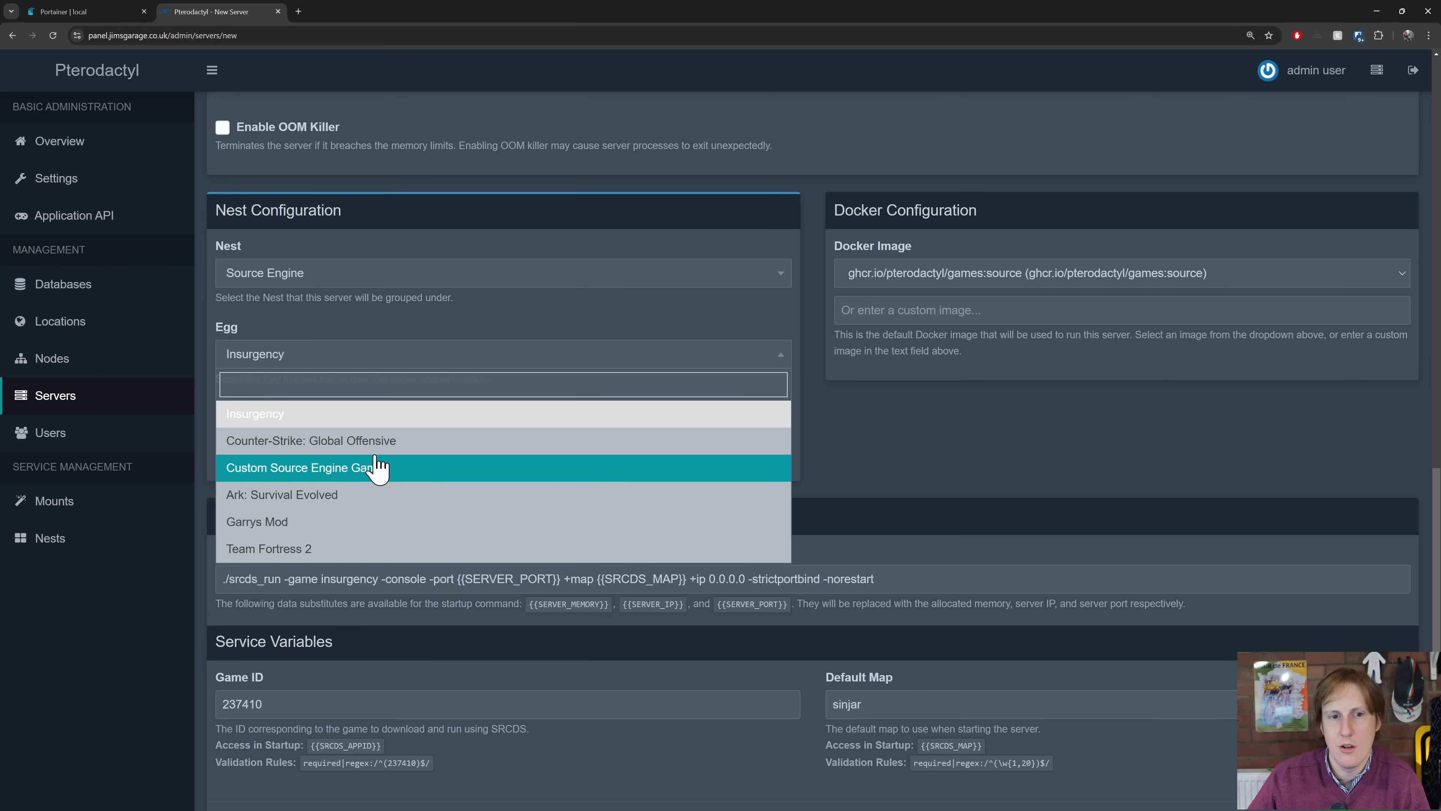
left_click(553, 281)
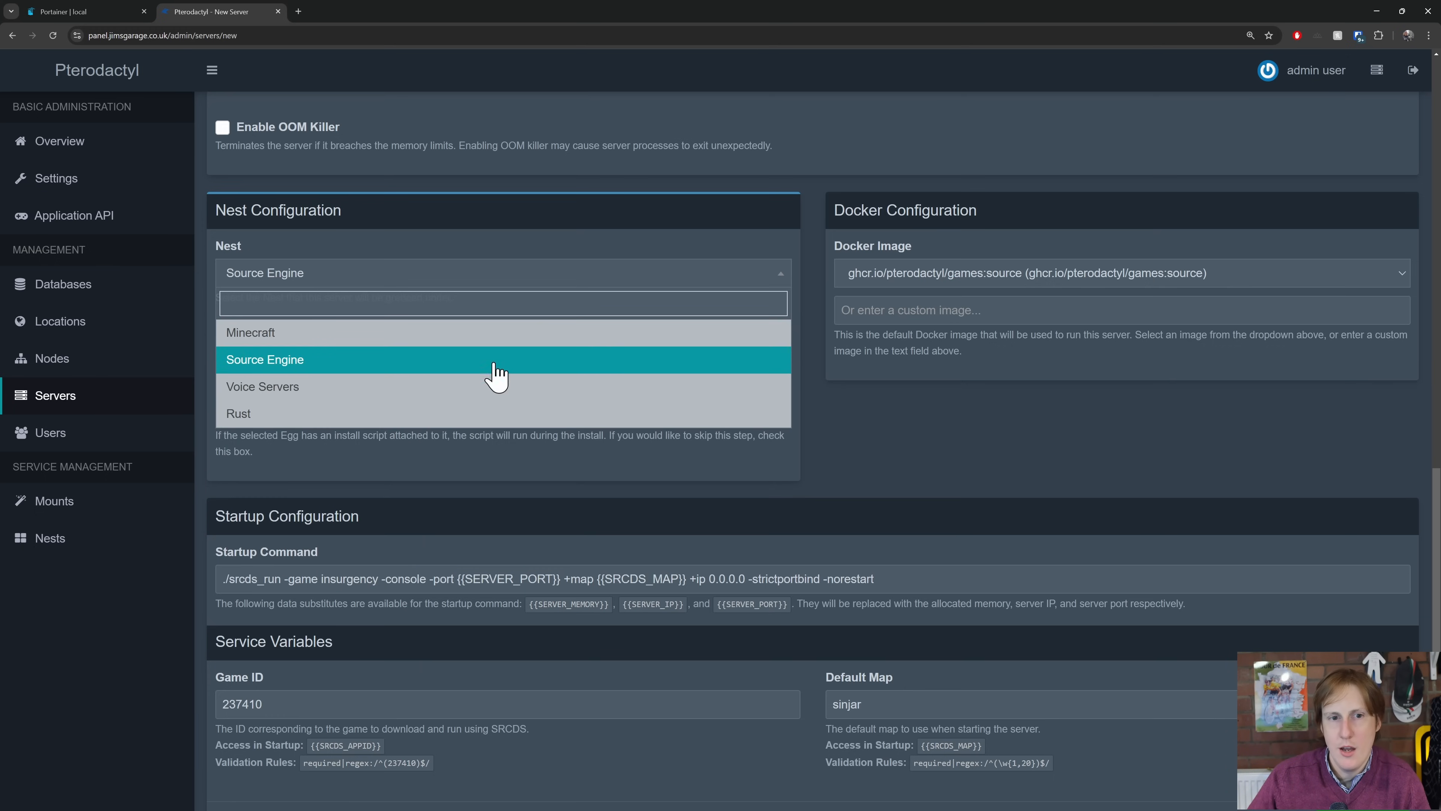
left_click(474, 398)
left_click(481, 366)
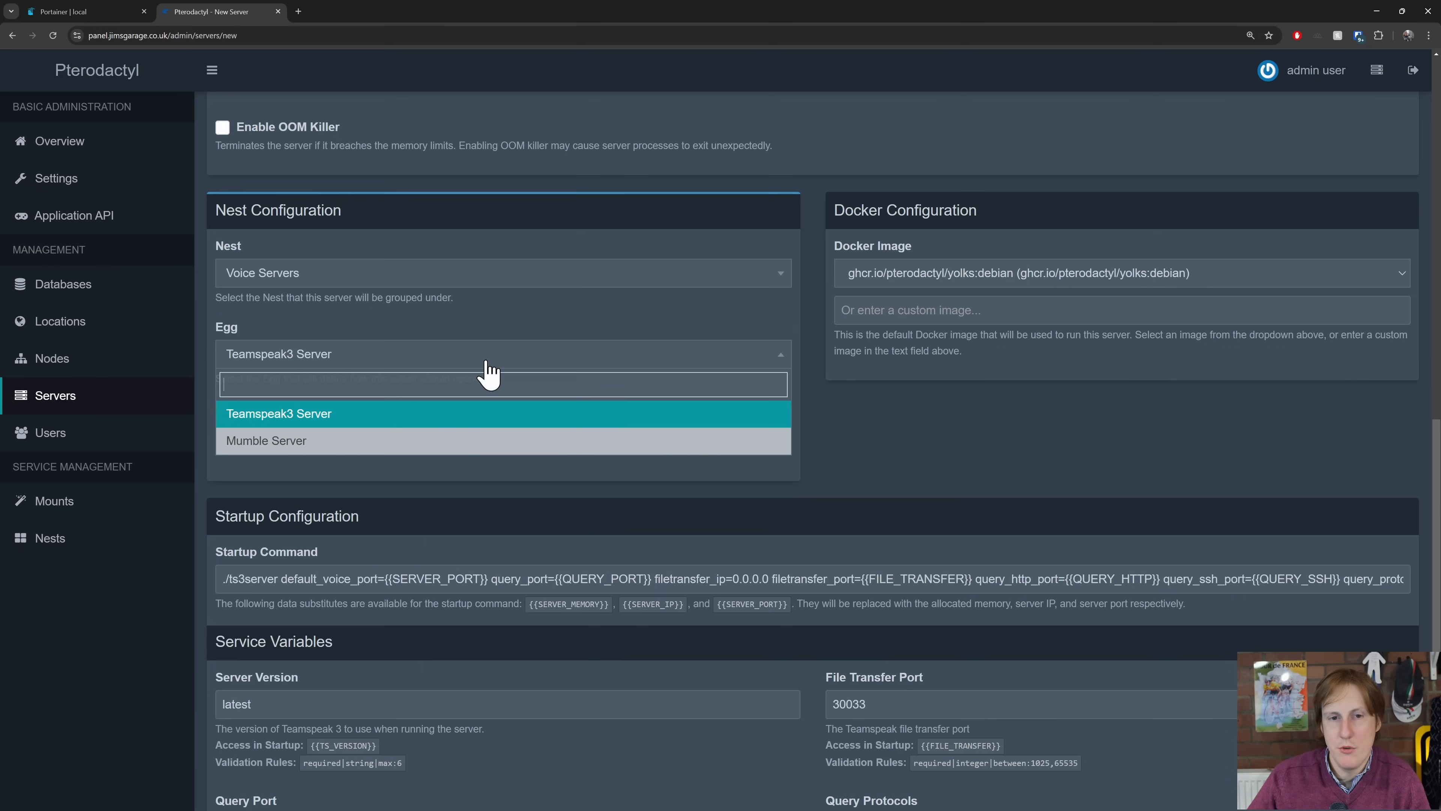
left_click(489, 282)
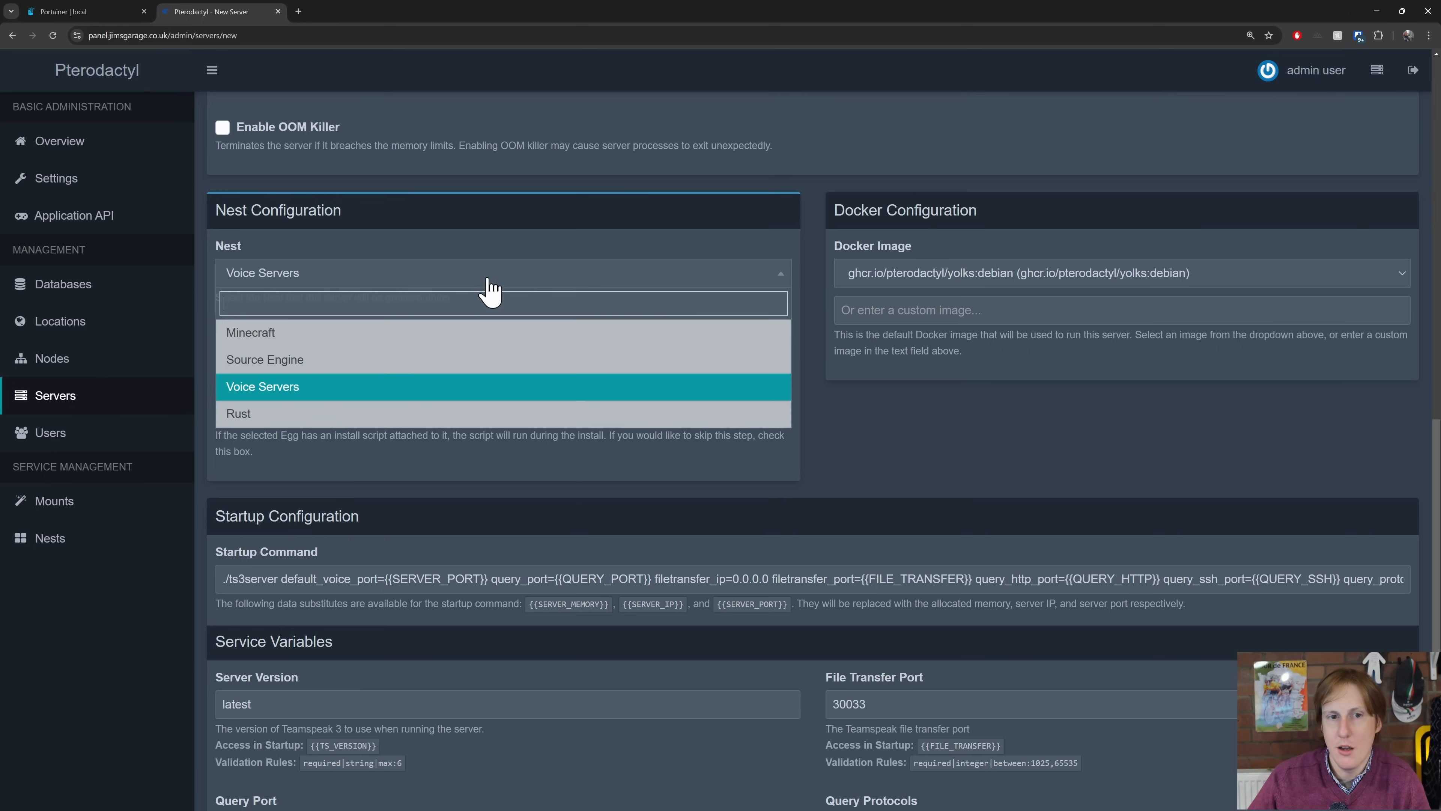
left_click(430, 419)
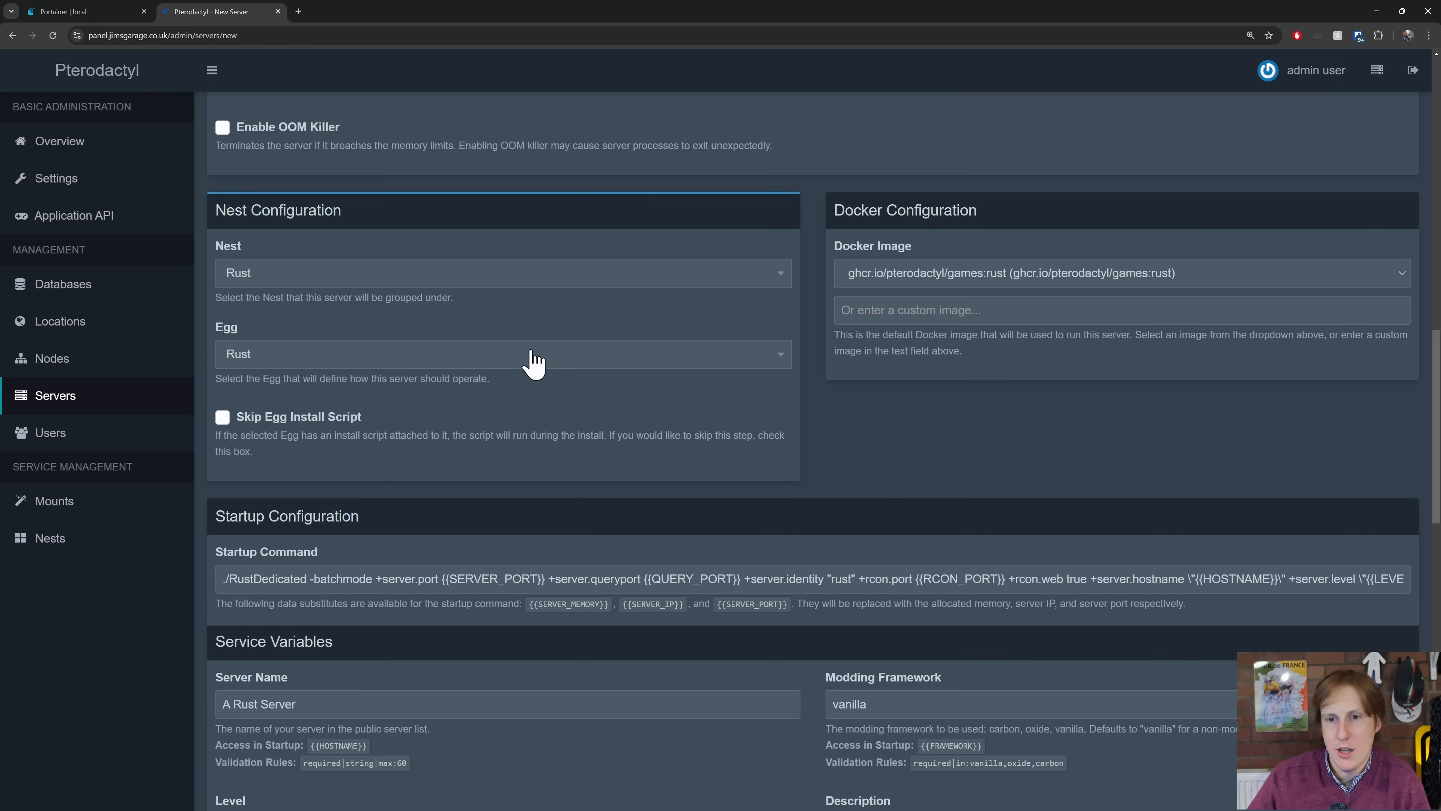
Set the server's nest to Minecraft with the Vanilla Minecraft egg and create the server
left_click(509, 276)
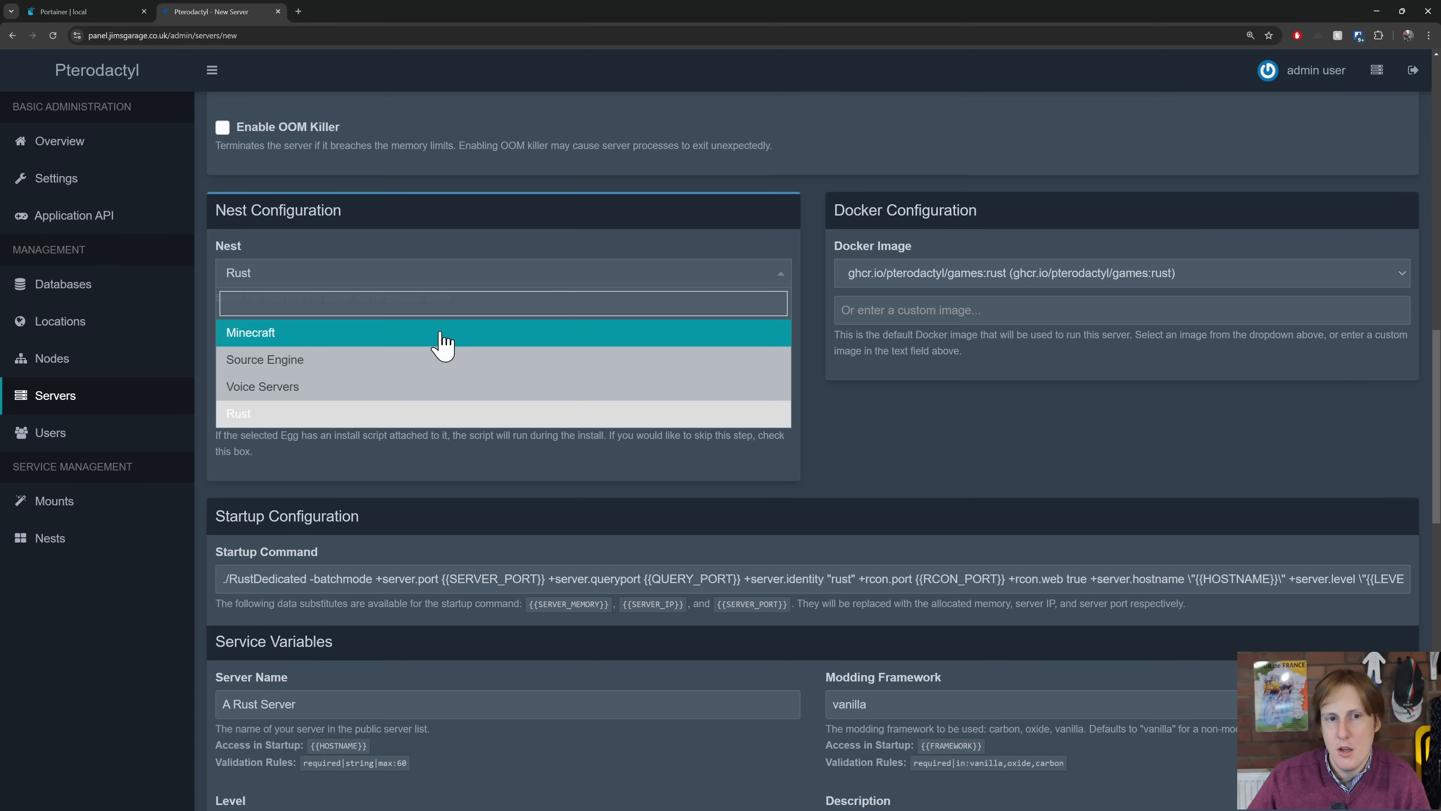
left_click(442, 332)
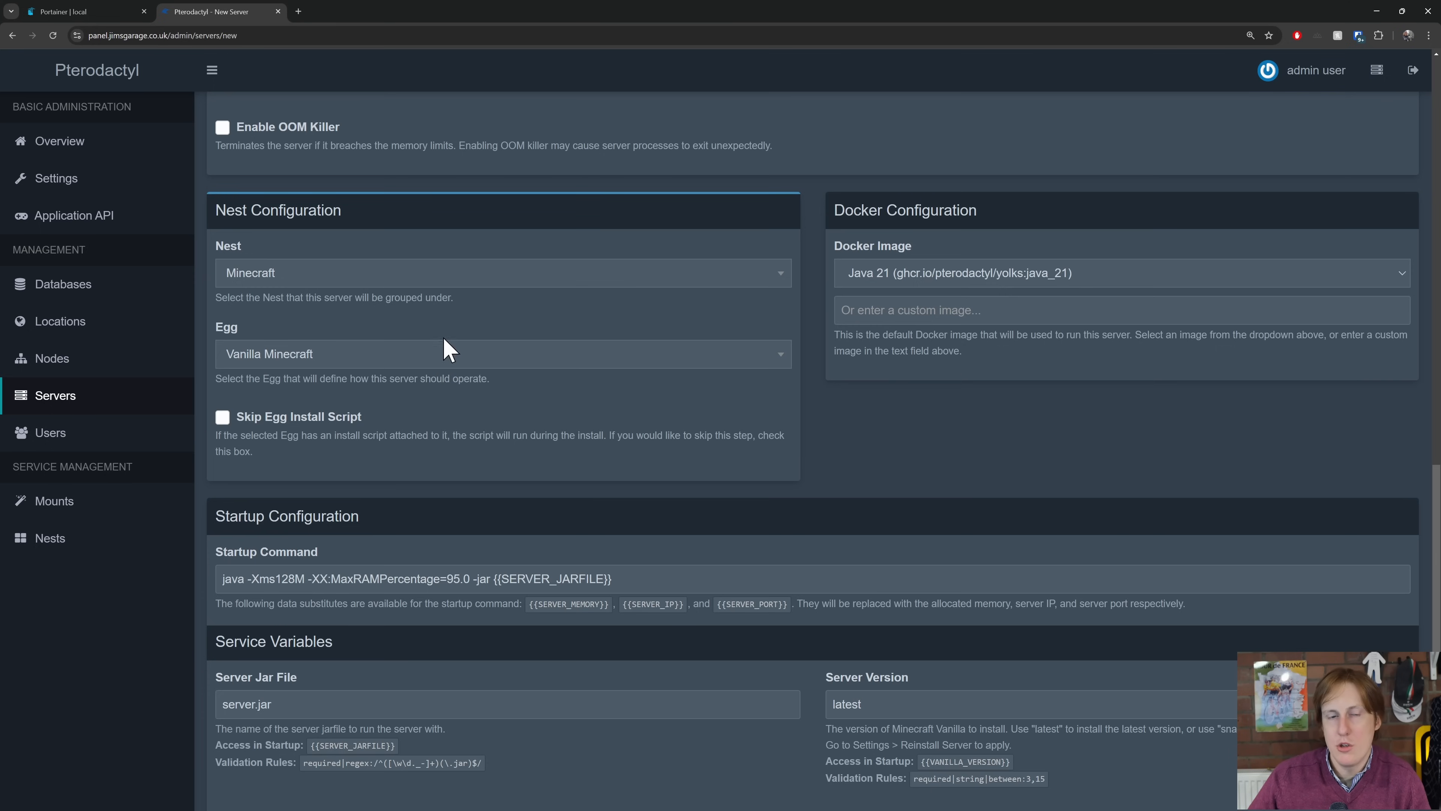
left_click(471, 362)
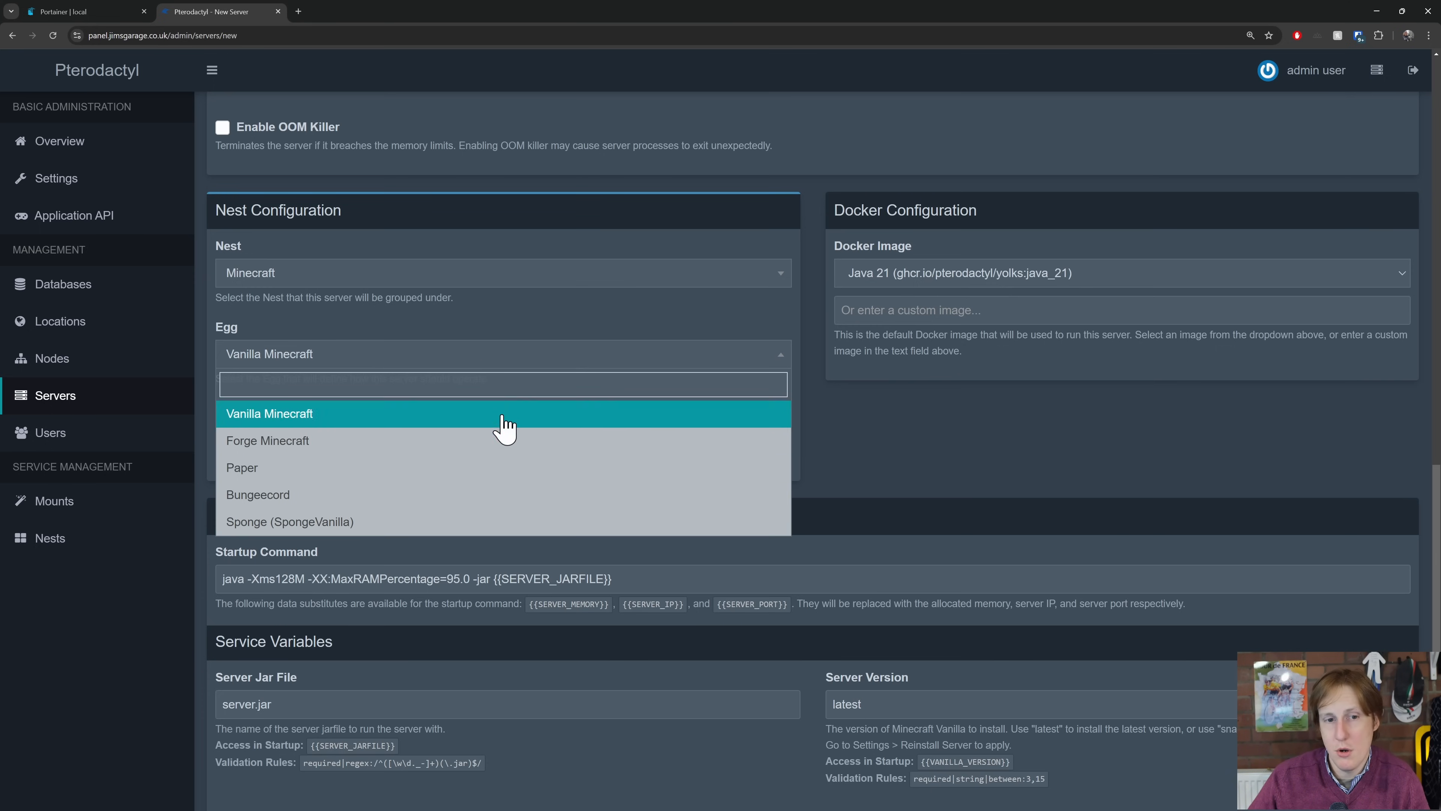
left_click(561, 414)
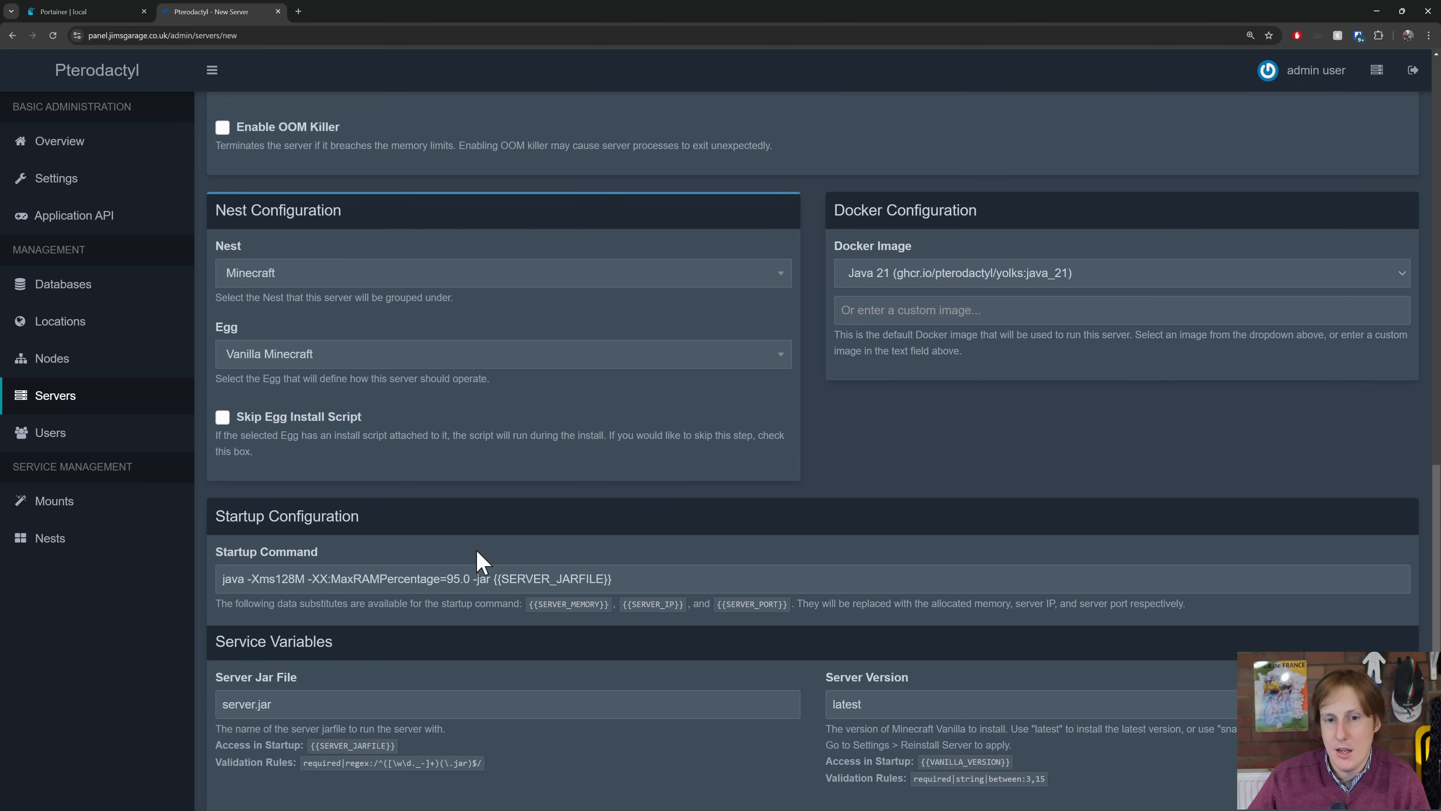
scroll(674, 568, "down", 2)
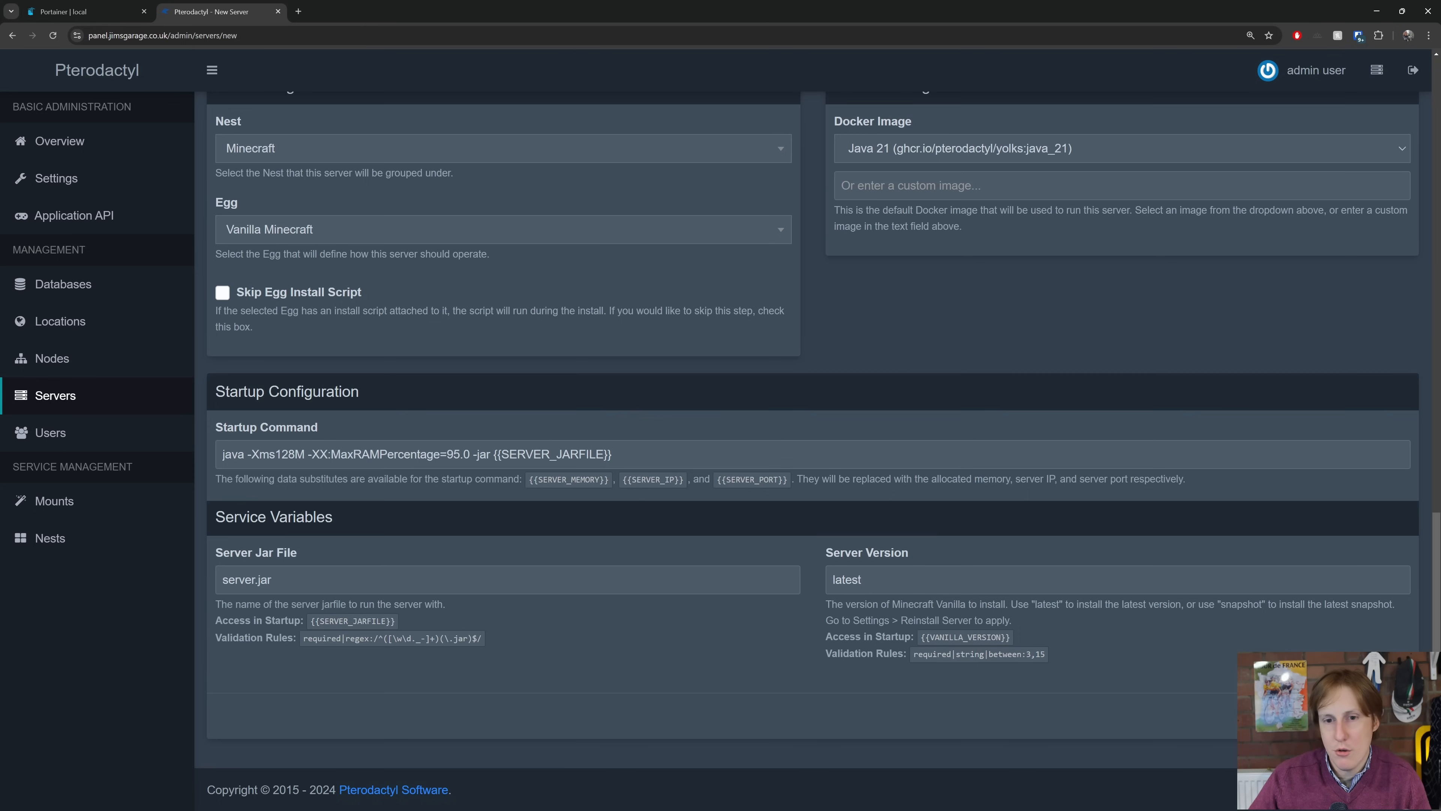
left_click(1368, 715)
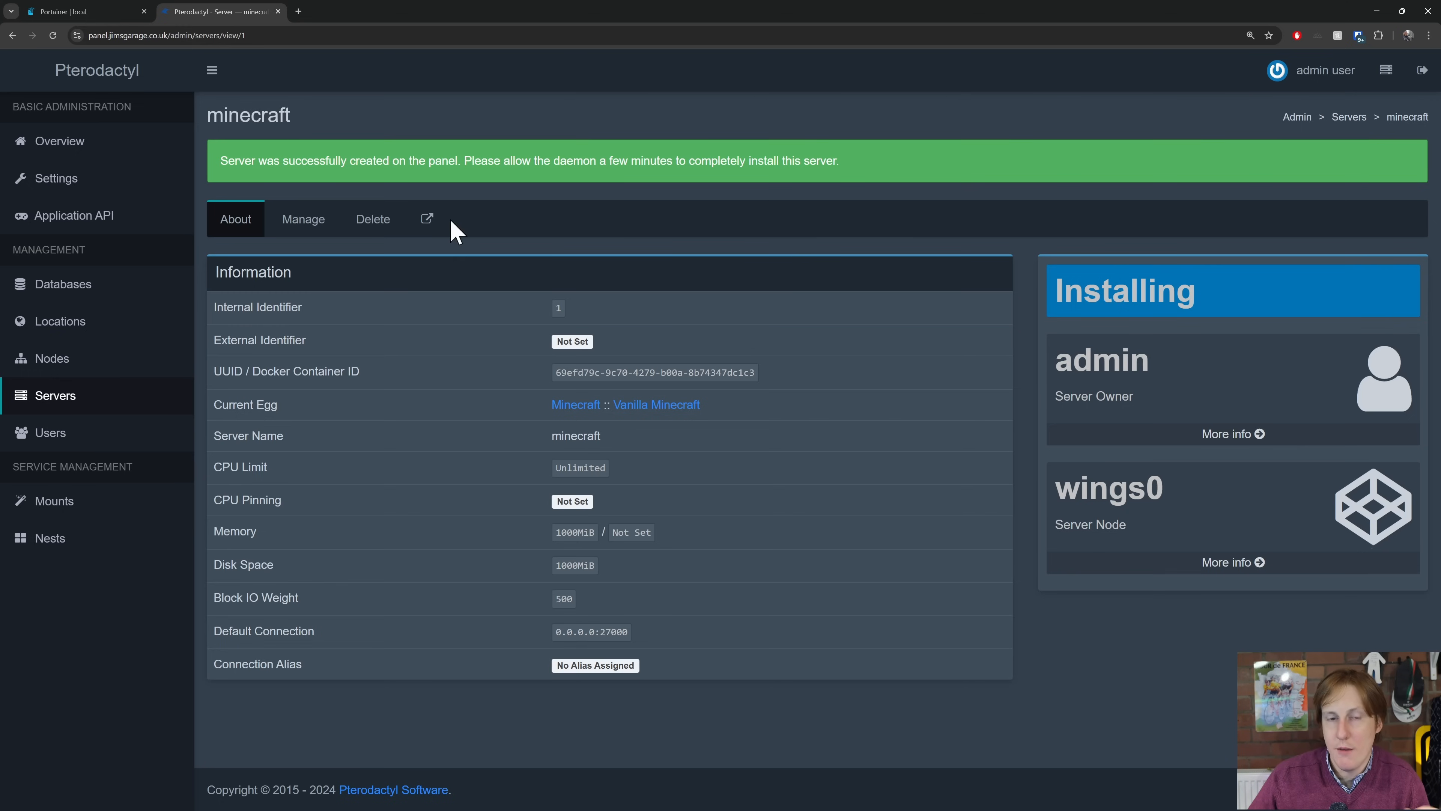
Open the minecraft server's own management page and review its console, files, network, startup and settings sections
left_click(427, 219)
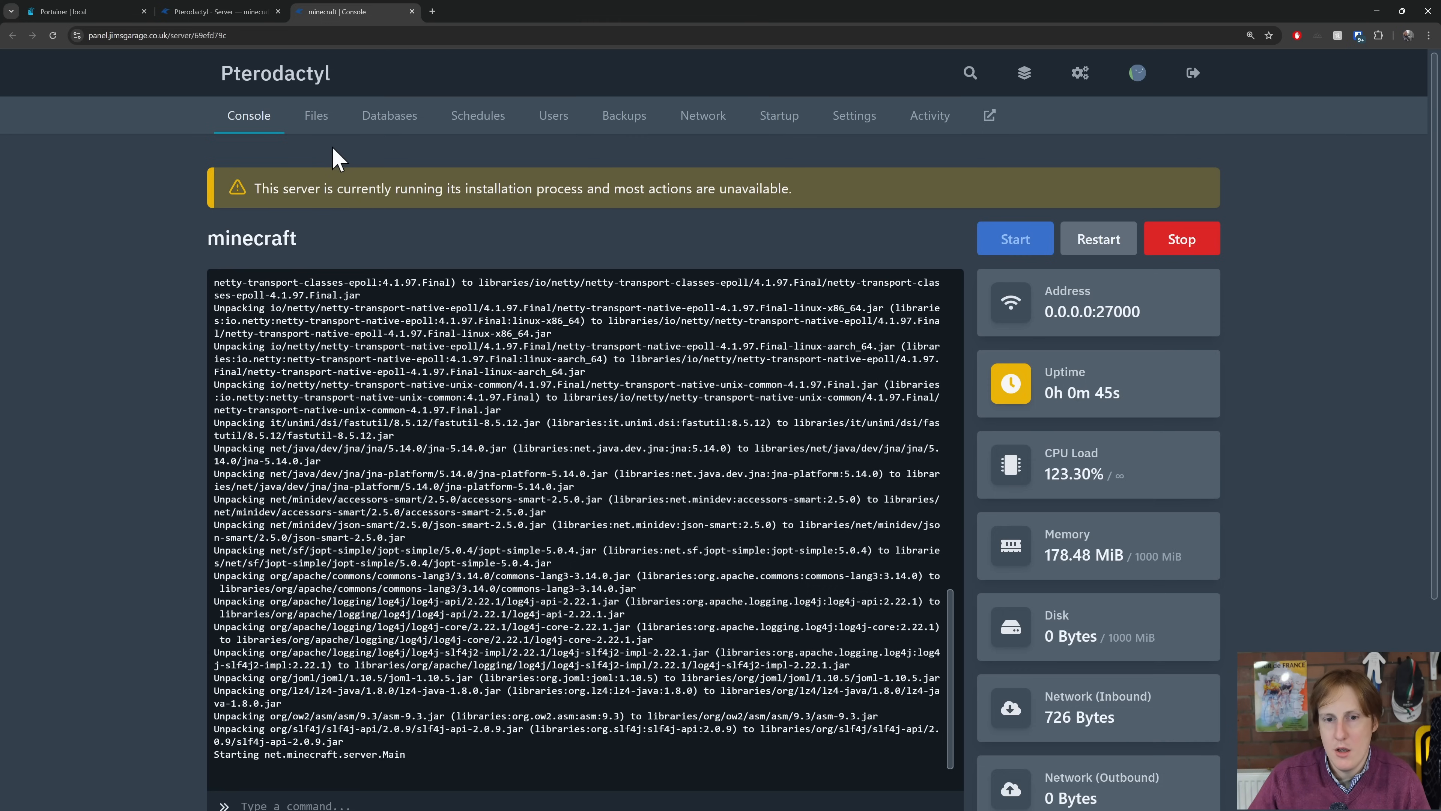
left_click(314, 116)
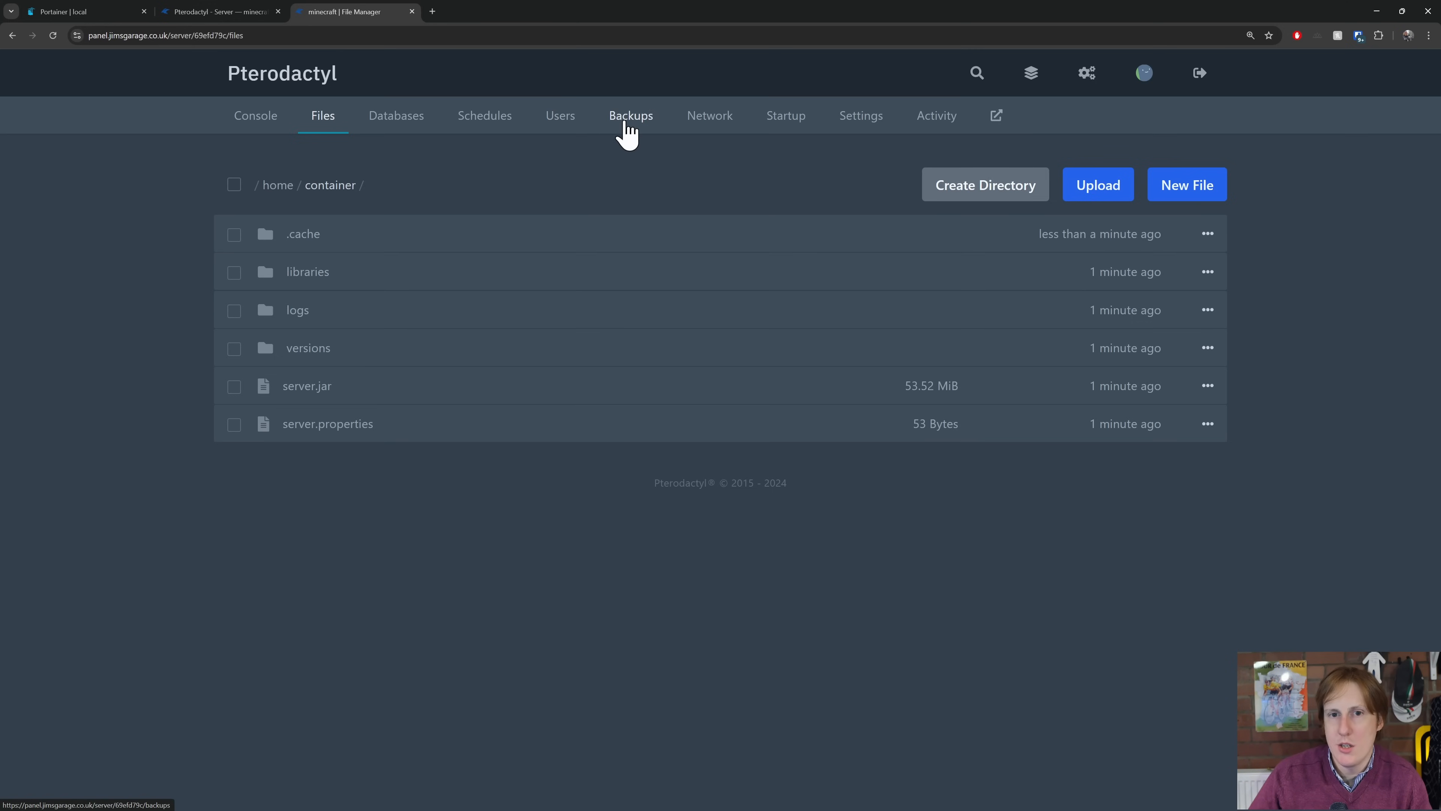
left_click(697, 127)
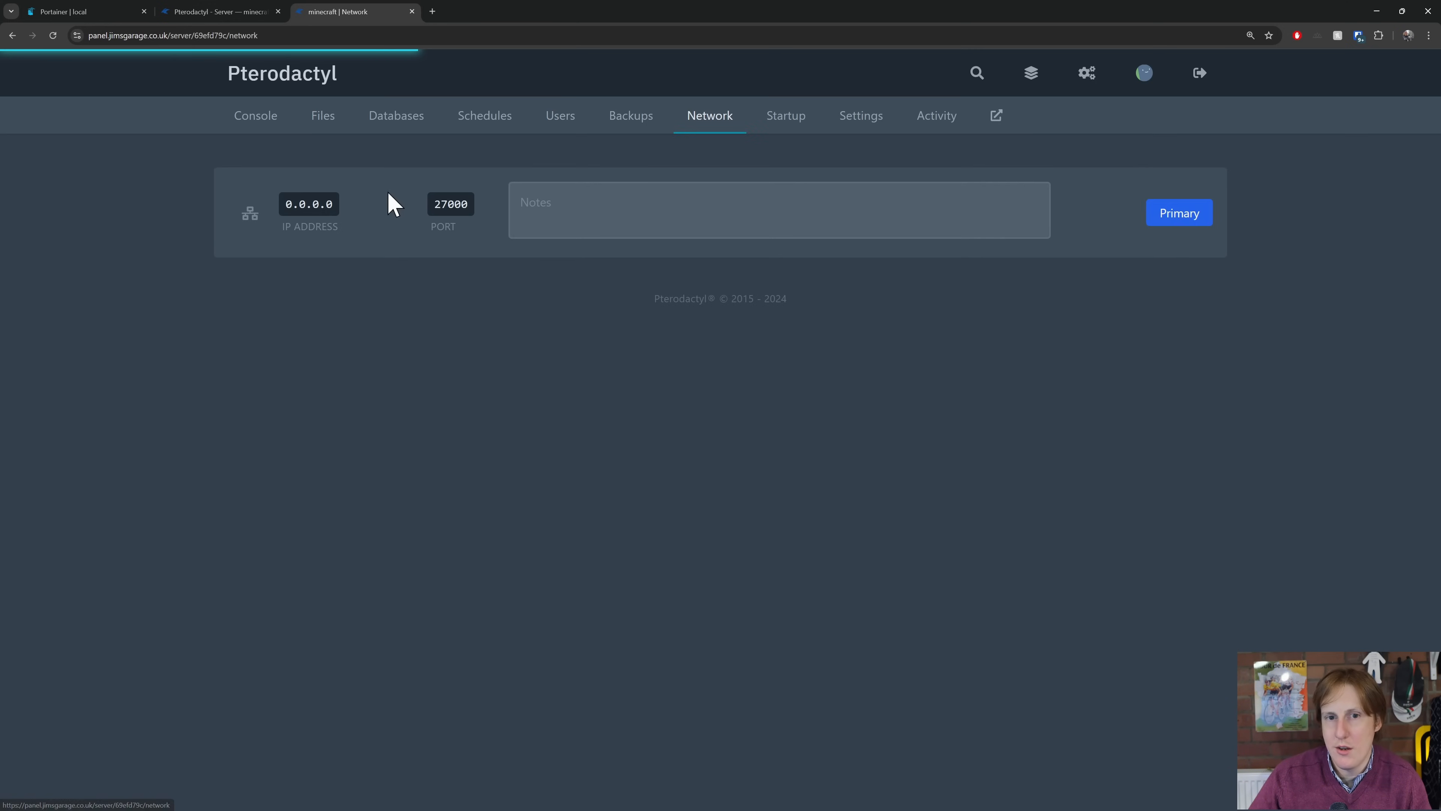
left_click(776, 127)
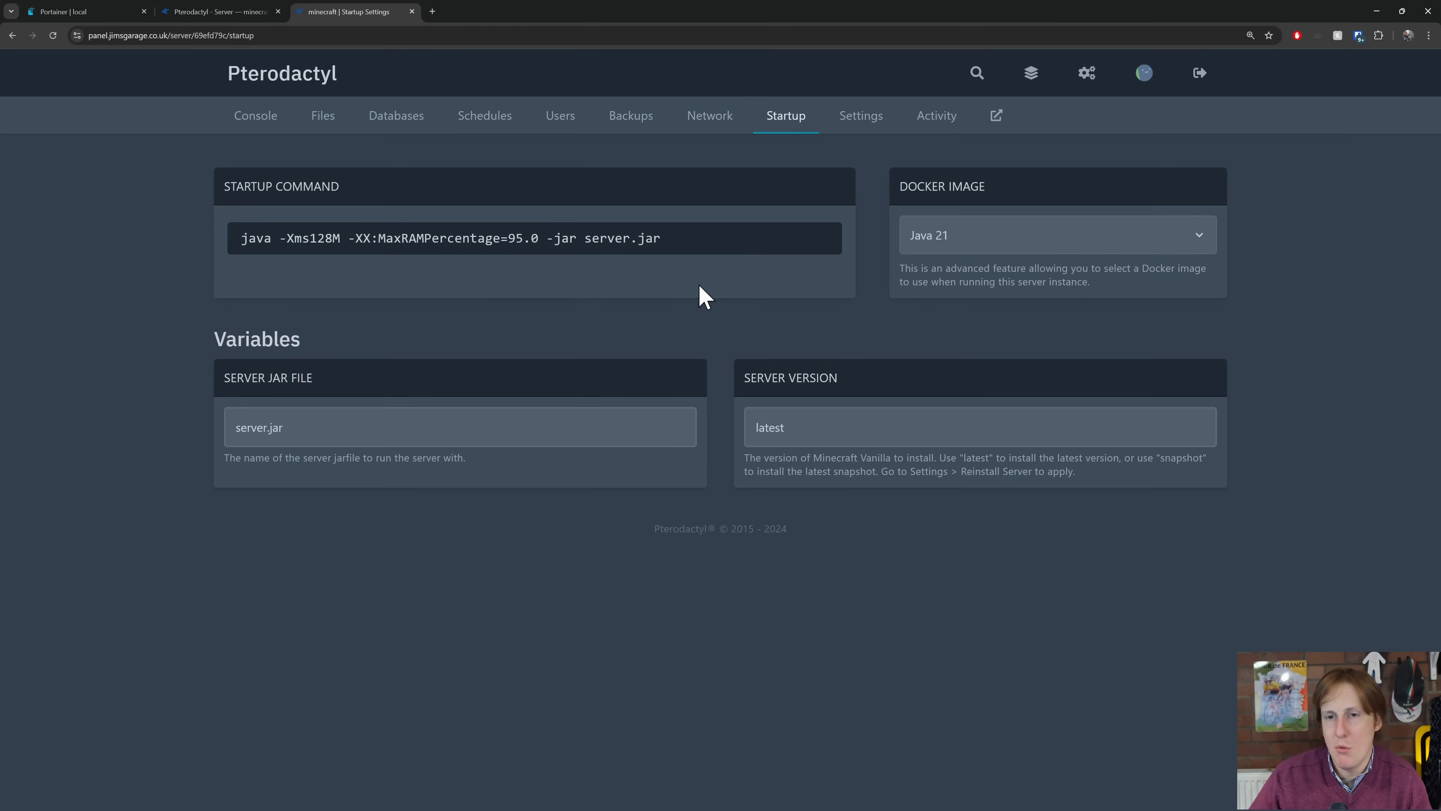
left_click(864, 122)
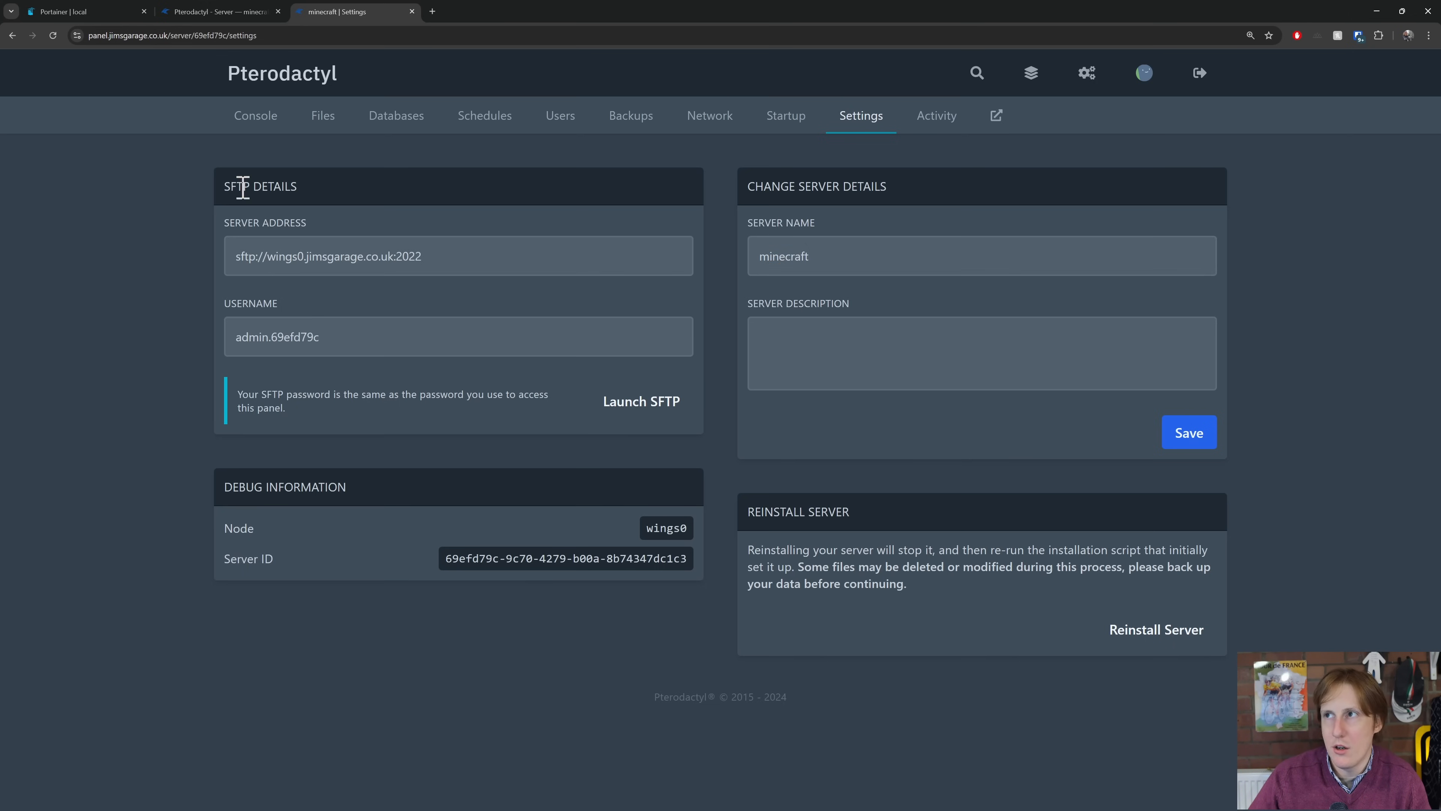
Return to the minecraft server's console and accept the Minecraft EULA
left_click(252, 116)
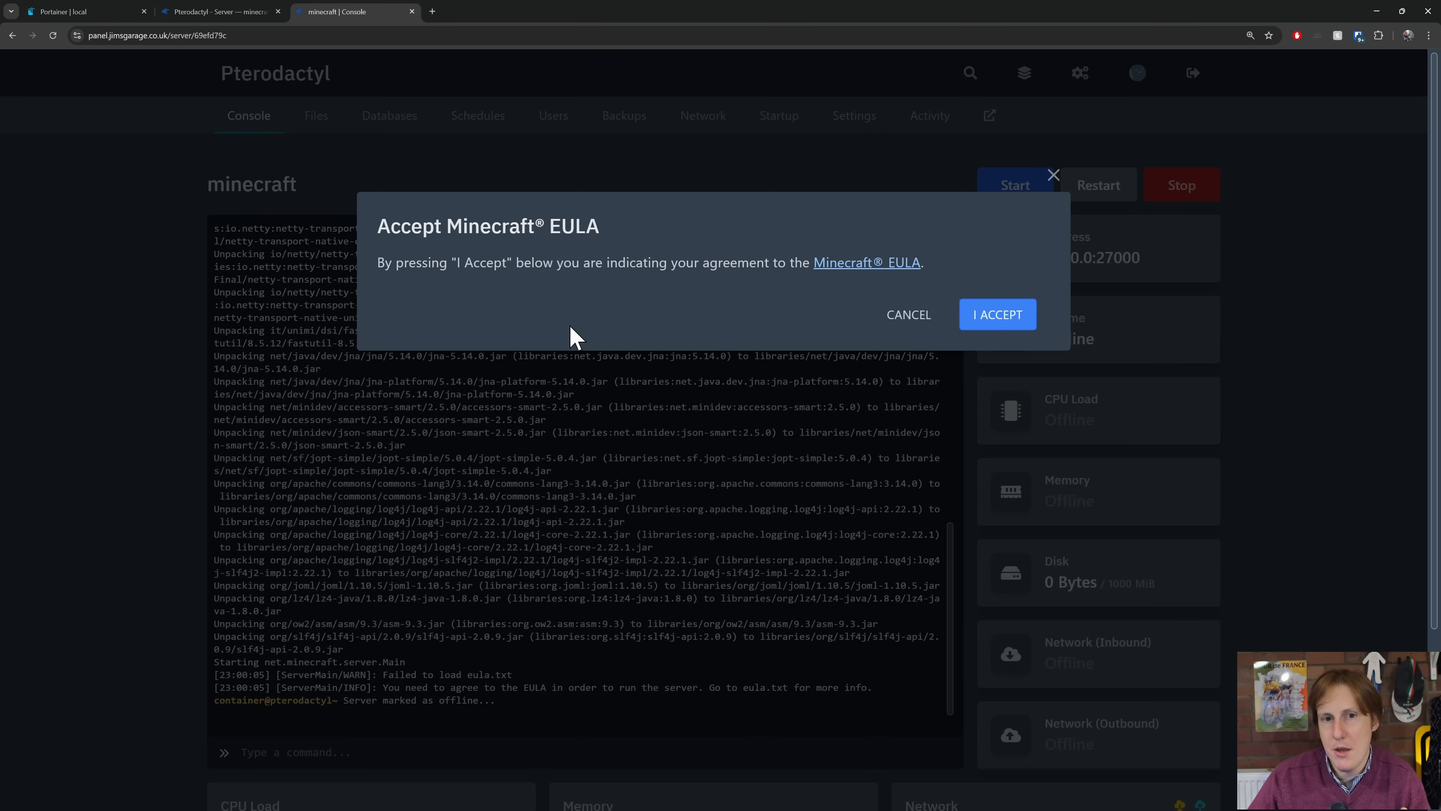
left_click(1009, 322)
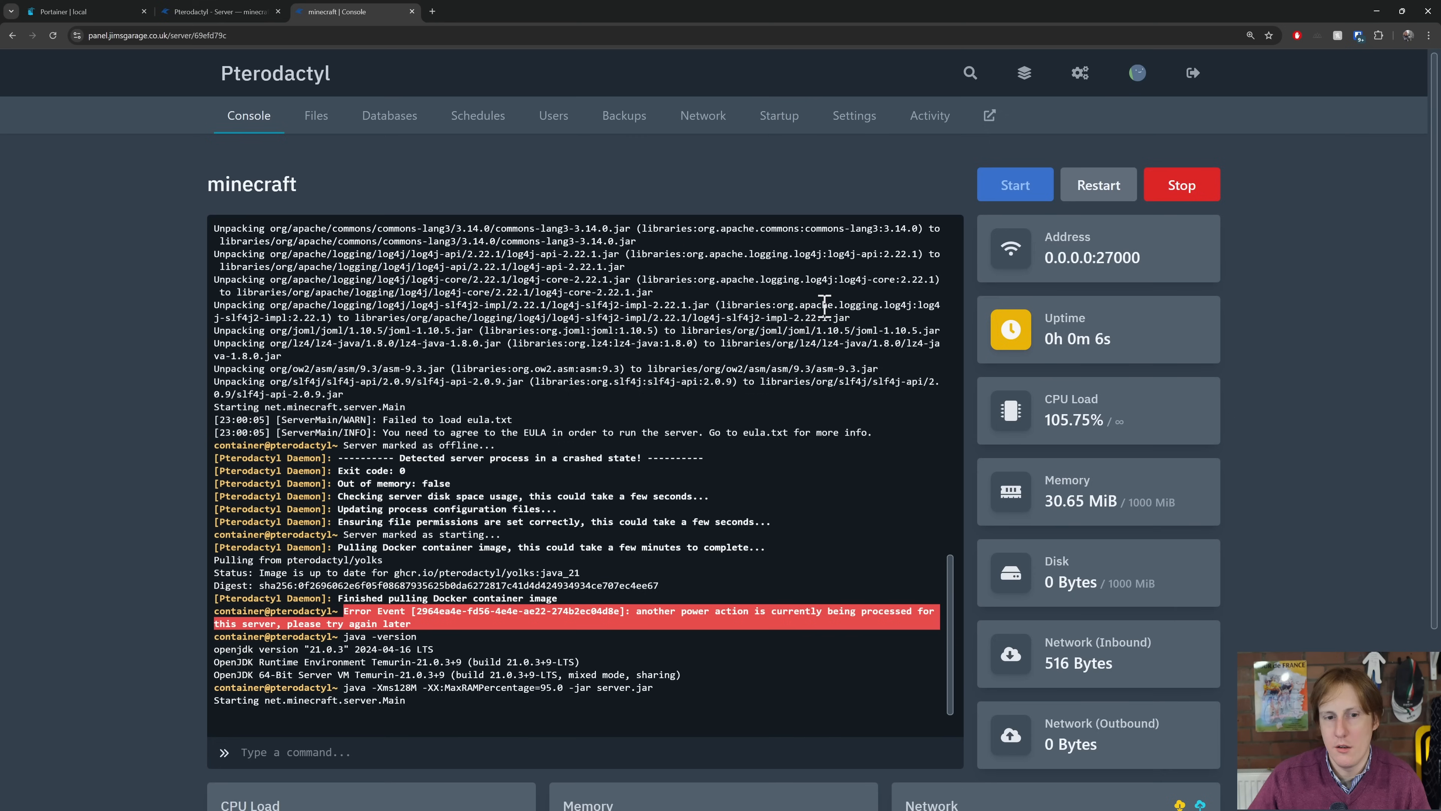
Switch to Portainer, look for the game server's container in the container list, and return to the minecraft console
left_click(71, 16)
left_click(108, 343)
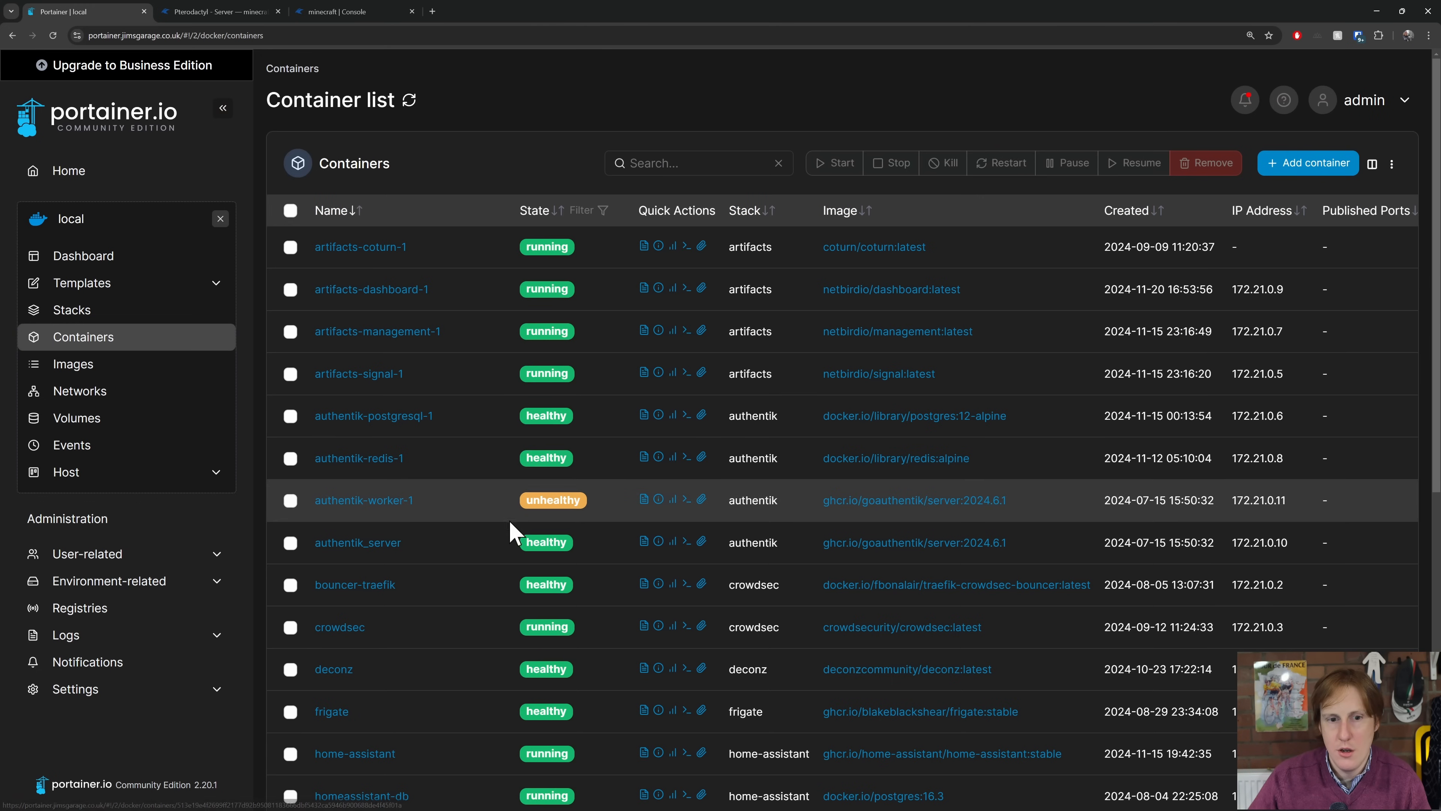
scroll(584, 565, "down", 8)
scroll(594, 565, "down", 2)
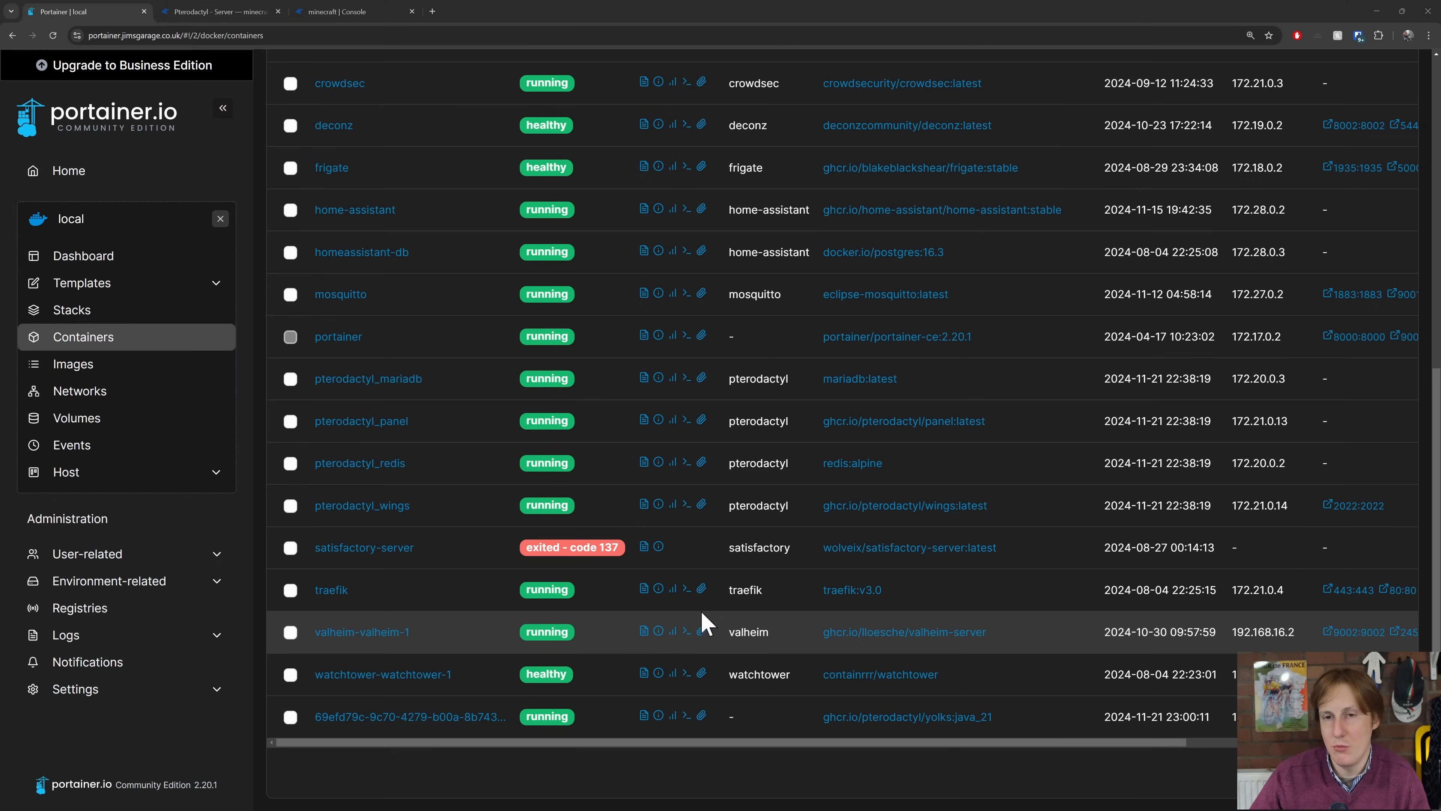
left_click(358, 12)
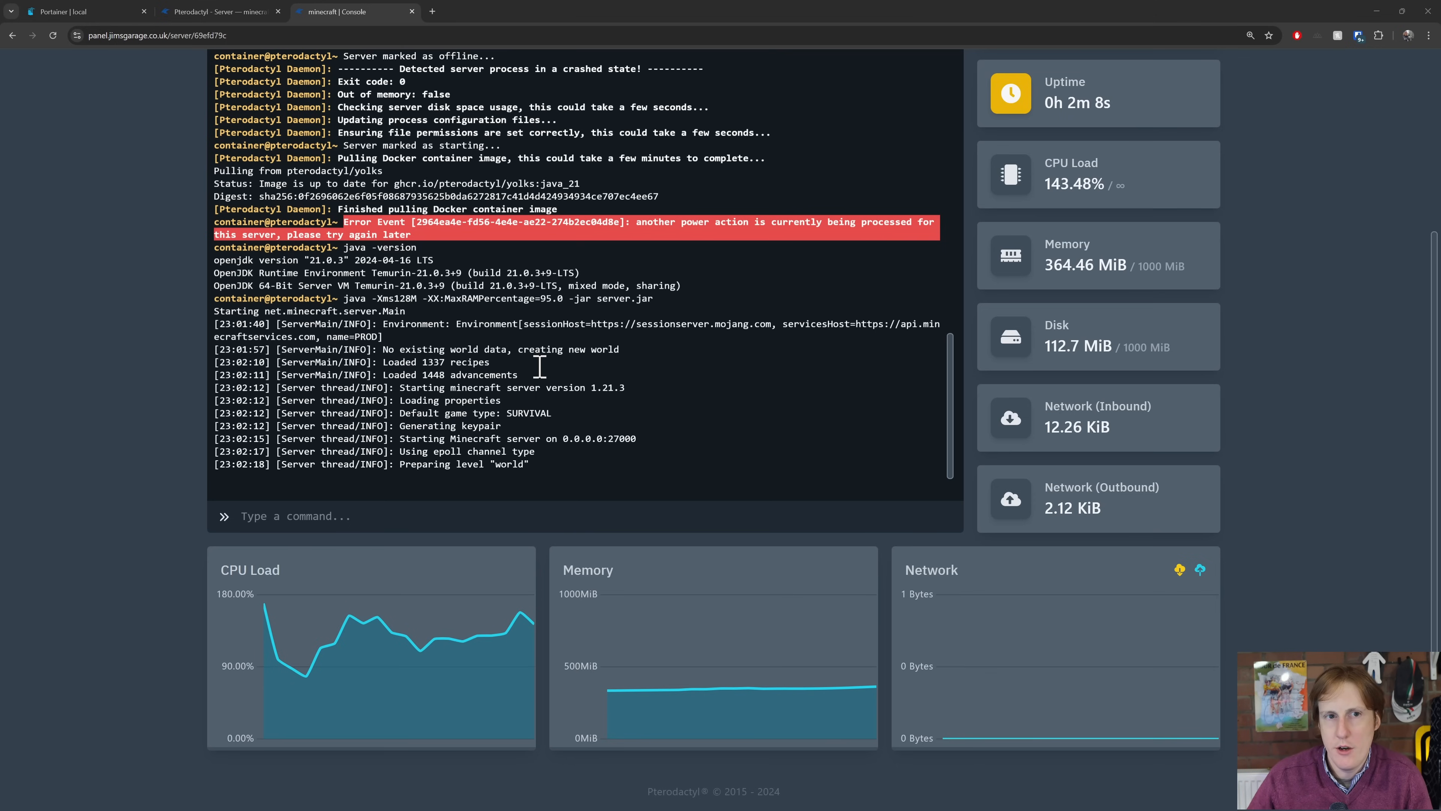
Switch to the admin server list and review the blank form for creating another server
left_click(215, 13)
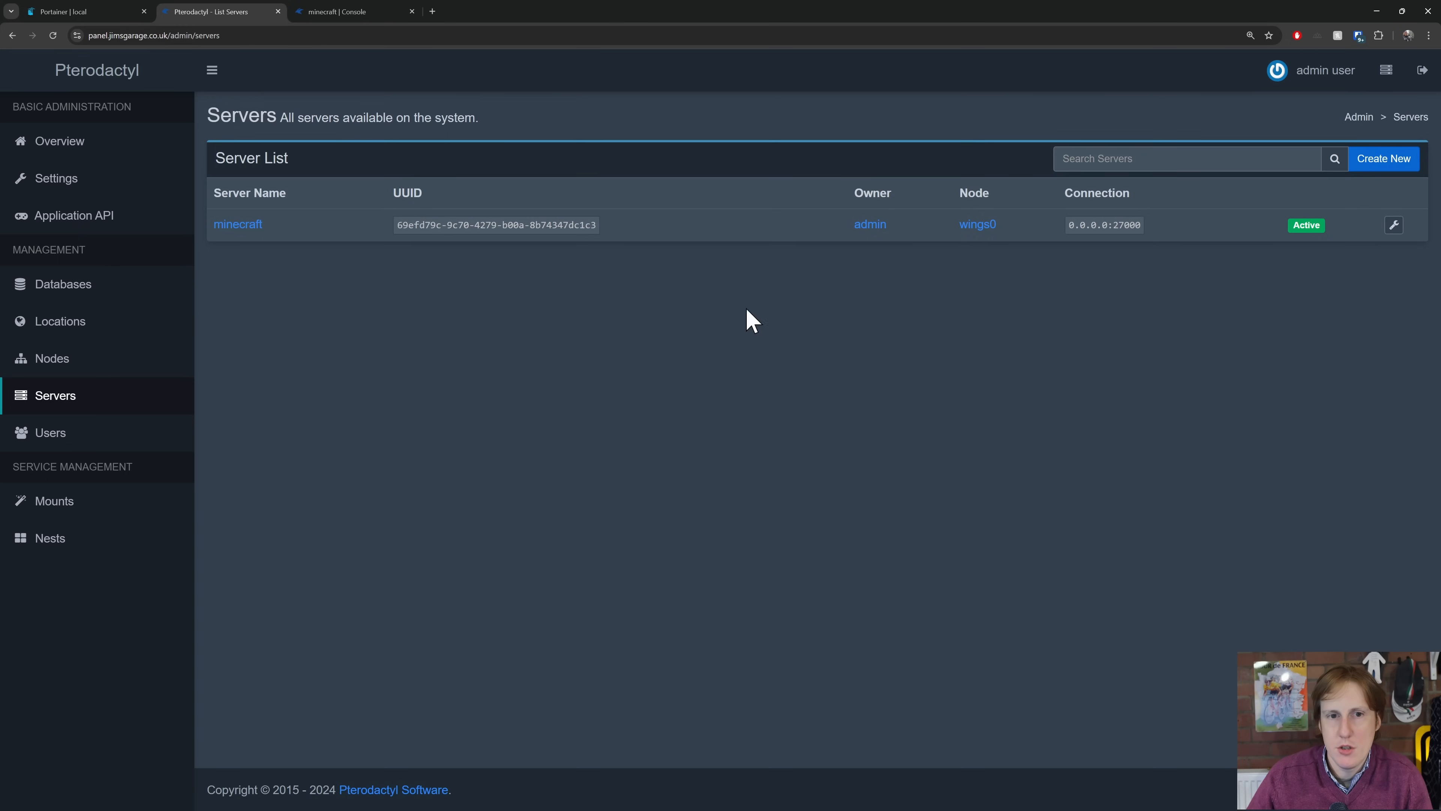
left_click(1384, 158)
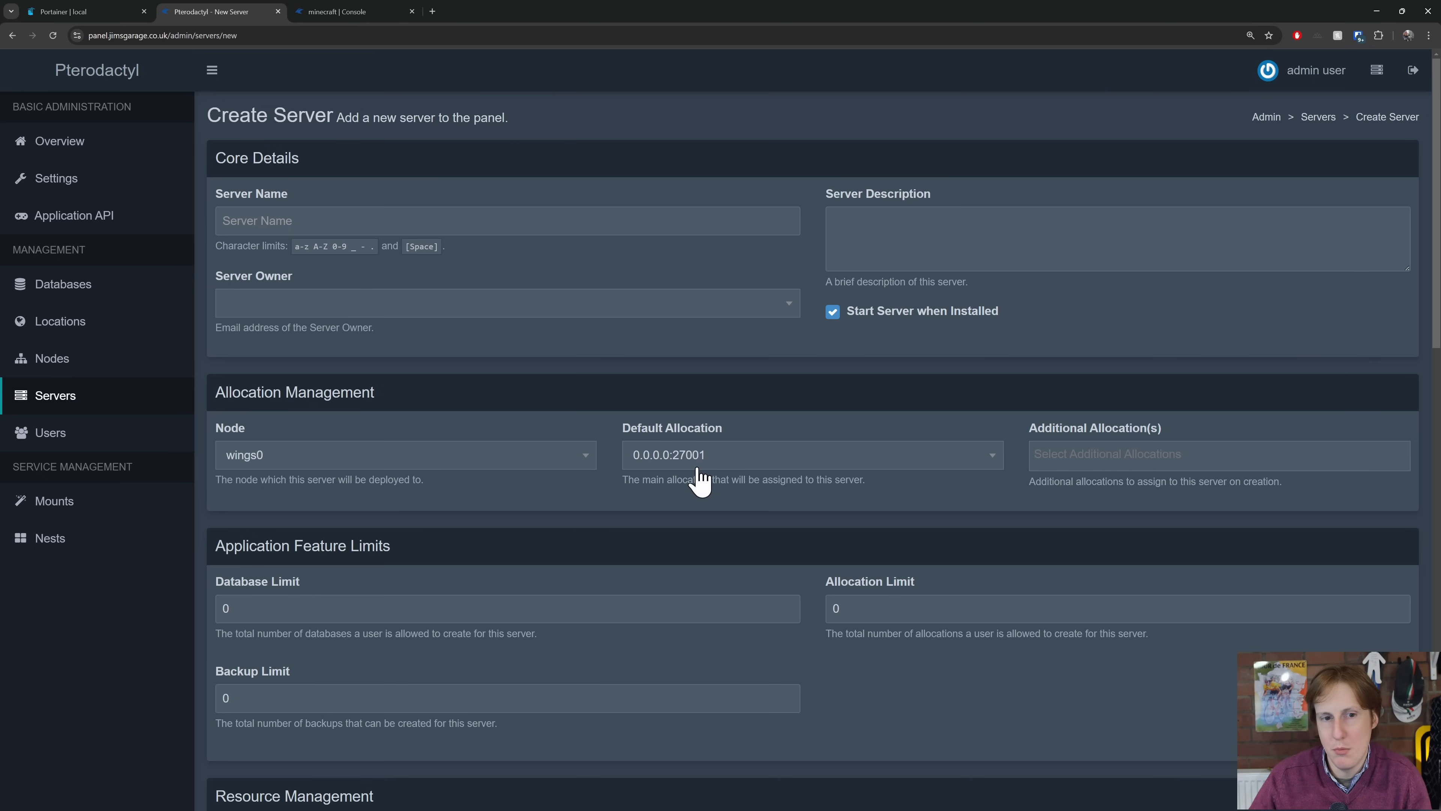
scroll(700, 479, "down", 5)
scroll(595, 565, "down", 14)
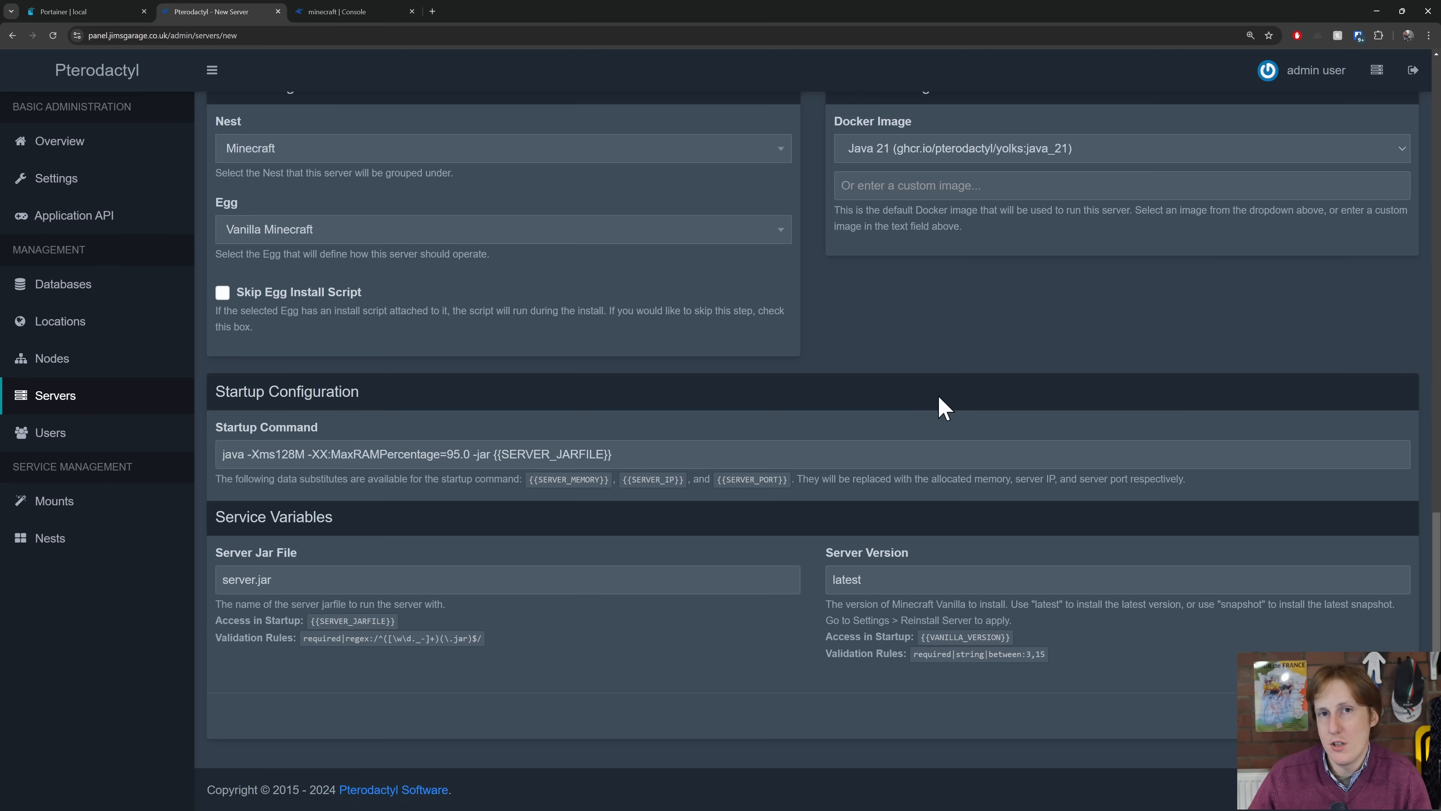
scroll(869, 399, "up", 10)
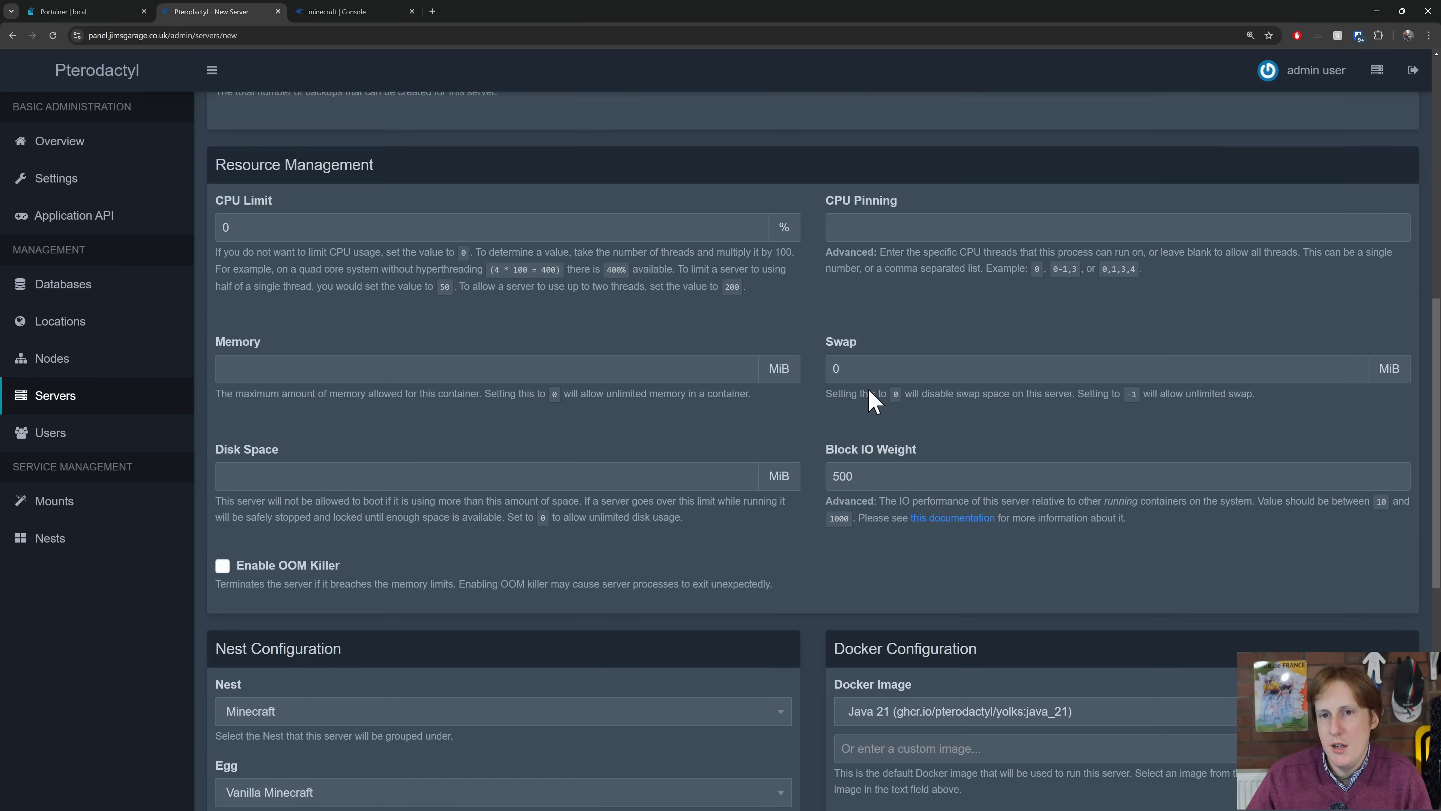
scroll(871, 390, "up", 4)
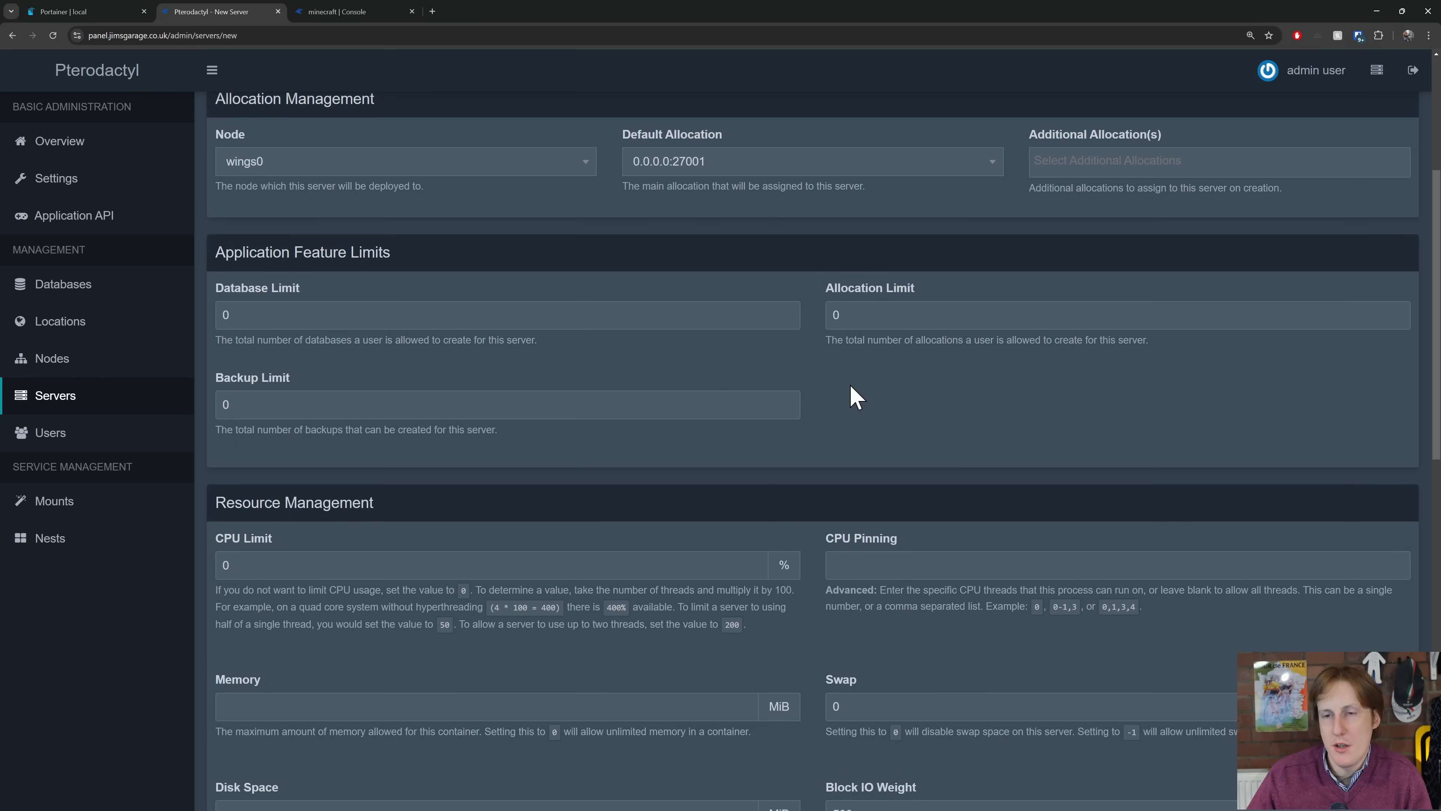
scroll(842, 410, "up", 5)
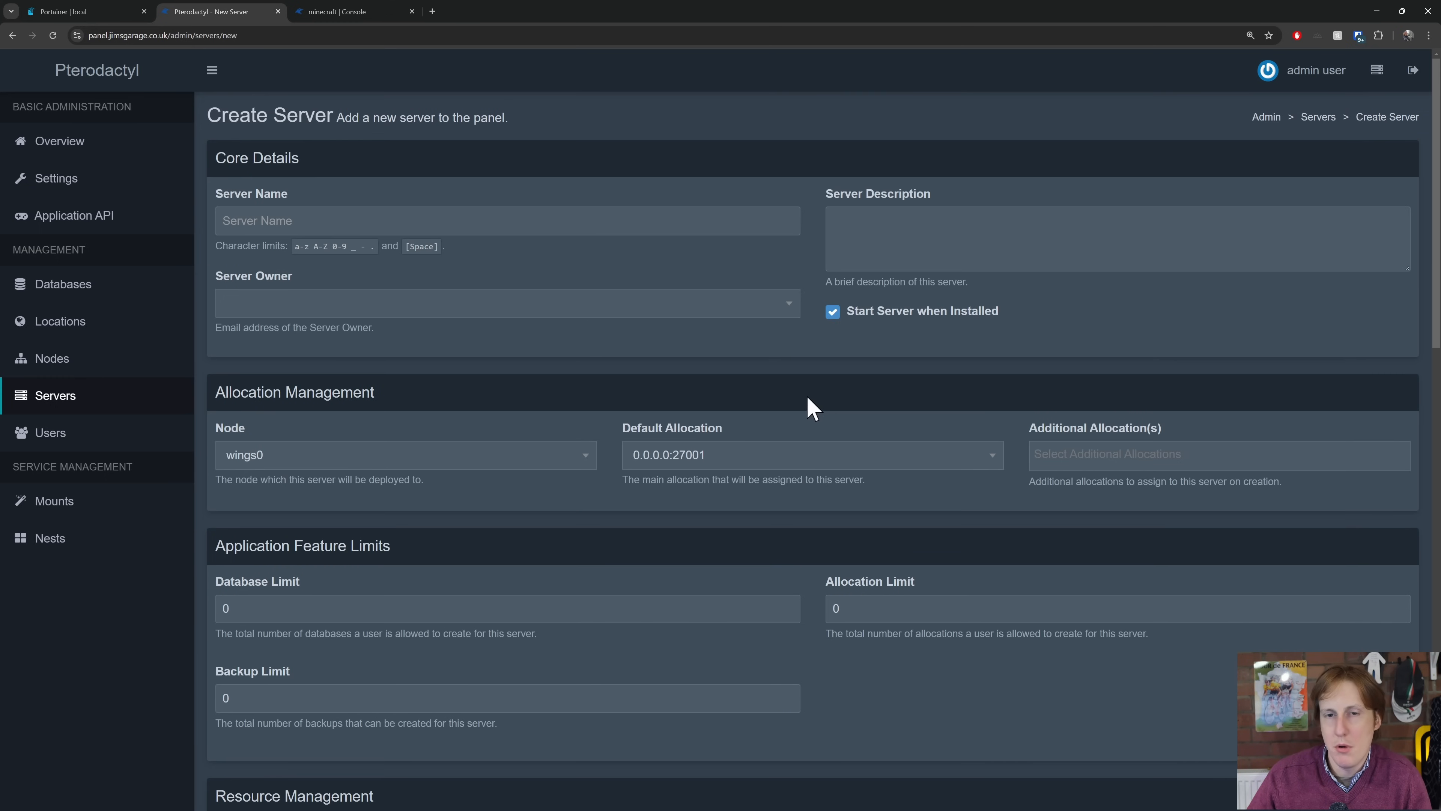
Select the Source Engine nest in the new server form and return to the minecraft server's console
scroll(813, 408, "down", 6)
scroll(782, 410, "down", 5)
scroll(771, 410, "down", 5)
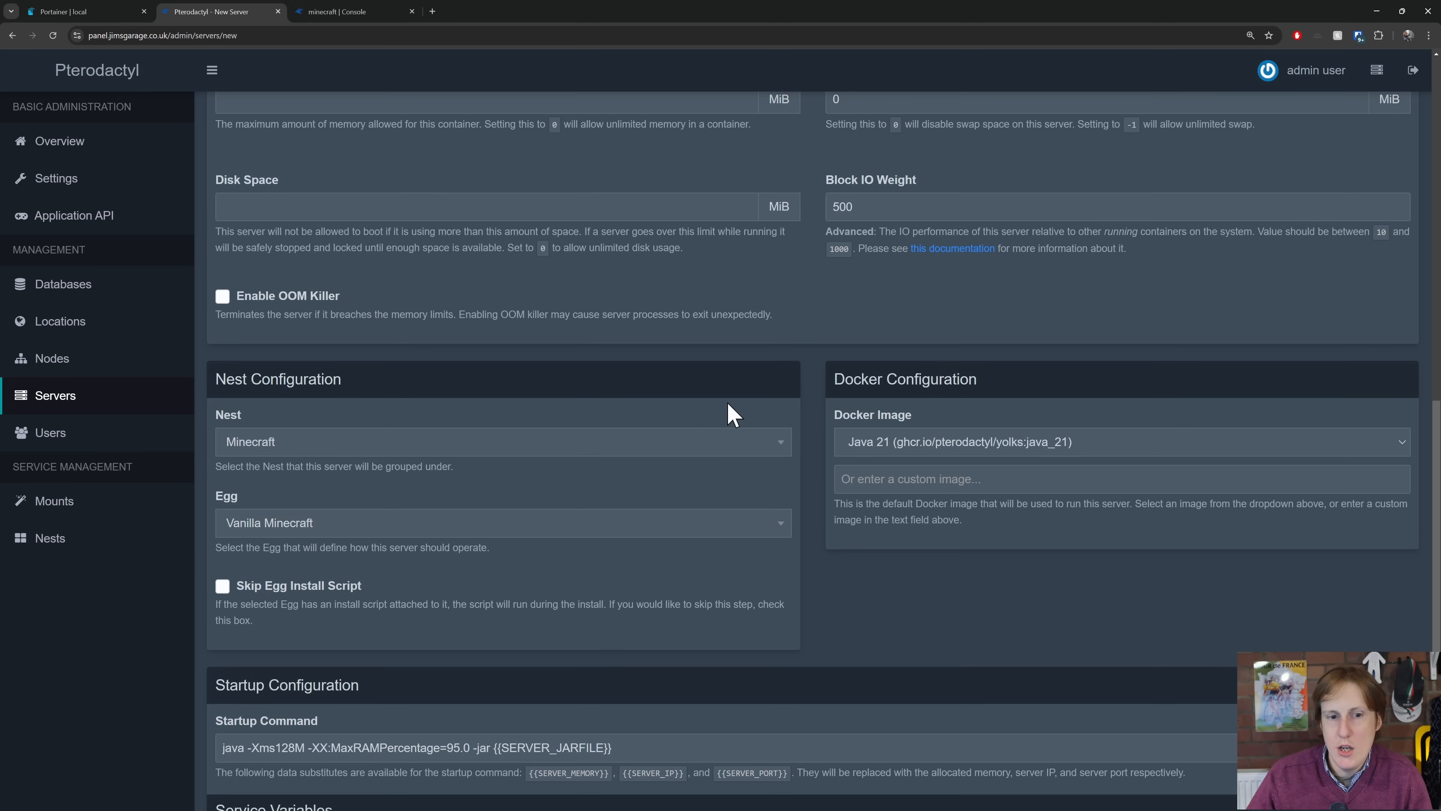
left_click(702, 449)
left_click(597, 529)
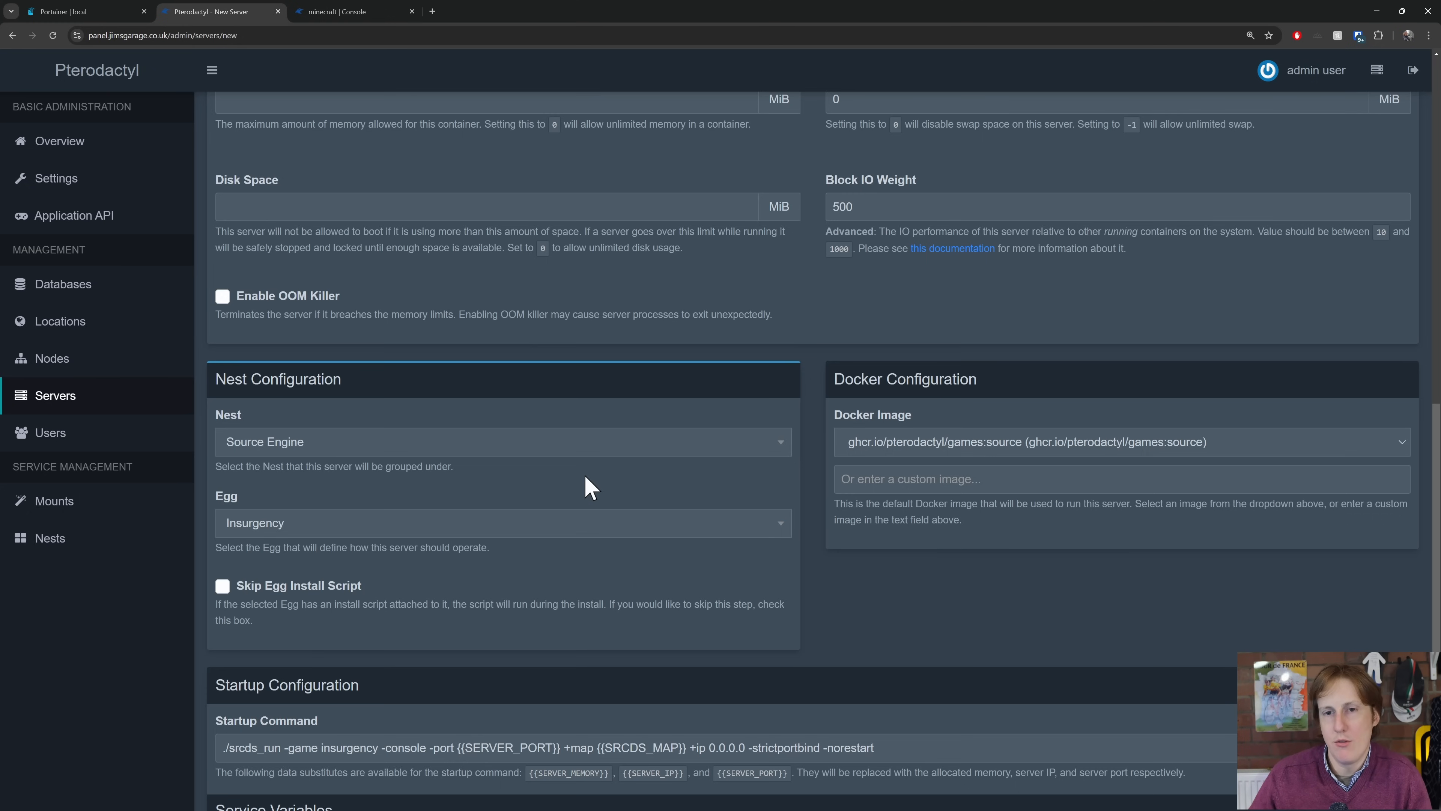
left_click(352, 17)
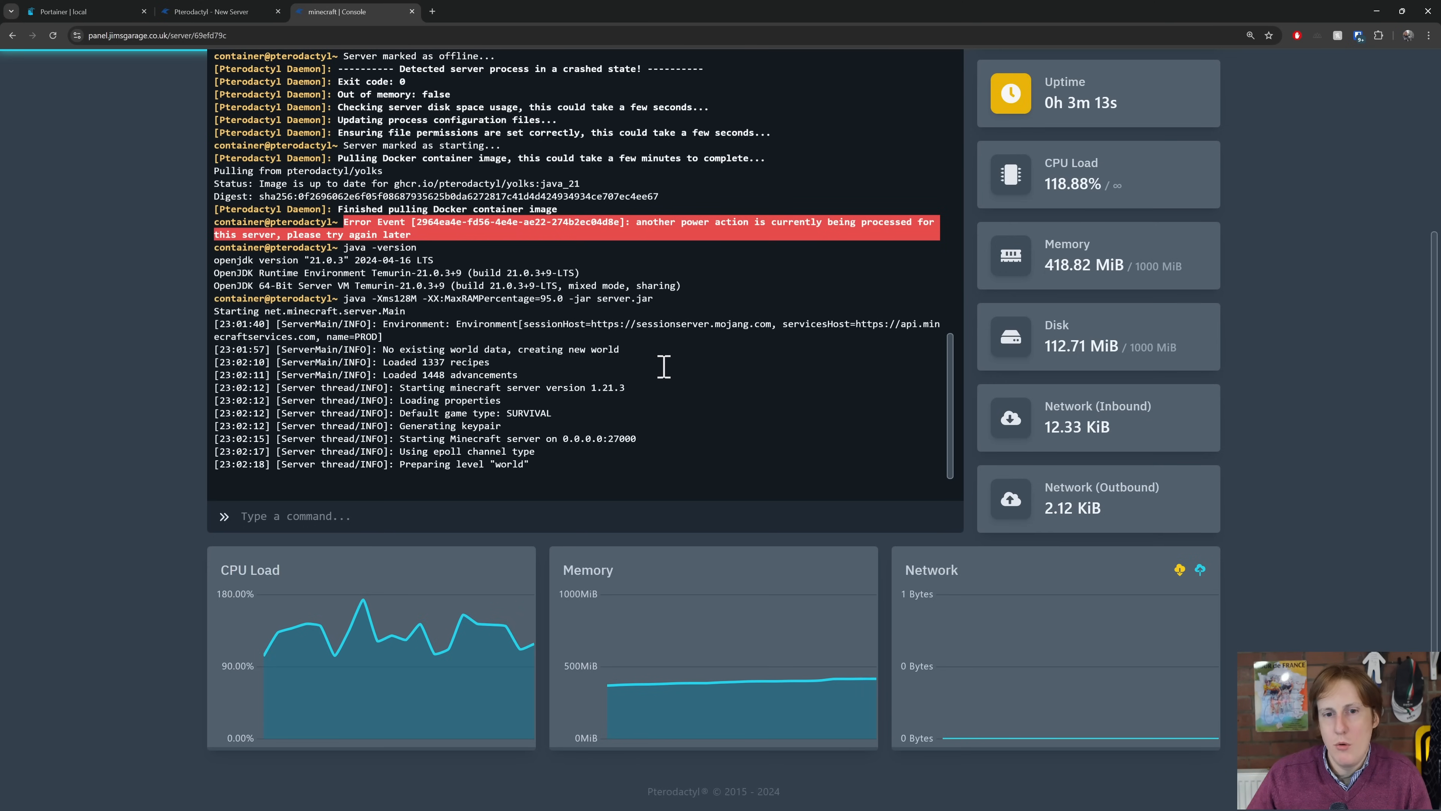
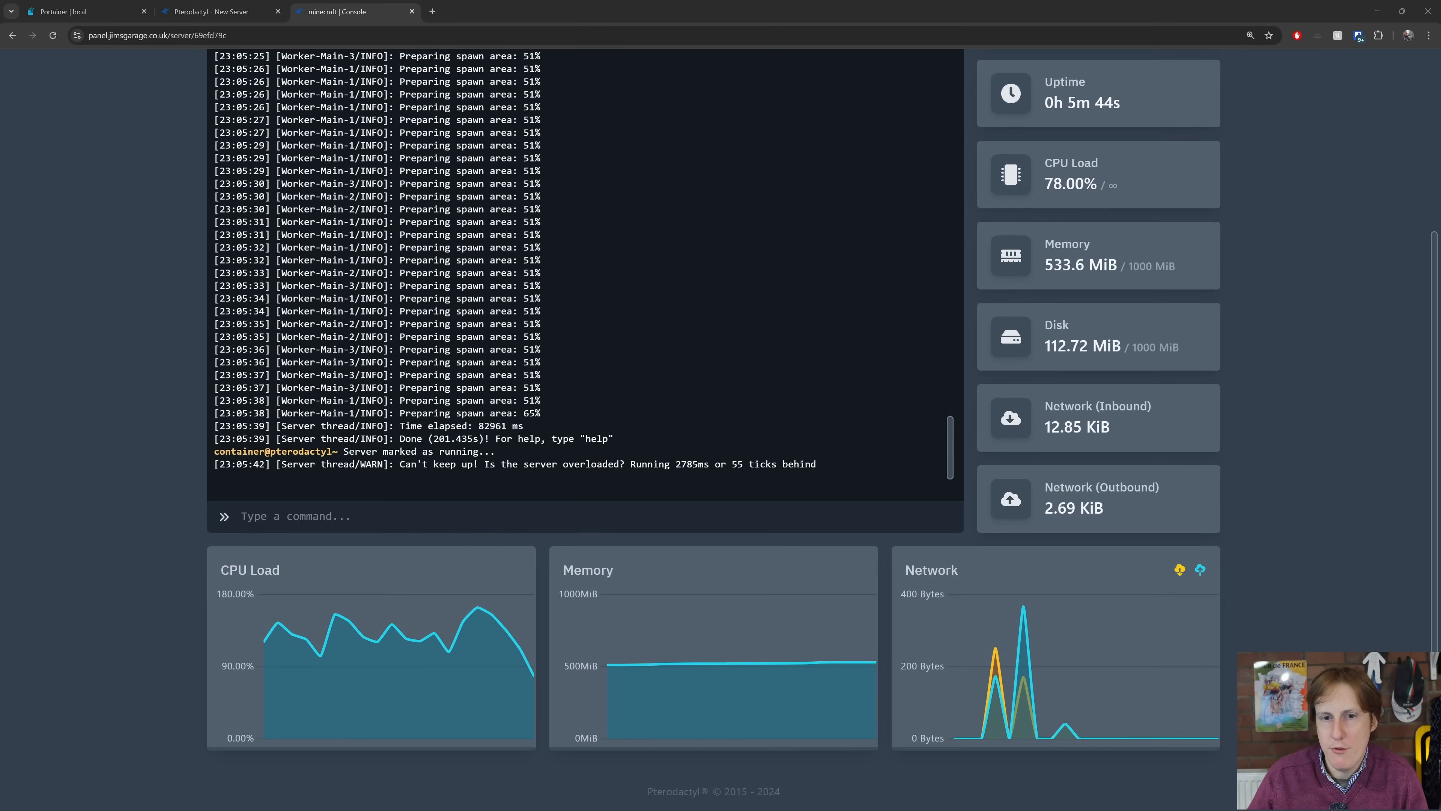
Switch to the Minecraft client, bring its window over the server console and enlarge it
left_click_drag(1, 568, 707, 192)
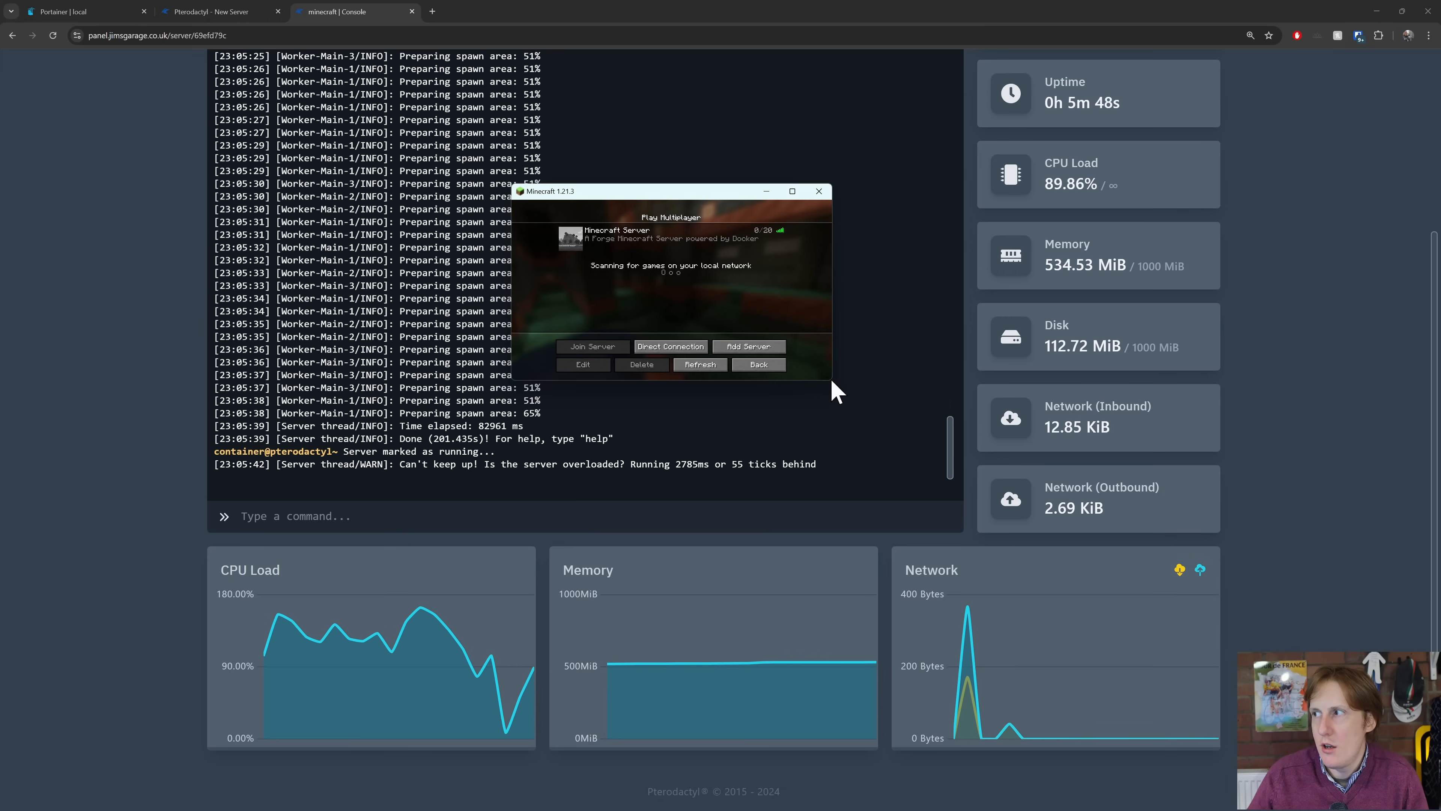
left_click_drag(835, 384, 1191, 645)
mouse_move(683, 284)
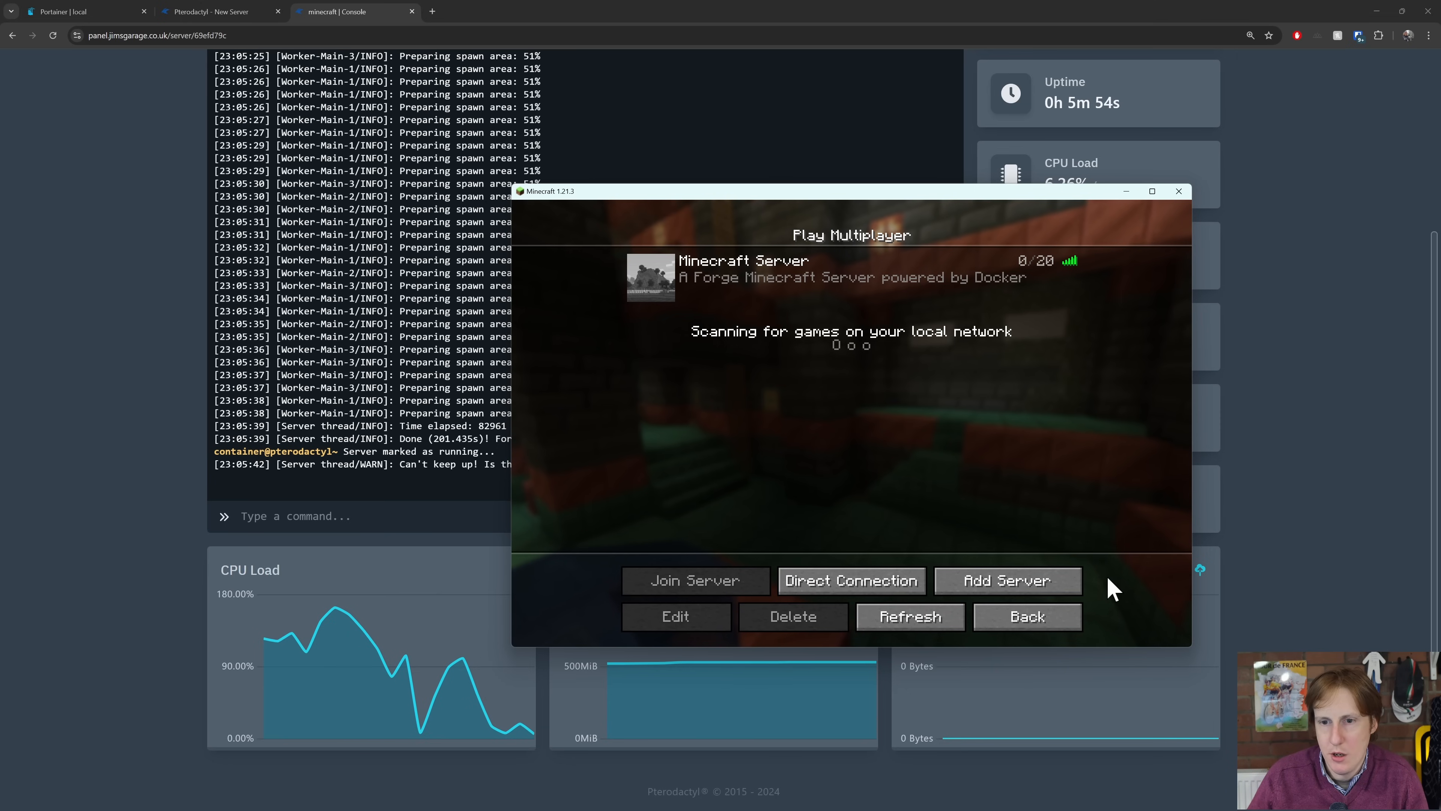
Add a new multiplayer server entry in Minecraft and name it Pterodactyl
left_click(1003, 588)
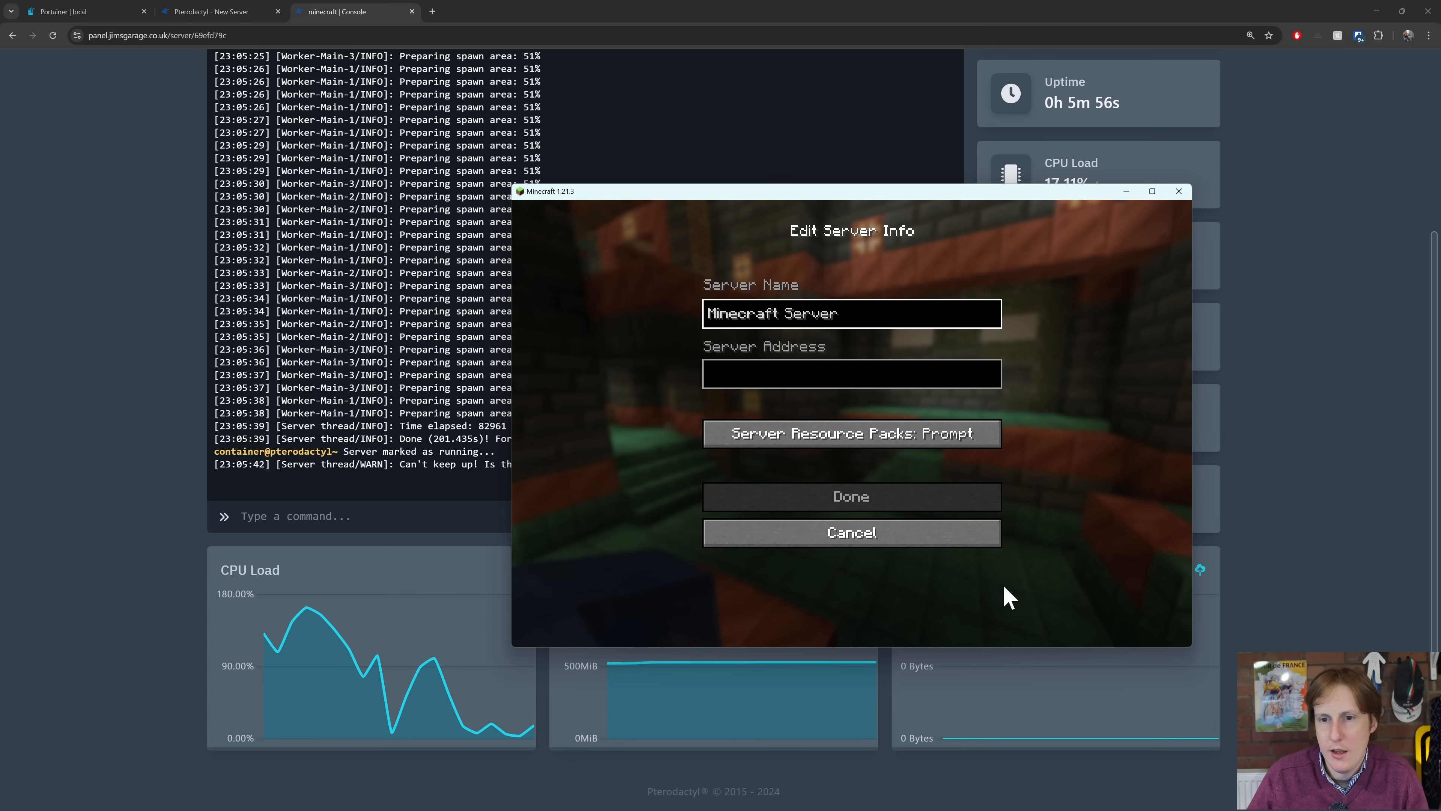
key("BackSpace")
key("BackSpace")
key("BackSpace")
key("BackSpace")
key("BackSpace")
key("BackSpace")
key("BackSpace")
key("BackSpace")
key("BackSpace")
key("BackSpace")
key("BackSpace")
key("BackSpace")
key("BackSpace")
key("BackSpace")
key("BackSpace")
key("BackSpace")
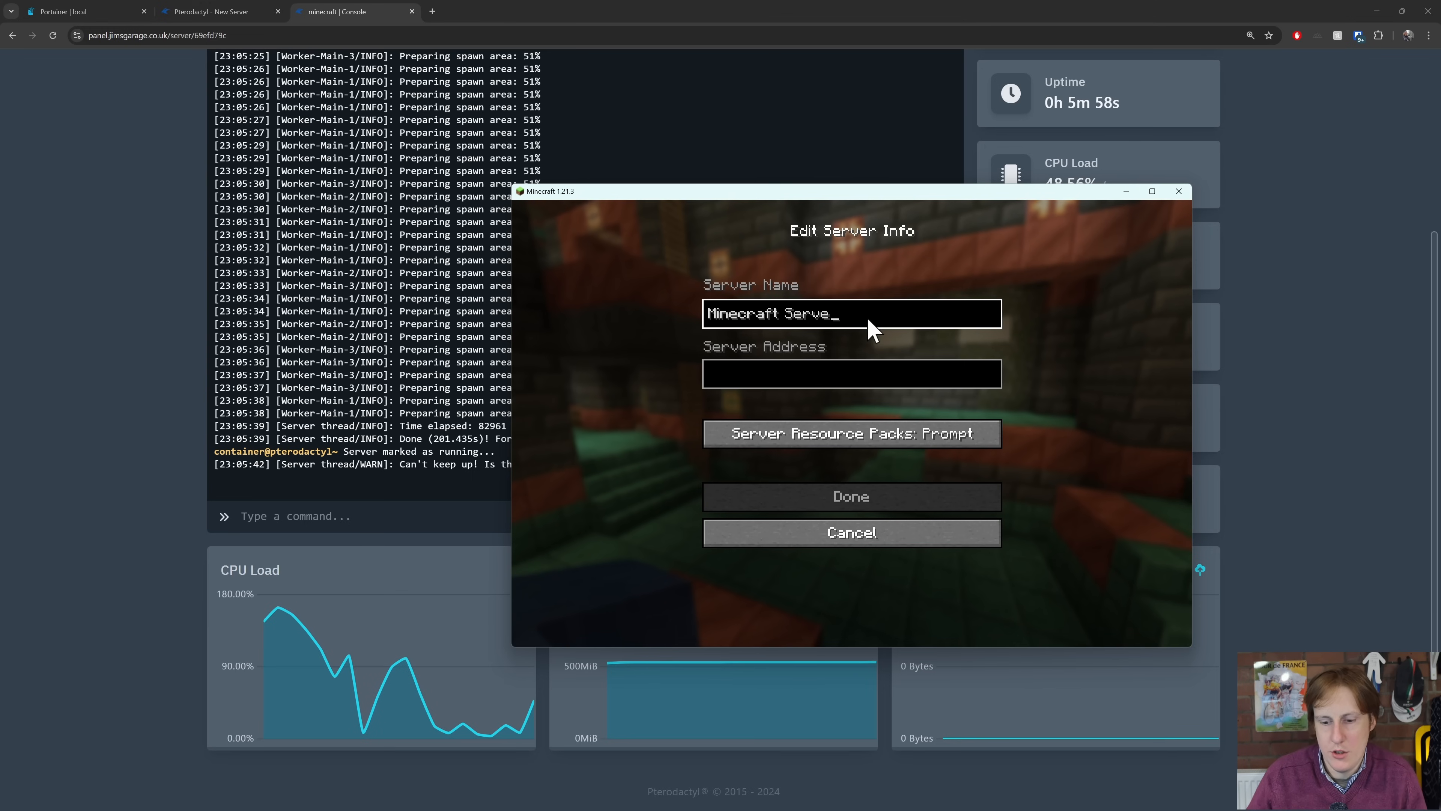
type("Pt")
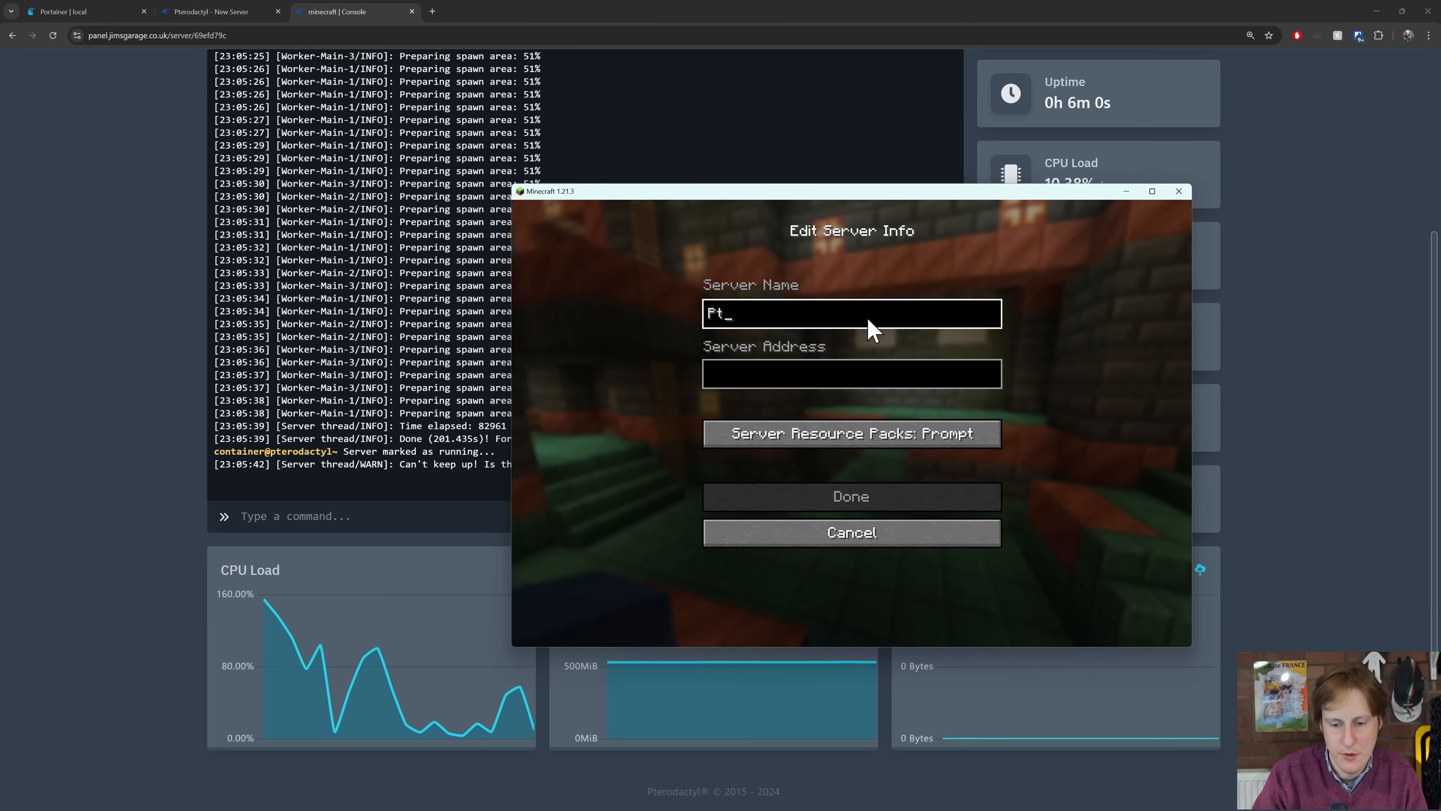
type("erodactyl")
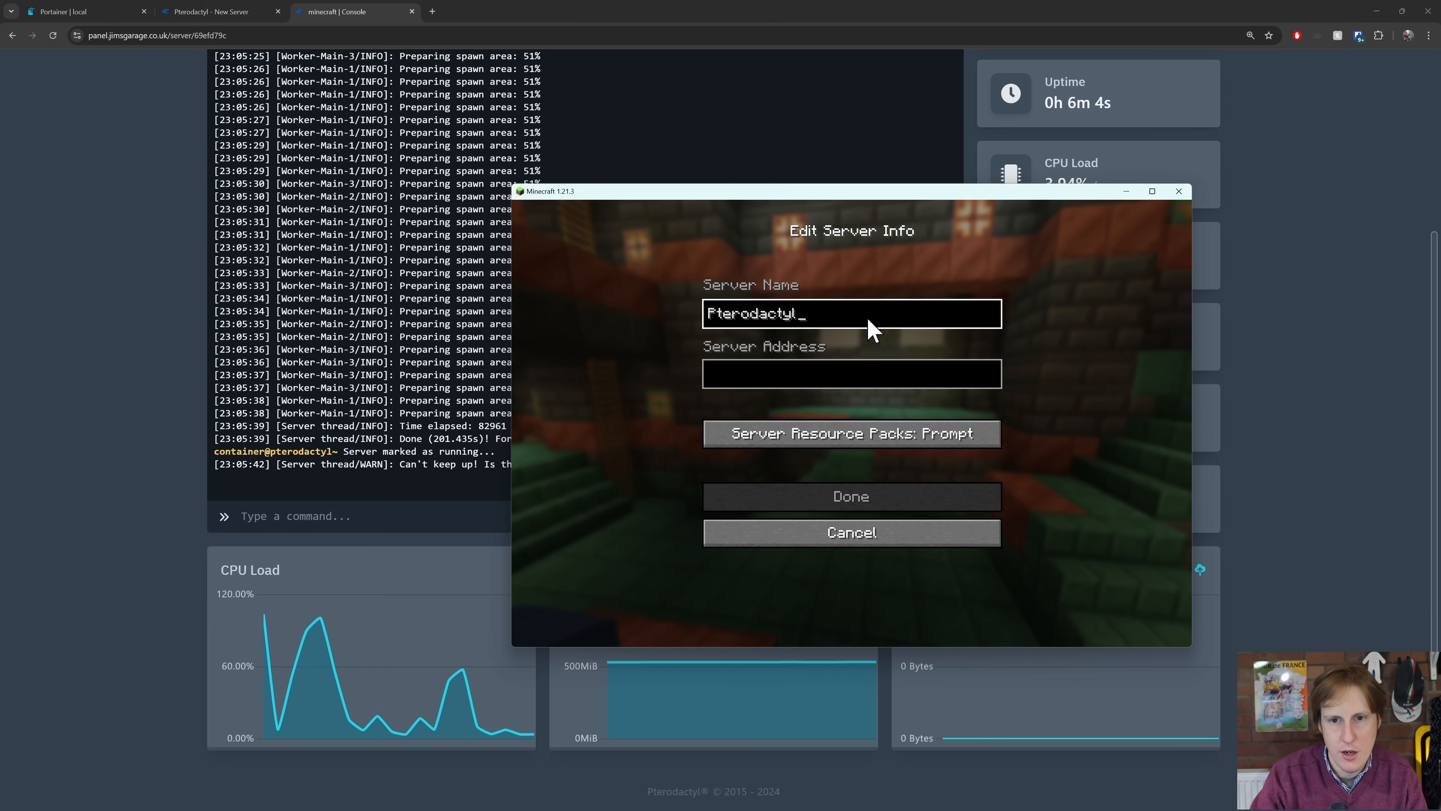
Set the Pterodactyl entry's server address to 192.168.200.50:27000 and save the entry
left_click(823, 379)
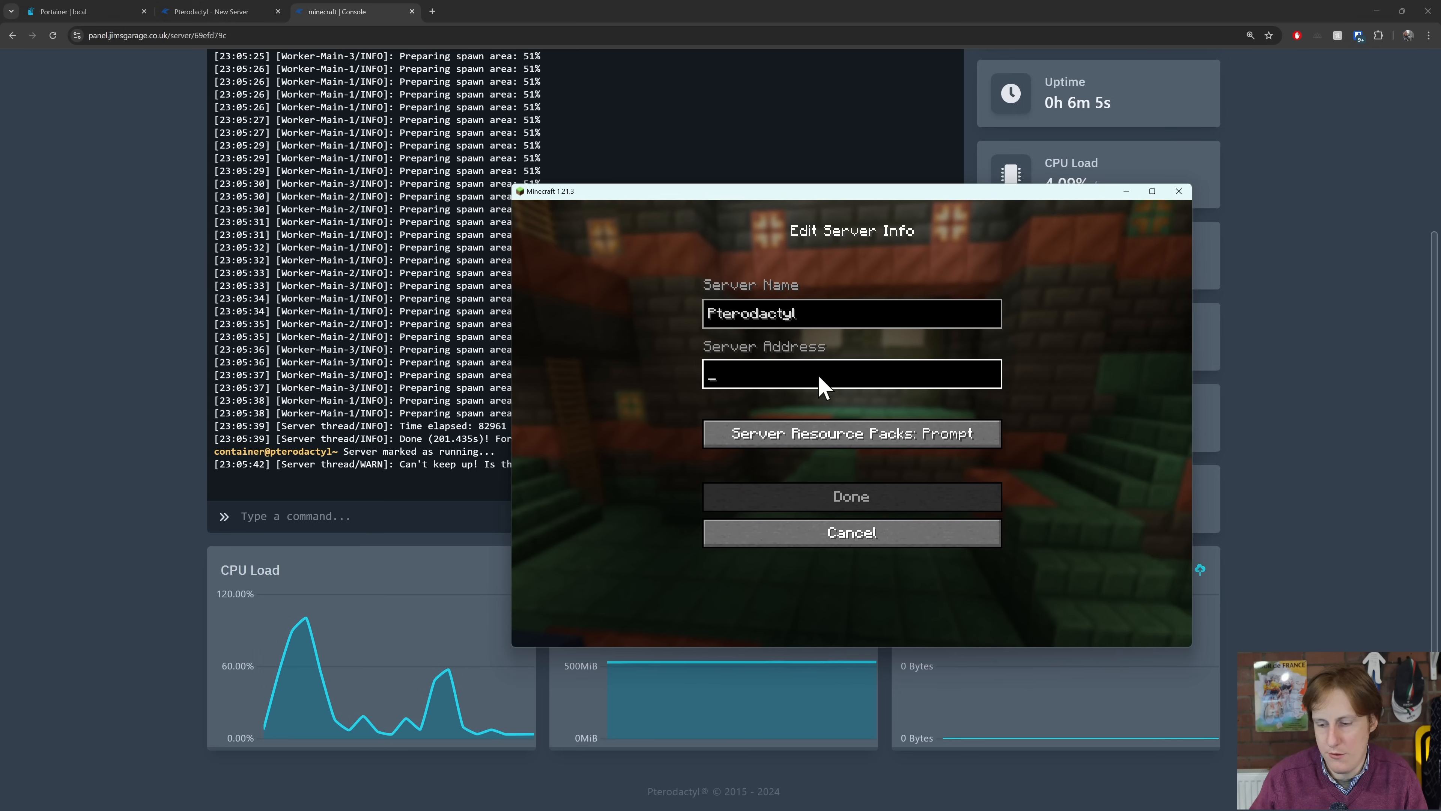
type("192.168.200.50")
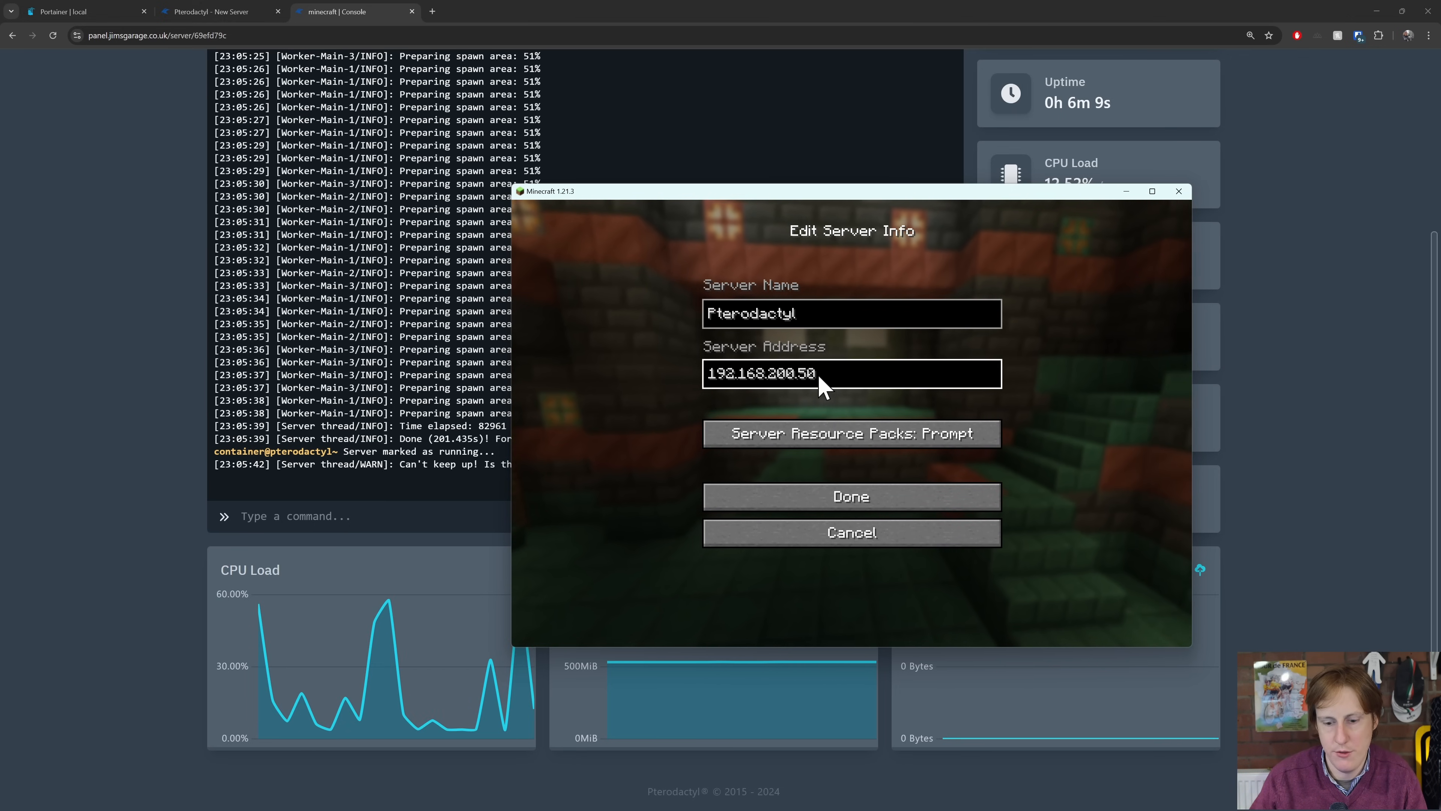
type(":27")
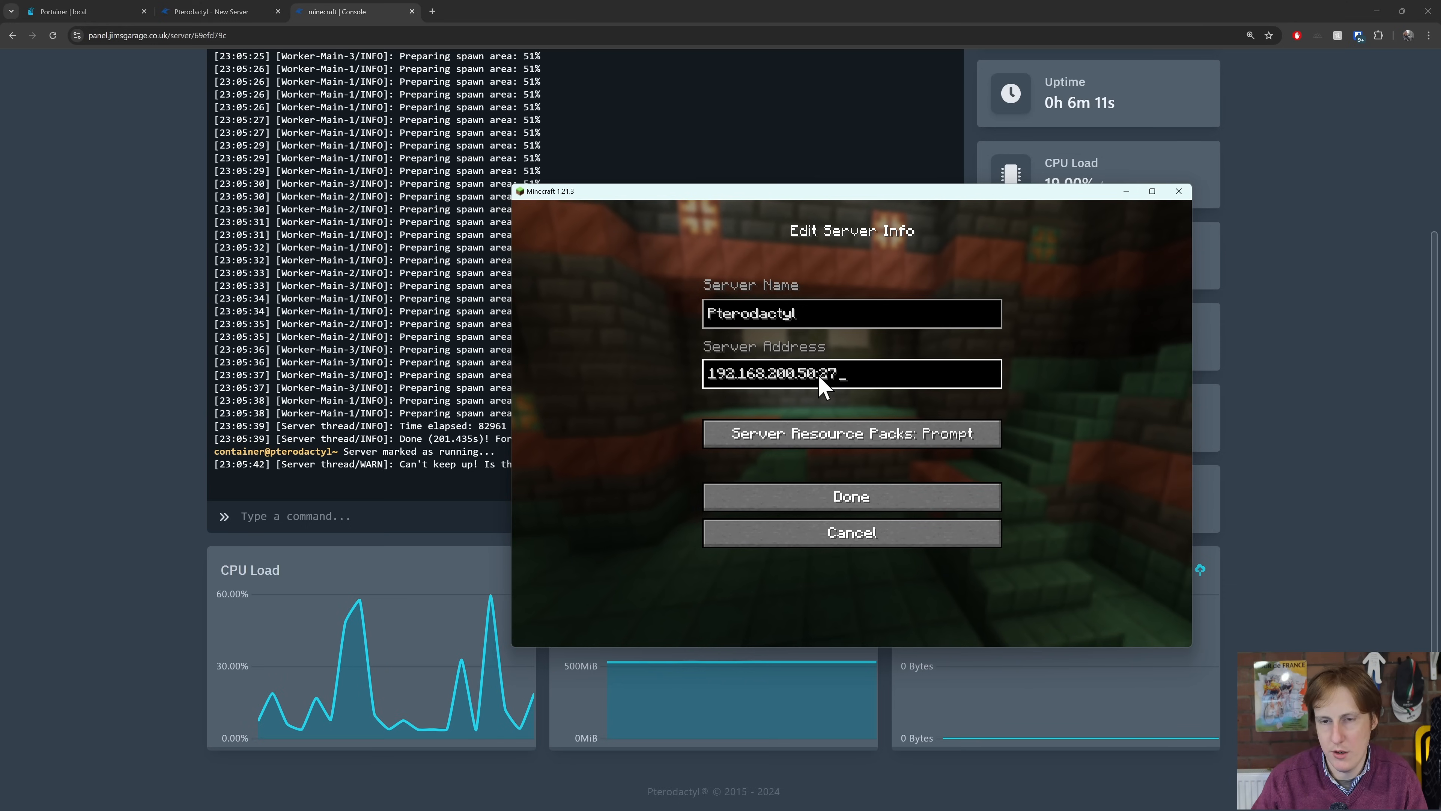
type("000")
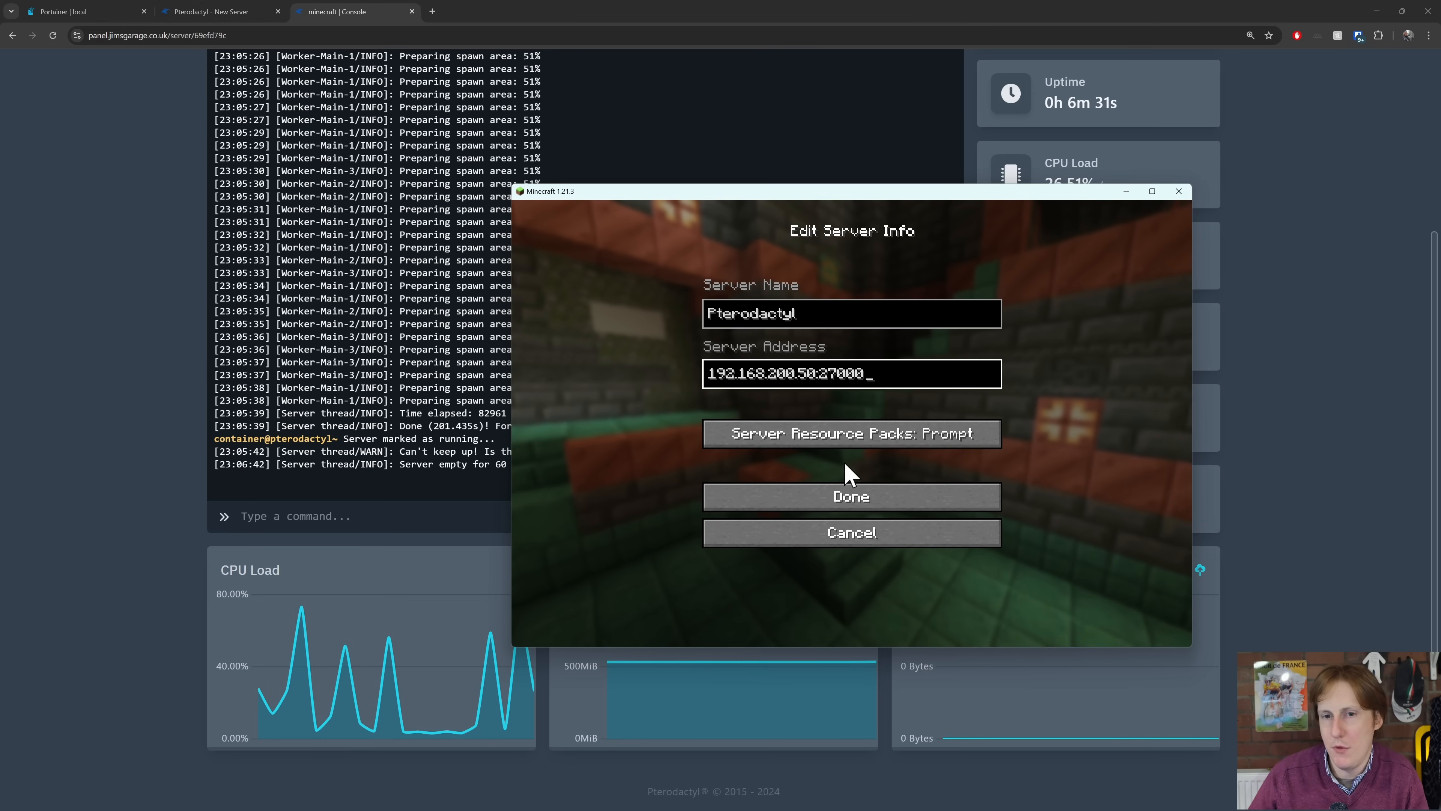
left_click(869, 503)
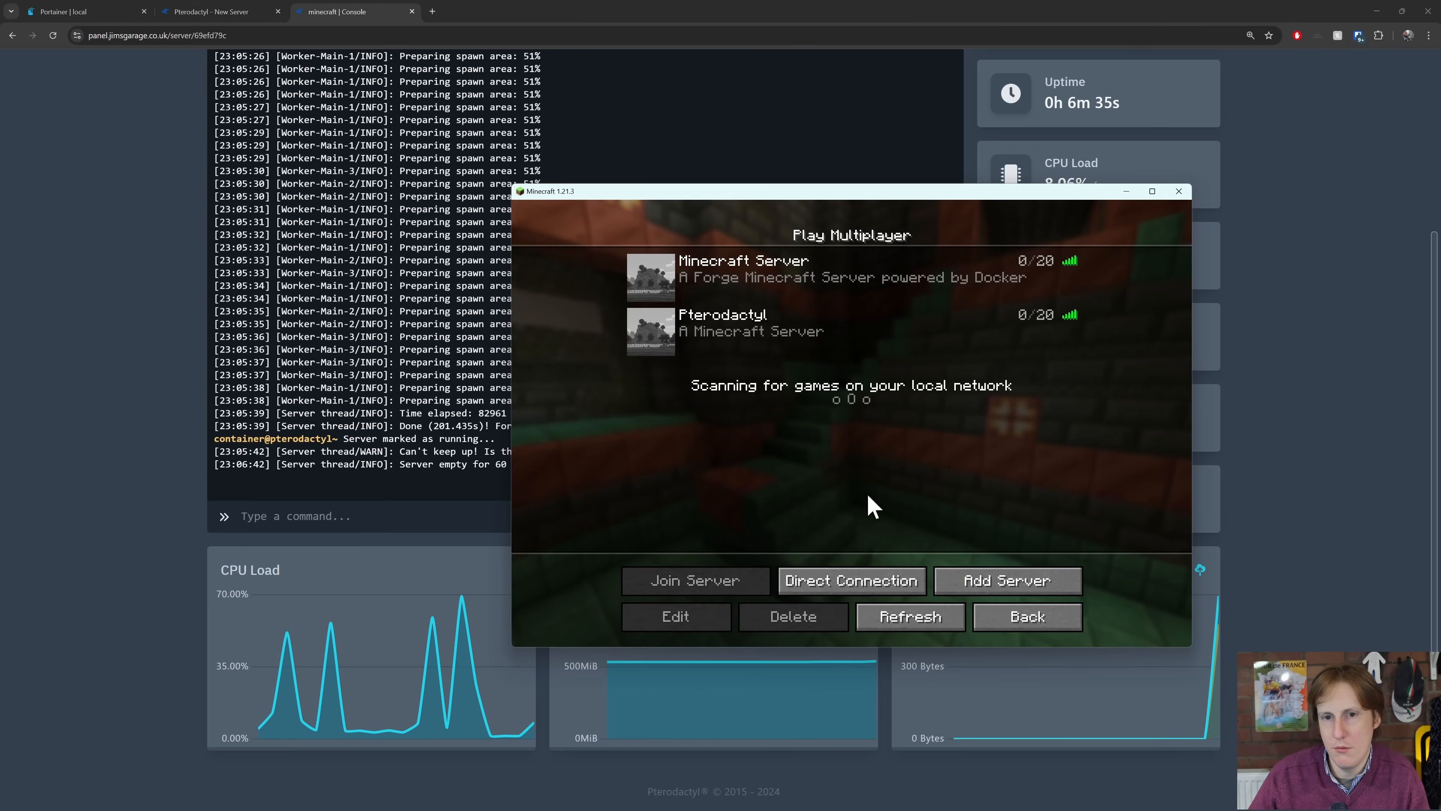
Join the Pterodactyl server and move the game window aside to uncover the console log
left_click(666, 340)
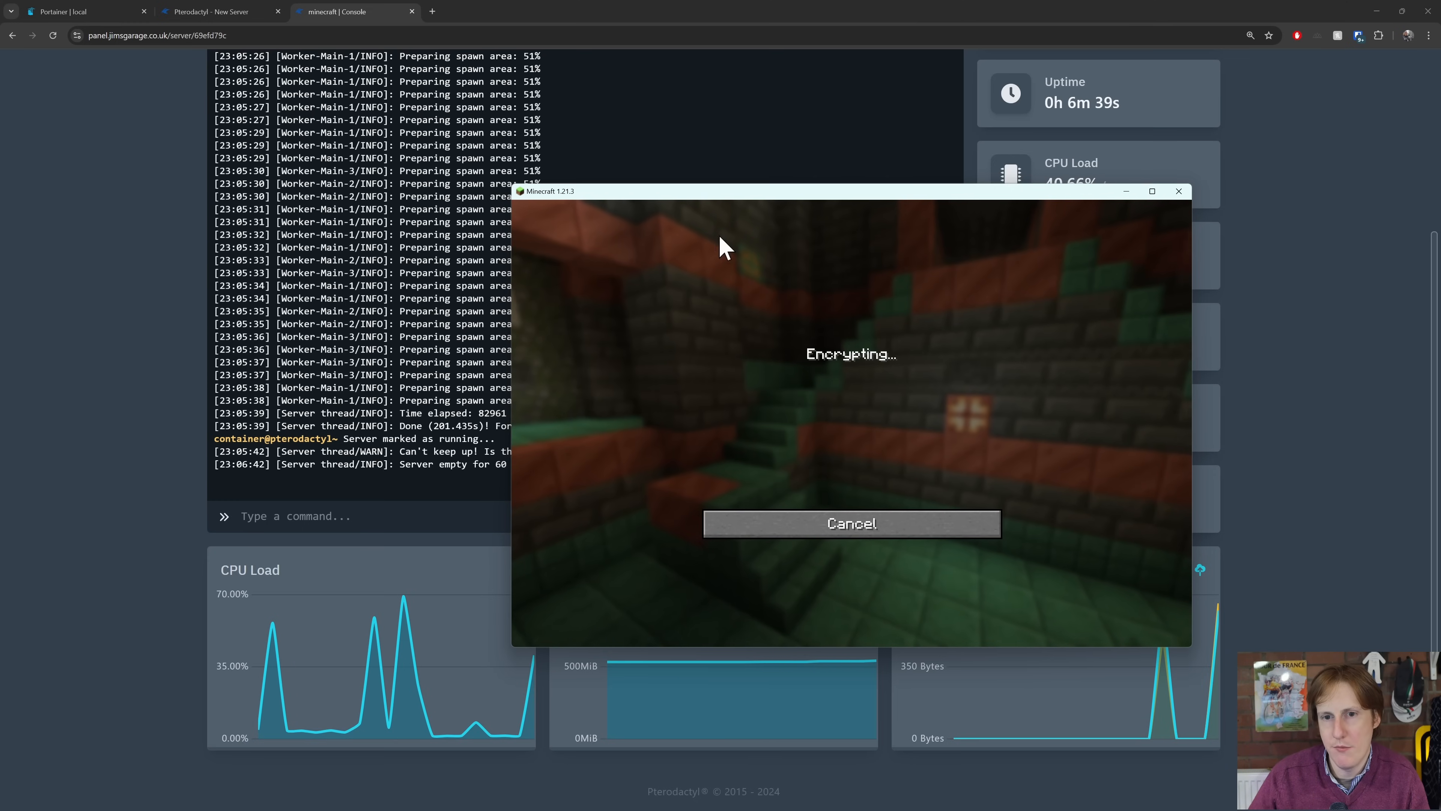
left_click_drag(711, 198, 893, 90)
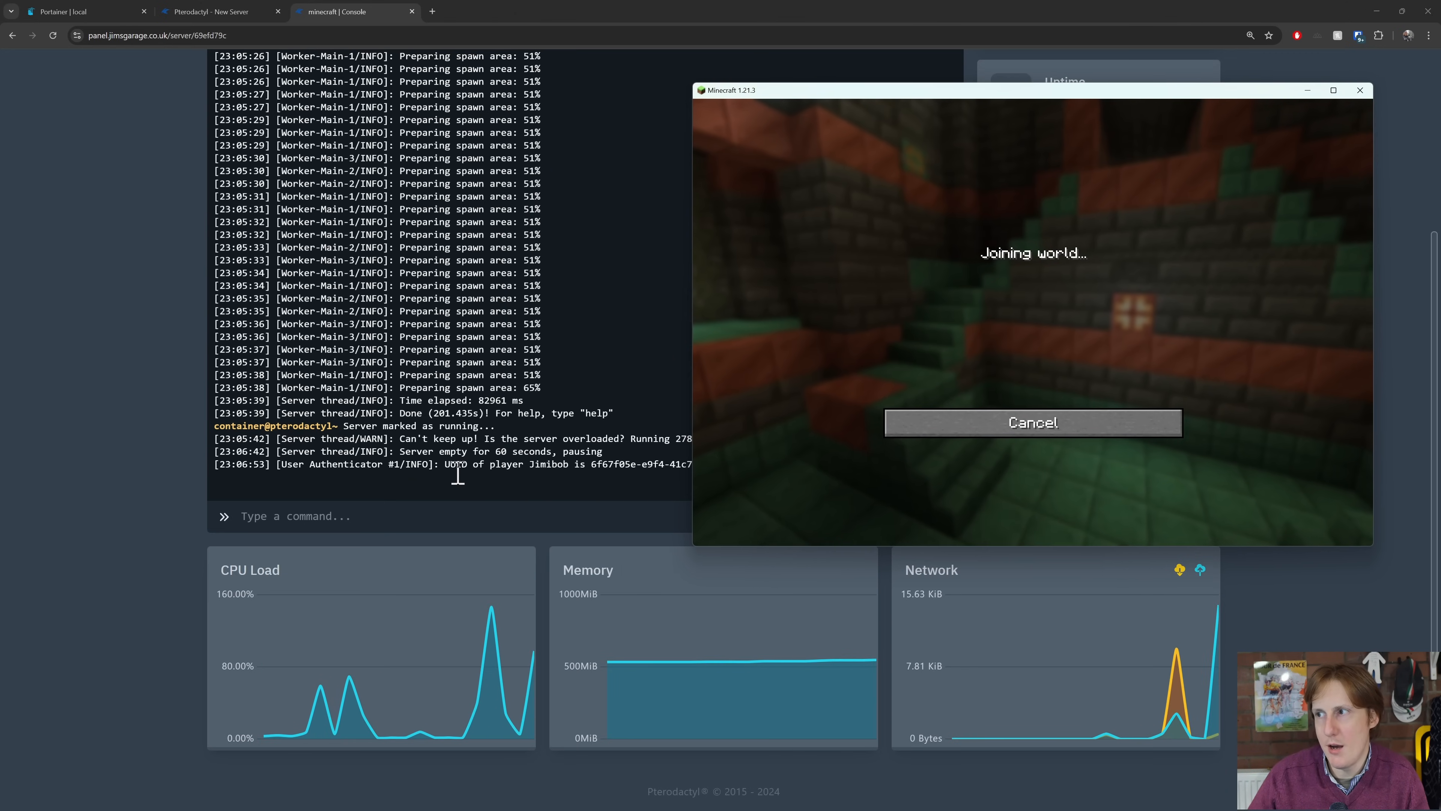